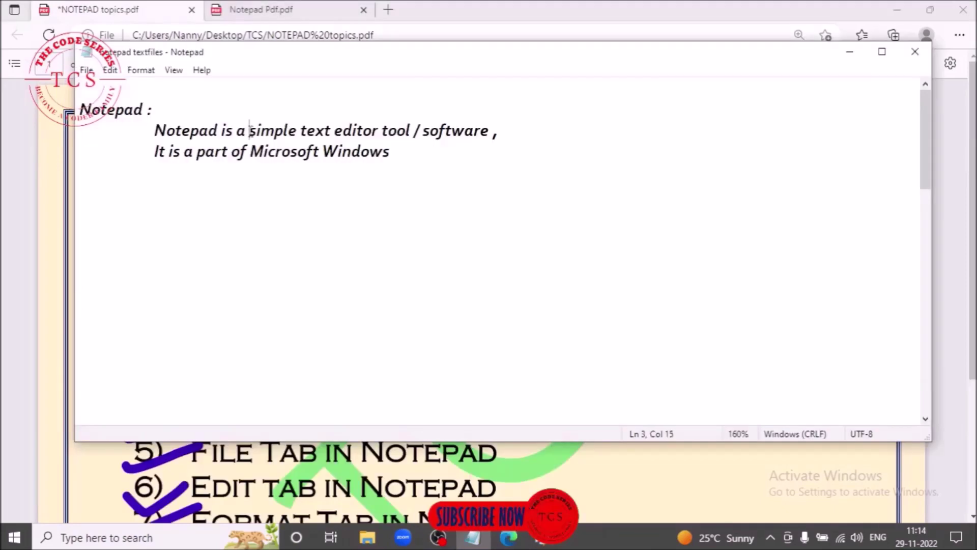
Highlight "simple text editor tool / software" in the notes, switch to the PDF in Edge and underline "Use of Notepad".
drag(250, 132, 492, 135)
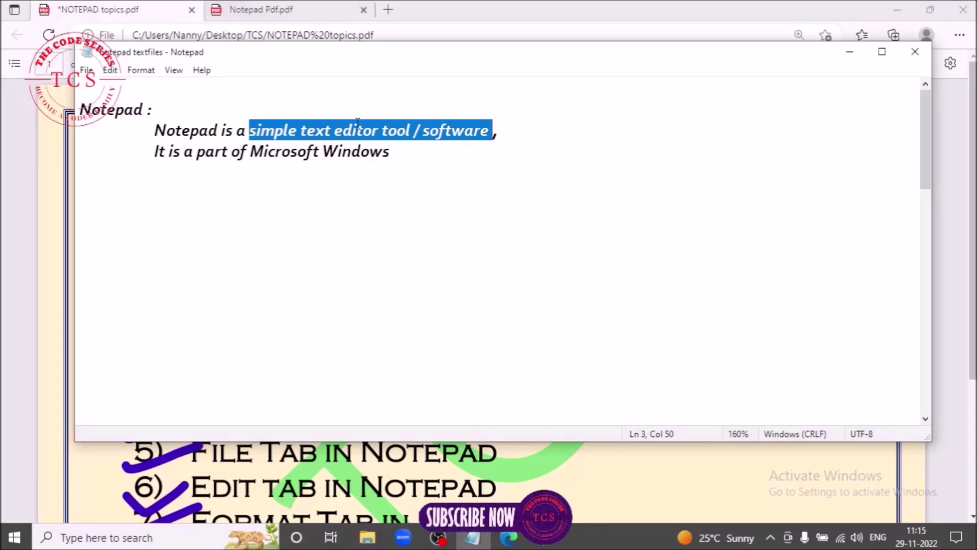
click(585, 471)
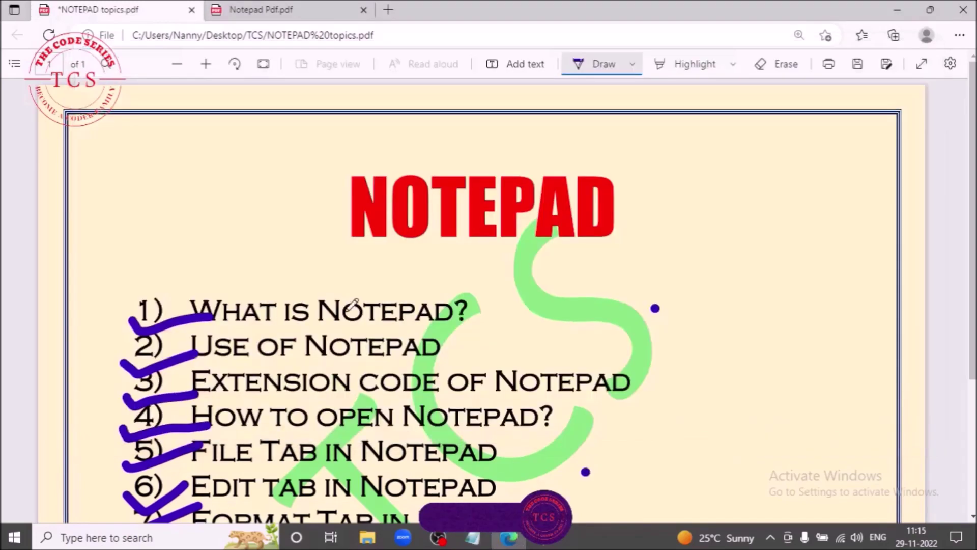
drag(184, 363, 440, 362)
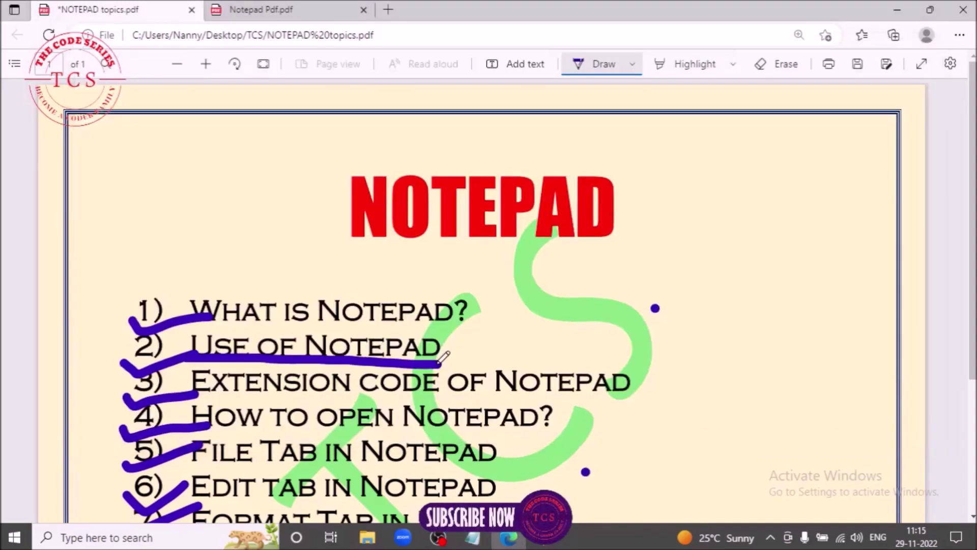
Switch to Notepad and highlight "Create Text Files" under the USES heading.
mouse_move(519, 544)
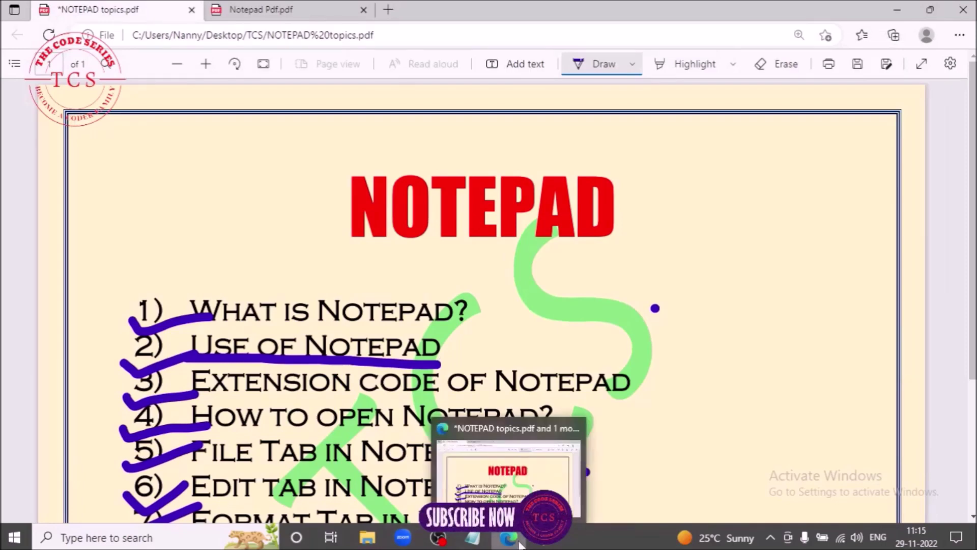
click(472, 537)
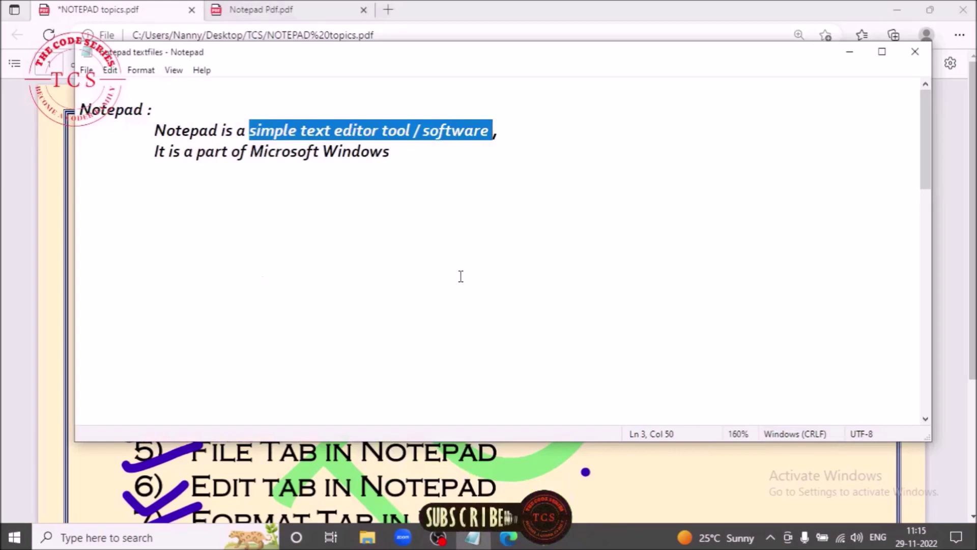
scroll(460, 277, down, 8)
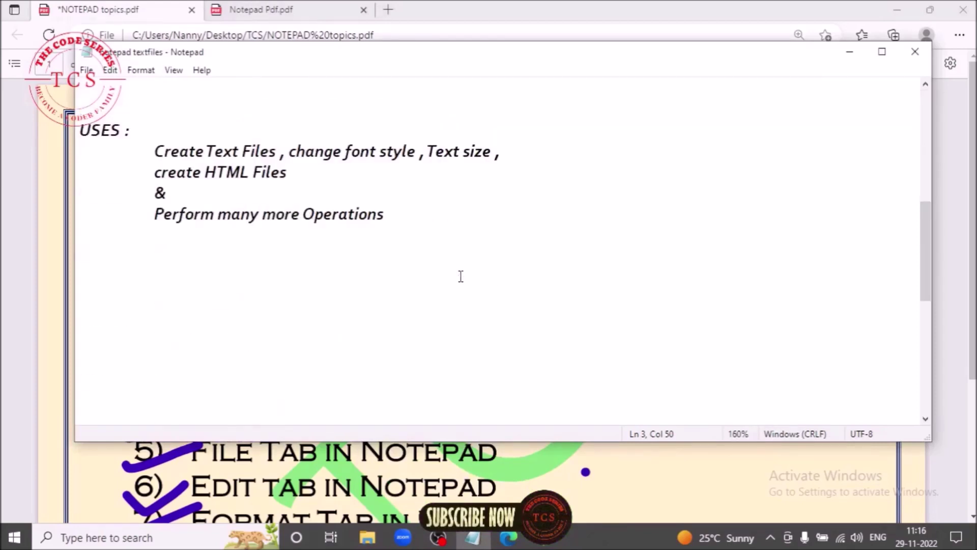
drag(164, 151, 278, 153)
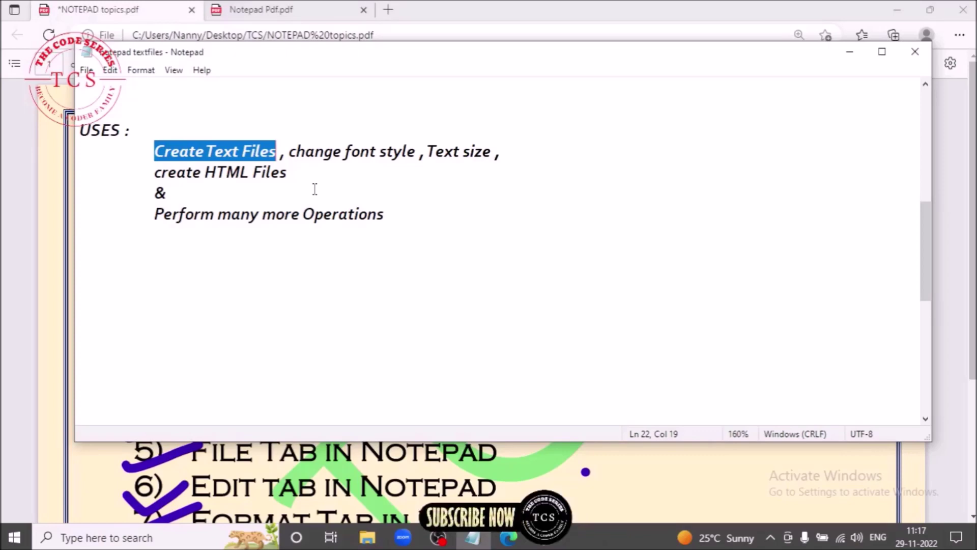
Switch to the topics PDF in Edge and underline the start of topic 3, "Extension code of Notepad".
key(alt+Tab)
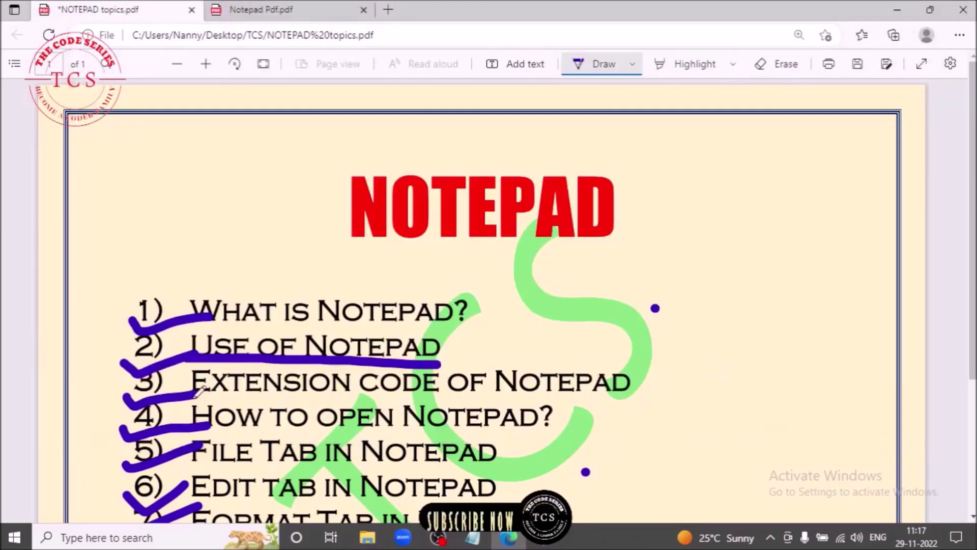
drag(197, 392, 385, 396)
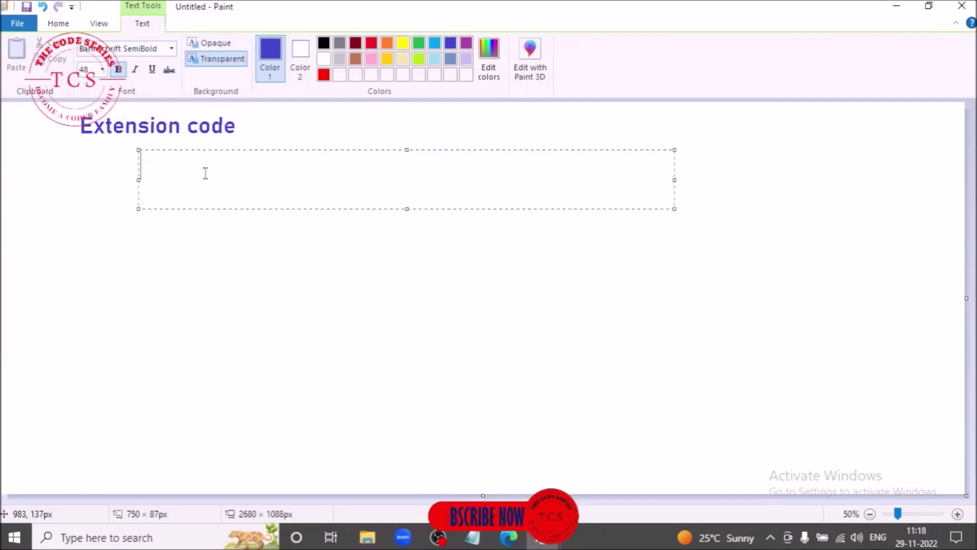
Write "suffix" and "prefix" under the "Extension code" heading, leaving two blank lines between them.
text(suffix)
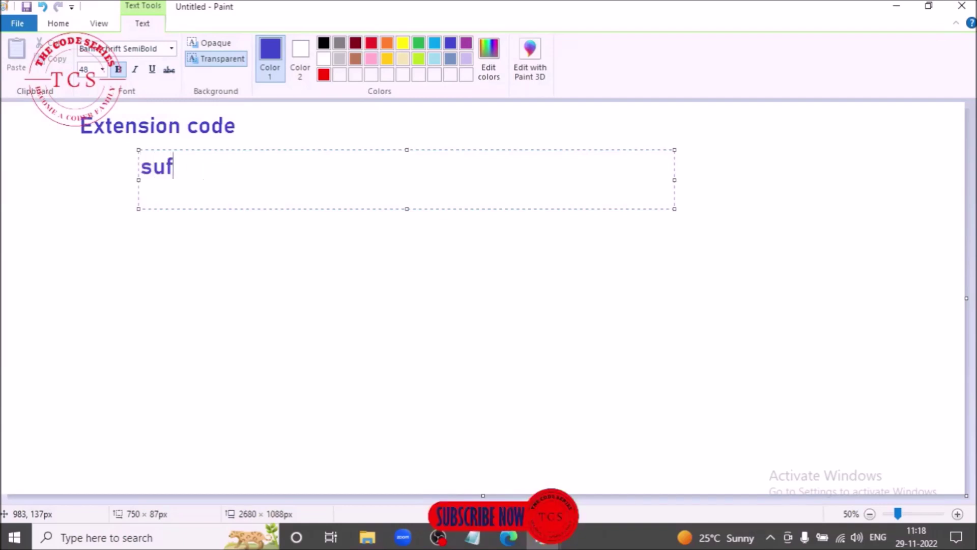
key(Return)
key(Return)
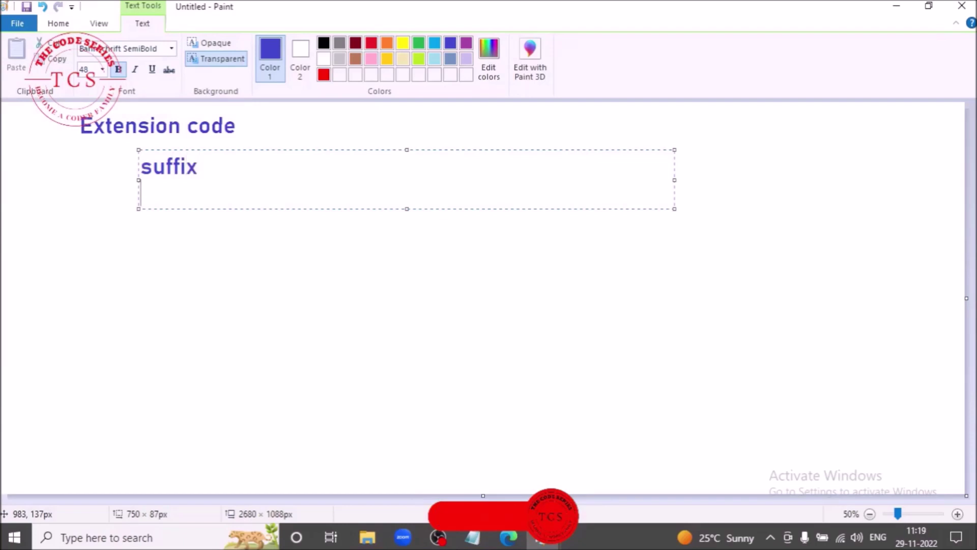
text(prefix)
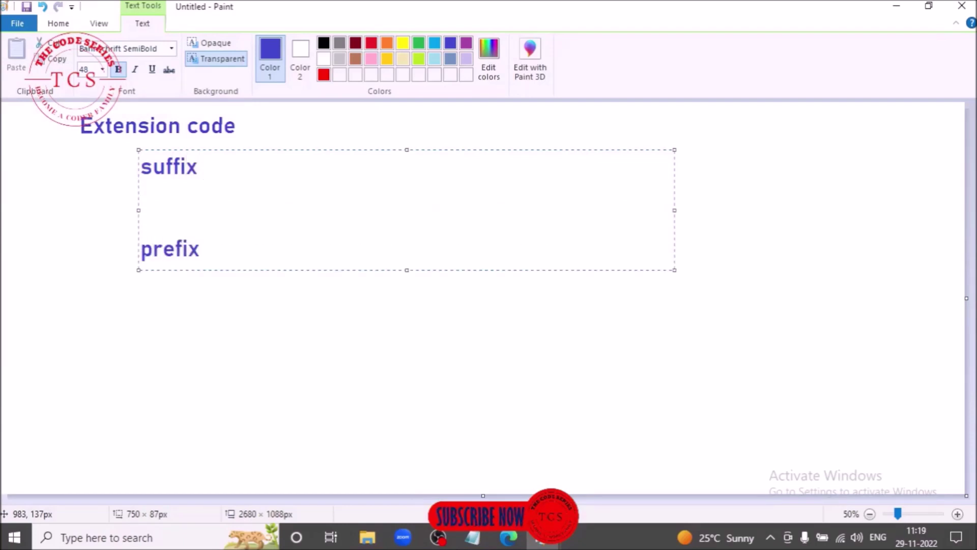
key(Return)
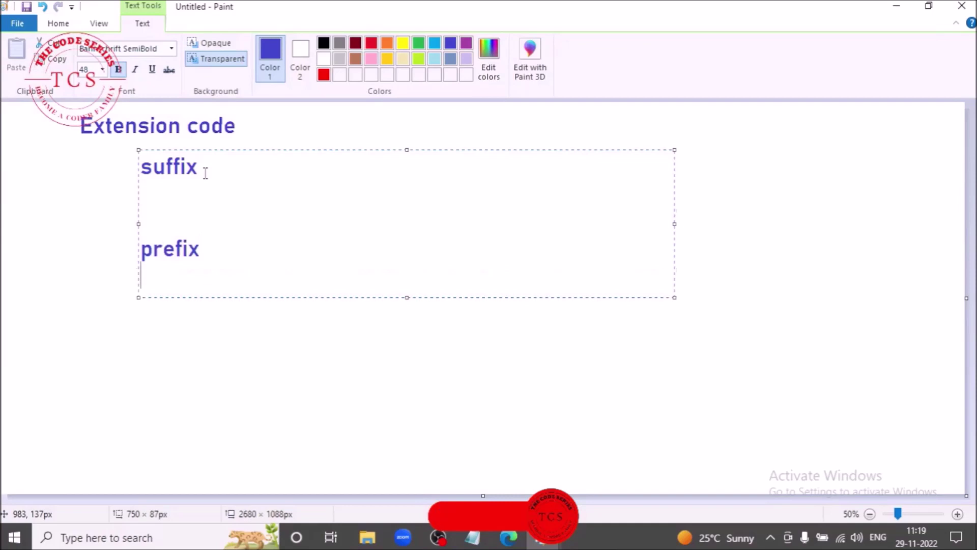
click(802, 422)
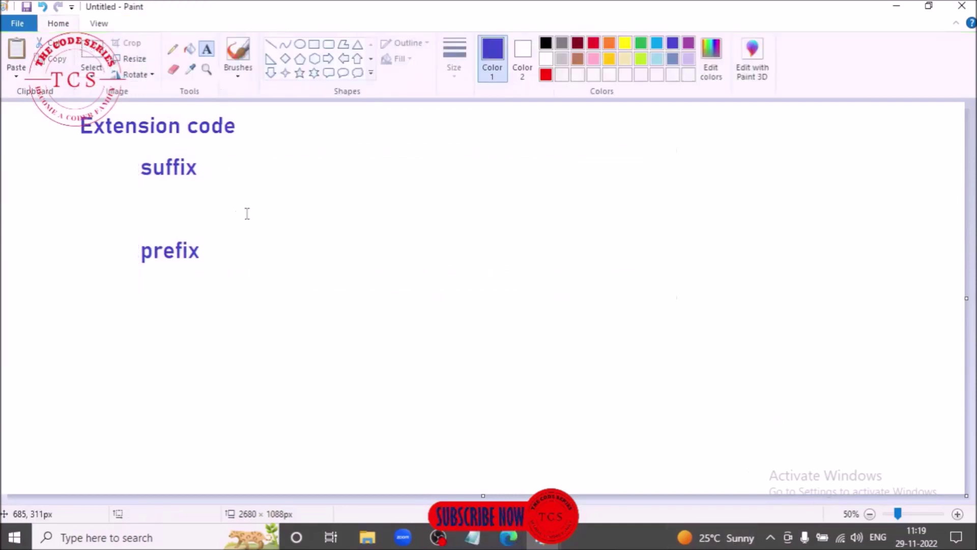
Add the text "name + title (full name)" beside "suffix" and highlight the word "title".
click(225, 168)
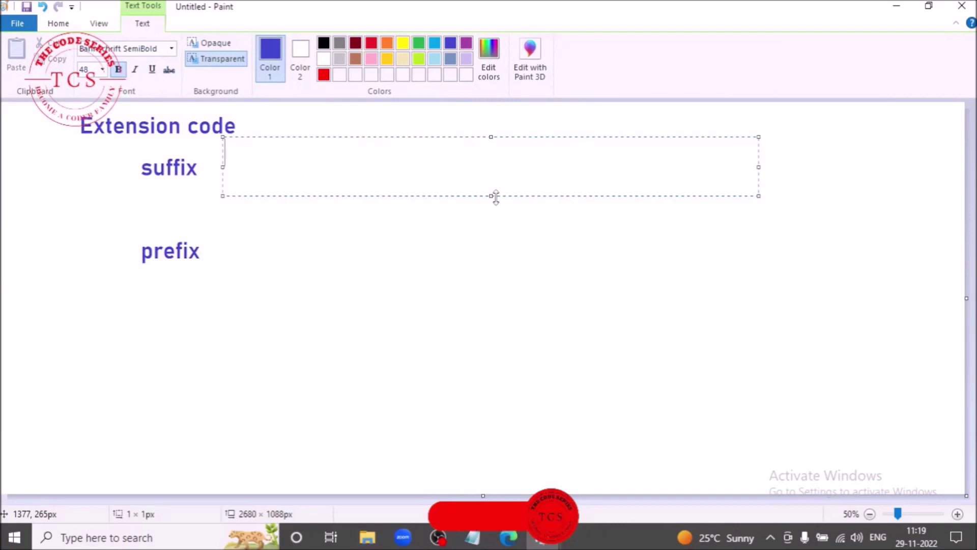
click(371, 281)
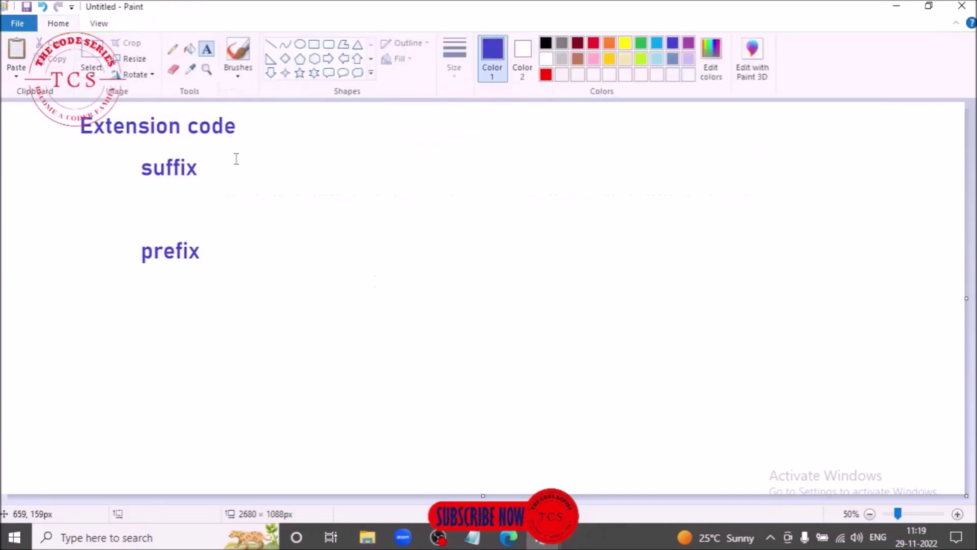
click(228, 145)
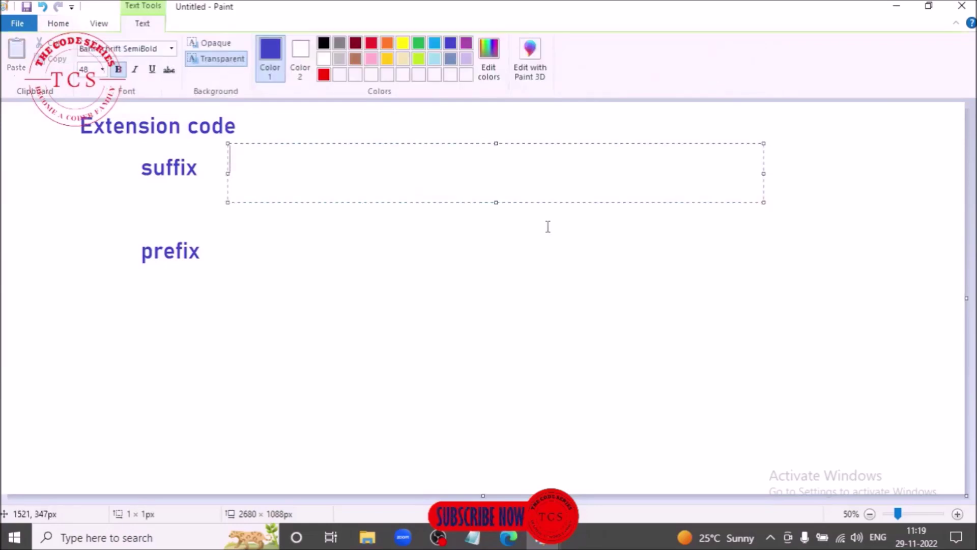
text(name + )
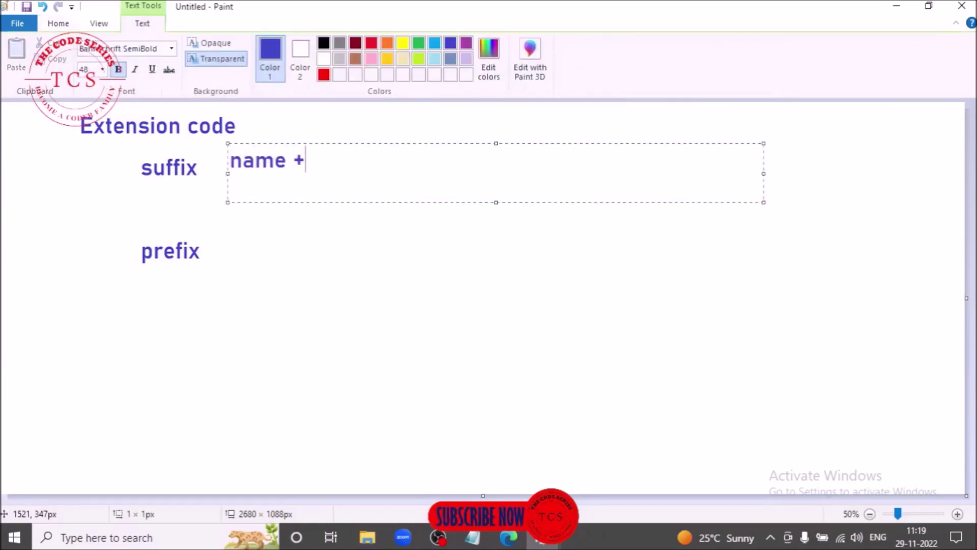
text(tit)
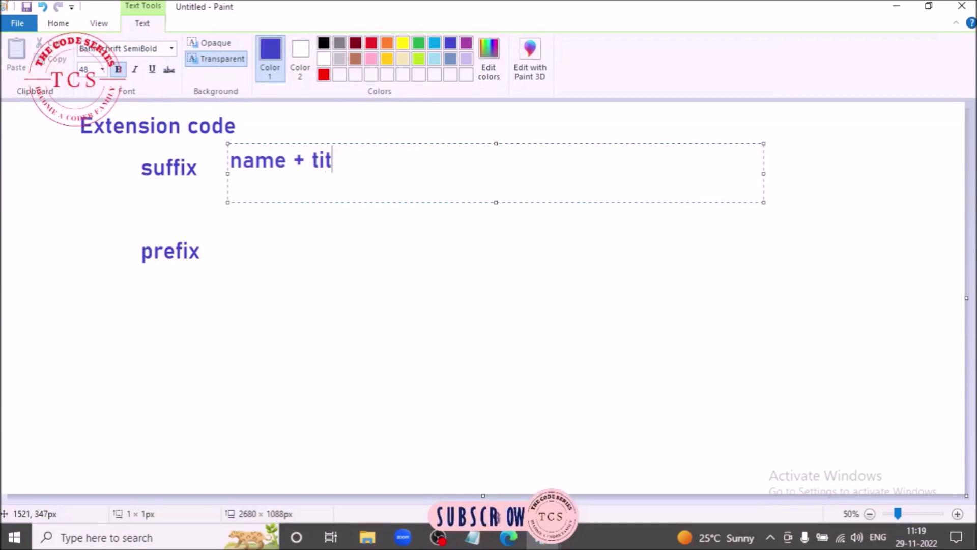
text(le)
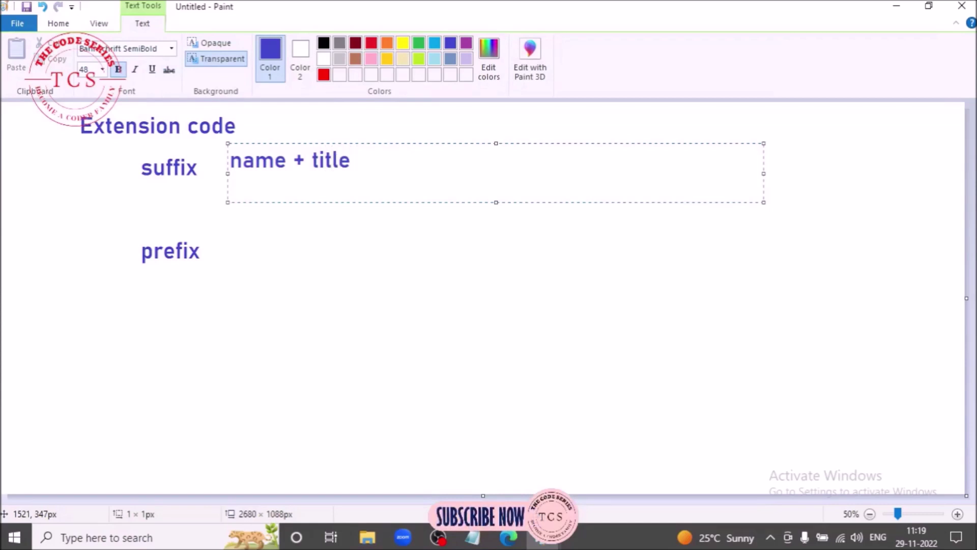
text( (full)
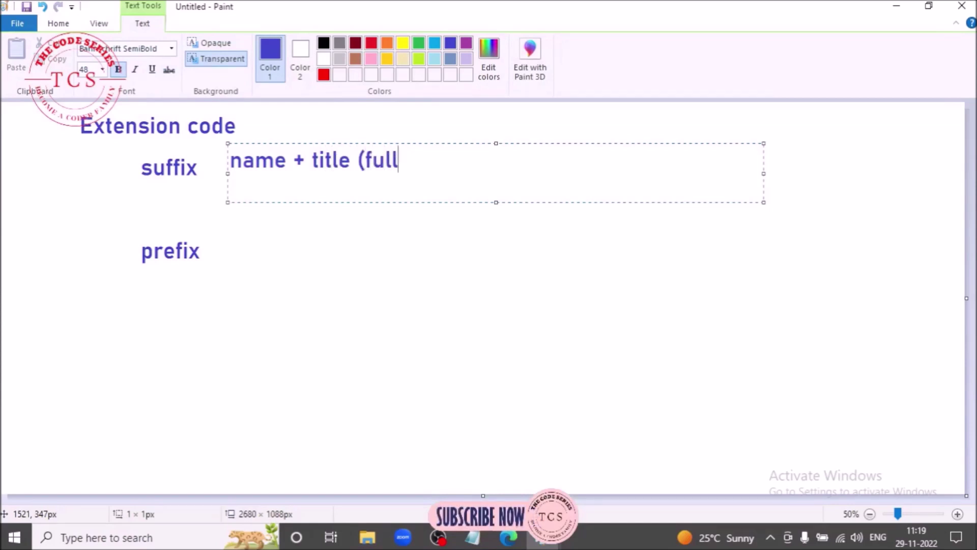
text( name))
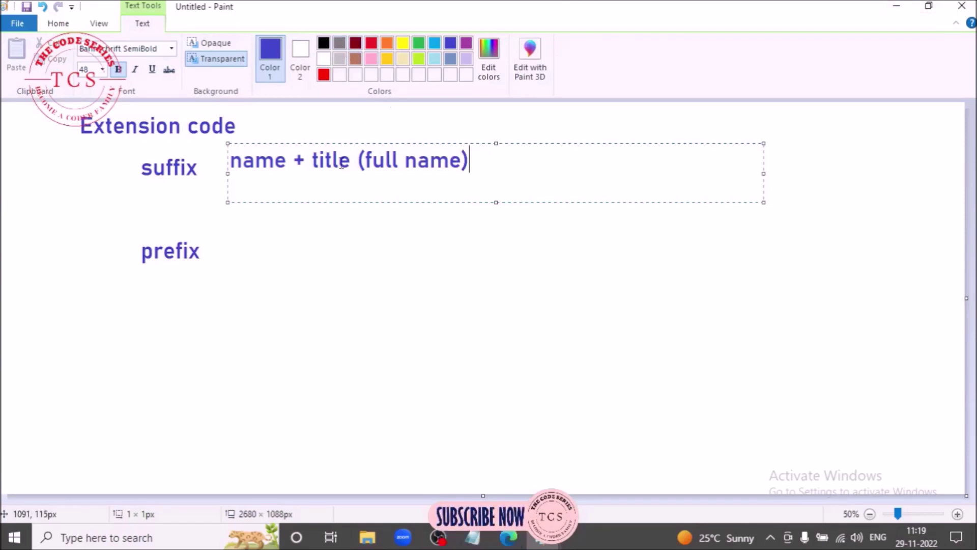
mouse_move(312, 160)
mouse_down()
mouse_move(360, 173)
mouse_move(351, 170)
mouse_up()
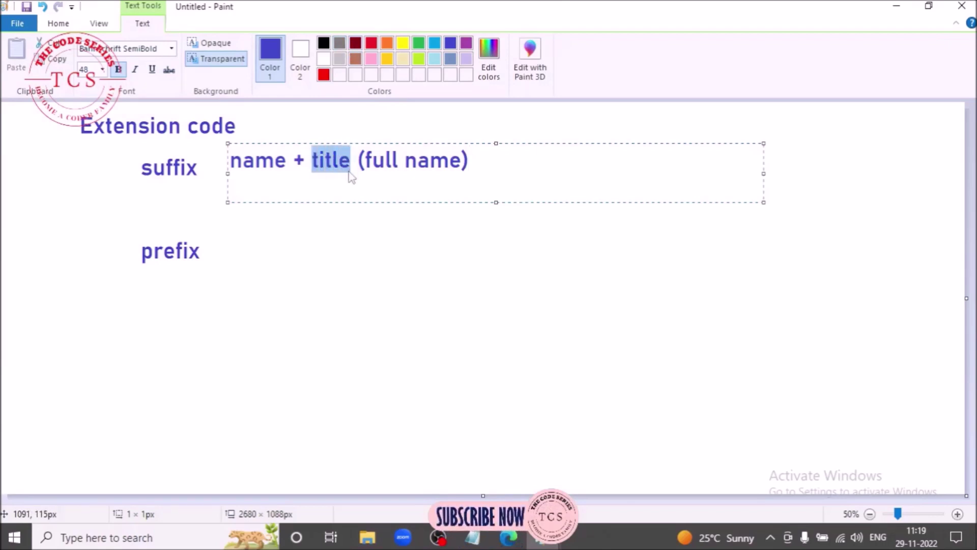
click(480, 171)
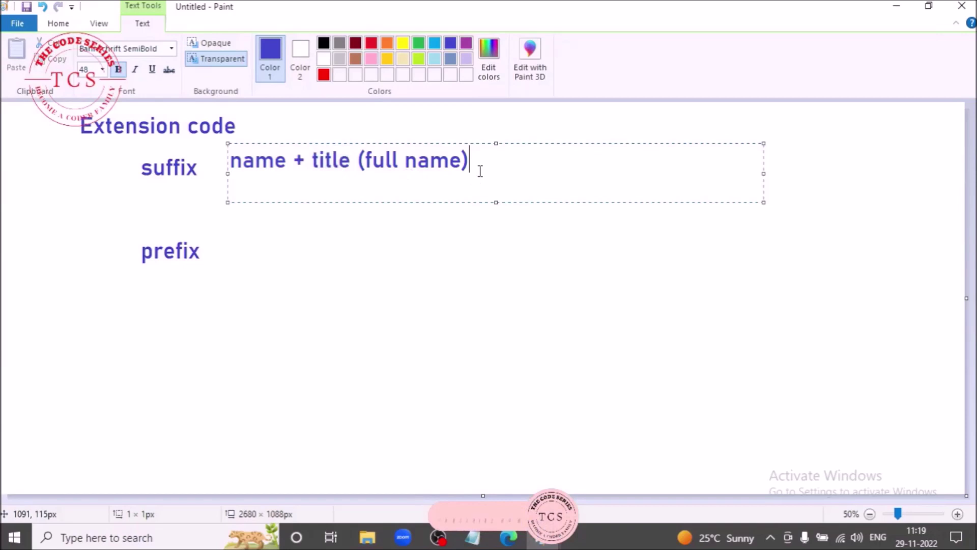
Add a sample person's full name on the line below "name + title (full name)".
key(Return)
key(Return)
text(lallu)
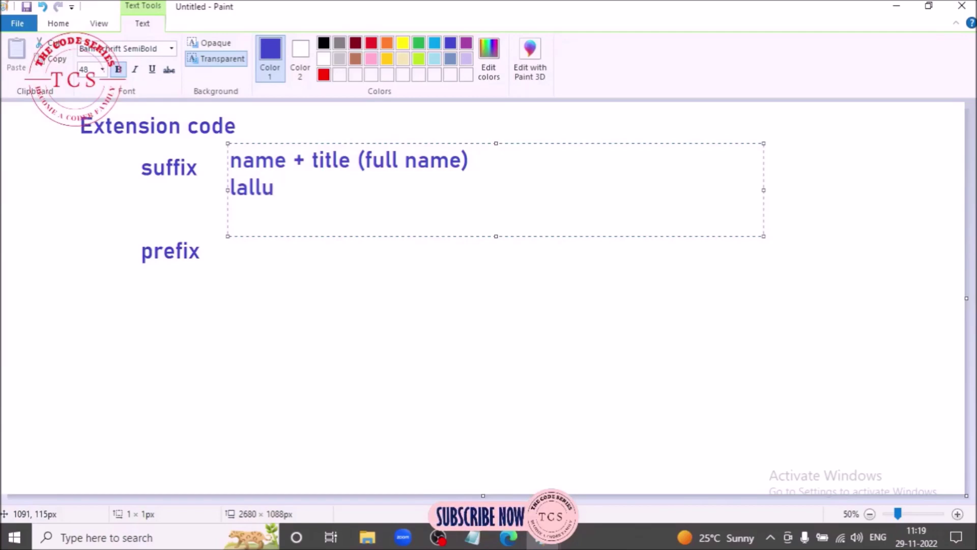
text( yadav)
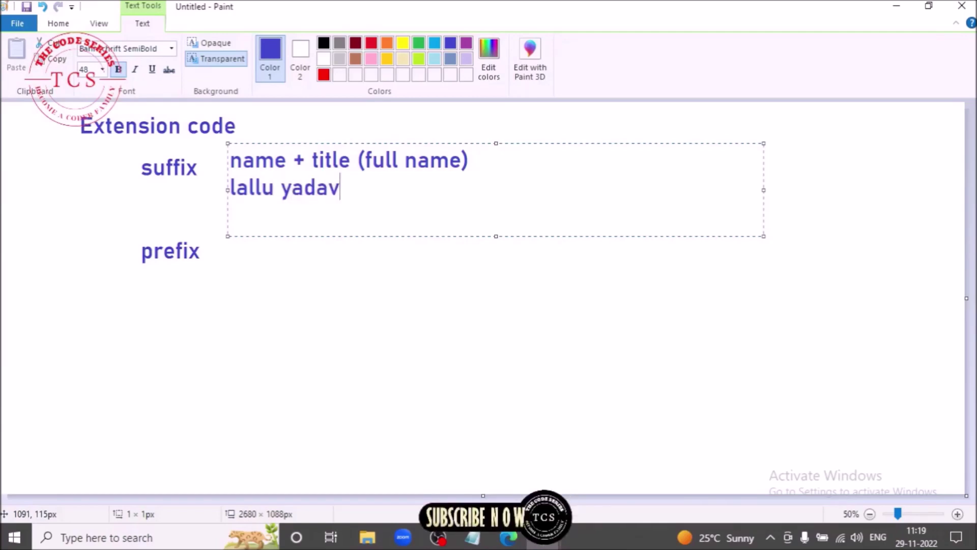
Highlight the first name and the surname of the sample full name, one after the other.
click(316, 187)
key(Left)
key(Left)
key(Left)
key(Left)
key(shift+Left)
key(shift+Left)
key(shift+Left)
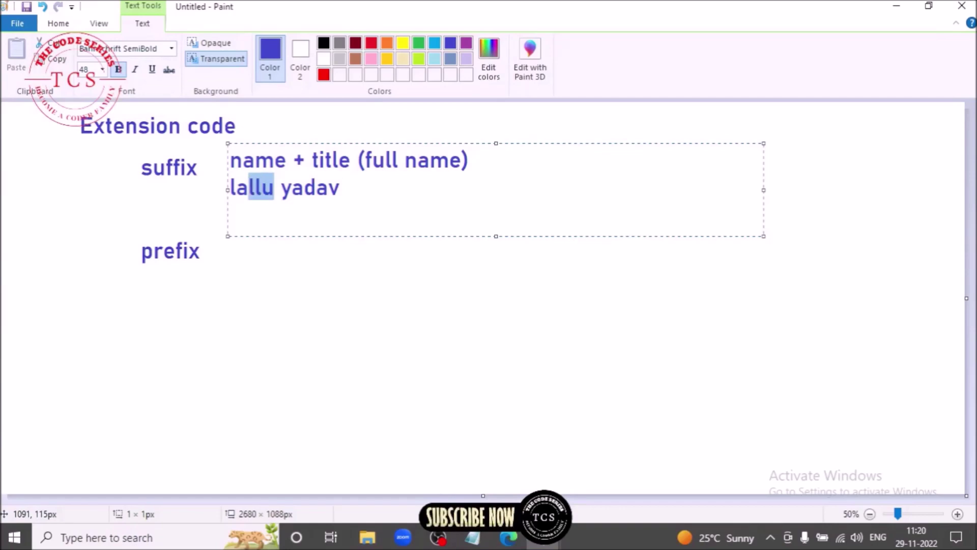
key(shift+Left)
key(shift+Left)
key(Right)
key(Right)
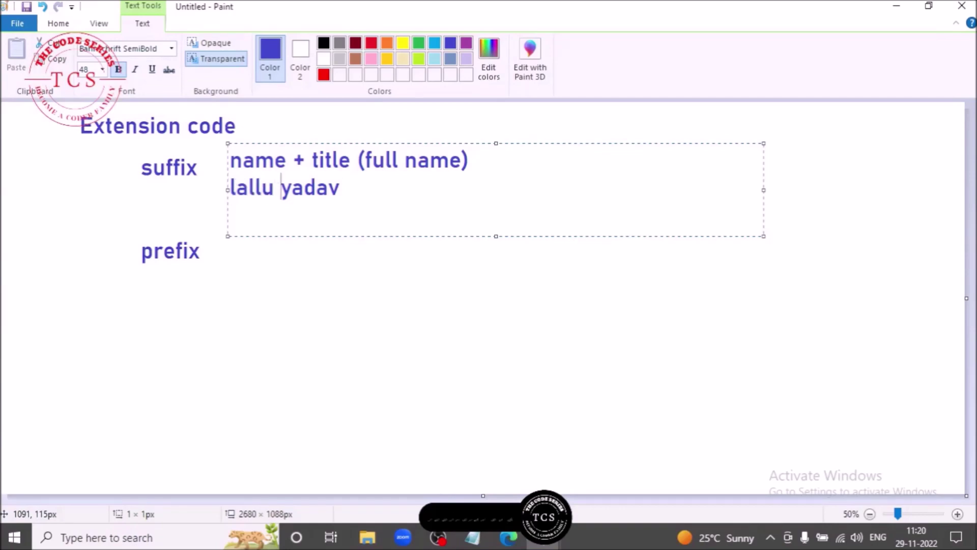
key(shift+Right)
key(shift+Right)
key(shift+Right)
key(shift+Right)
key(shift+Right)
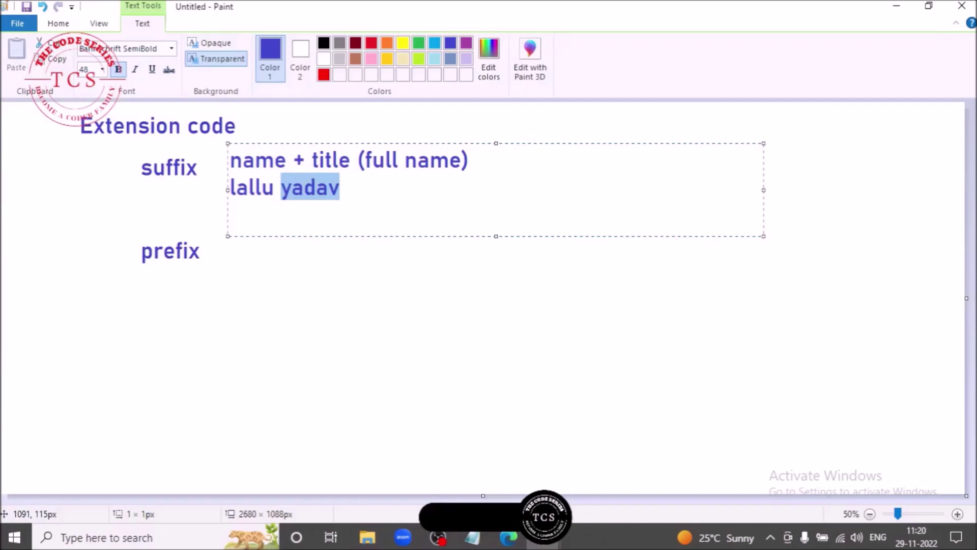
key(Right)
Add a second sample full name on a new line and highlight its surname.
key(Return)
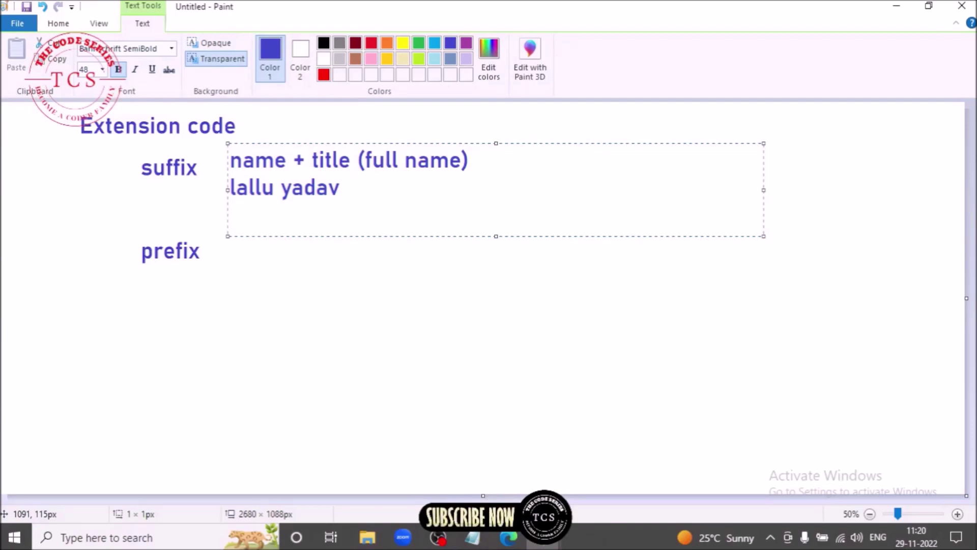
text(k k tiwary)
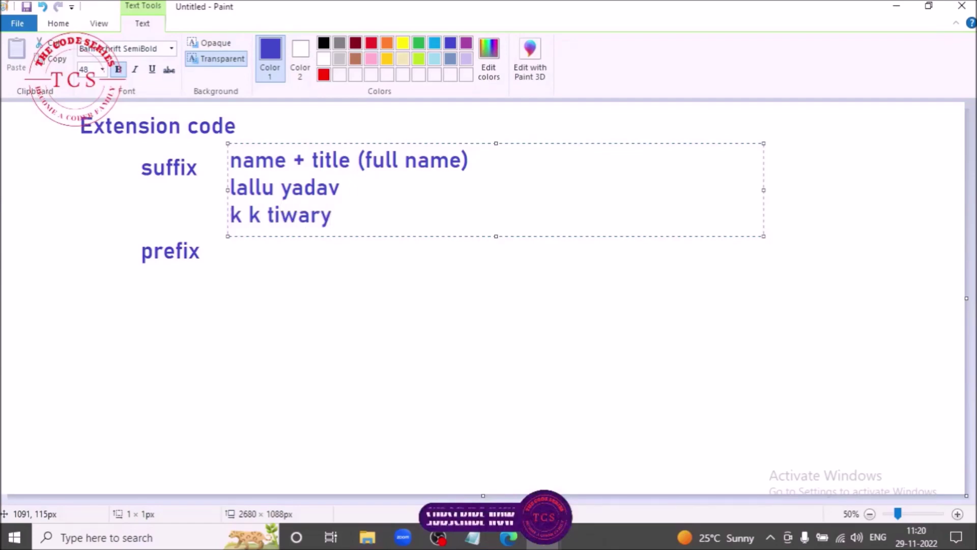
key(shift+Left)
key(shift+Left)
key(shift+Left)
key(shift+Left)
key(shift+Left)
key(shift+Left)
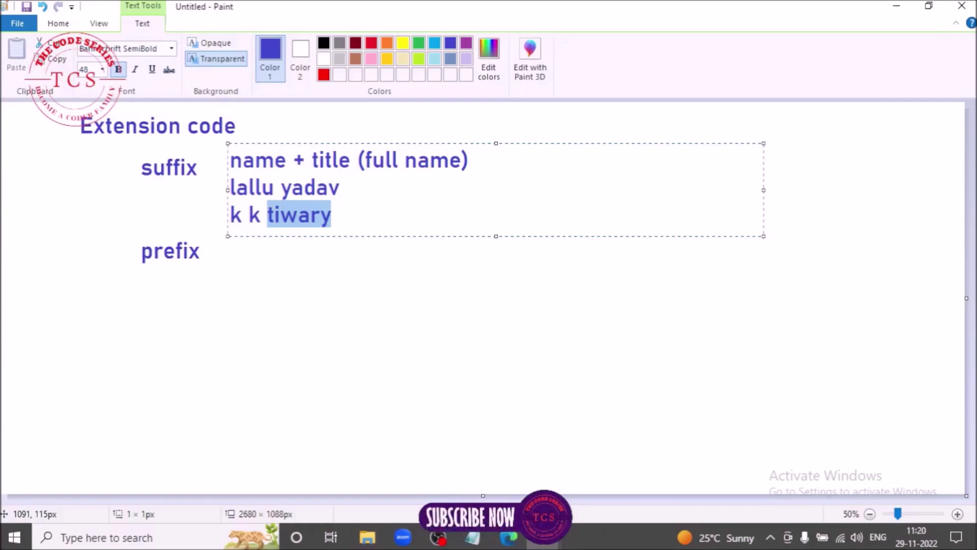
key(Right)
Add the example file name "abc.txt" below the second sample name, leaving two blank lines in between.
key(Return)
key(Return)
key(Return)
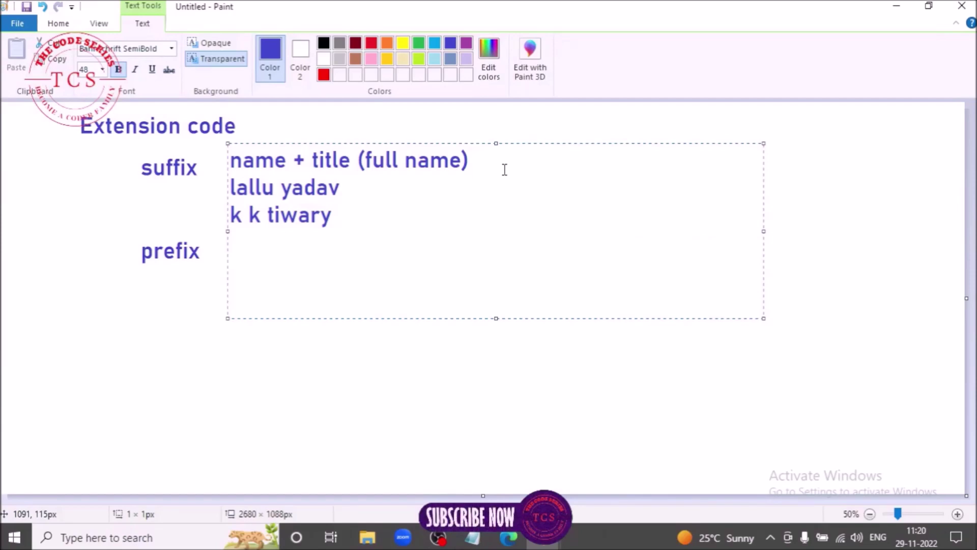
text(abc)
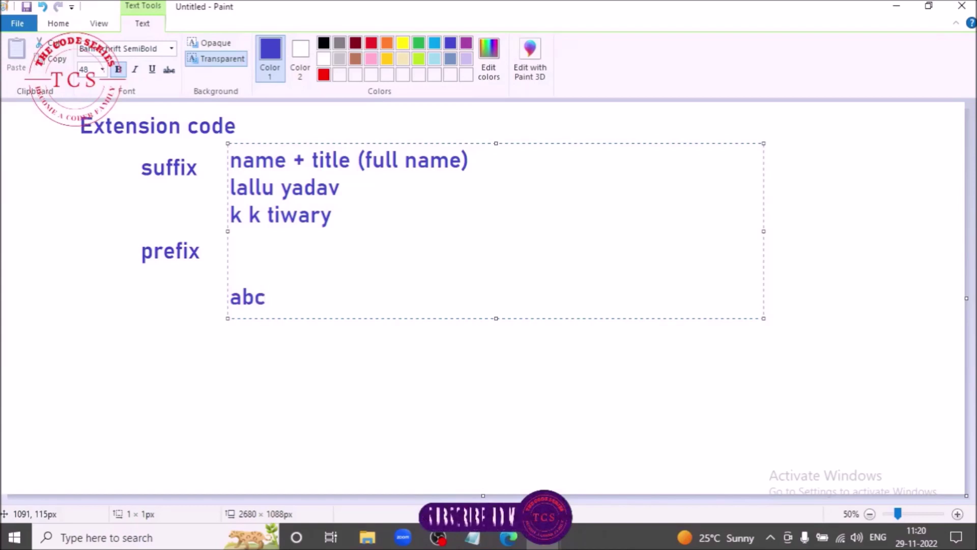
text(.txt)
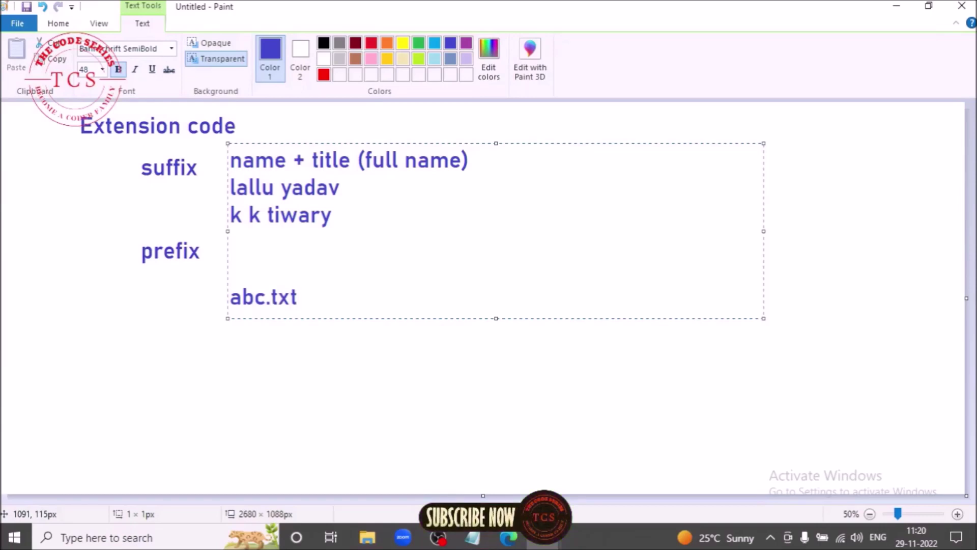
Highlight the ".txt" extension of the example file name "abc.txt" and clear the selection again.
key(shift+Left)
key(shift+Left)
key(shift+Left)
key(shift+Left)
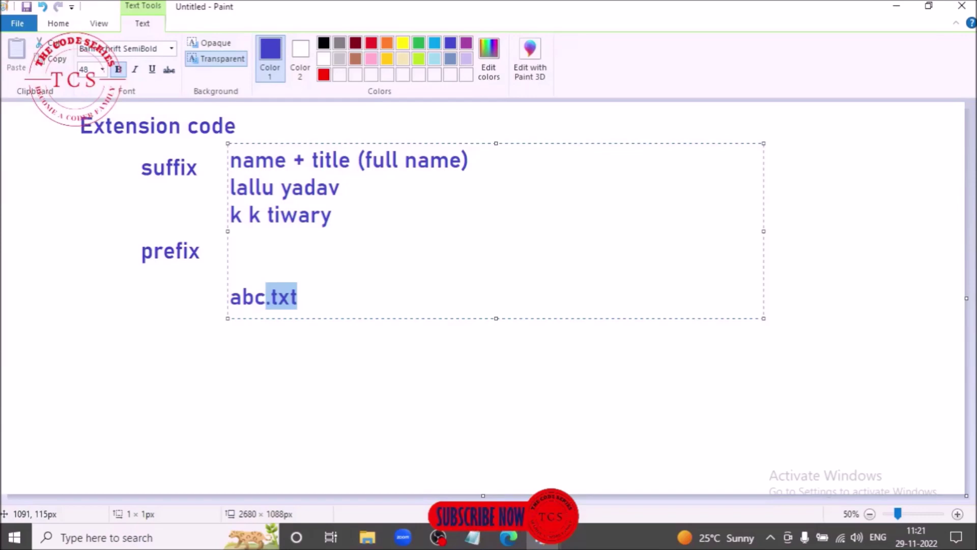
key(Right)
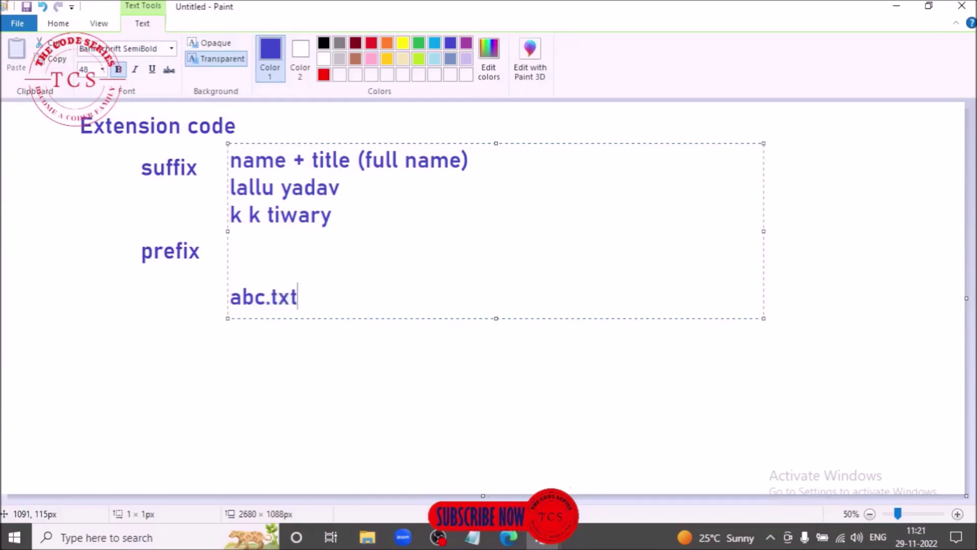
Add the example file names "gaya.txt" and "new delhi.txt" on separate lines below "abc.txt".
key(Return)
text(gaya.txt)
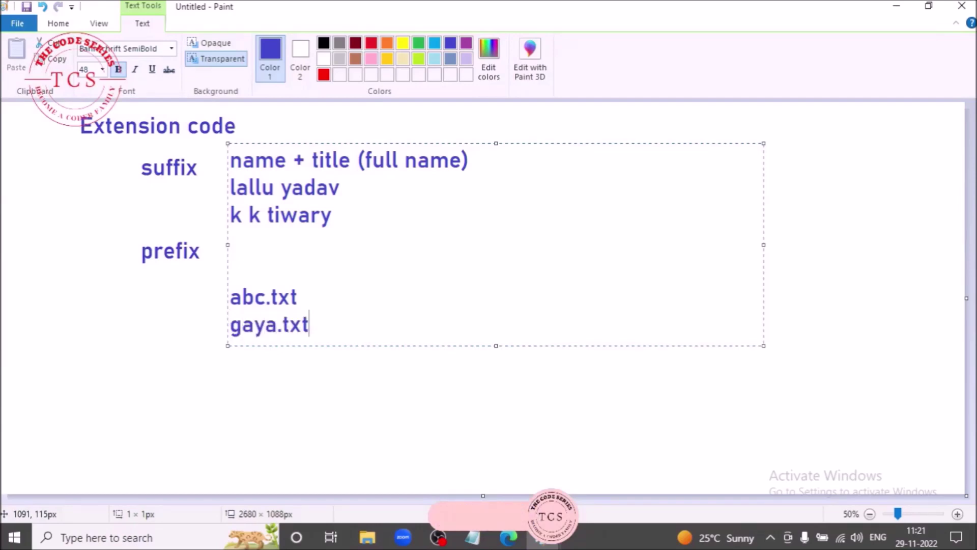
key(Return)
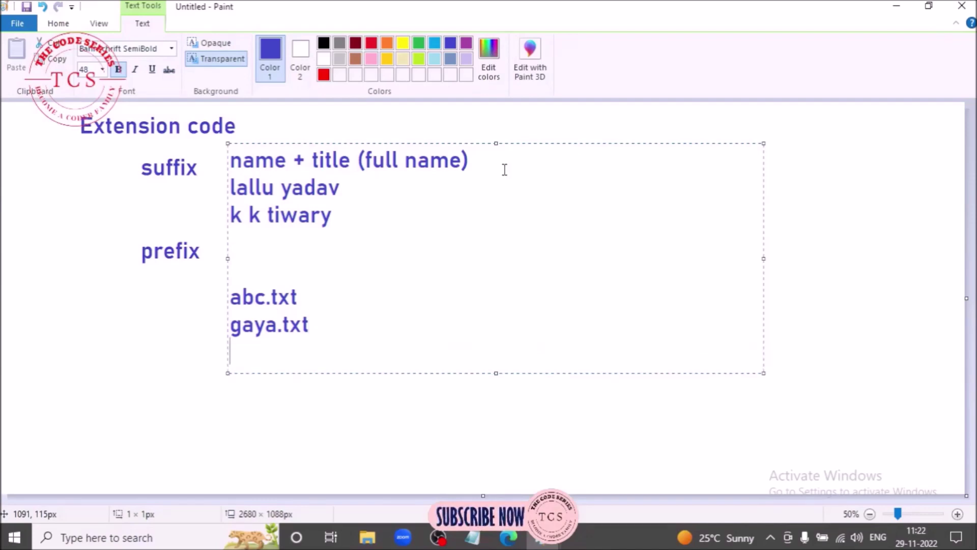
text(new)
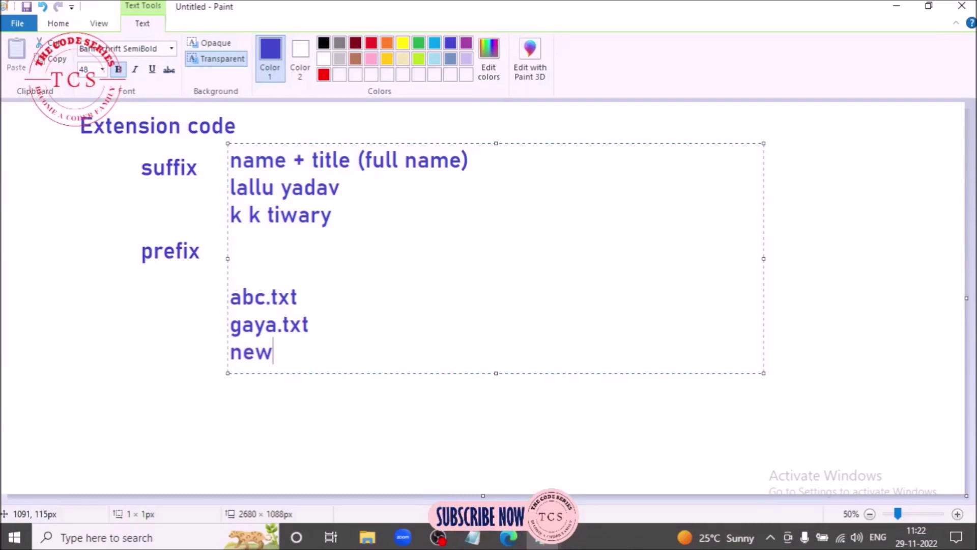
text( delhi.txt)
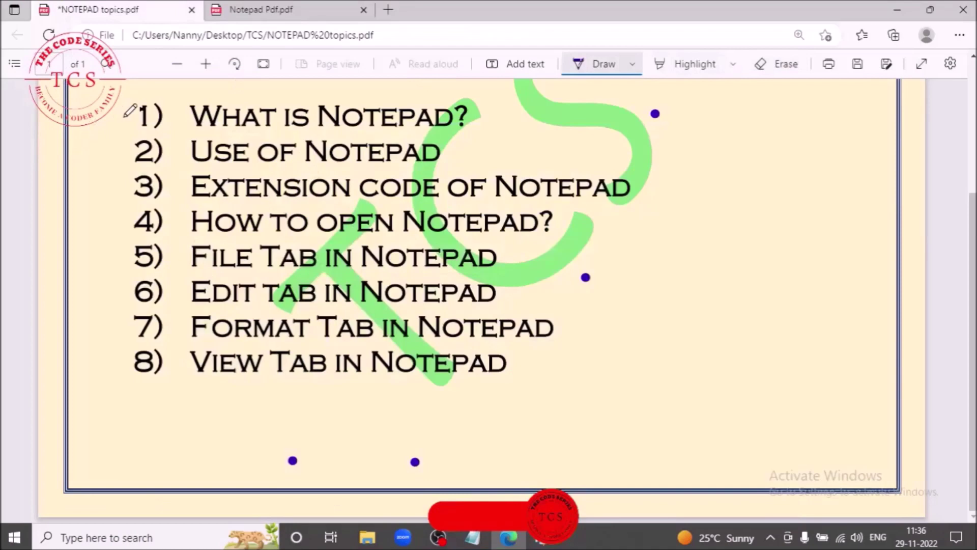
Switch to the NOTEPAD topics PDF and mark topics 1 to 4 as covered with pen strokes beside their numbers.
mouse_move(121, 120)
mouse_down()
mouse_move(179, 129)
mouse_move(205, 120)
mouse_up()
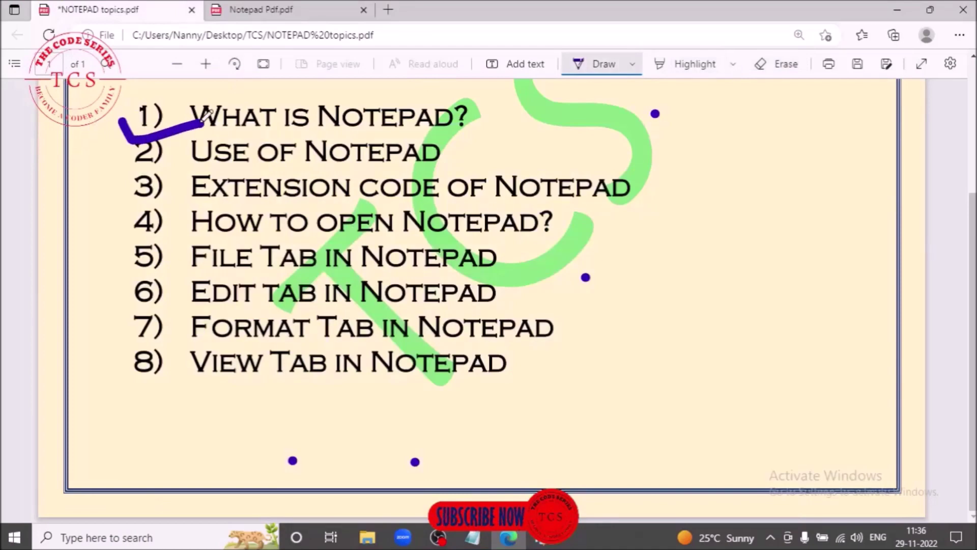
mouse_move(122, 153)
mouse_down()
mouse_move(140, 162)
mouse_move(237, 158)
mouse_up()
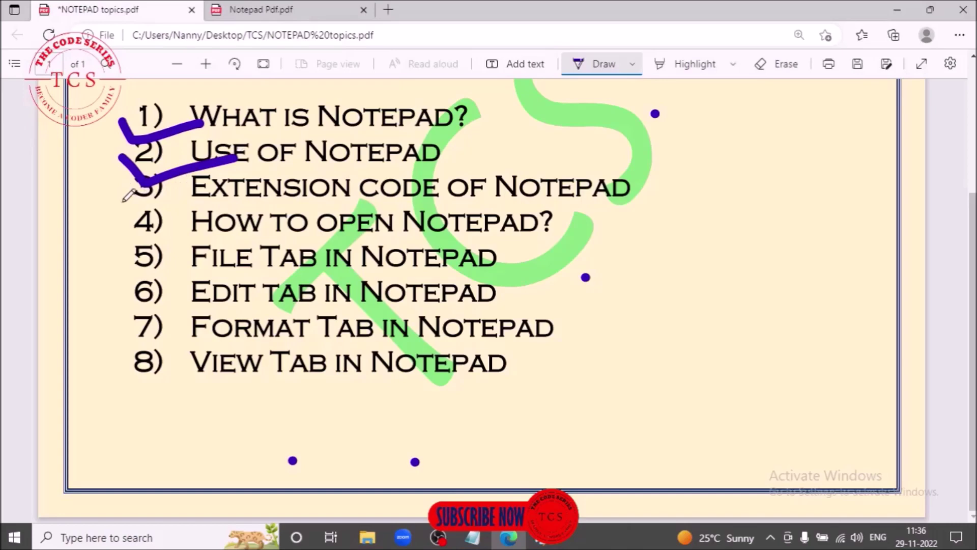
drag(120, 196, 261, 201)
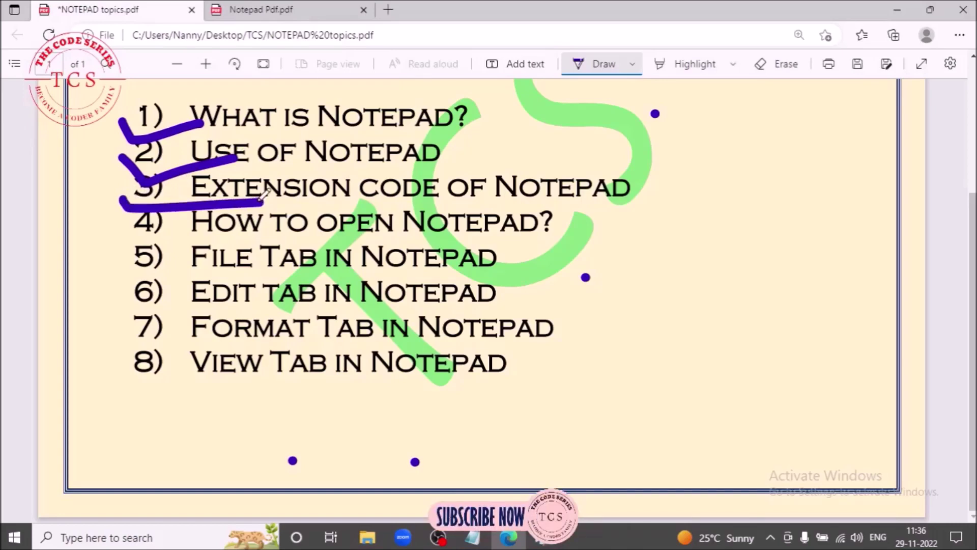
mouse_move(129, 226)
mouse_down()
mouse_move(139, 244)
mouse_move(199, 213)
mouse_up()
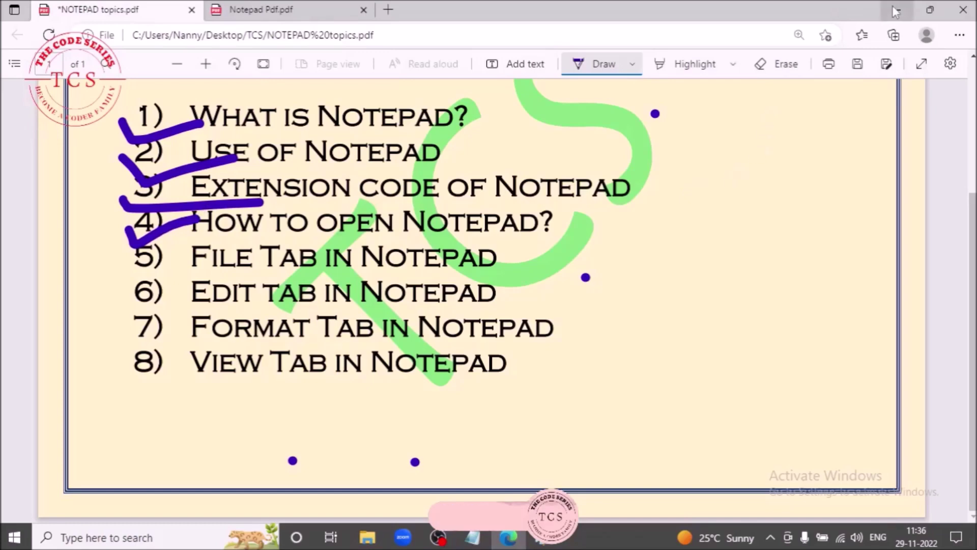
Bring up the Notepad notes at the "How To Open Notepad" section and highlight parts of the "Windows Key + R" shortcut.
click(478, 542)
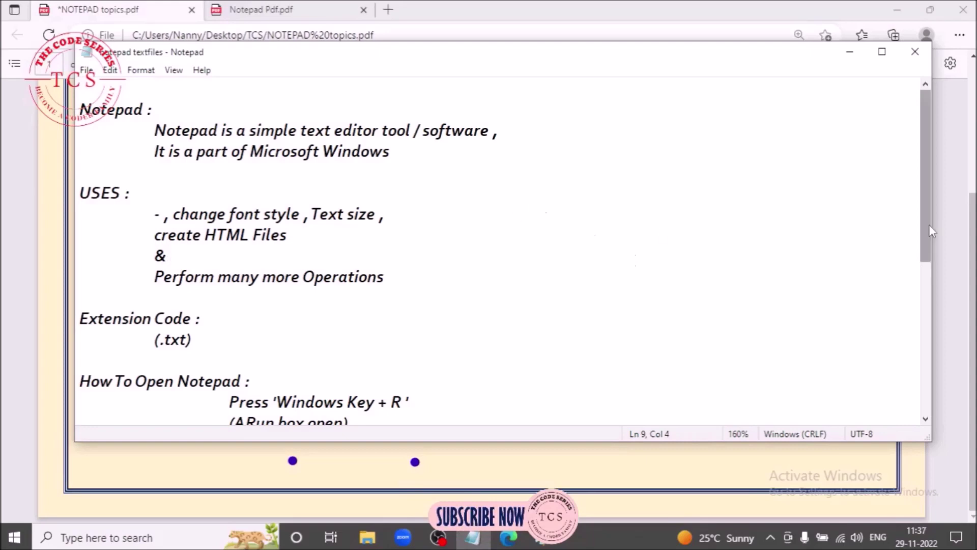
drag(929, 225, 930, 338)
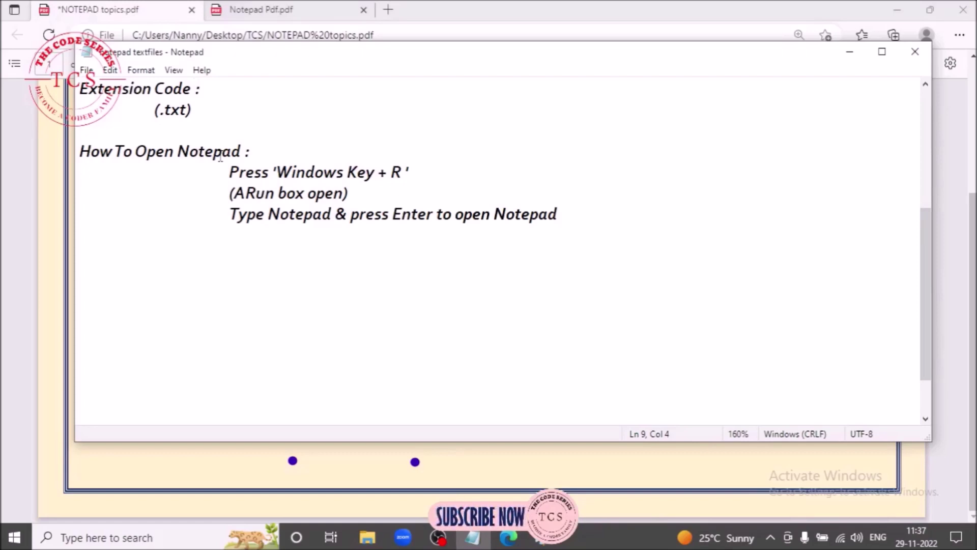
click(275, 172)
drag(276, 172, 391, 172)
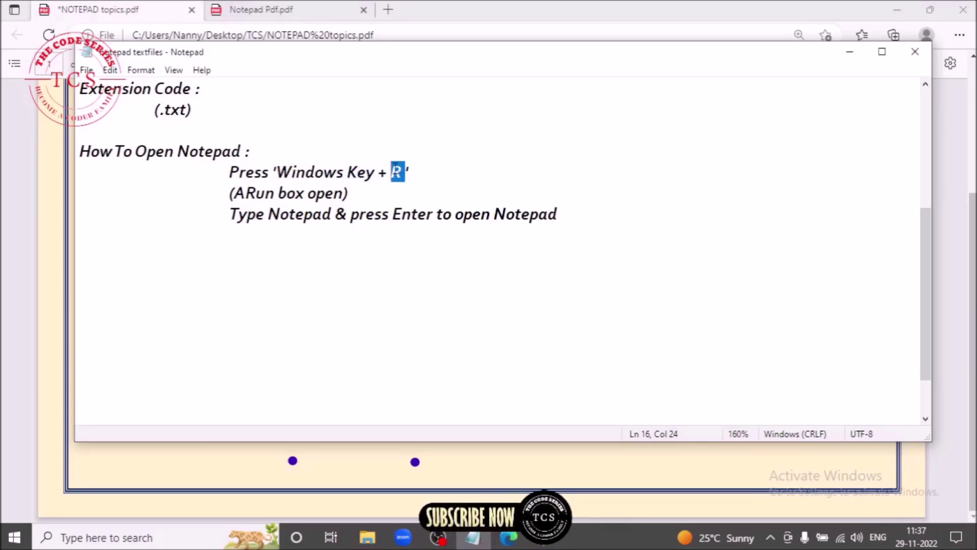
Launch Notepad through the Windows Run box with the command "notepad", move its blank window aside and close it.
key(super+r)
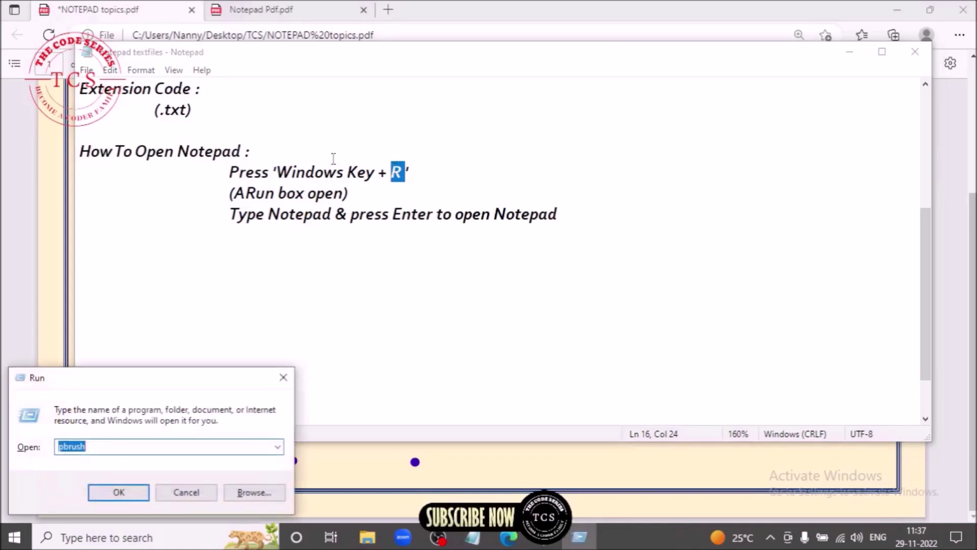
drag(161, 383, 522, 254)
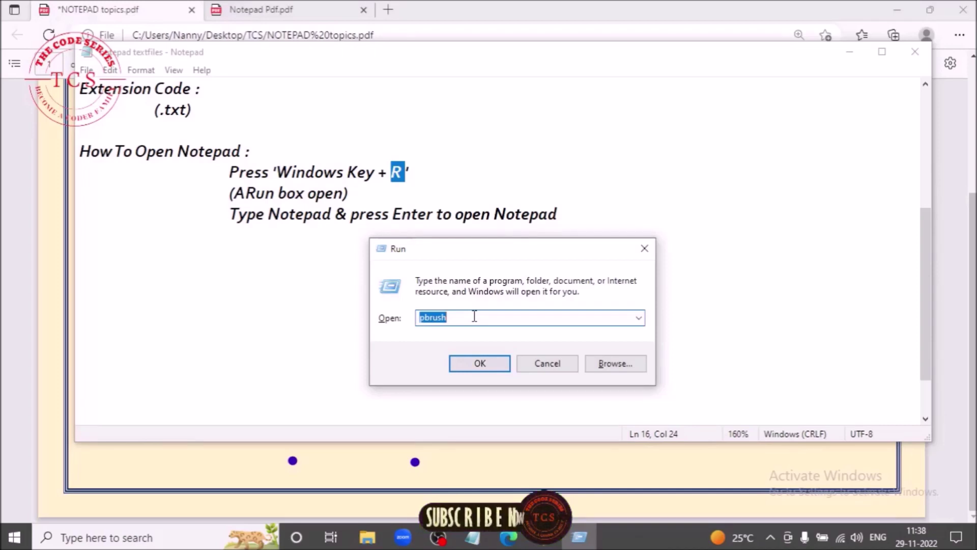
key(BackSpace)
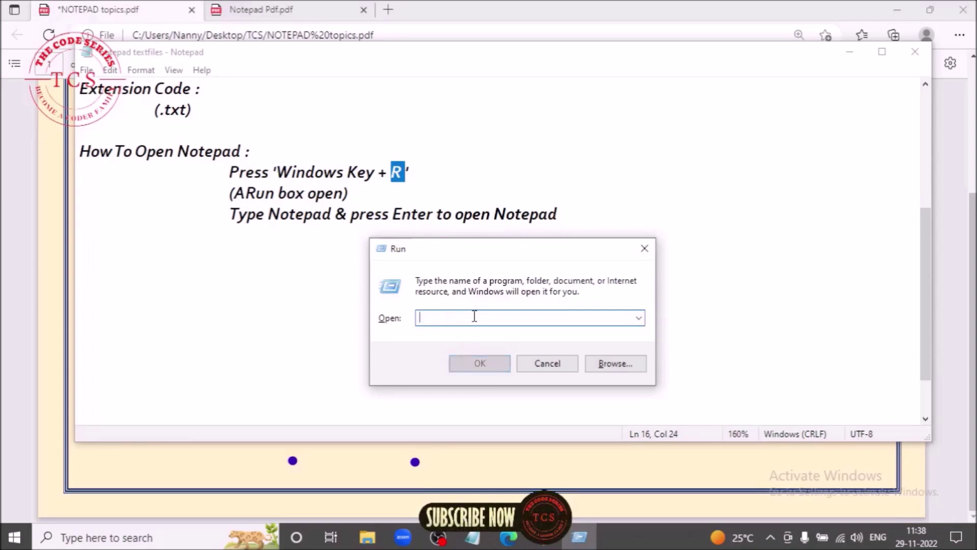
text(notepad)
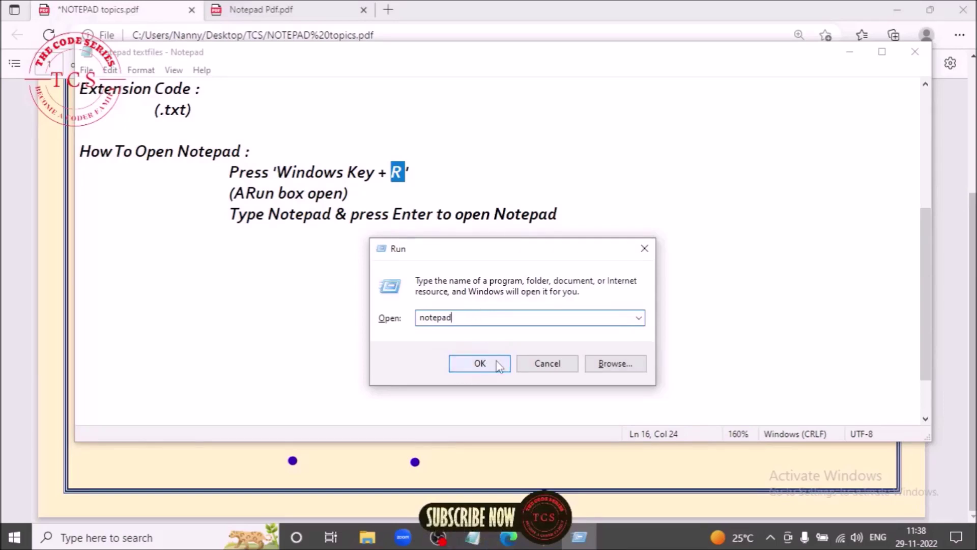
click(470, 365)
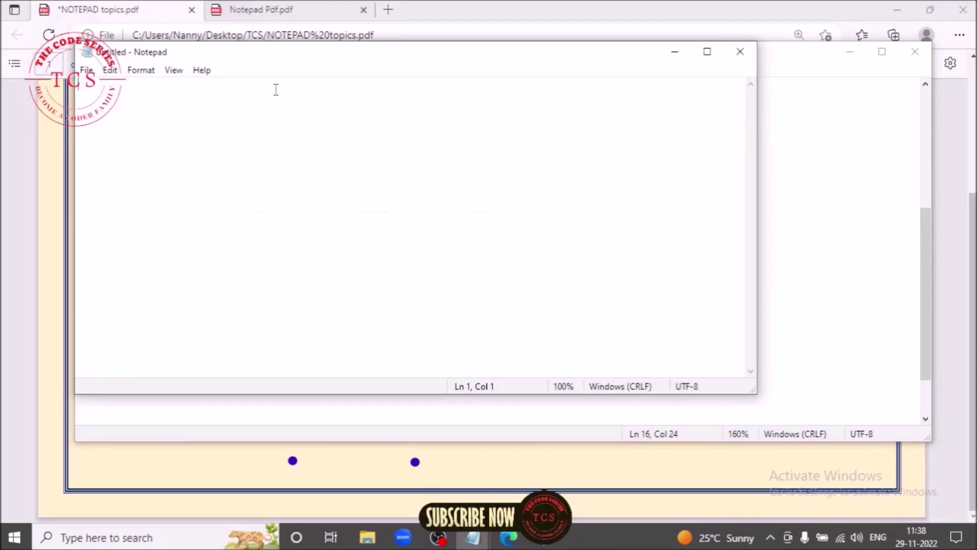
drag(338, 52, 495, 133)
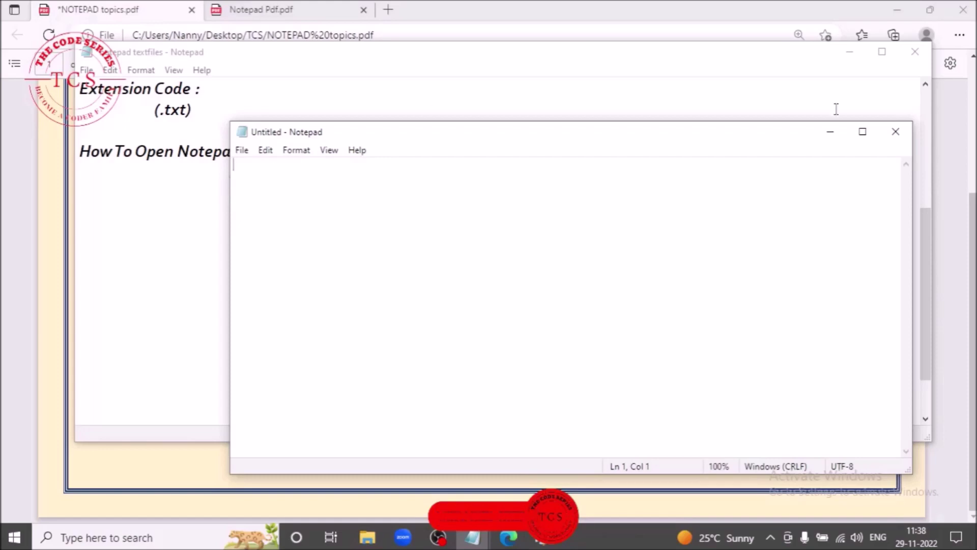
click(896, 132)
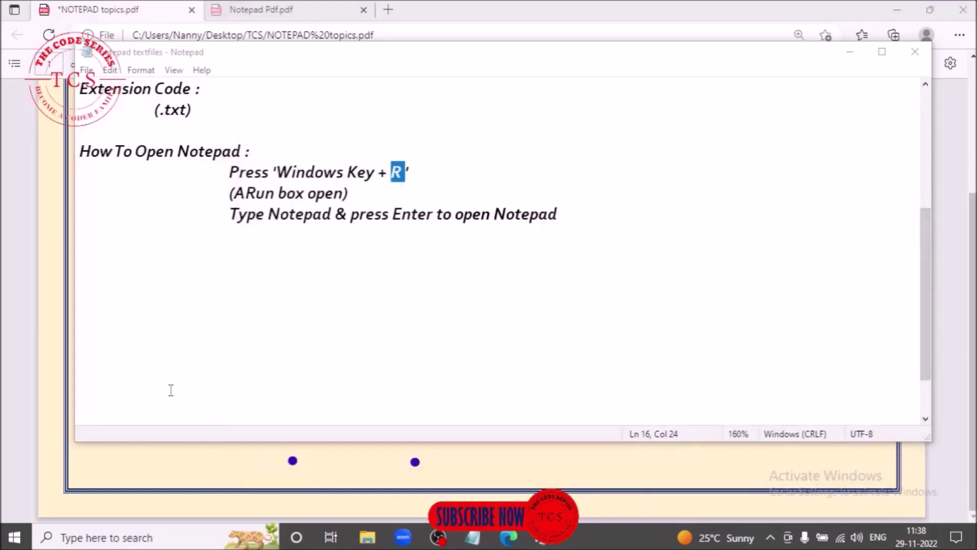
Find the Notepad app with a Windows search for "notepad", open it and close its blank window.
click(117, 539)
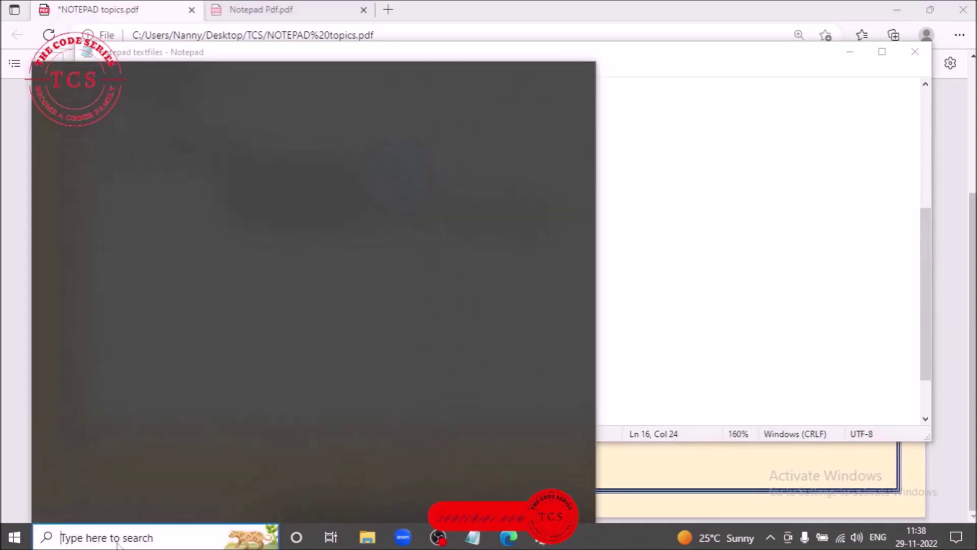
text(no)
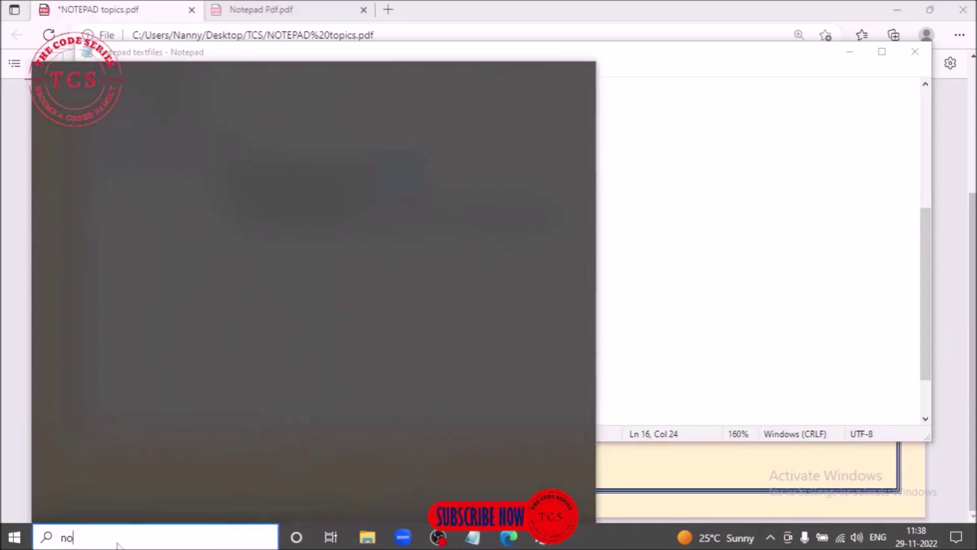
text(tepad)
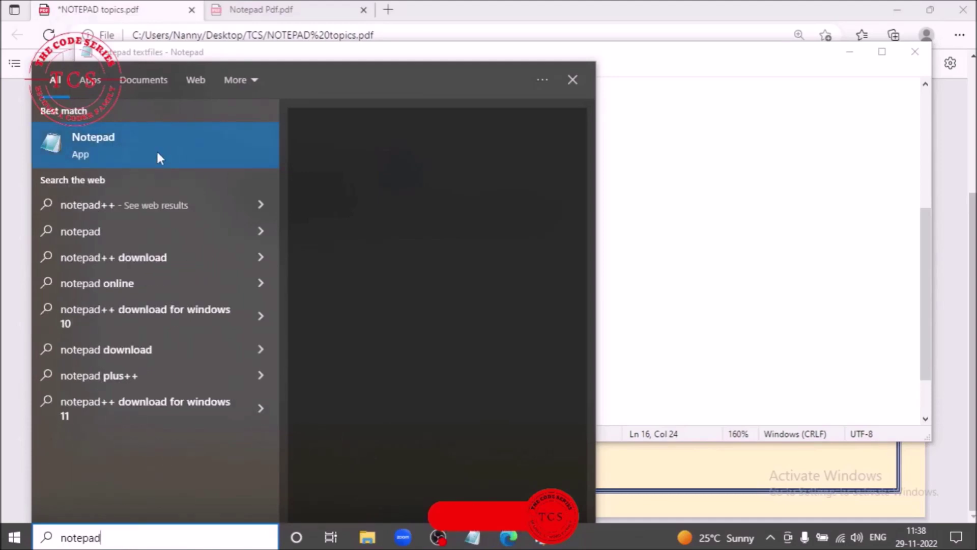
click(157, 152)
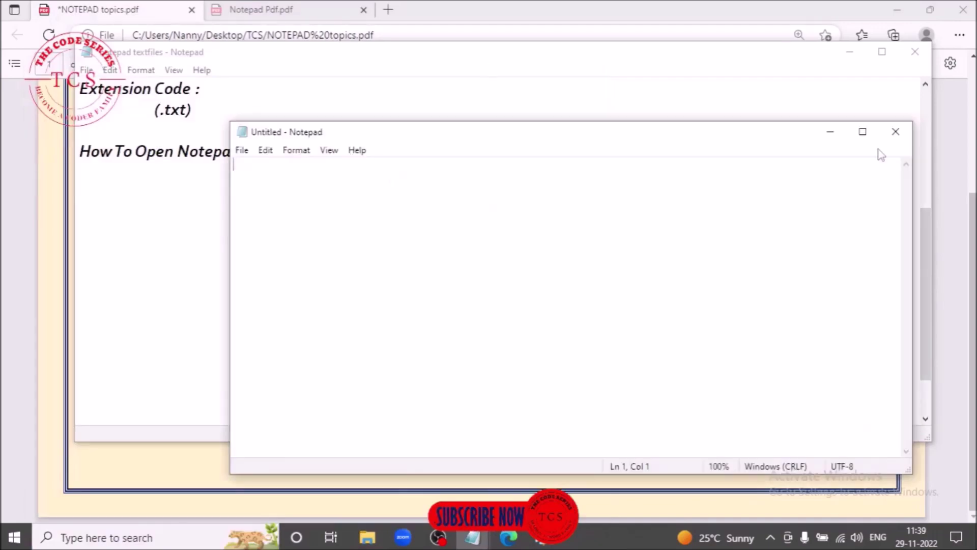
click(895, 131)
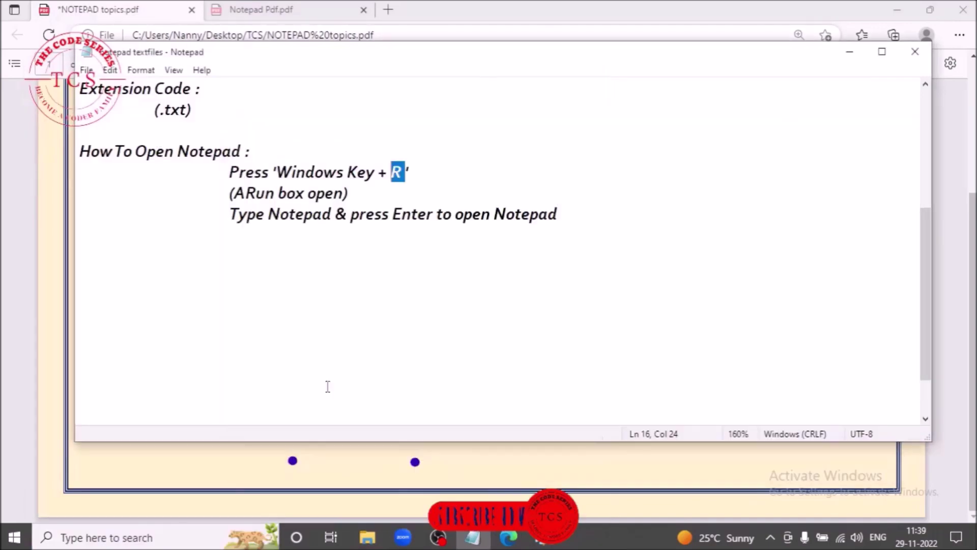
Look through the full alphabetical list of installed Windows apps and dismiss it without opening anything.
click(14, 543)
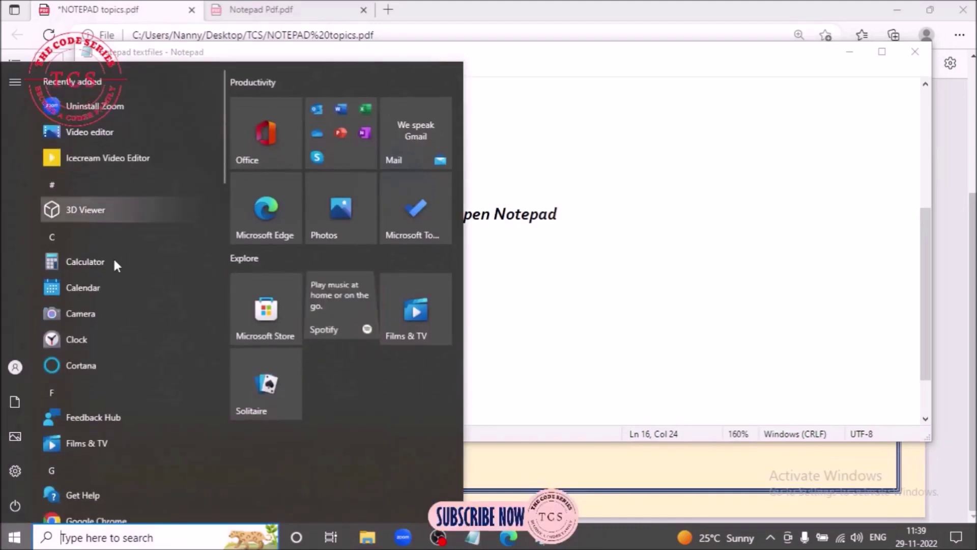
scroll(127, 294, down, 10)
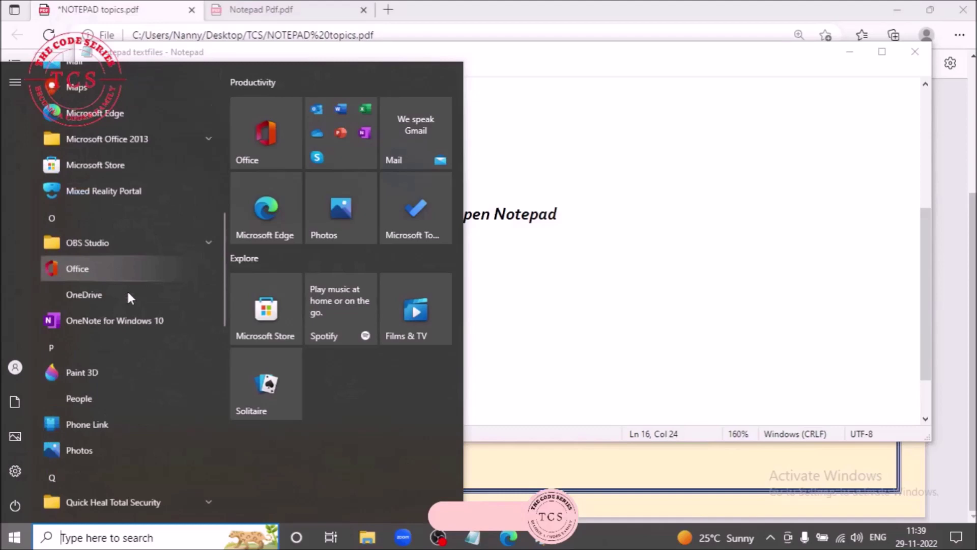
scroll(128, 294, down, 3)
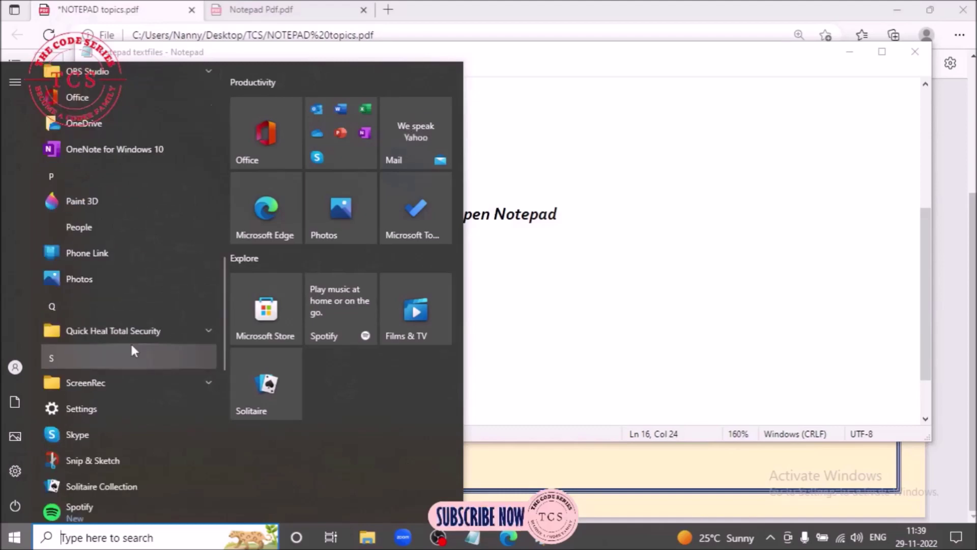
scroll(97, 451, down, 5)
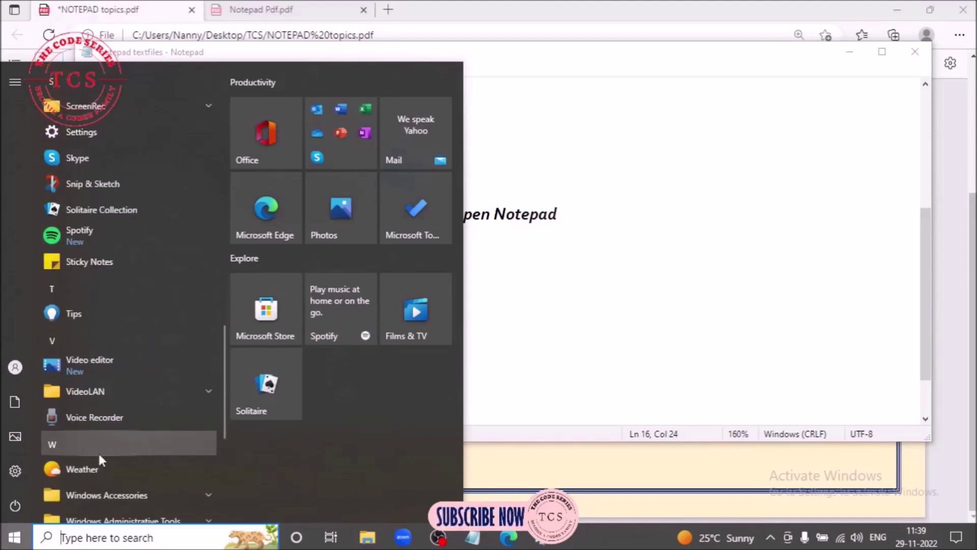
scroll(98, 451, down, 5)
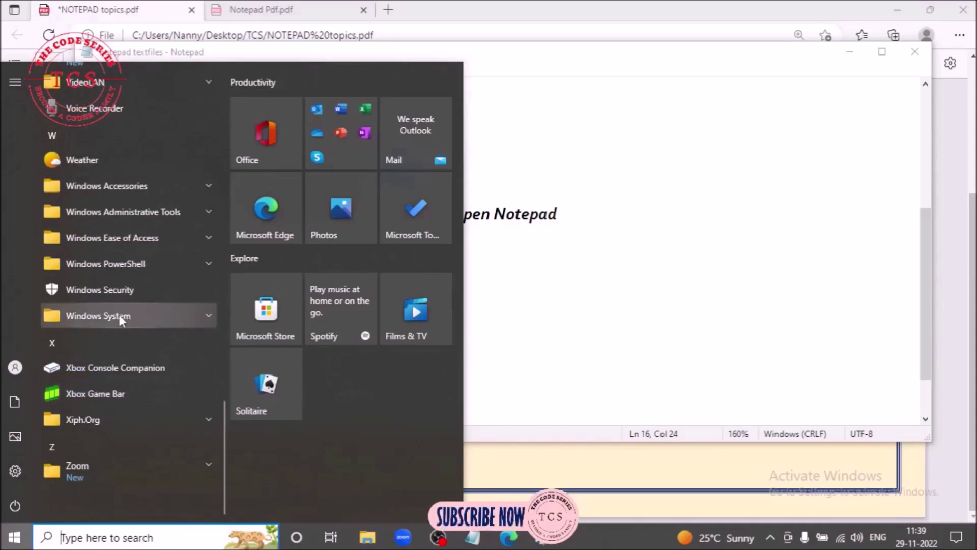
scroll(119, 314, up, 15)
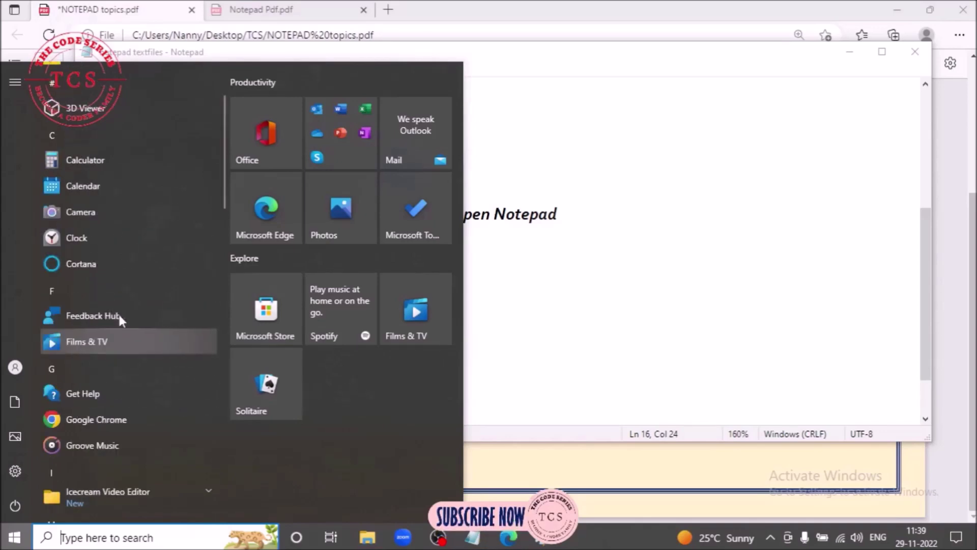
scroll(119, 314, up, 2)
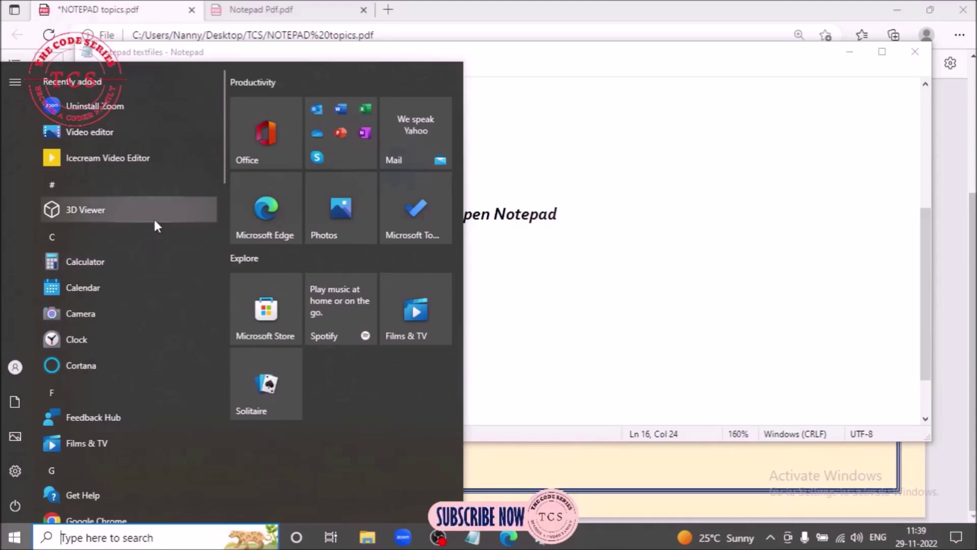
click(579, 208)
click(572, 221)
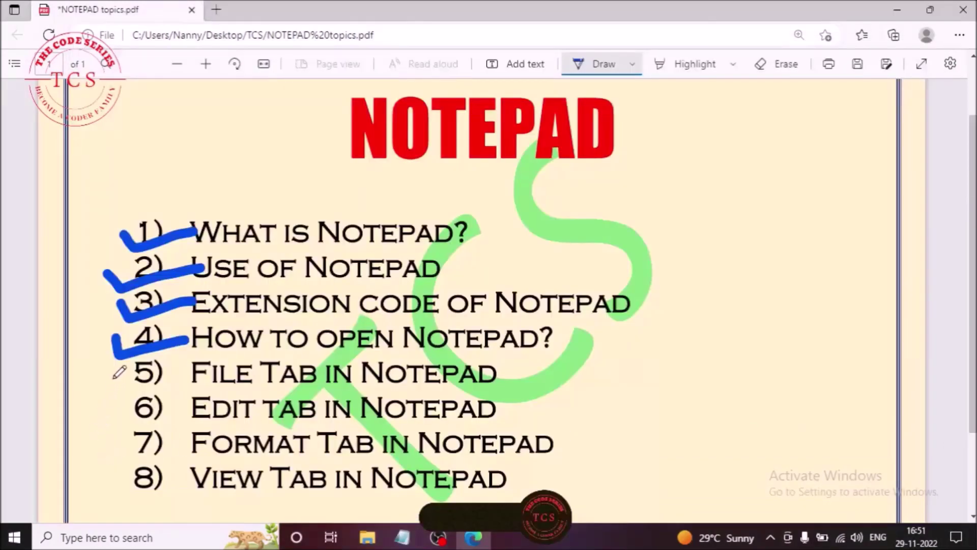
Draw a pen tick mark beside topic 5, "File Tab in Notepad", in the NOTEPAD topics PDF.
mouse_move(113, 377)
mouse_down()
mouse_move(121, 401)
mouse_move(208, 381)
mouse_up()
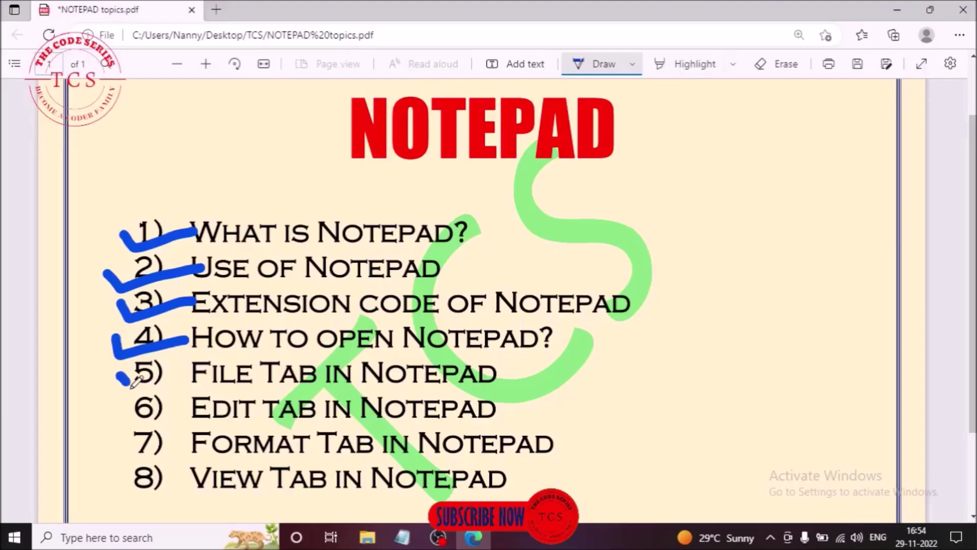
drag(130, 384, 209, 373)
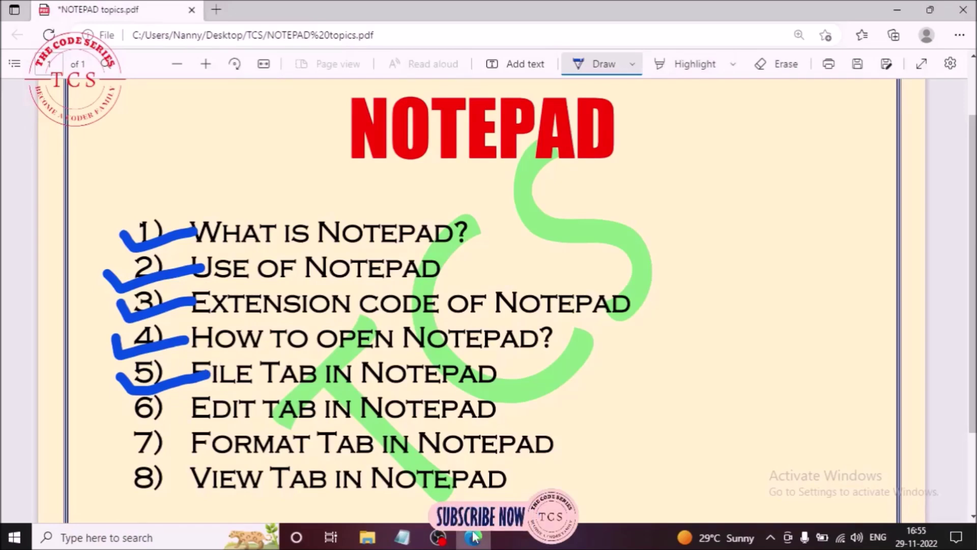
Bring forward the "notepad textfiles" notes and review them down to the File tab section listing New through Exit.
mouse_move(409, 542)
click(486, 466)
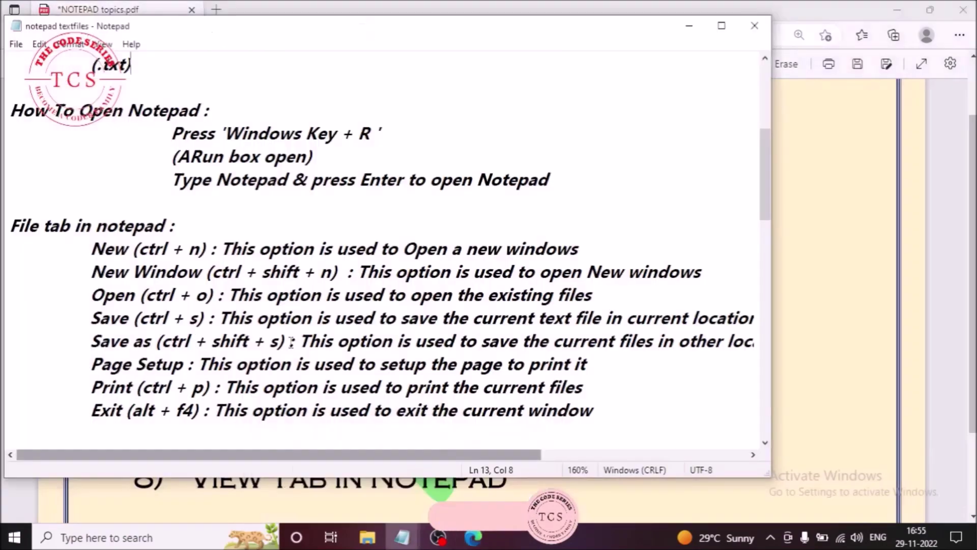
drag(765, 185, 762, 108)
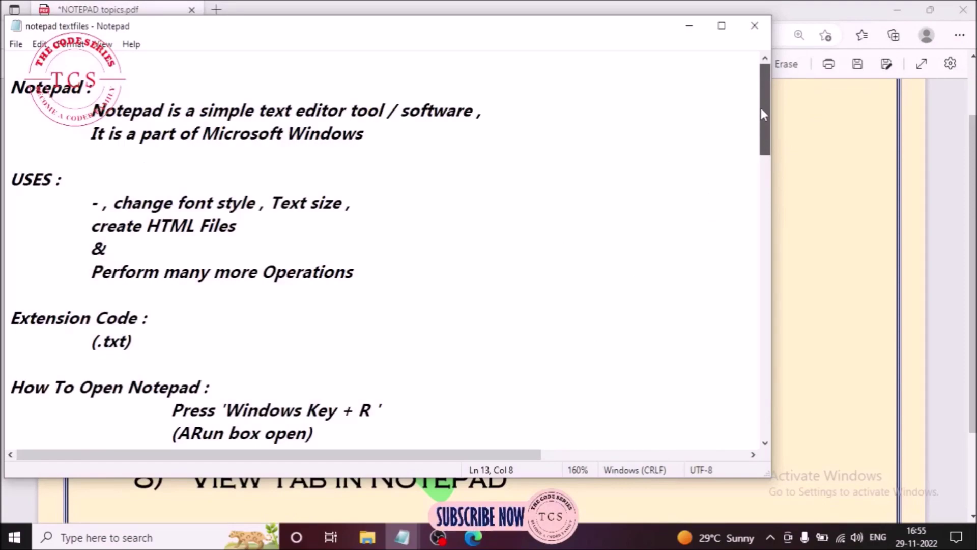
scroll(768, 148, down, 1)
drag(767, 148, 761, 214)
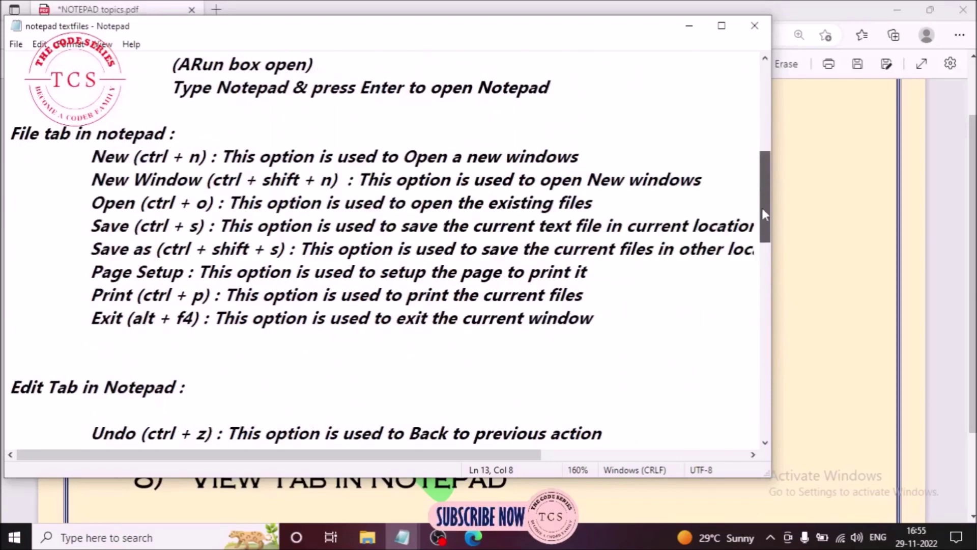
drag(458, 455, 425, 464)
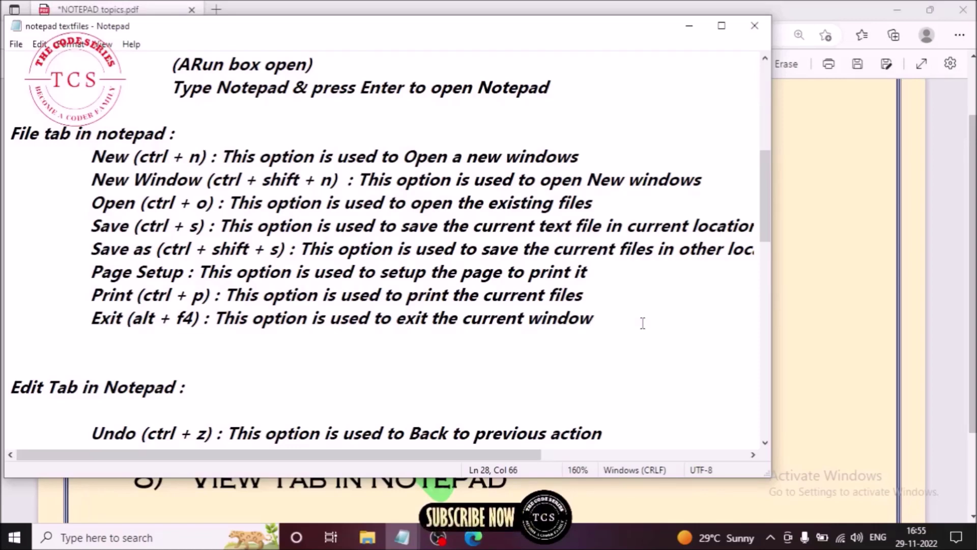
Switch to the blank Untitled Notepad window and enter the sample lines "gkgyg", "g", "ter", "t" and "r".
mouse_move(402, 537)
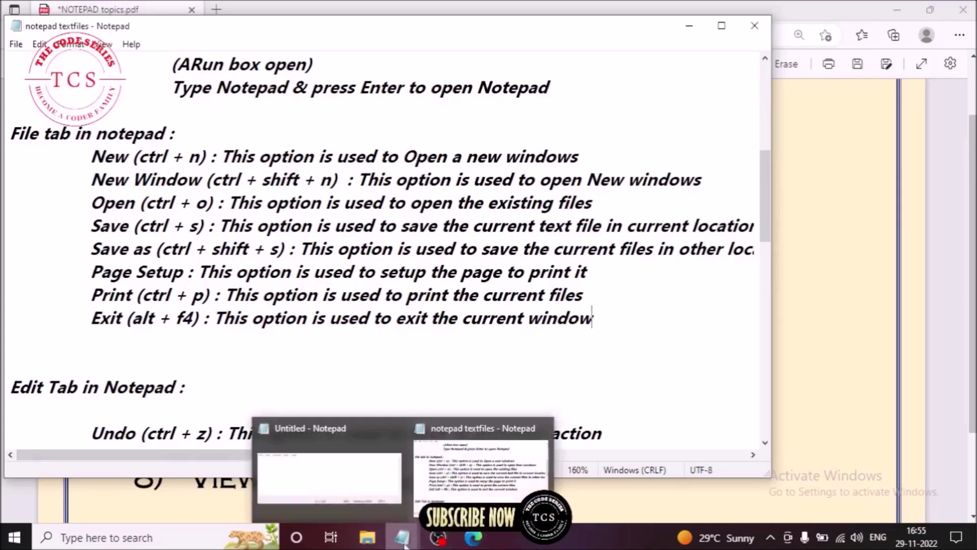
click(344, 493)
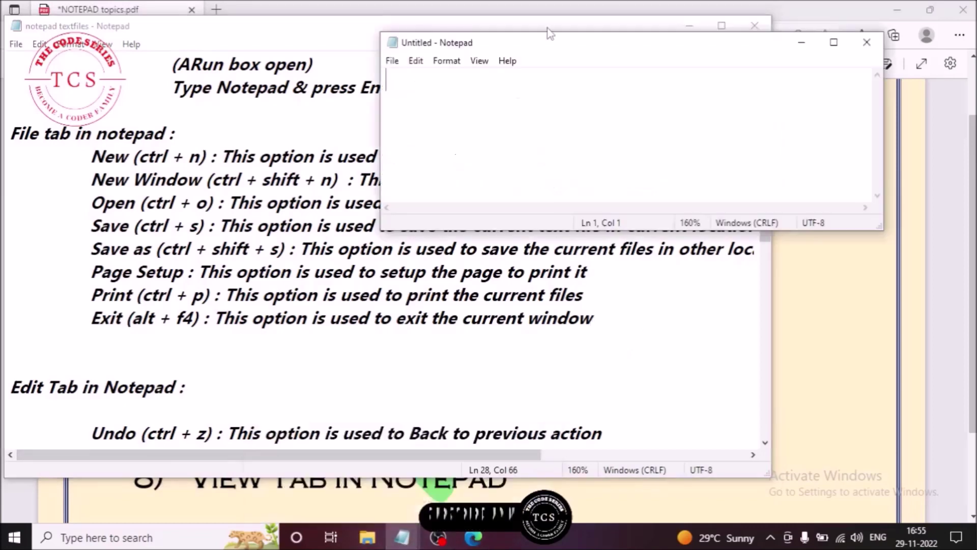
click(392, 61)
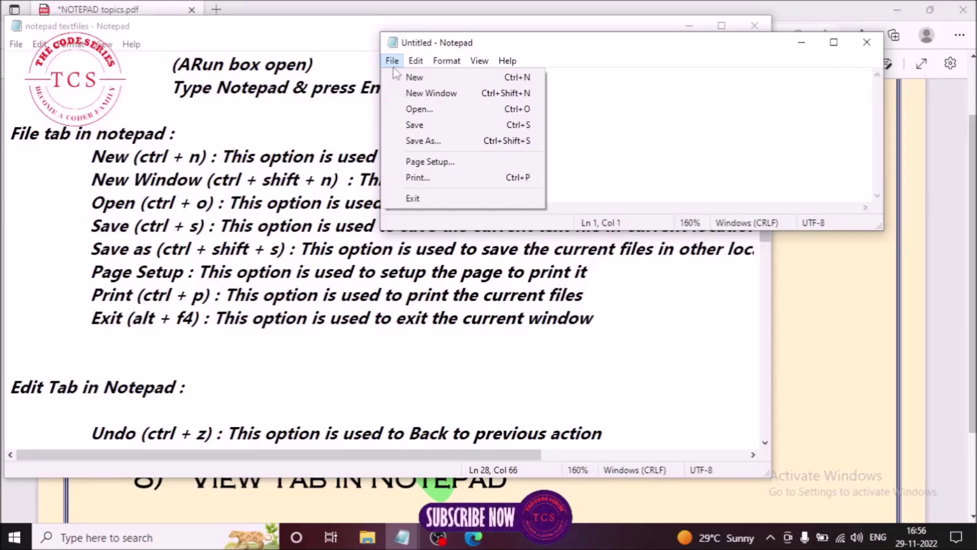
click(581, 88)
text(gkgyg)
key(Return)
text(g)
key(Return)
text(ter)
key(Return)
text(t)
key(Return)
text(r)
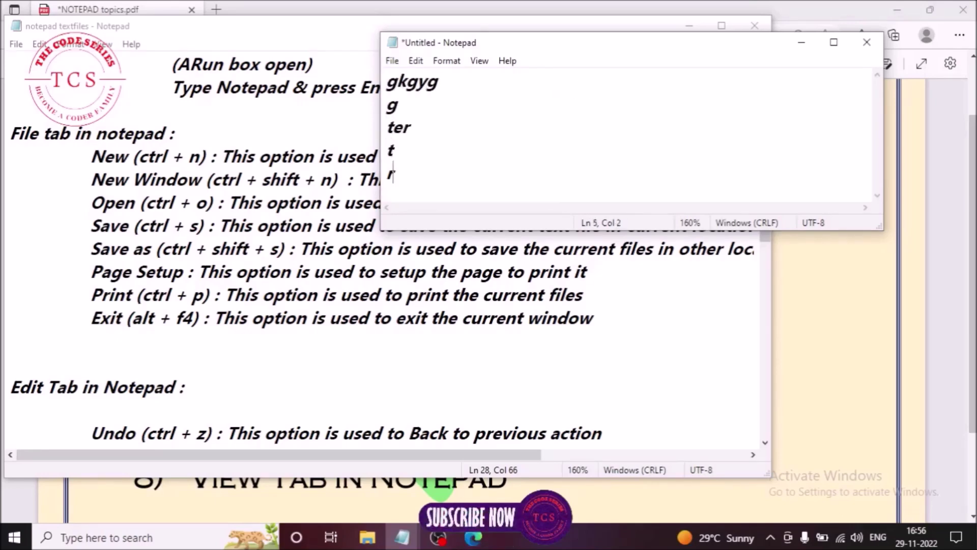
Start a new document in the Untitled window, discarding the sample text without saving.
click(396, 82)
click(392, 61)
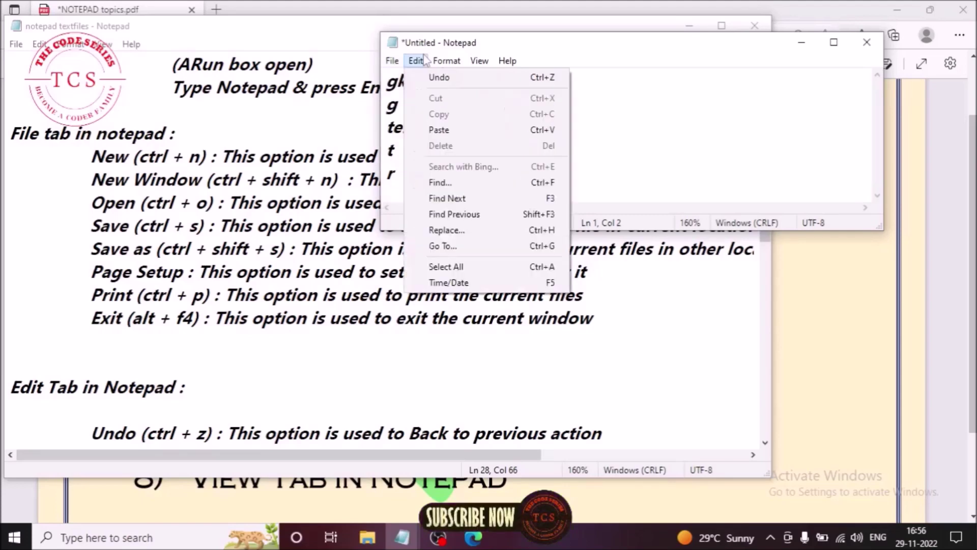
click(694, 115)
drag(676, 48, 693, 69)
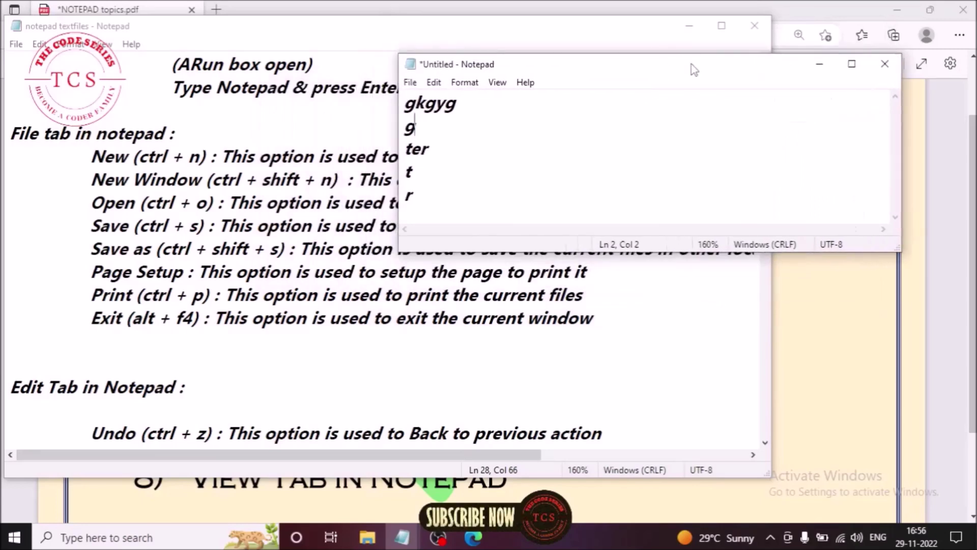
click(411, 83)
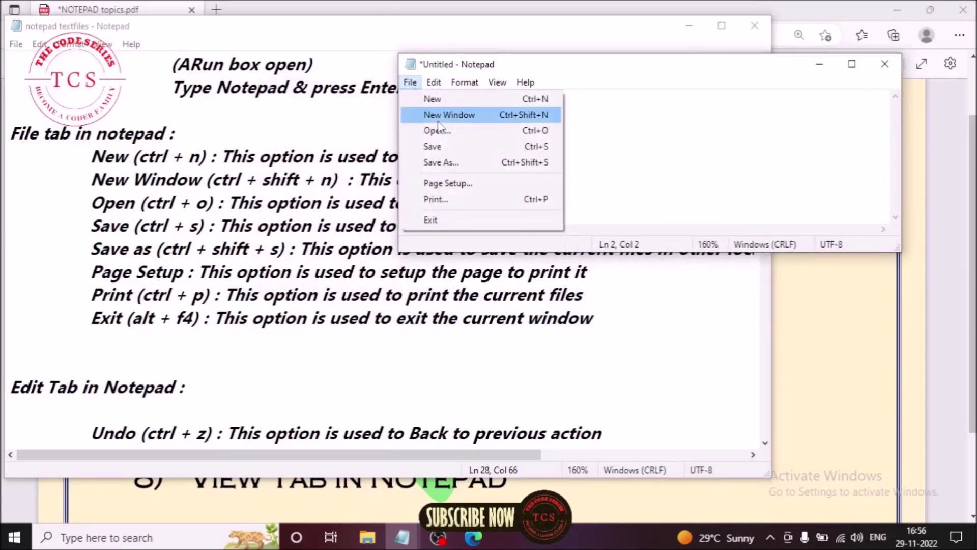
click(457, 97)
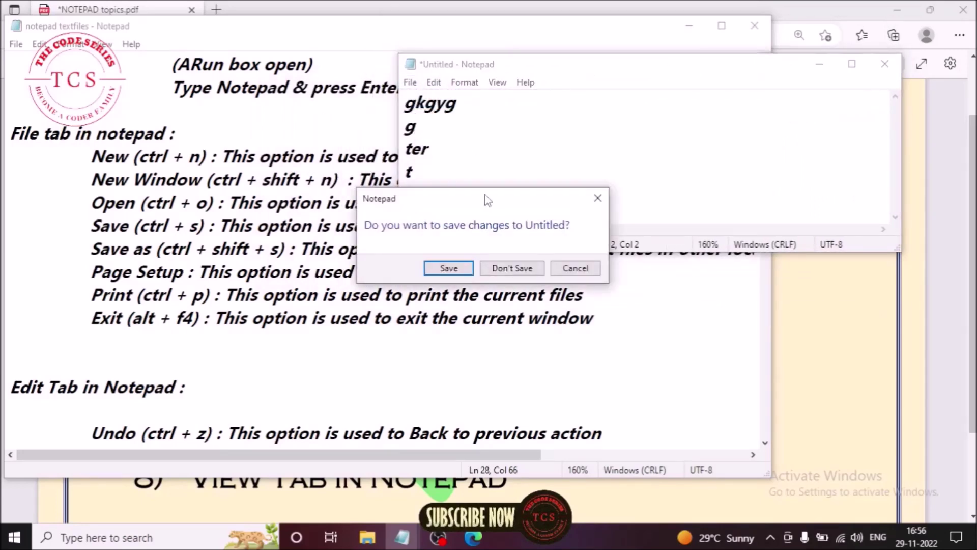
drag(506, 197, 506, 238)
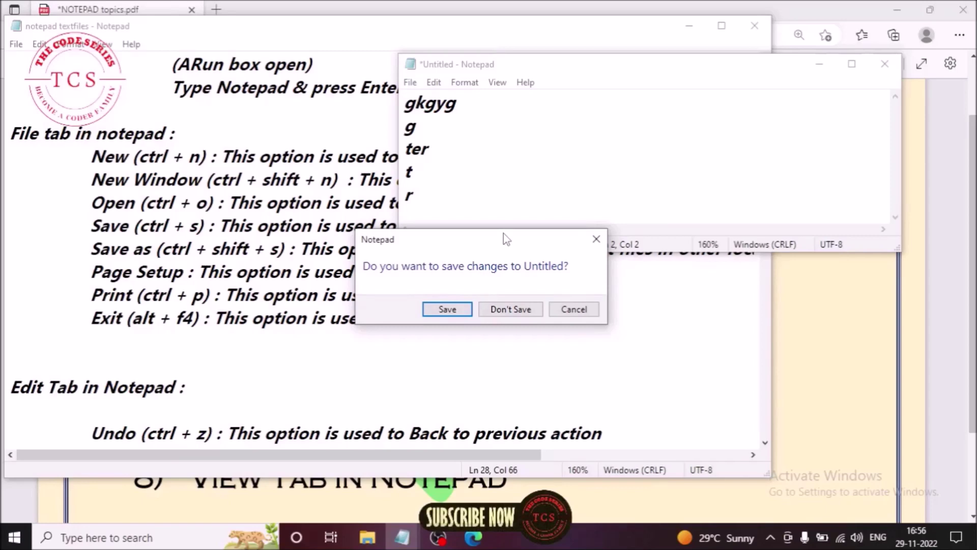
click(522, 311)
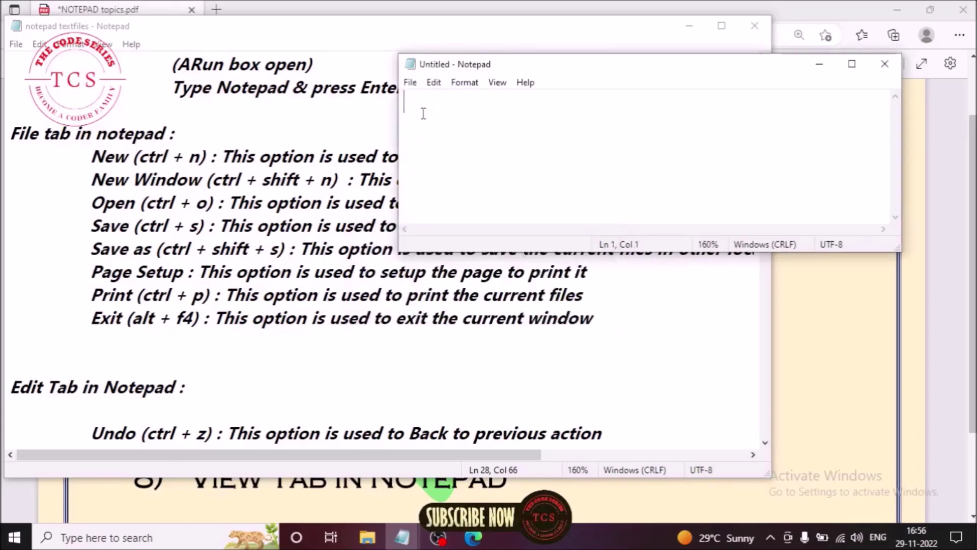
Fill the blank document with the sample lines "fjghdfikc", "srf" and "srskhjrie".
mouse_move(424, 65)
mouse_down()
mouse_move(467, 70)
mouse_move(415, 70)
mouse_up()
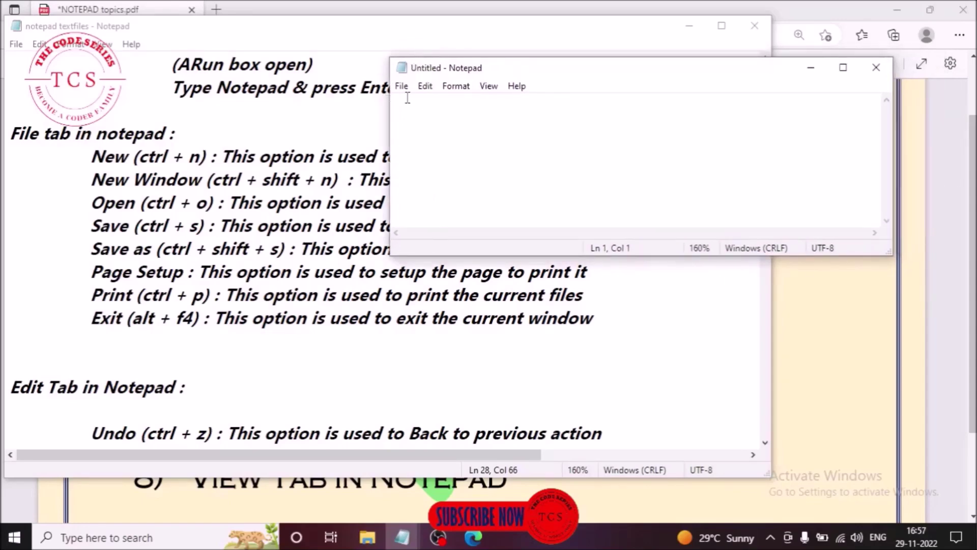
text(fjghdfikc)
key(Return)
text(srf)
key(Return)
text(srskhjrie)
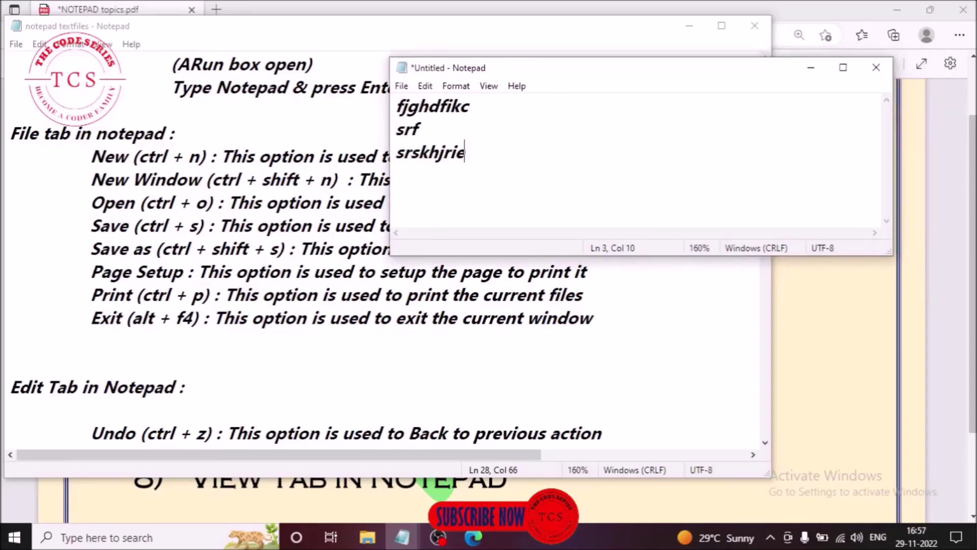
Open an additional Notepad window with New Window, move it aside and close it.
click(401, 87)
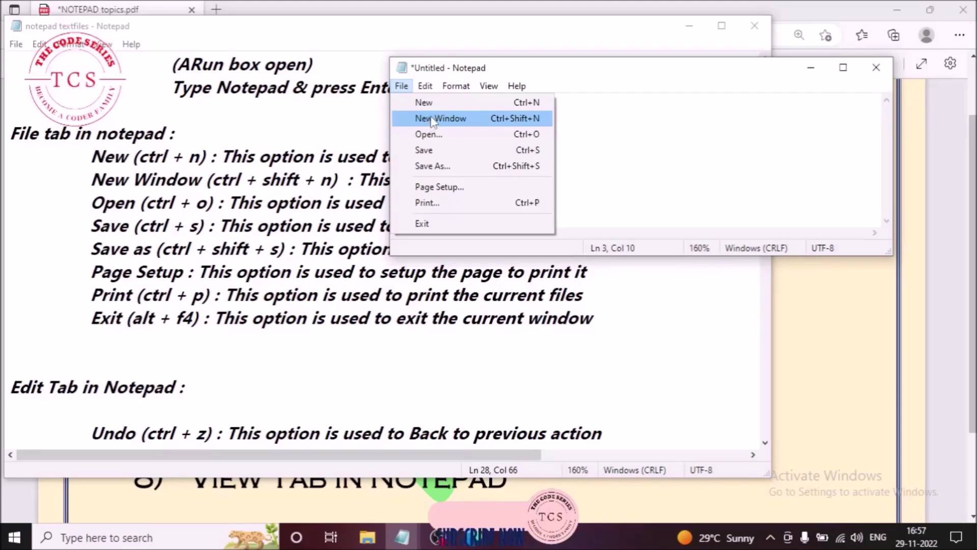
click(431, 120)
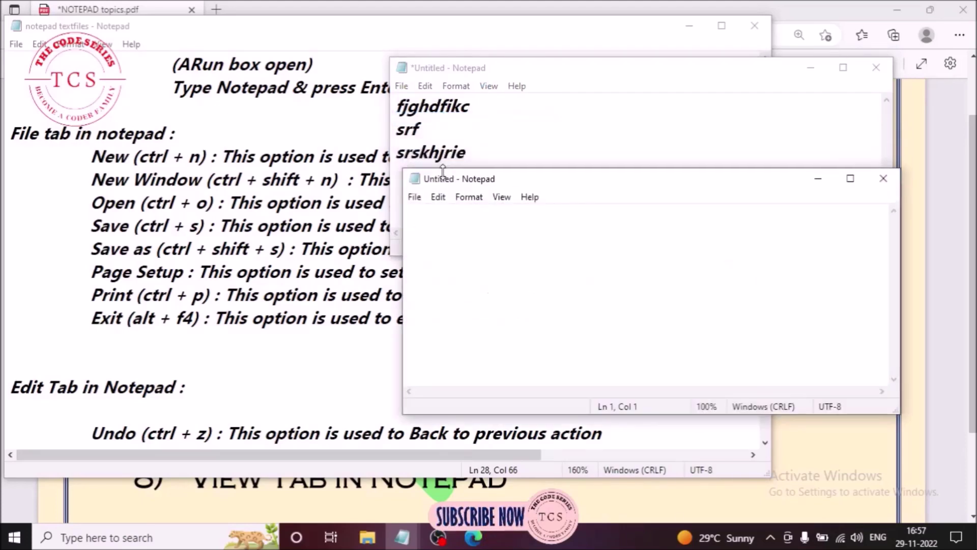
drag(581, 180, 539, 192)
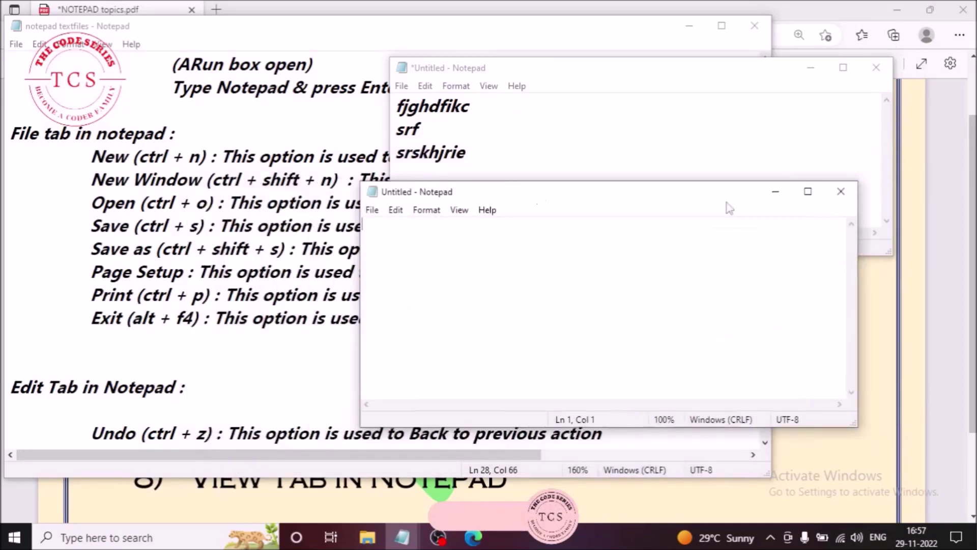
click(841, 191)
Bring up the Open dialog from the Untitled document, discarding its unsaved text, and move the dialog into clear view.
click(402, 86)
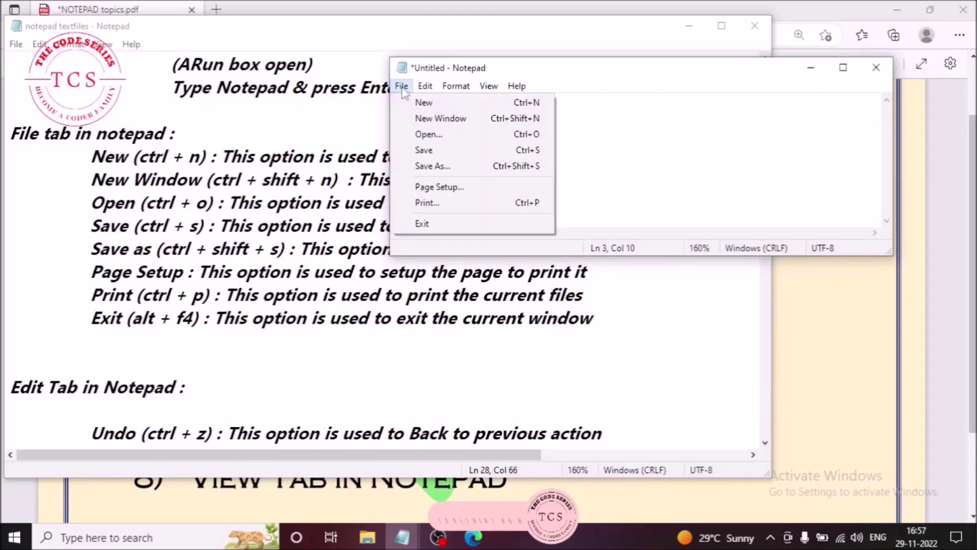
click(668, 176)
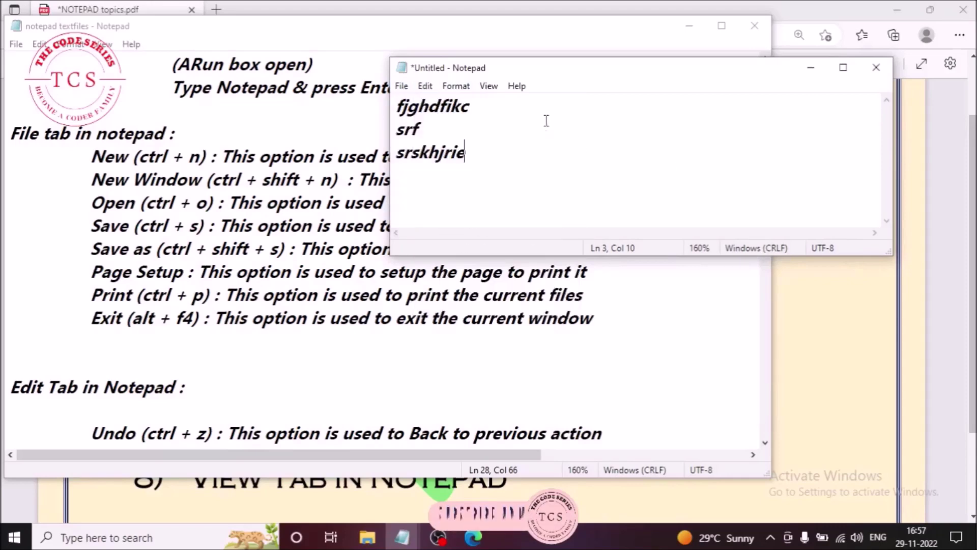
click(401, 86)
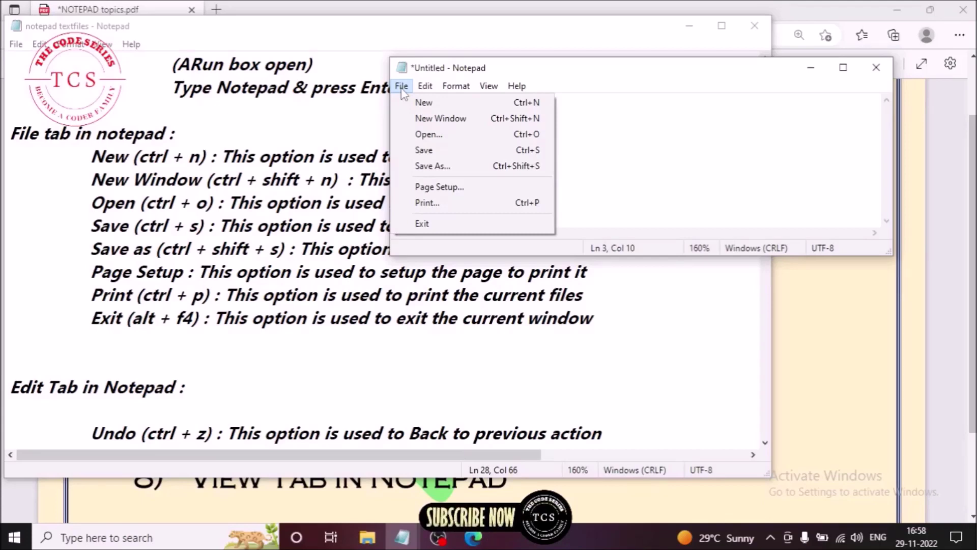
click(401, 88)
click(402, 88)
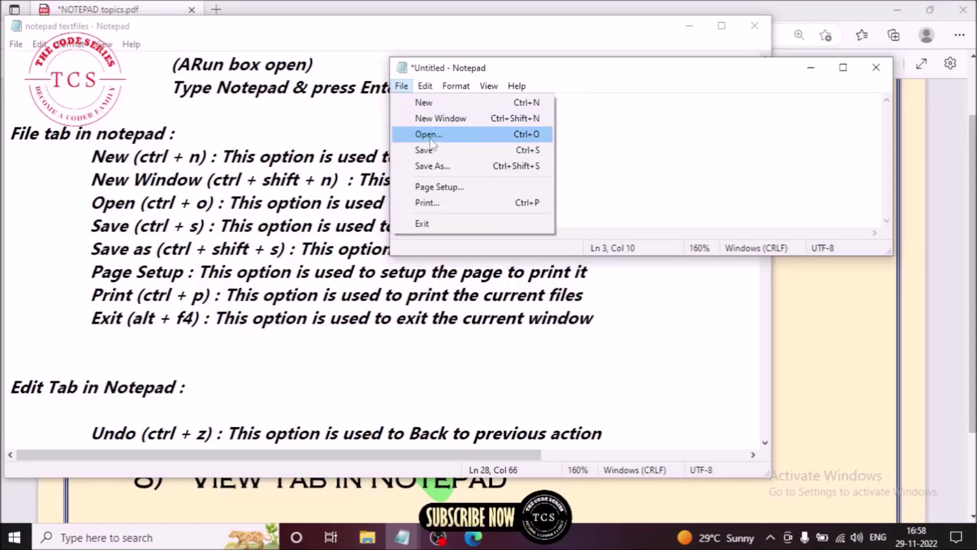
click(436, 137)
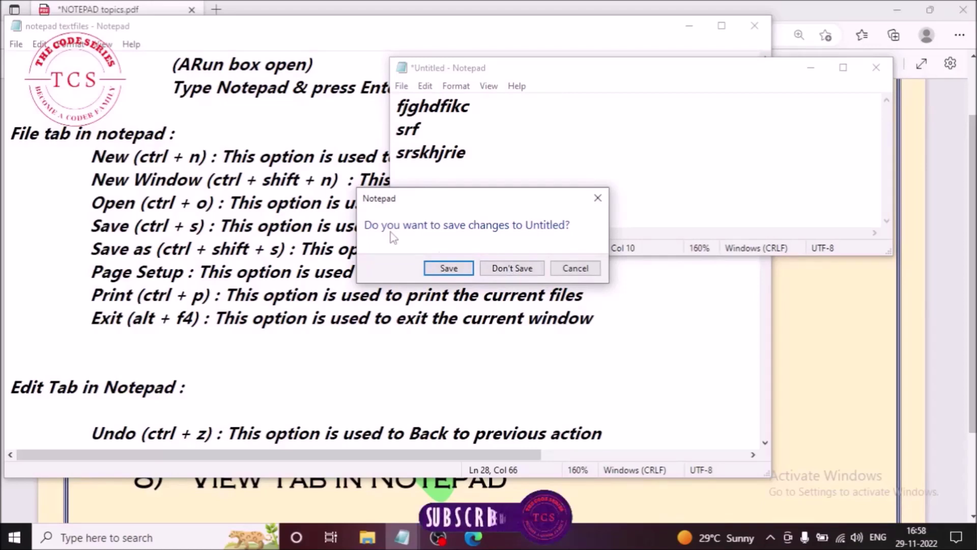
click(511, 268)
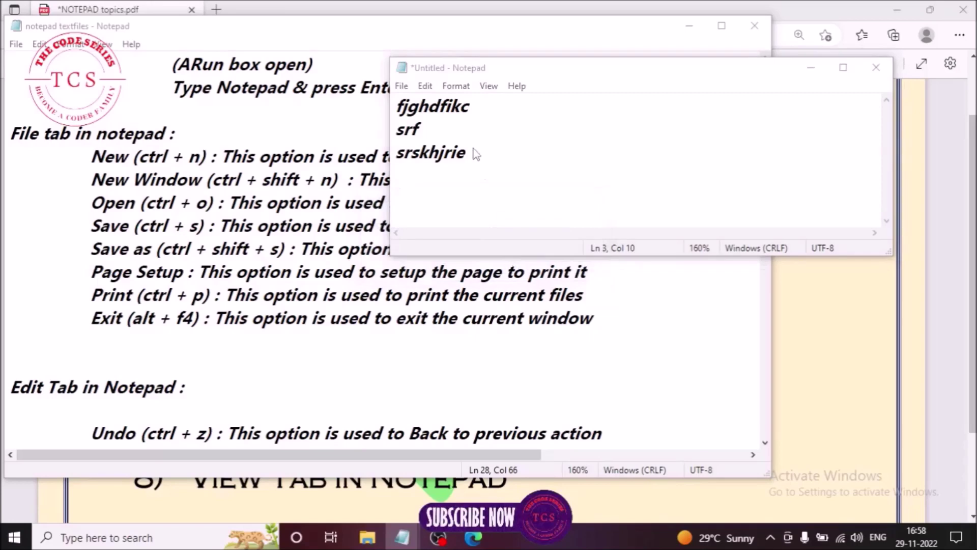
key(ctrl+o)
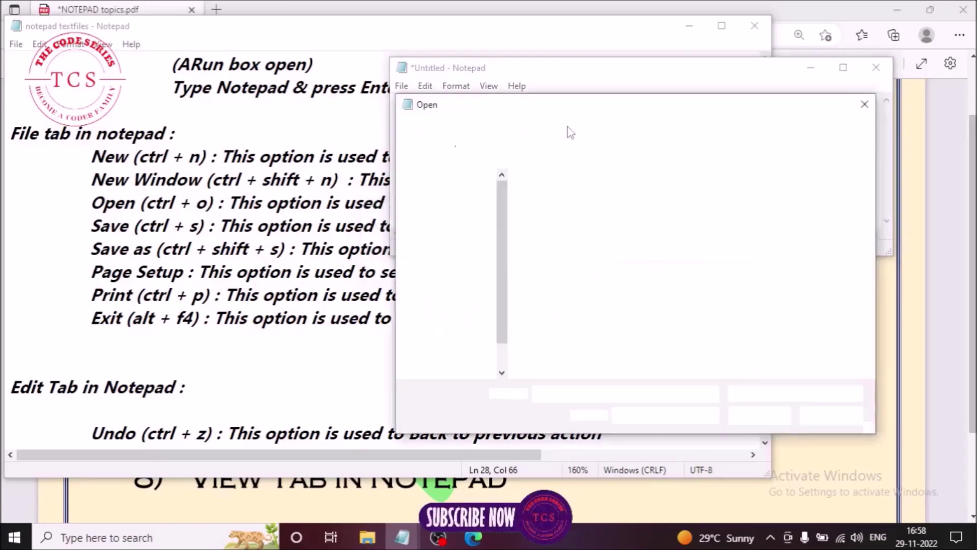
drag(622, 111, 473, 60)
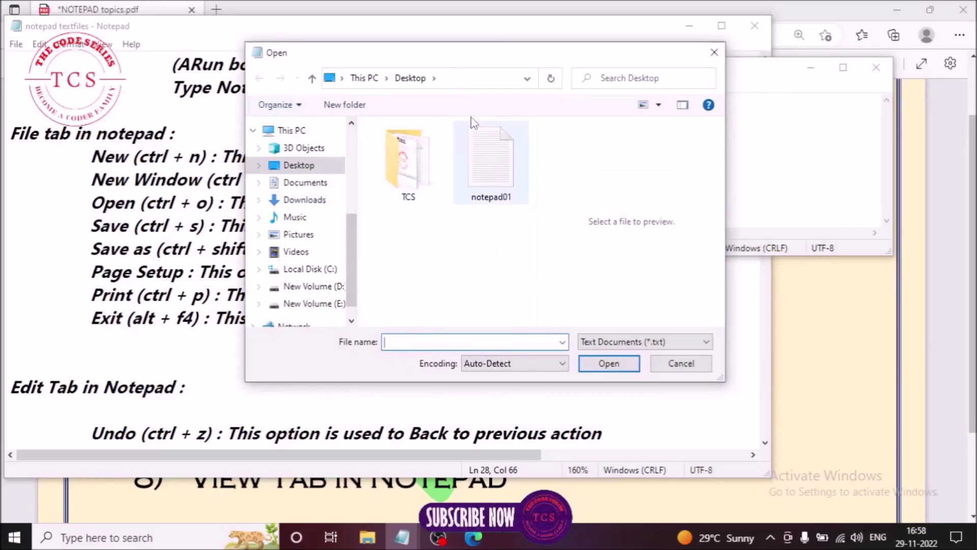
Browse the Pictures and Music folders, return to Desktop and open the text file notepad01.
click(299, 235)
click(296, 218)
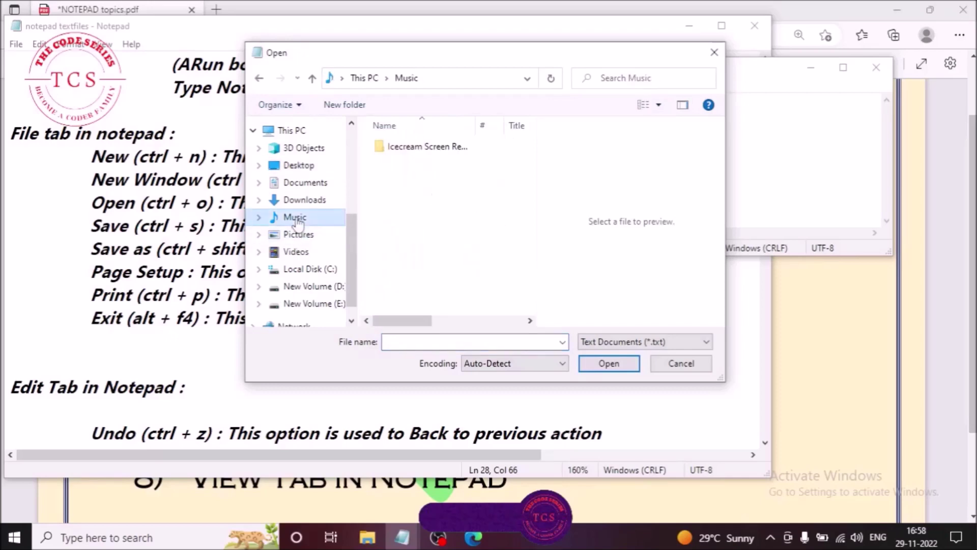
click(300, 167)
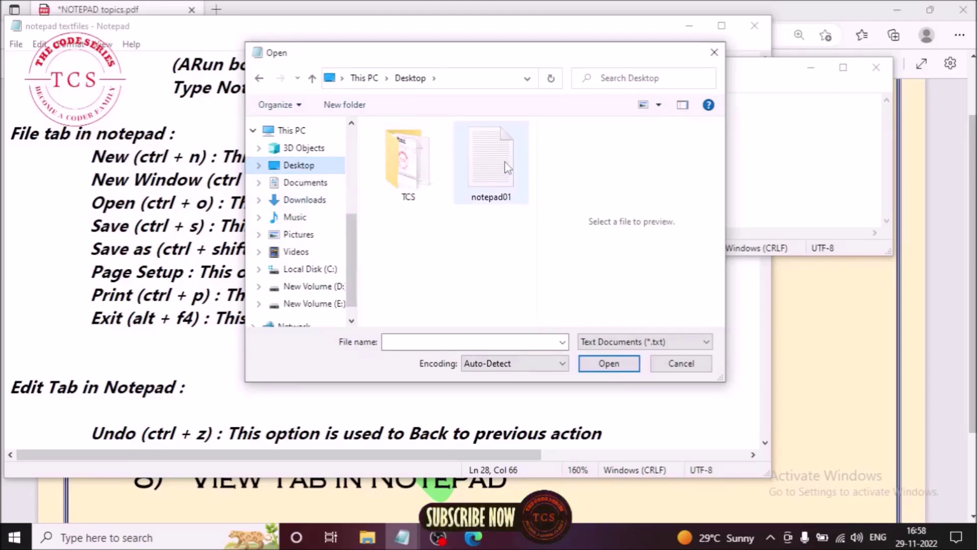
click(468, 186)
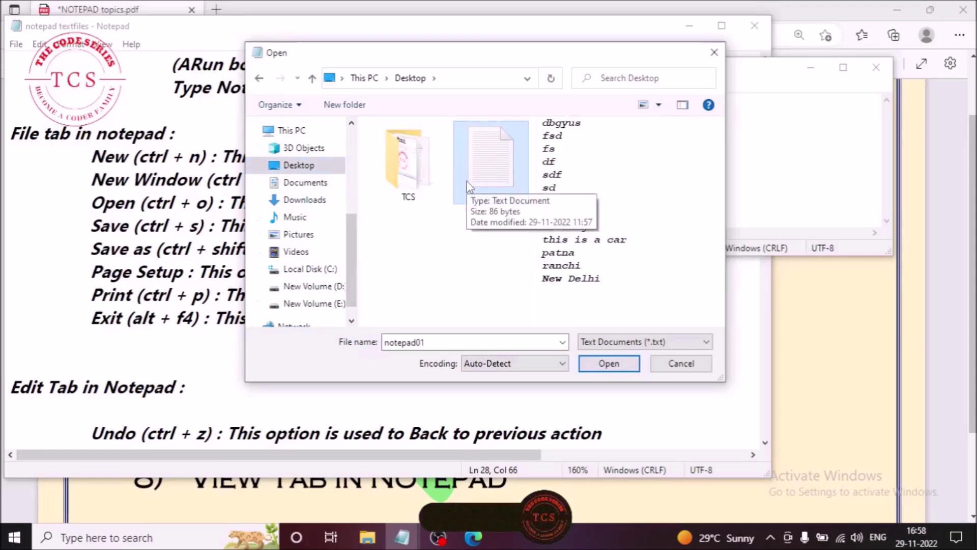
click(630, 364)
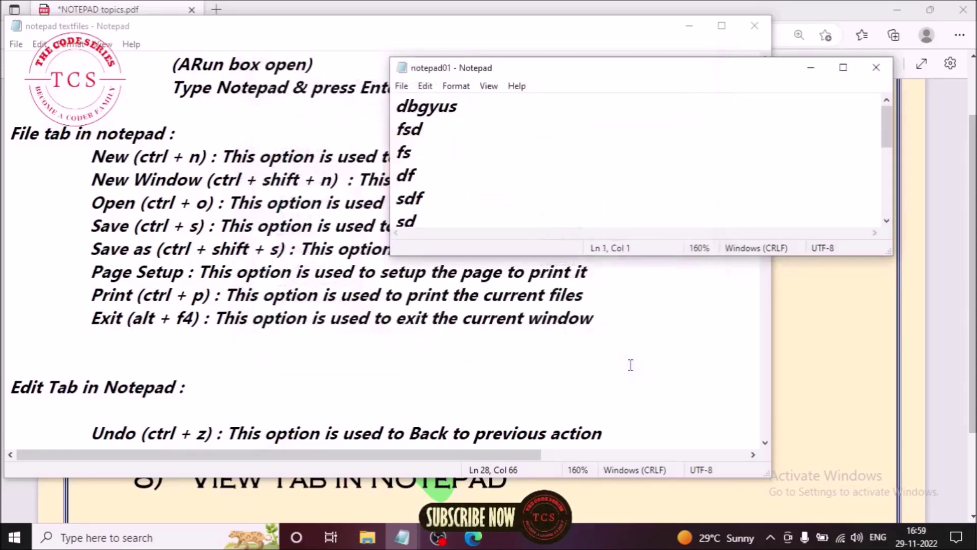
Enlarge the notepad01 window to show all its lines, highlight the whole text and clear the selection.
drag(886, 251, 909, 486)
drag(489, 411, 399, 105)
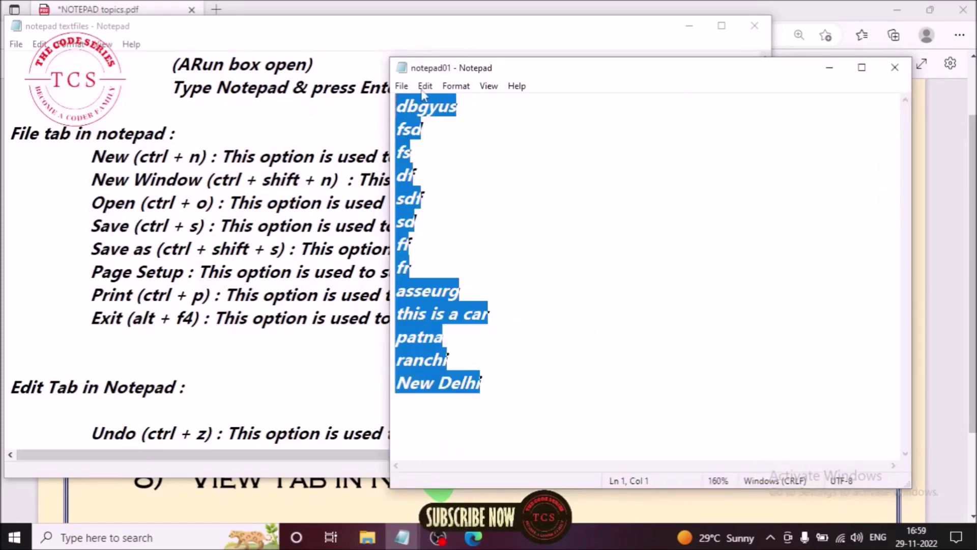
click(420, 199)
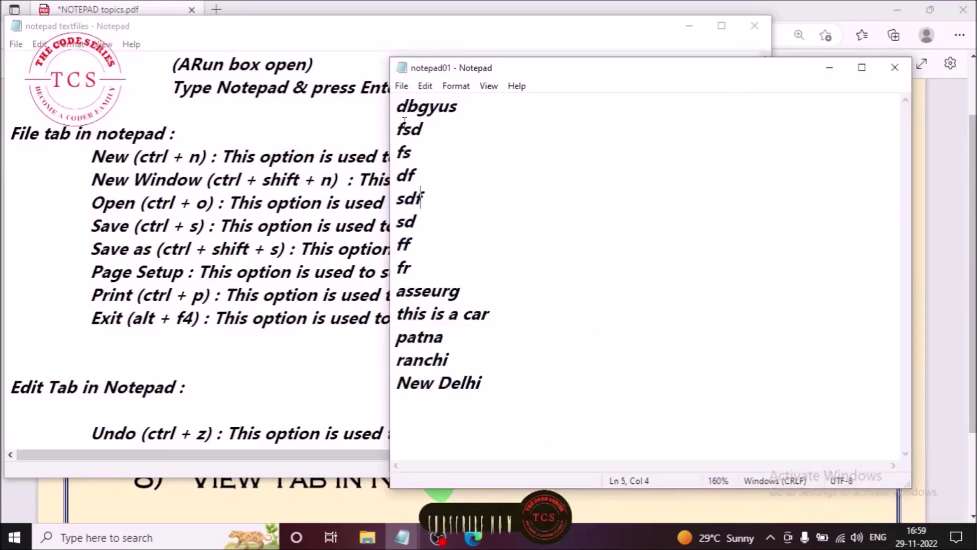
click(402, 86)
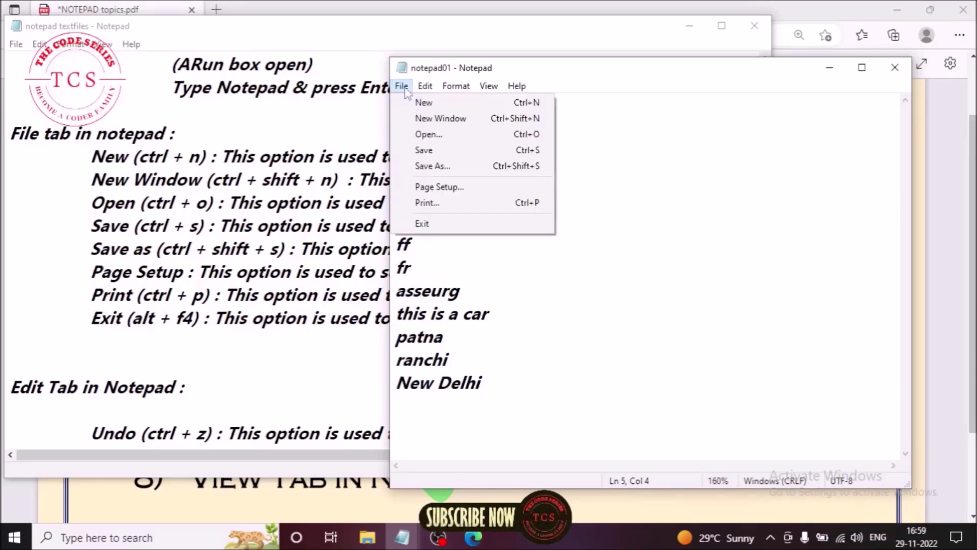
click(455, 196)
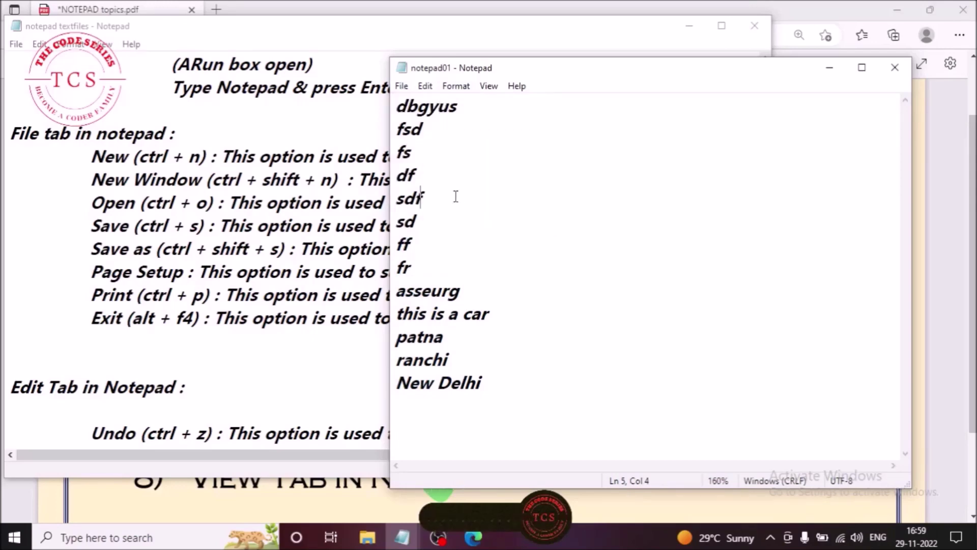
Delete the first five lines of notepad01, from dbgyus to sdf, including stray characters added after sdf.
text(hdui)
key(BackSpace)
key(BackSpace)
key(BackSpace)
key(BackSpace)
key(BackSpace)
key(BackSpace)
key(BackSpace)
key(BackSpace)
key(BackSpace)
key(BackSpace)
key(BackSpace)
key(BackSpace)
key(BackSpace)
key(BackSpace)
key(BackSpace)
key(BackSpace)
key(BackSpace)
key(BackSpace)
key(BackSpace)
key(BackSpace)
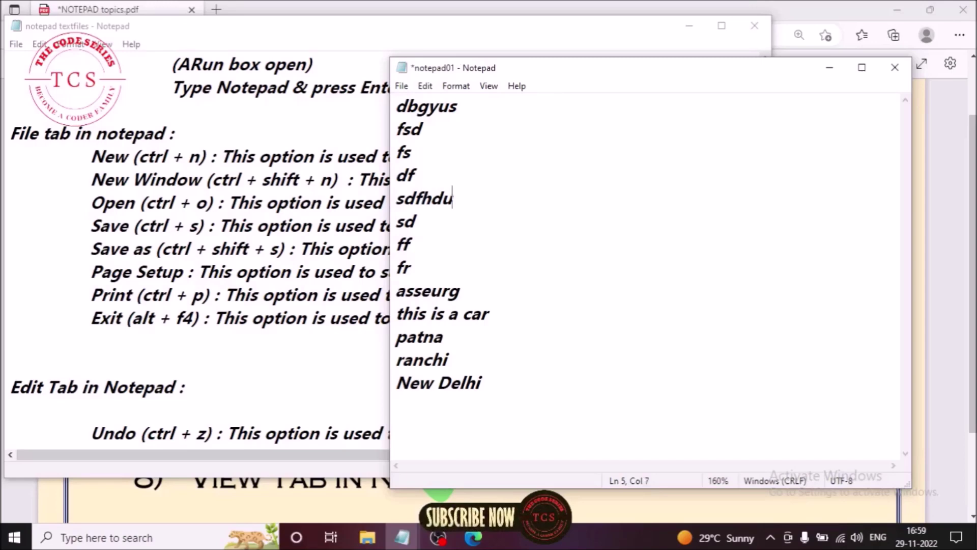
Delete the remaining lines from sd to asseurg, along with the blank line, above "this is a car".
key(Down)
key(Down)
key(Down)
key(Down)
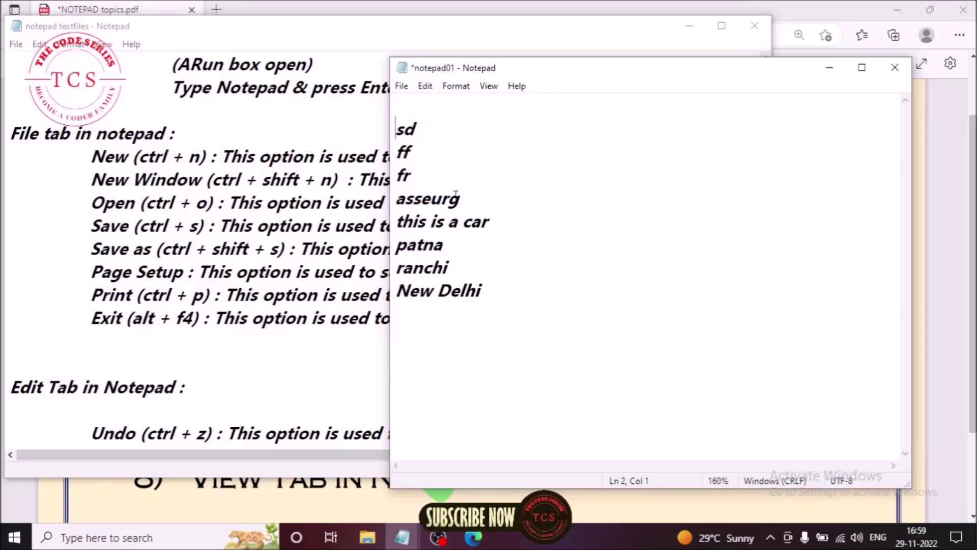
key(Right)
key(Right)
key(Right)
key(Right)
key(Right)
key(Right)
key(Right)
key(Right)
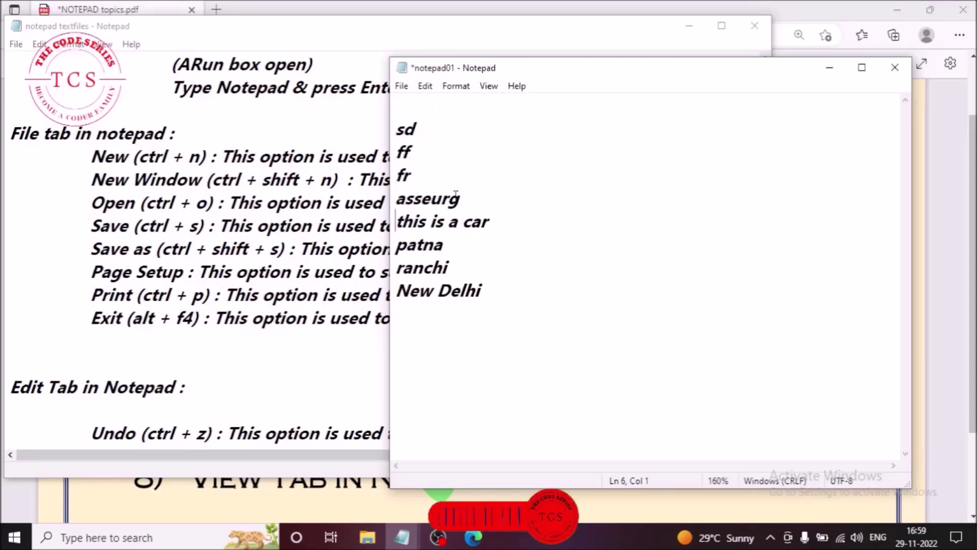
key(BackSpace)
key(BackSpace)
key(BackSpace)
key(BackSpace)
key(BackSpace)
key(BackSpace)
key(BackSpace)
key(BackSpace)
key(BackSpace)
key(BackSpace)
key(BackSpace)
key(BackSpace)
key(BackSpace)
key(BackSpace)
key(BackSpace)
key(BackSpace)
key(BackSpace)
key(BackSpace)
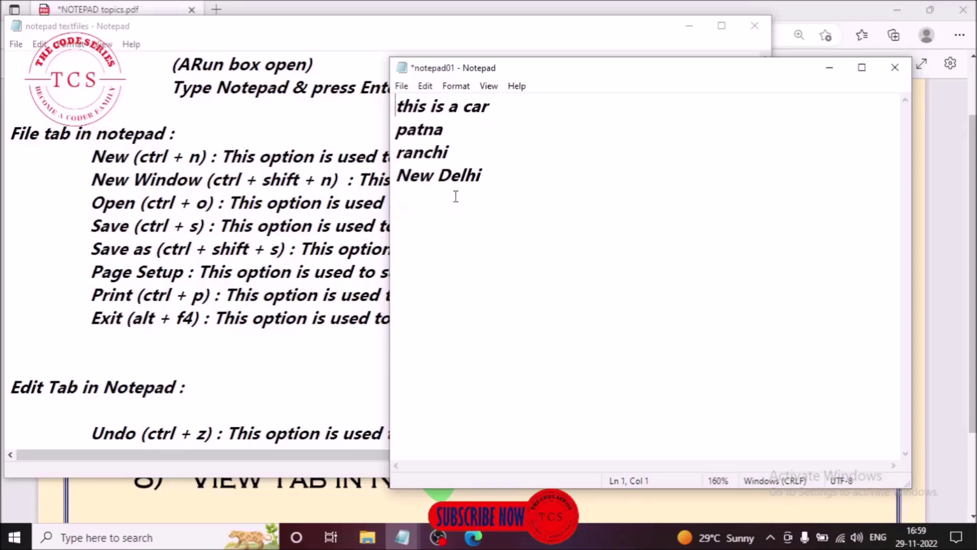
Capitalize the initial letters of "this", "patna" and "ranchi", and save the changes to notepad01.
key(Down)
key(Right)
key(Up)
key(BackSpace)
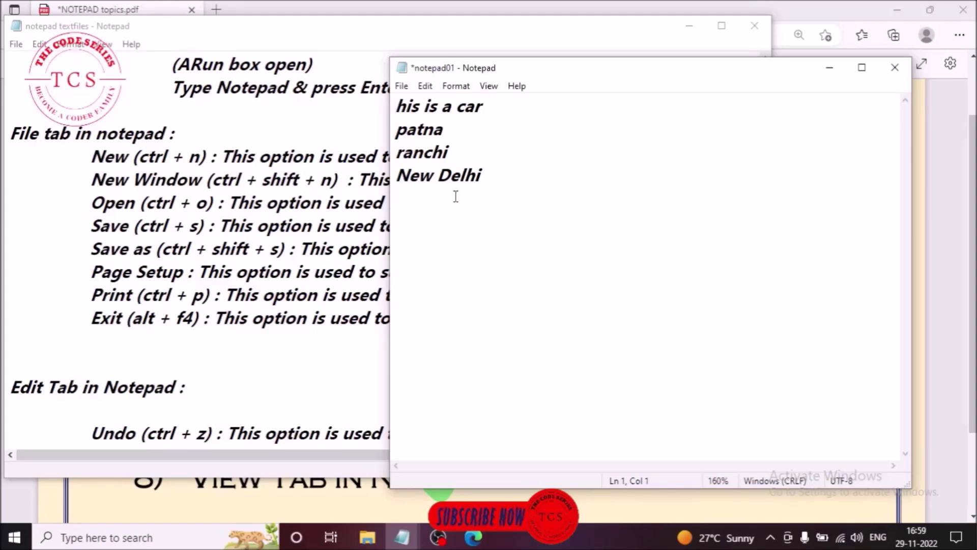
text(T)
key(Down)
key(BackSpace)
text(P)
key(Down)
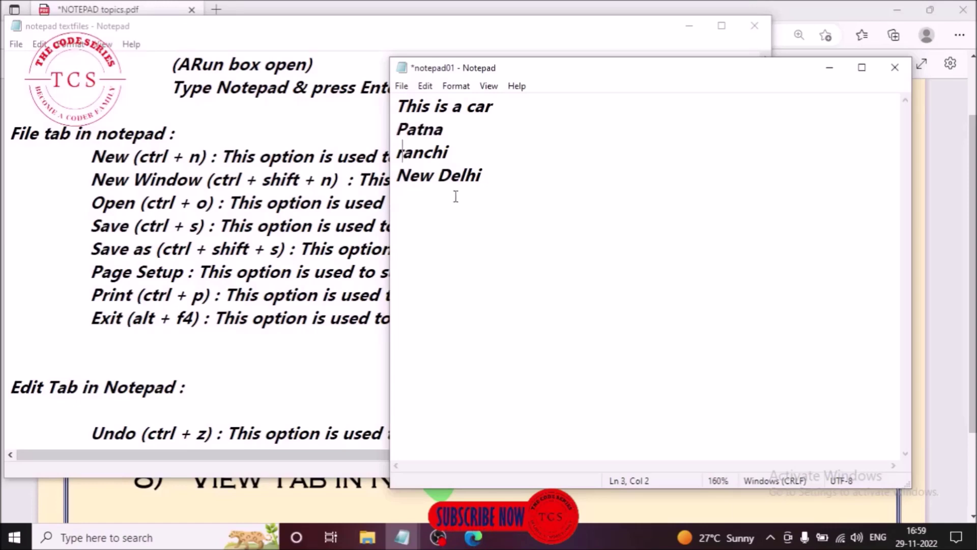
key(BackSpace)
text(R)
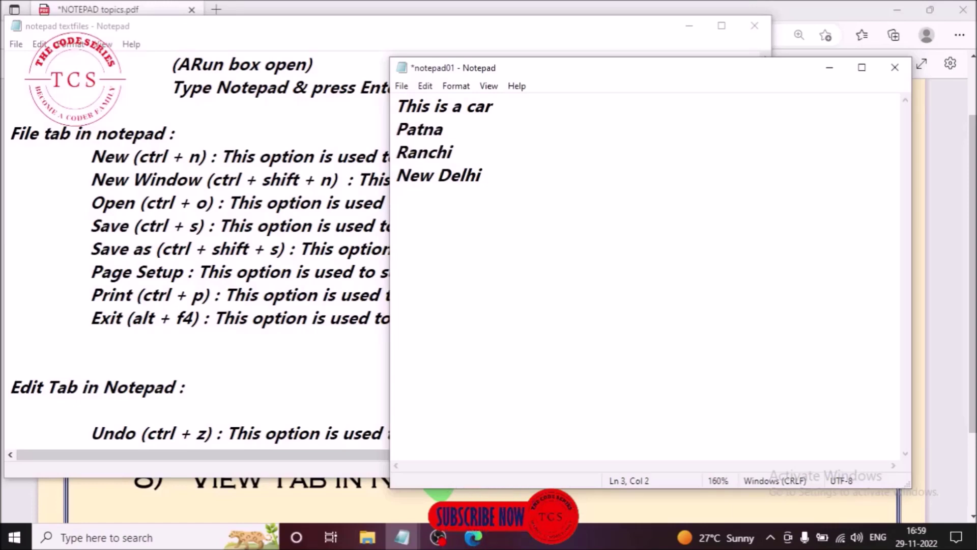
click(402, 86)
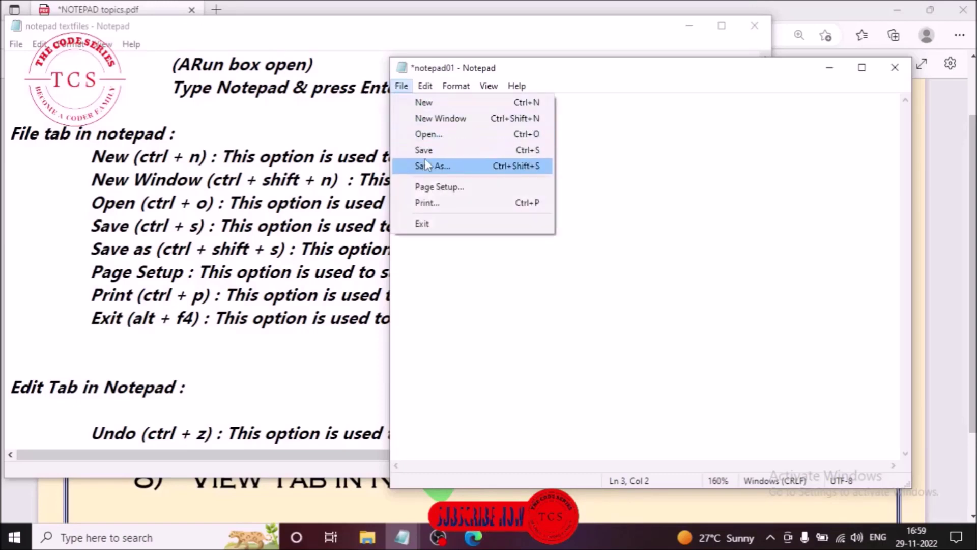
click(455, 149)
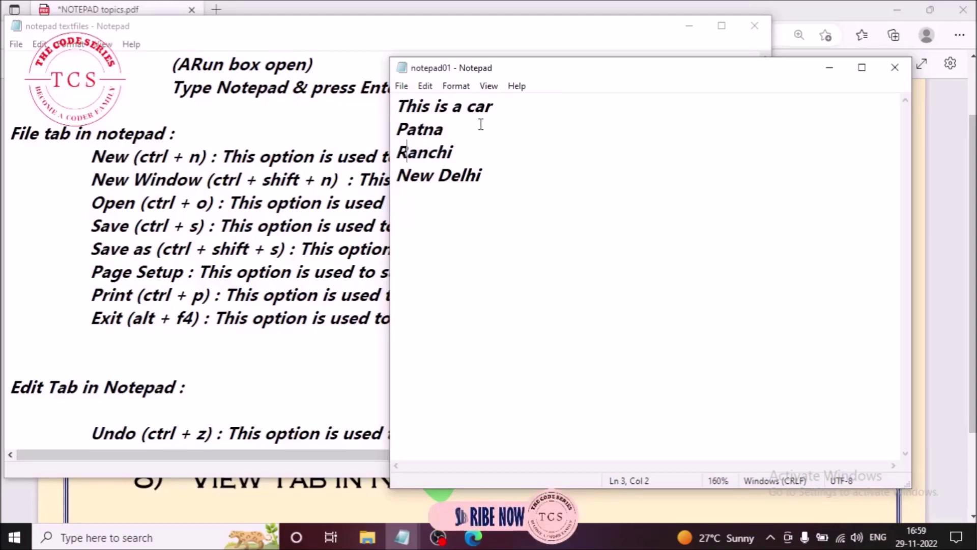
click(507, 177)
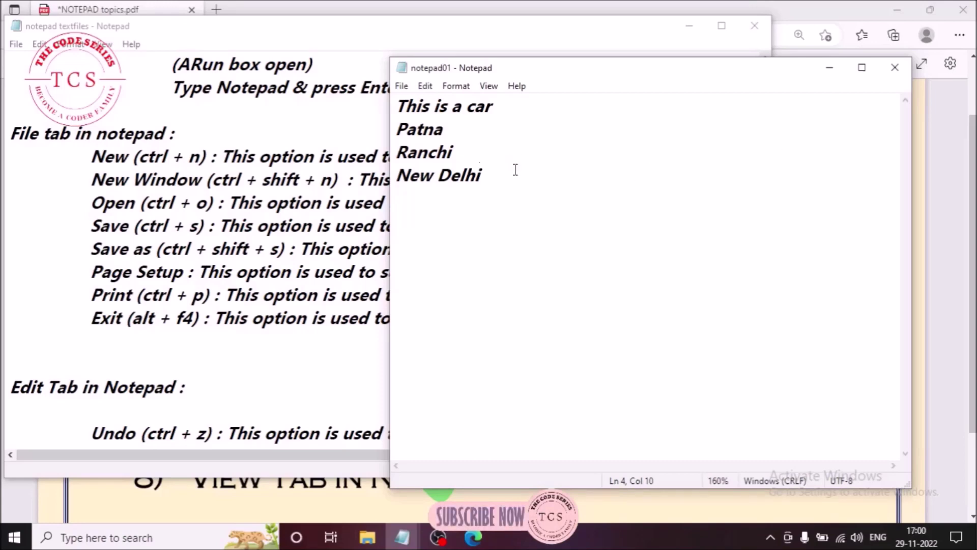
key(shift+Left)
key(shift+Left)
key(shift+Left)
key(shift+Left)
key(shift+Left)
key(shift+Left)
key(shift+Left)
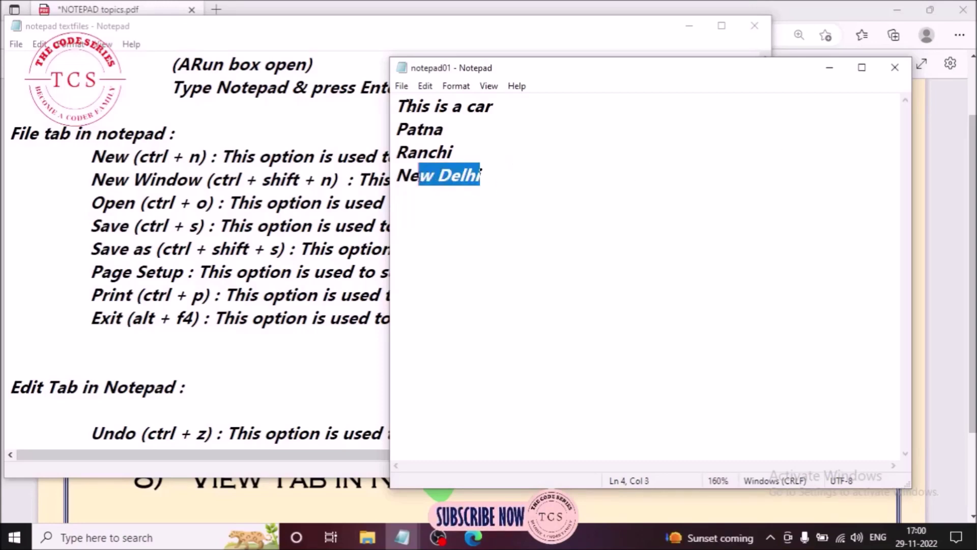
Open an empty Notepad window with New Window and close the notepad01 window.
click(401, 86)
click(425, 118)
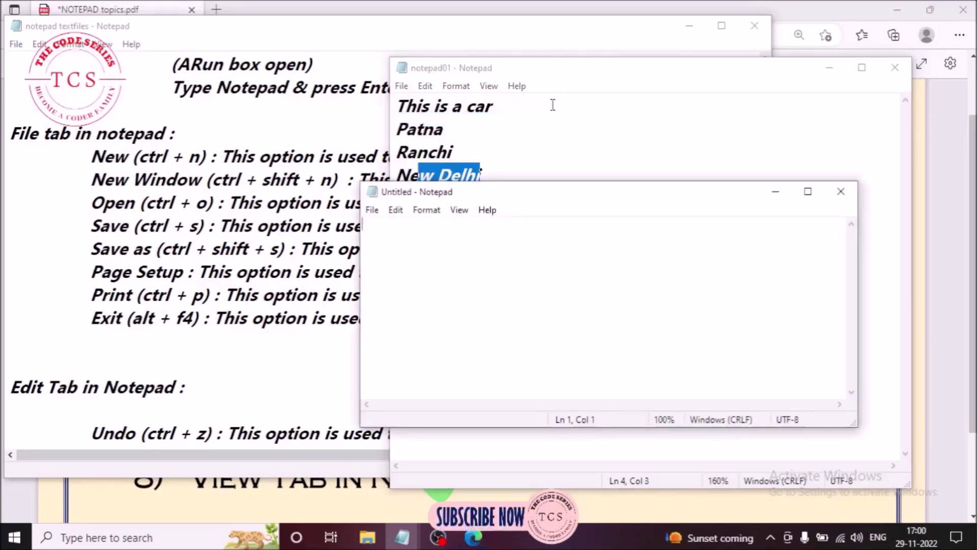
click(894, 68)
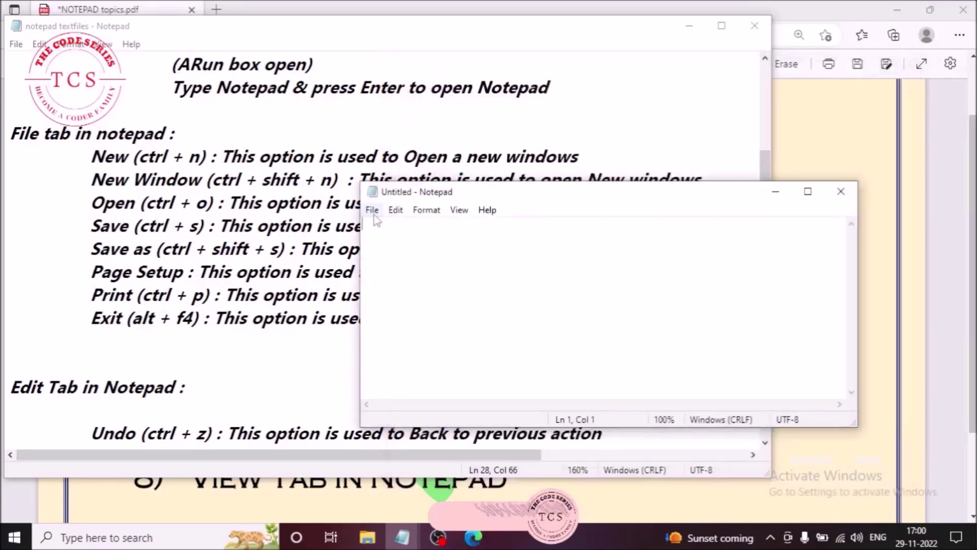
Open the file notepad01 from the Desktop in the empty Notepad window.
click(373, 212)
click(391, 256)
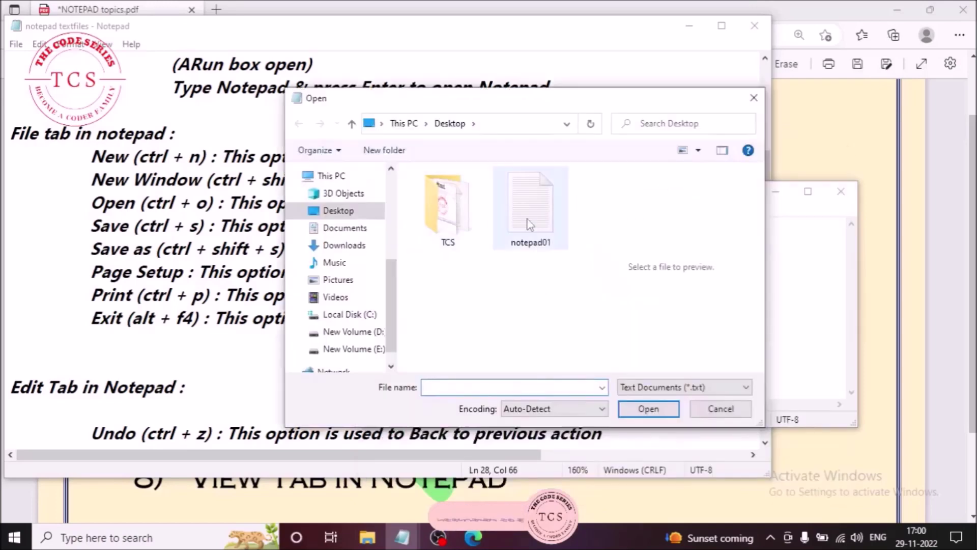
click(531, 203)
click(648, 409)
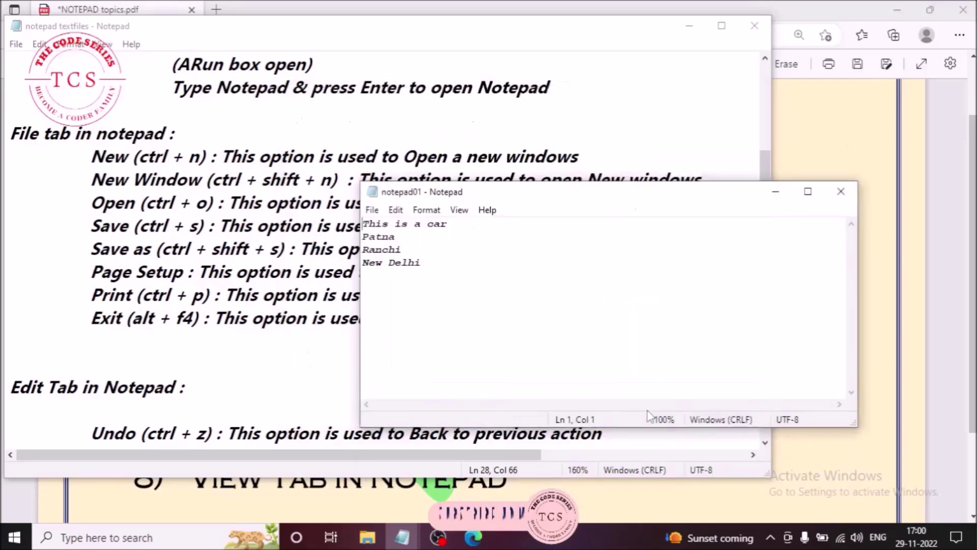
Highlight the saved text, zoom it to 180%, clear the selection and move the window higher on the screen.
drag(436, 260, 350, 189)
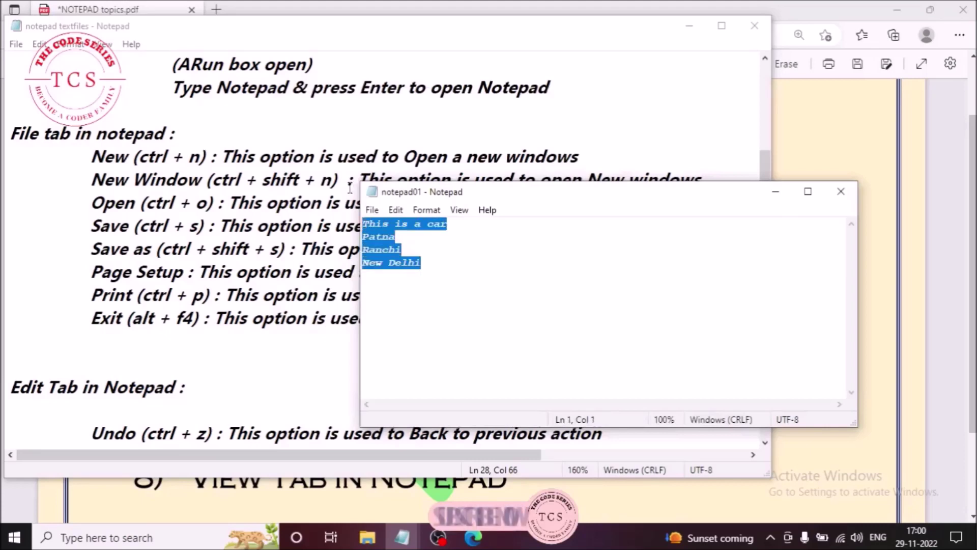
scroll(549, 272, up, 8)
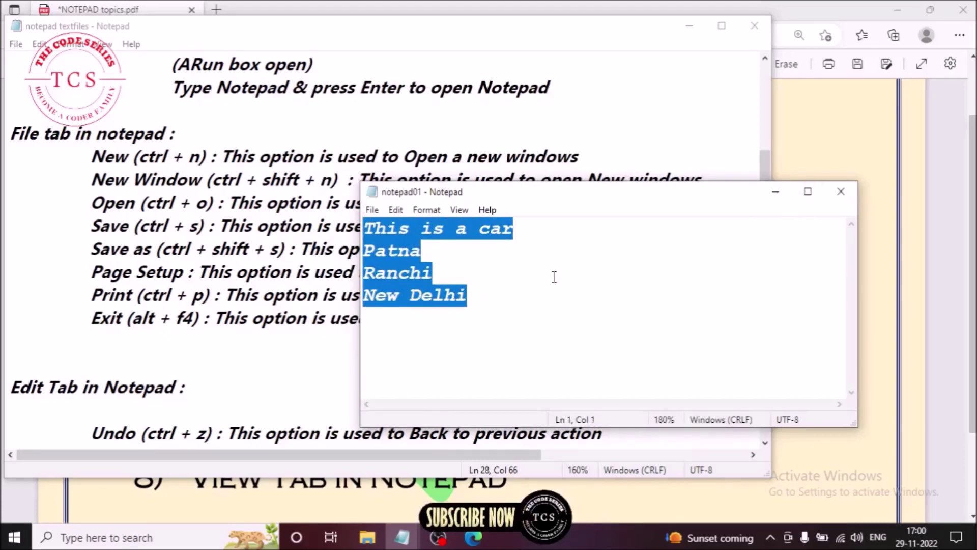
click(536, 305)
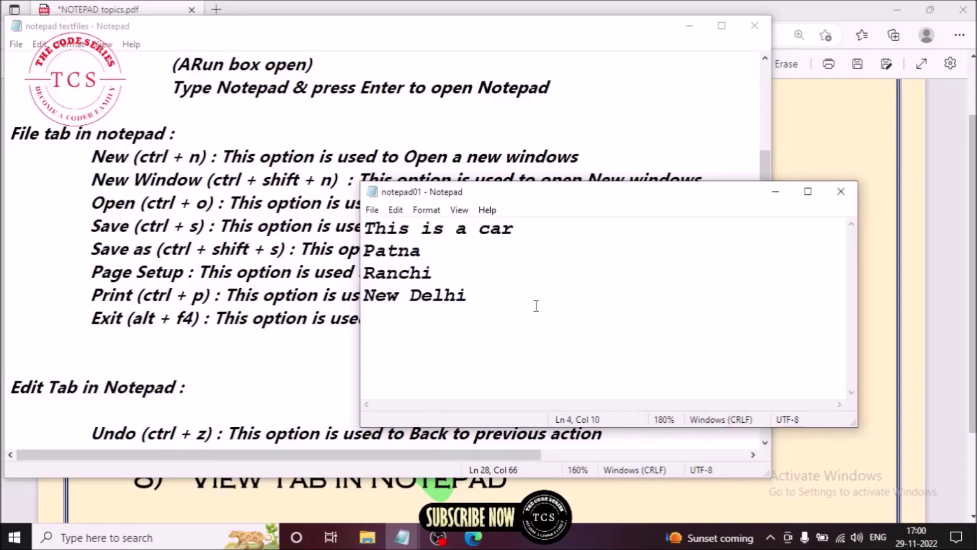
drag(602, 192, 585, 84)
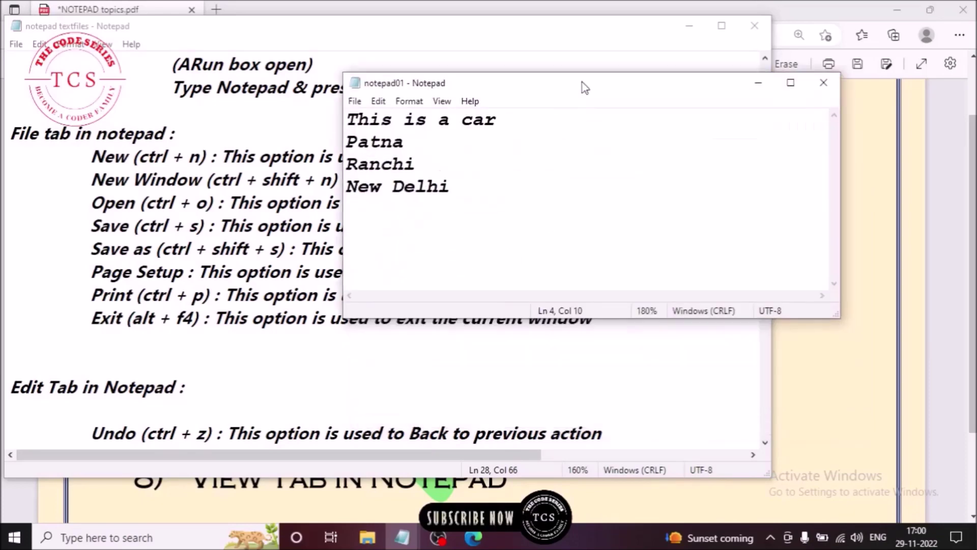
Add the lines Hyderabad, Channai and Jaipur below New Delhi.
key(Return)
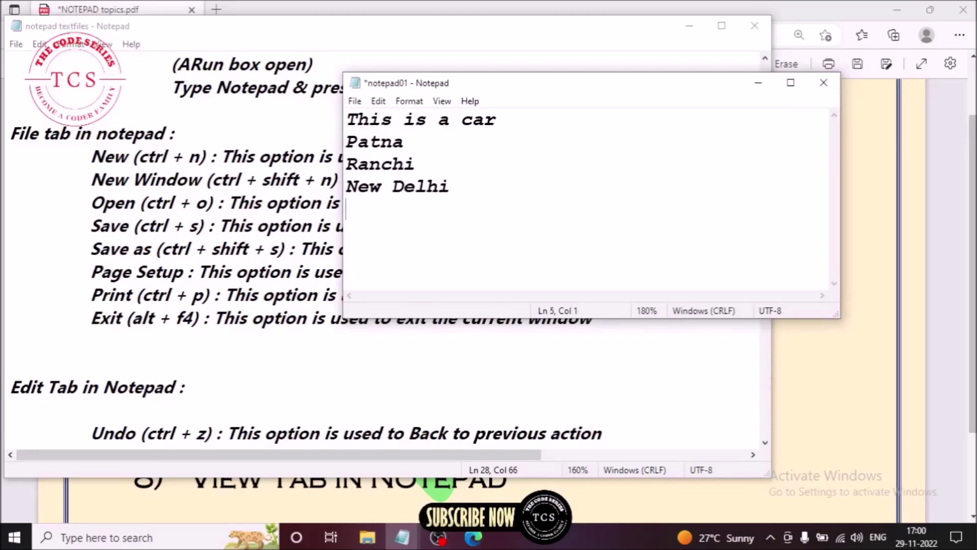
text(H)
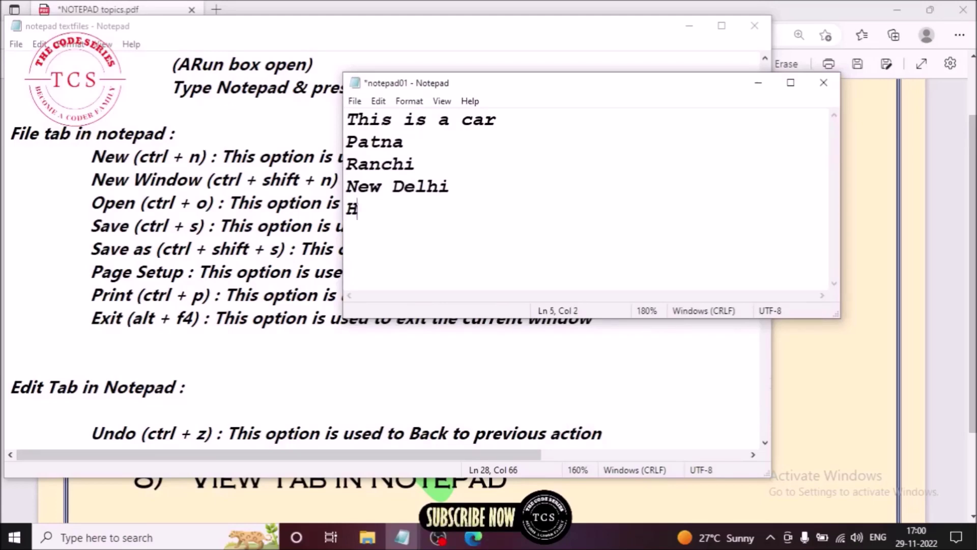
text(yderabad)
key(Return)
text(Channai)
key(Return)
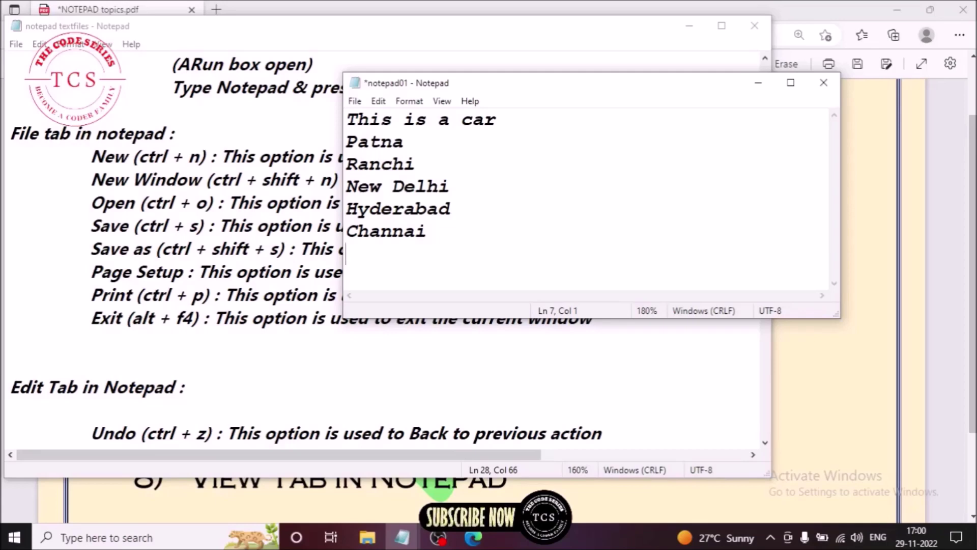
text(Jaip)
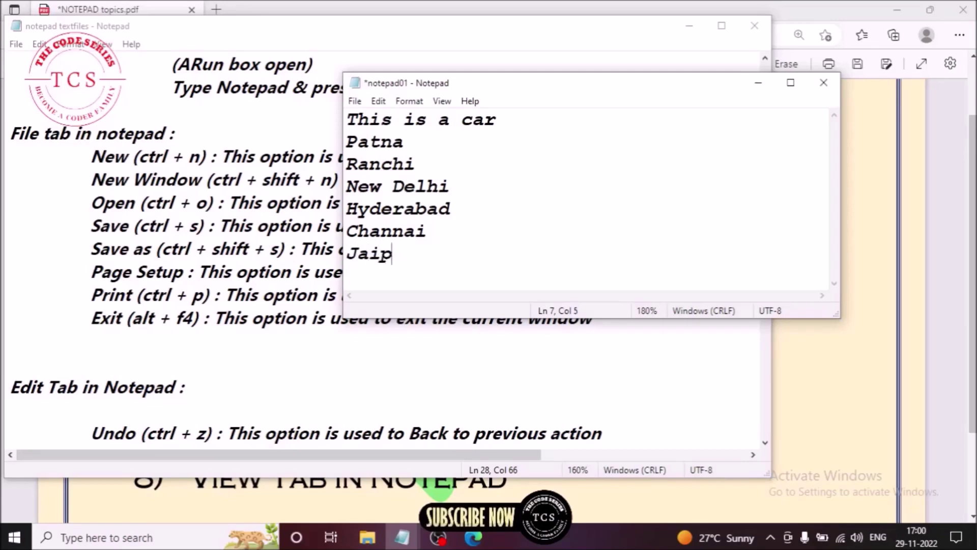
text(ur)
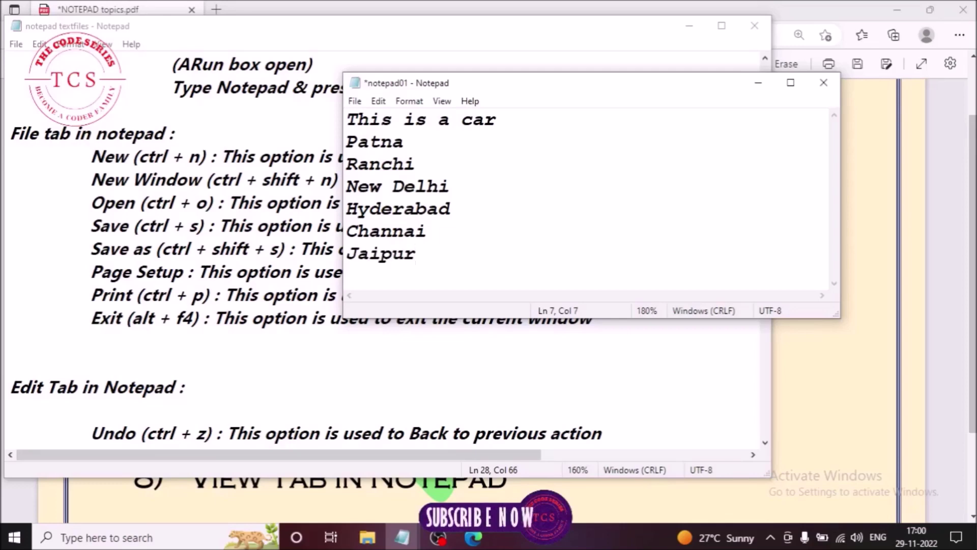
Save the document with Save As in the Music folder under the name notepad02.
click(354, 101)
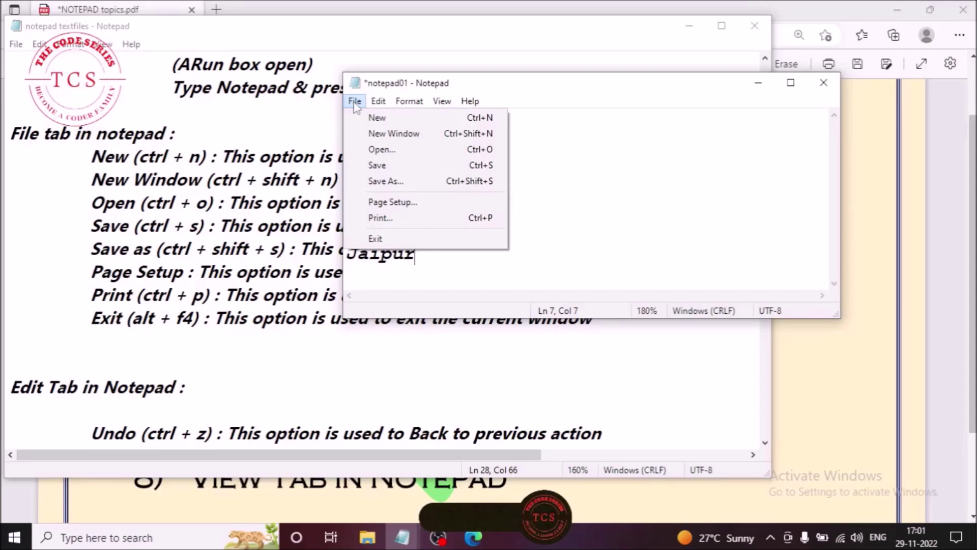
click(389, 182)
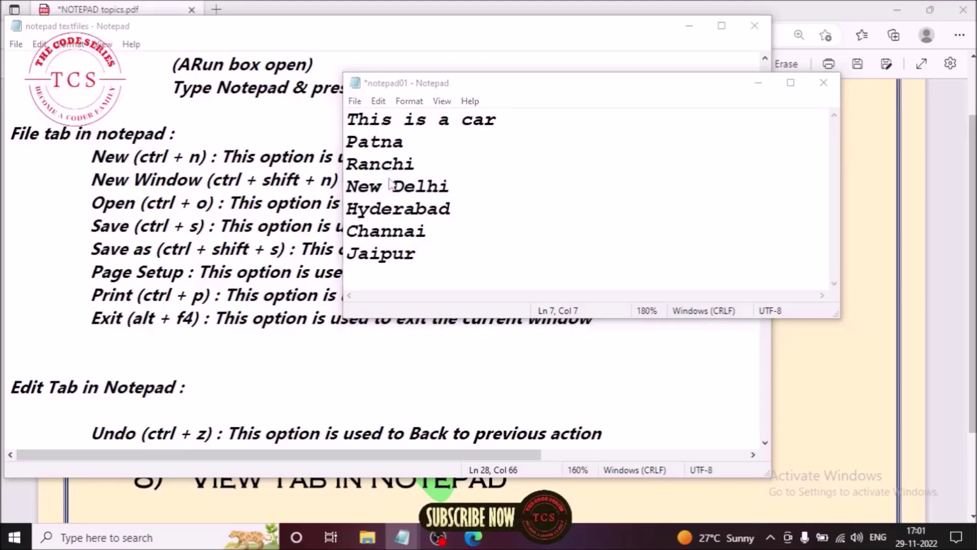
click(438, 232)
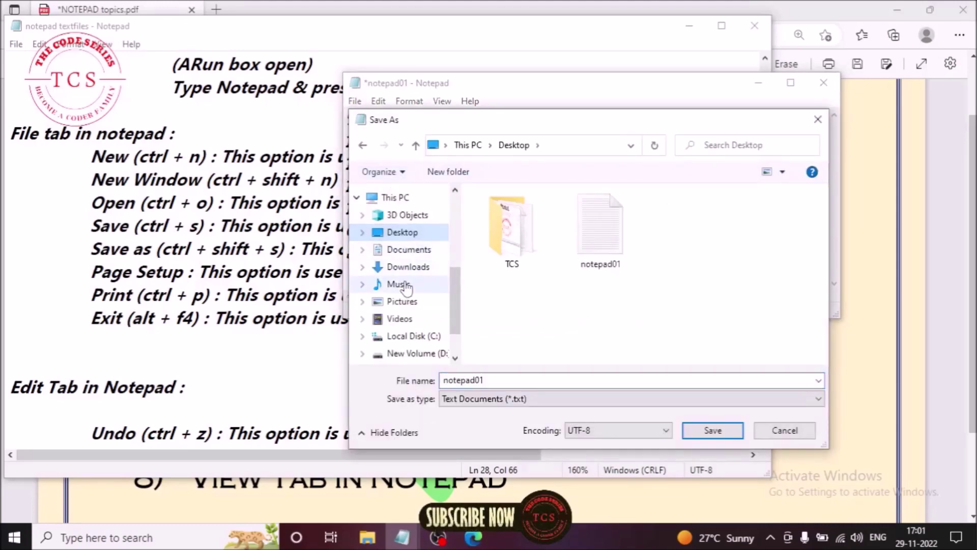
click(406, 286)
click(512, 377)
click(513, 378)
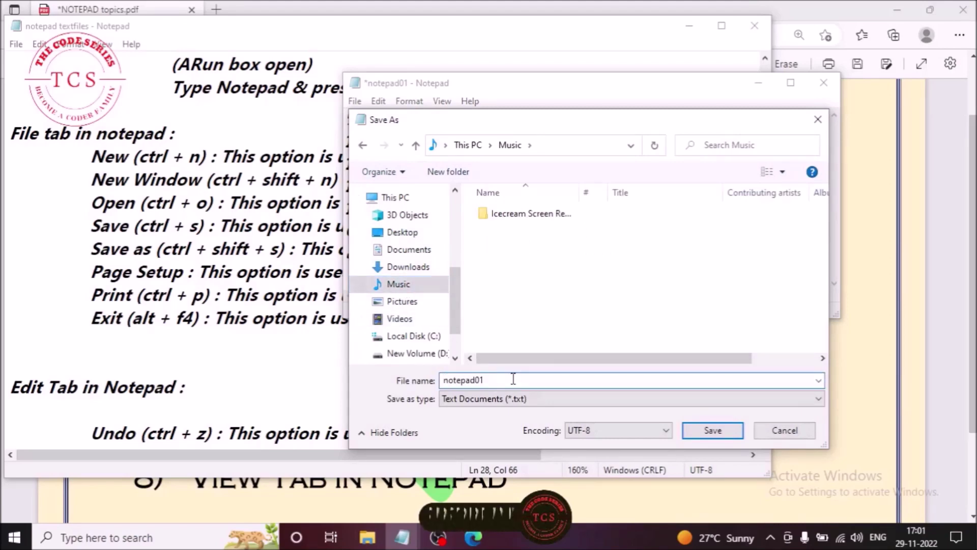
key(BackSpace)
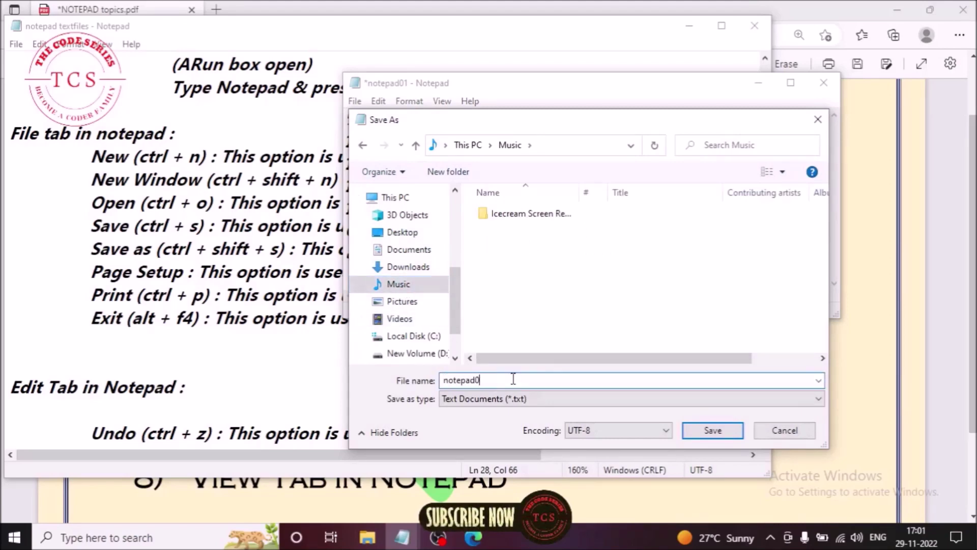
text(2)
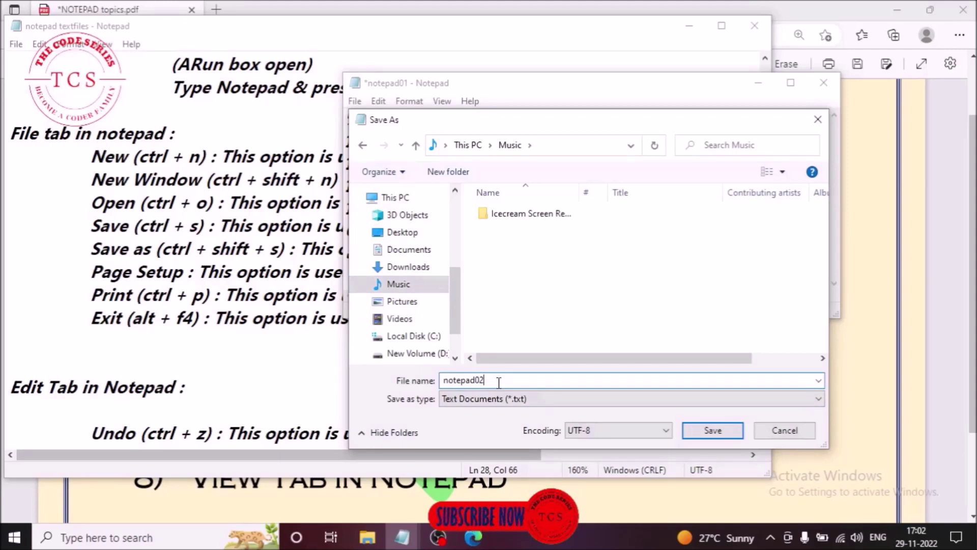
key(Return)
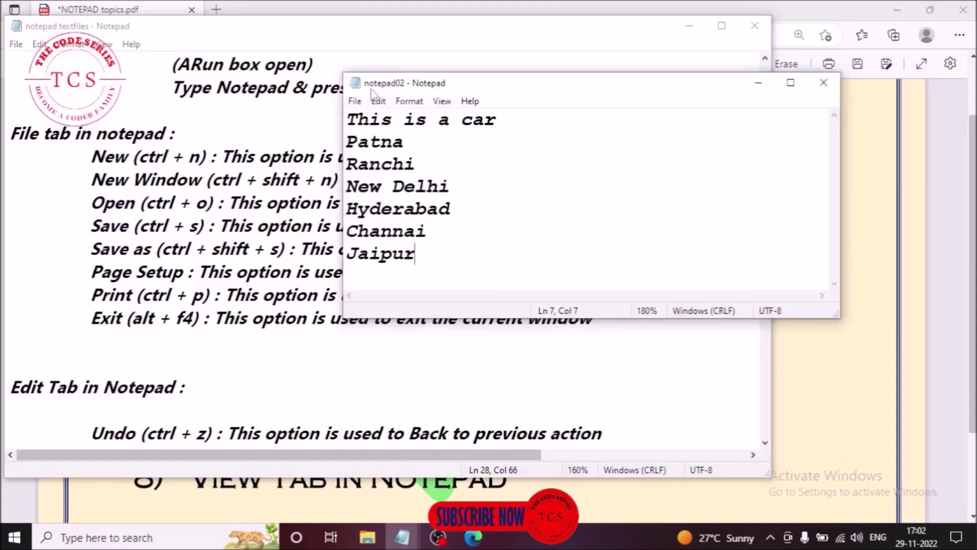
Save the document with Save As on the Desktop under the name notepad03.
drag(372, 89, 384, 88)
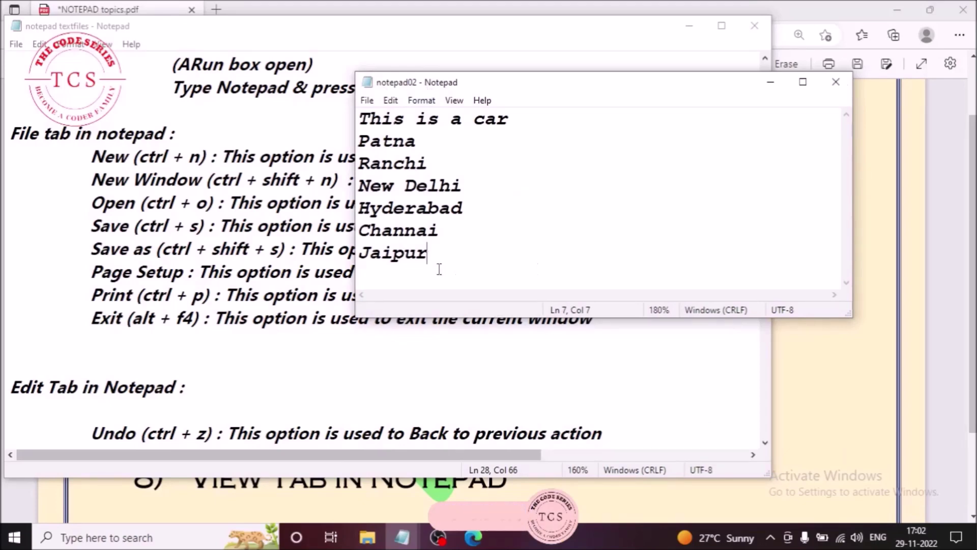
click(366, 101)
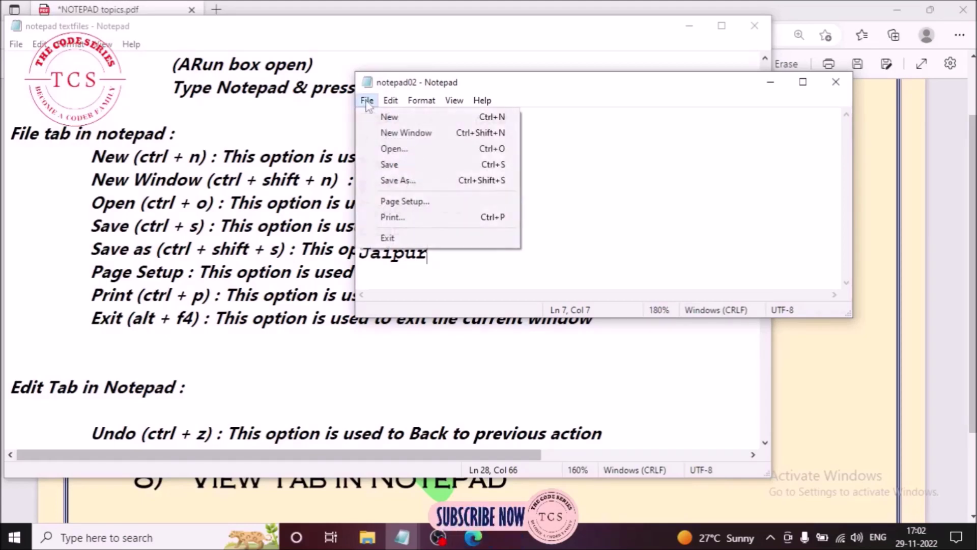
click(402, 181)
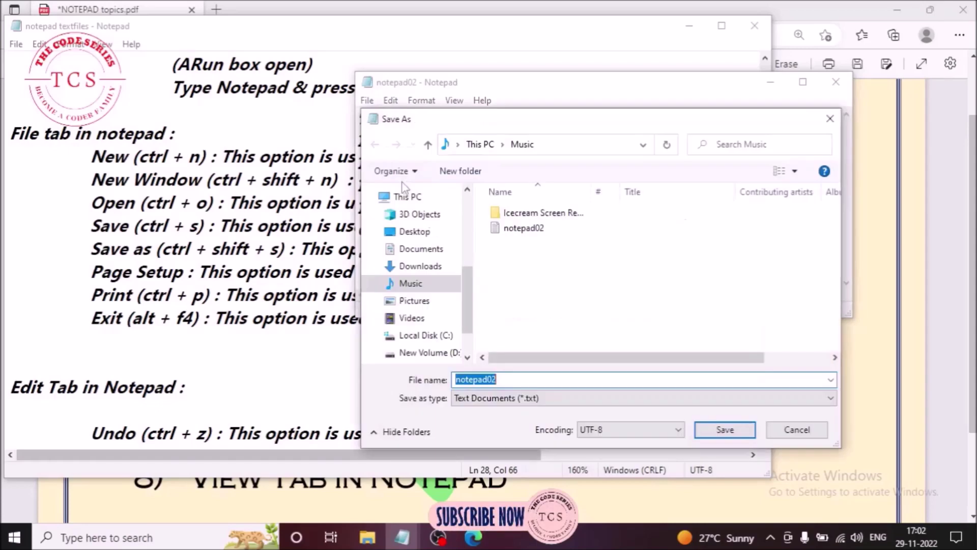
click(417, 232)
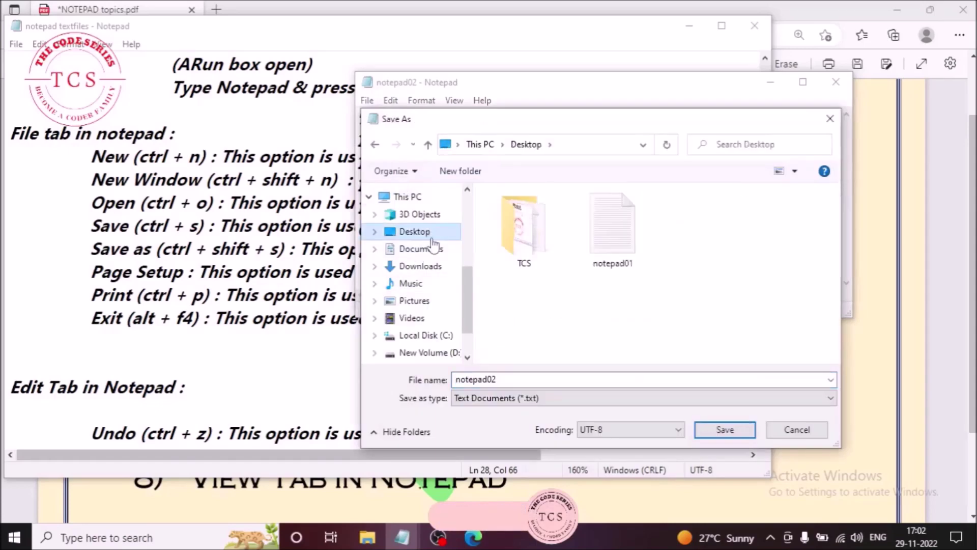
click(524, 381)
click(524, 381)
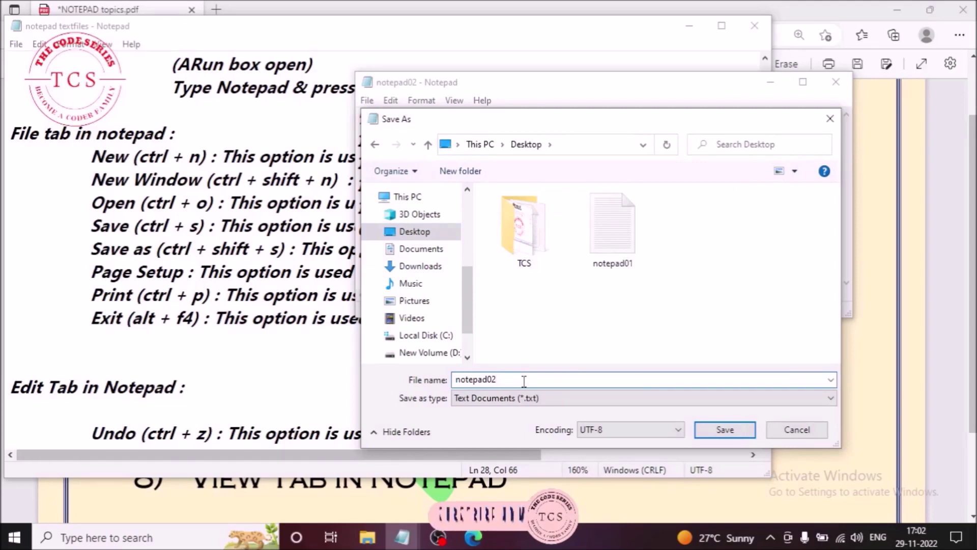
key(BackSpace)
text(3)
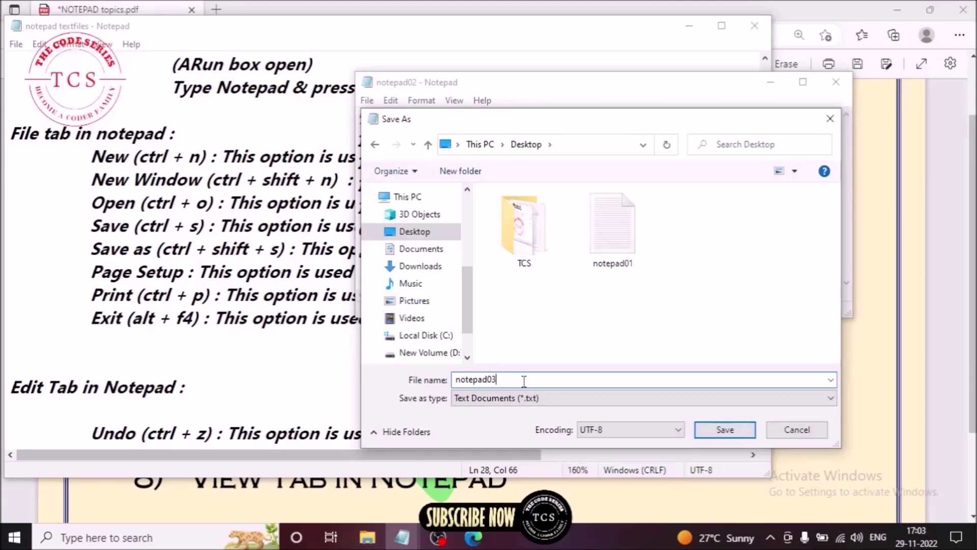
click(715, 433)
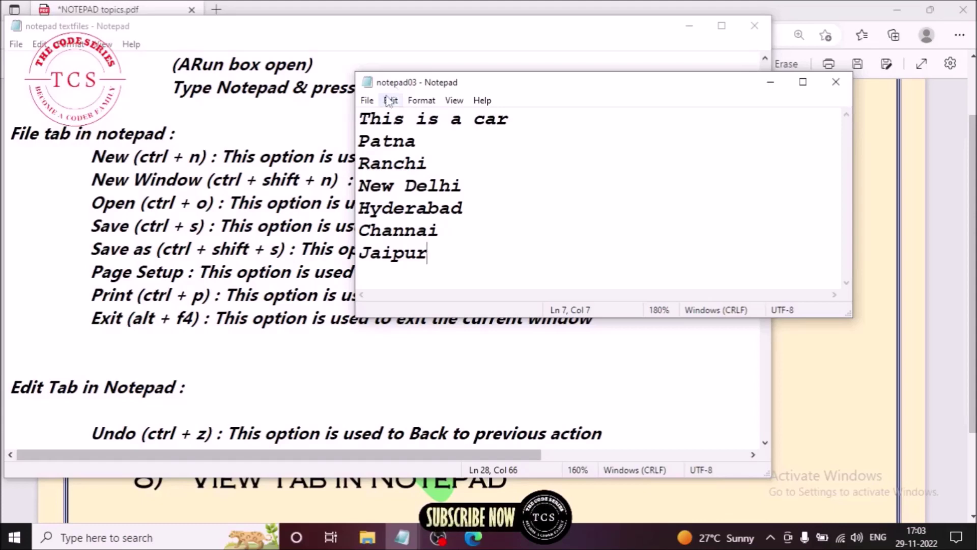
Save another copy with Save As in the Pictures folder, keeping the name notepad03.
click(367, 101)
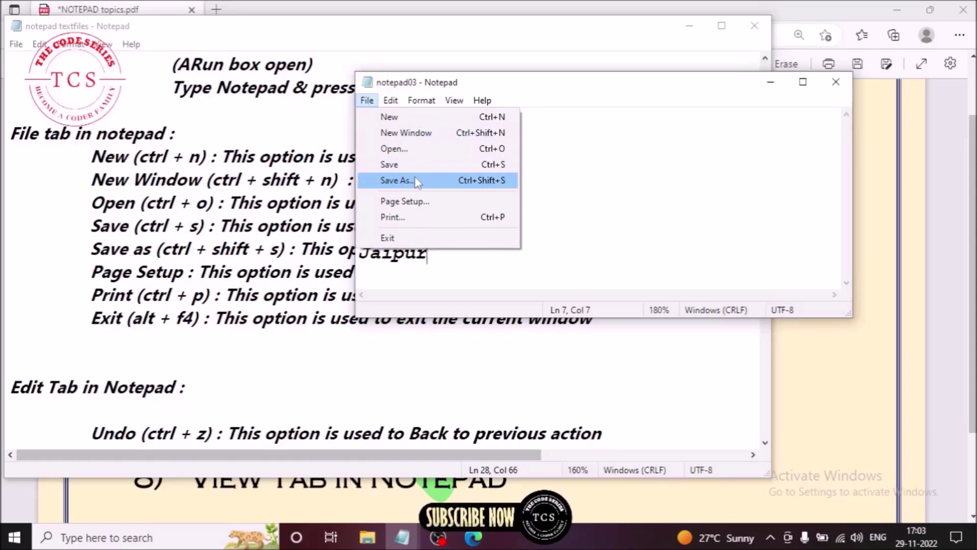
click(417, 181)
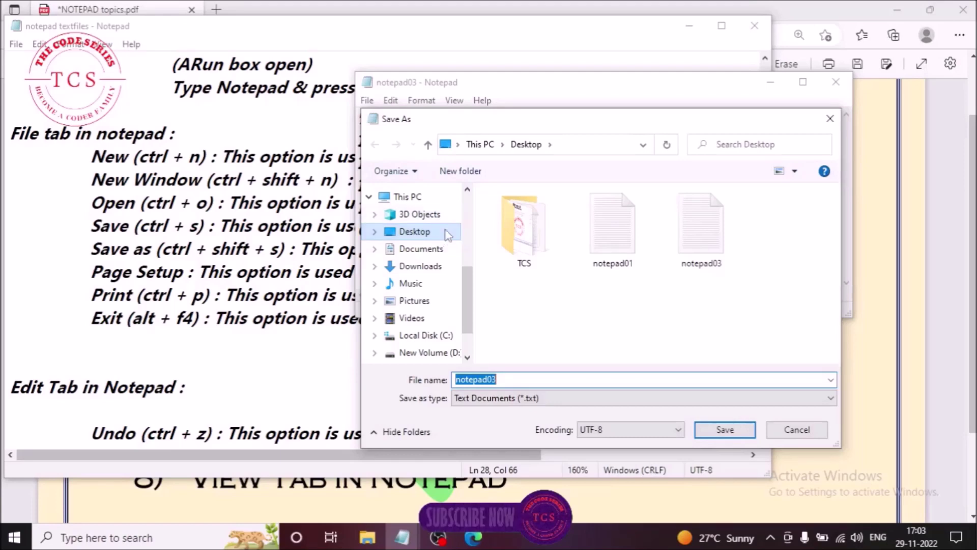
click(421, 303)
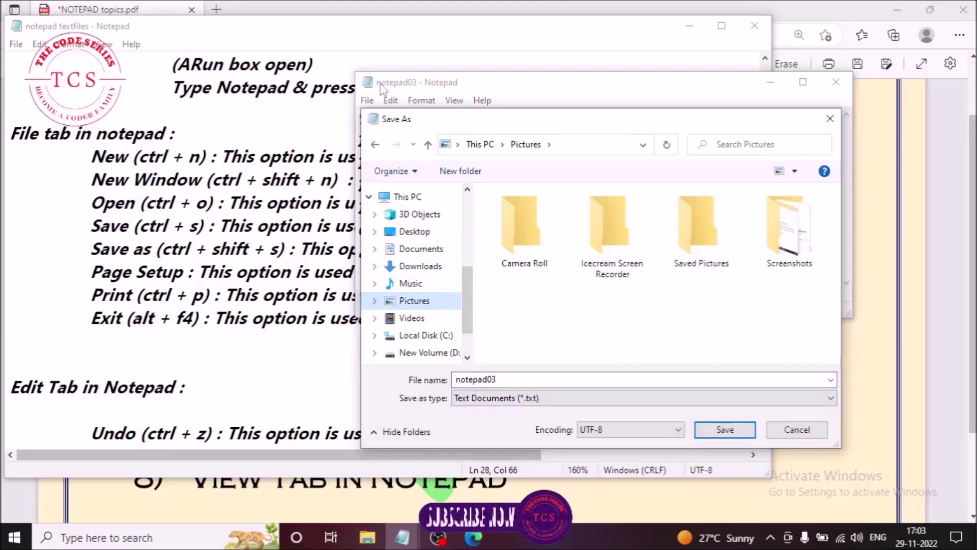
double_click(512, 379)
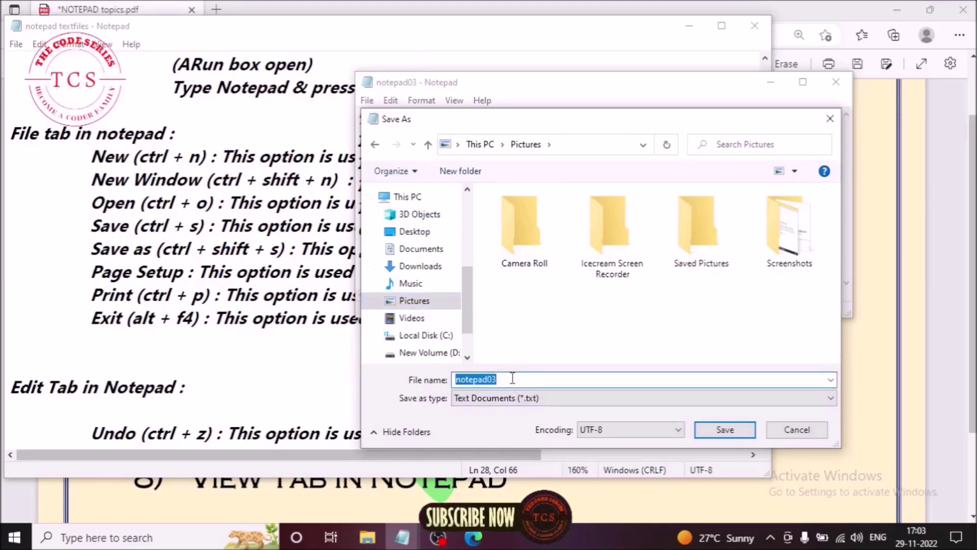
click(724, 430)
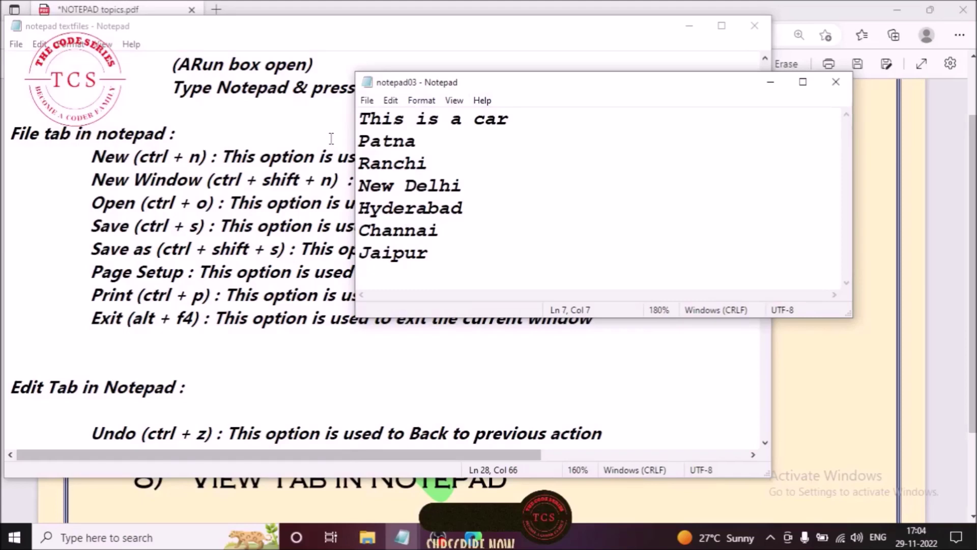
Look through the Desktop, Music and Pictures folders in an enlarged Open dialog for the saved text files, then cancel without opening any.
click(367, 101)
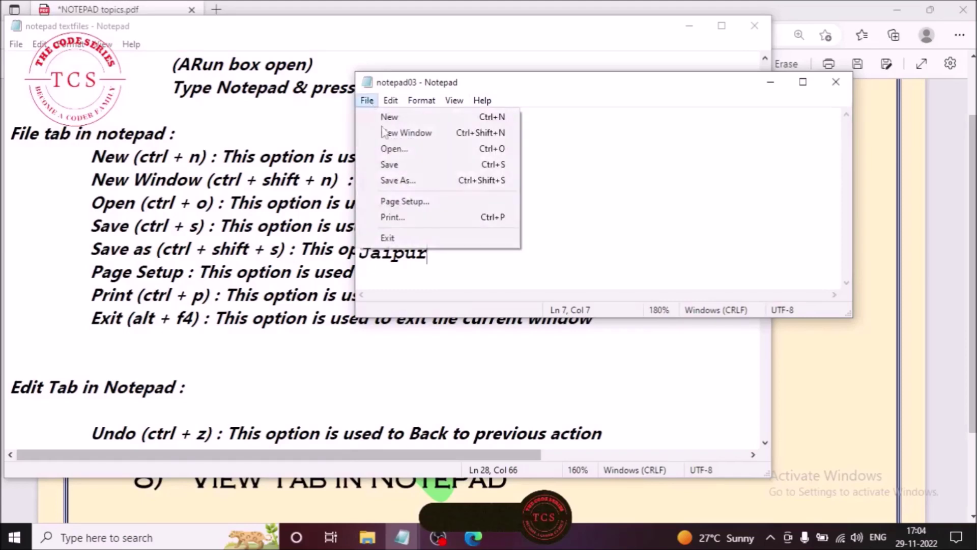
click(394, 149)
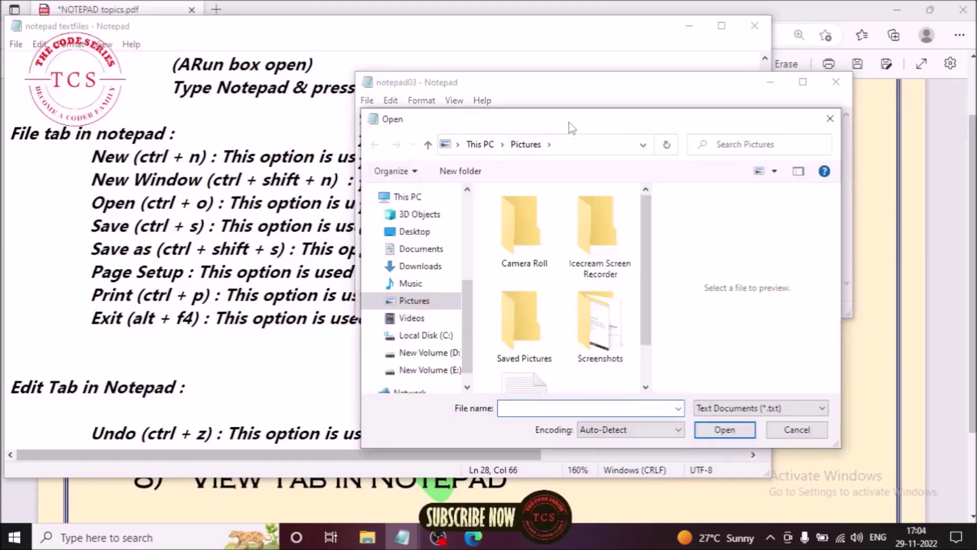
drag(569, 123, 379, 78)
drag(650, 402, 817, 459)
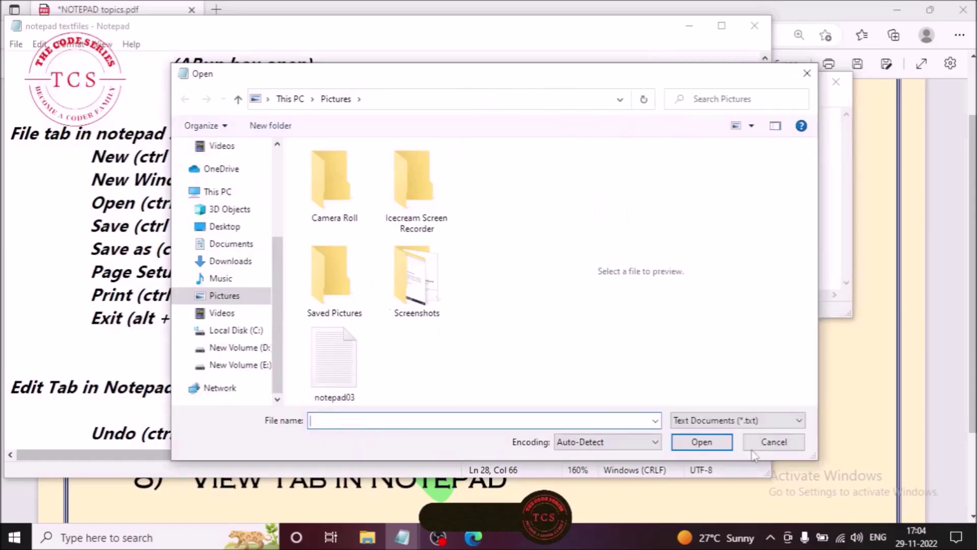
click(227, 228)
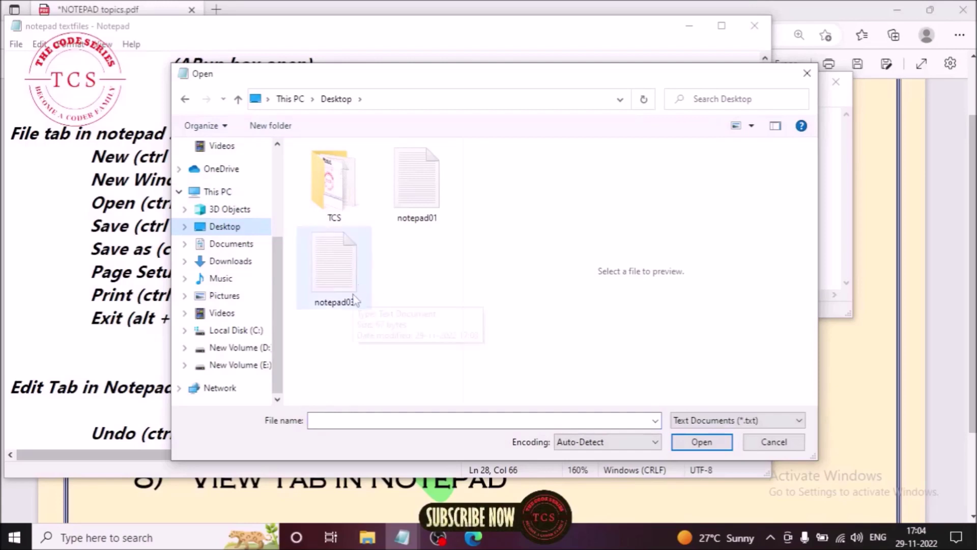
click(245, 261)
click(223, 278)
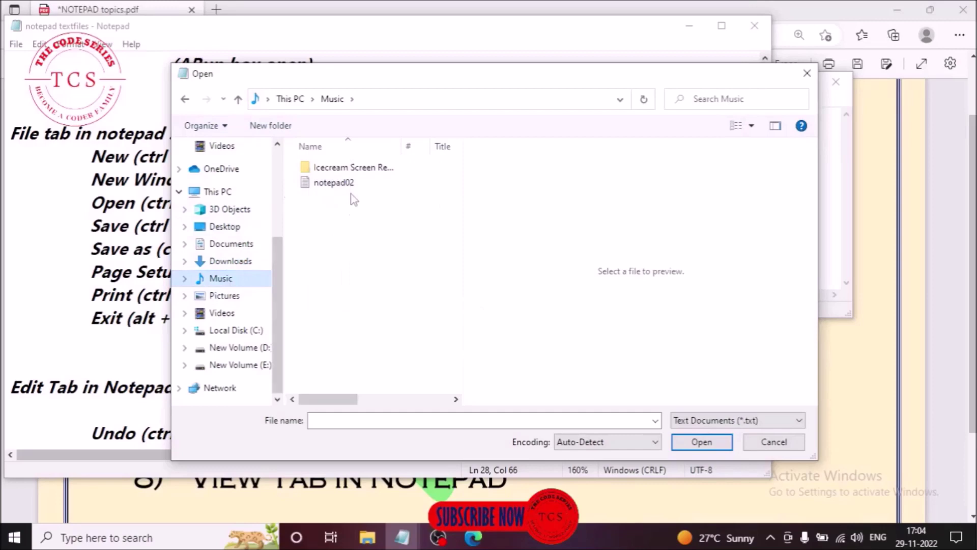
click(224, 296)
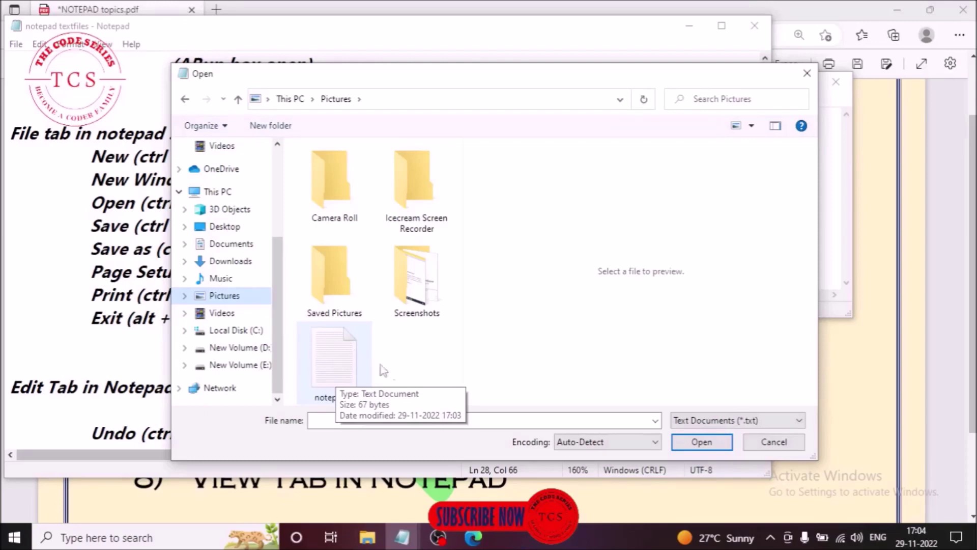
click(786, 443)
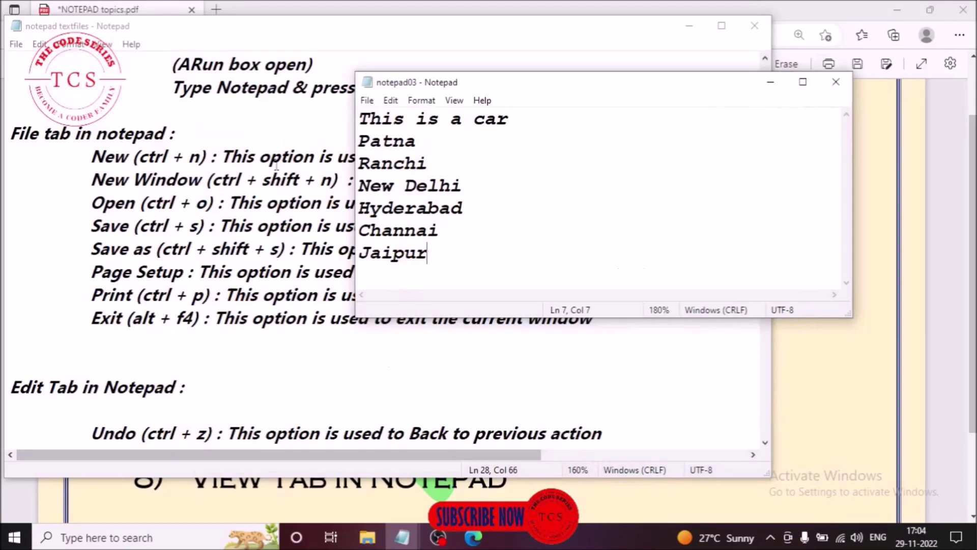
In Page Setup, set the paper size to A4 and try Landscape orientation before returning to Portrait.
click(377, 102)
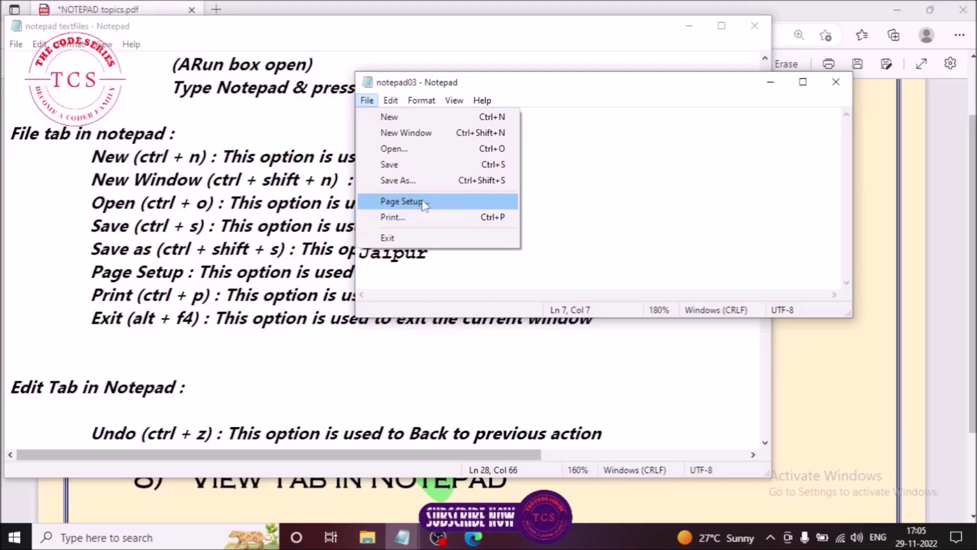
click(424, 202)
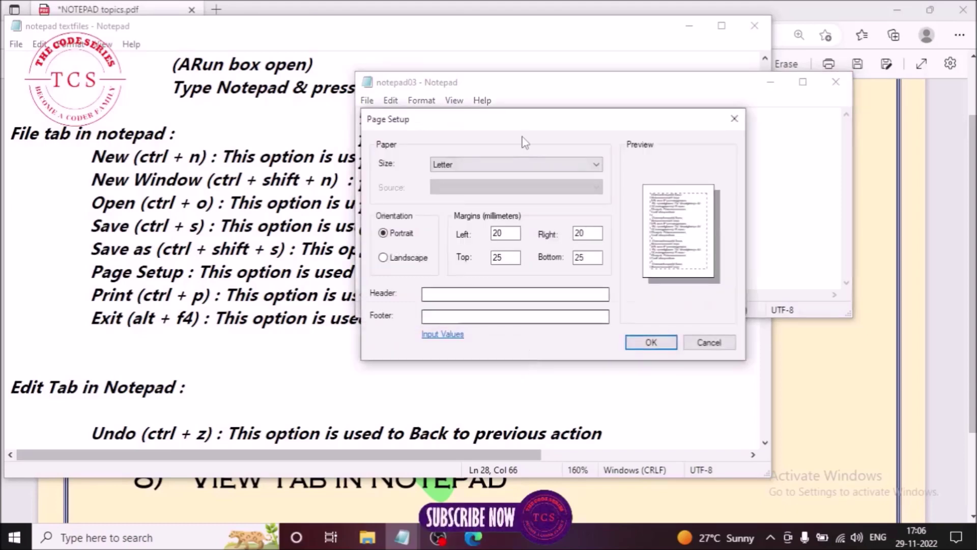
drag(517, 122, 491, 85)
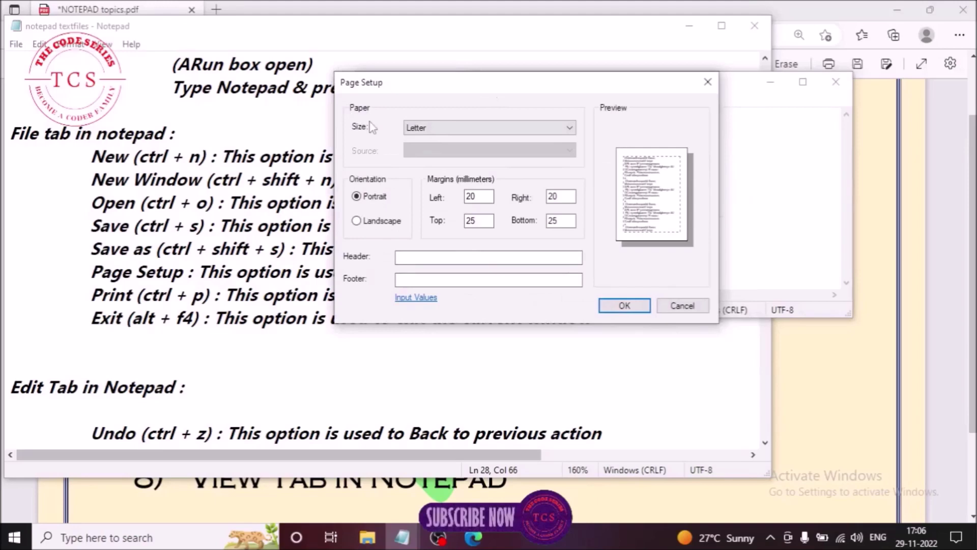
click(481, 130)
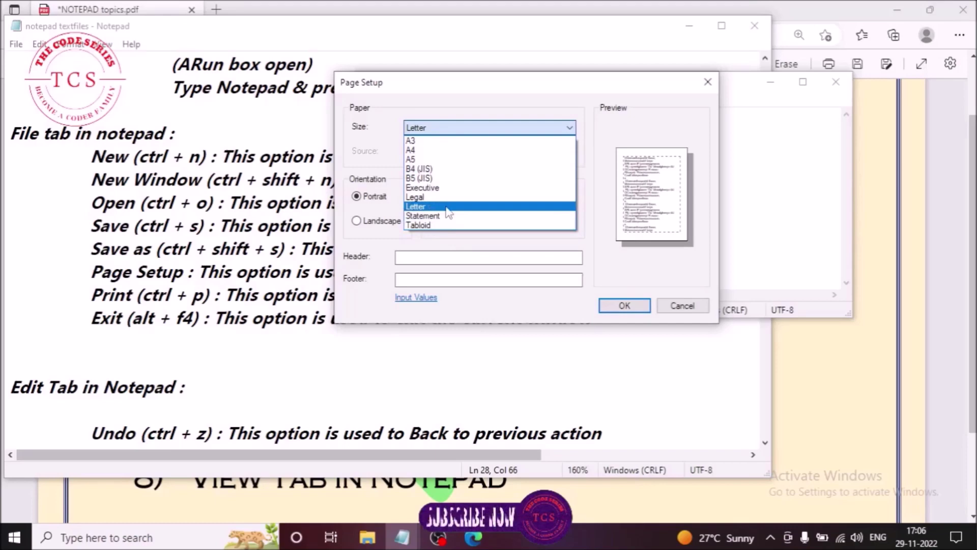
click(426, 150)
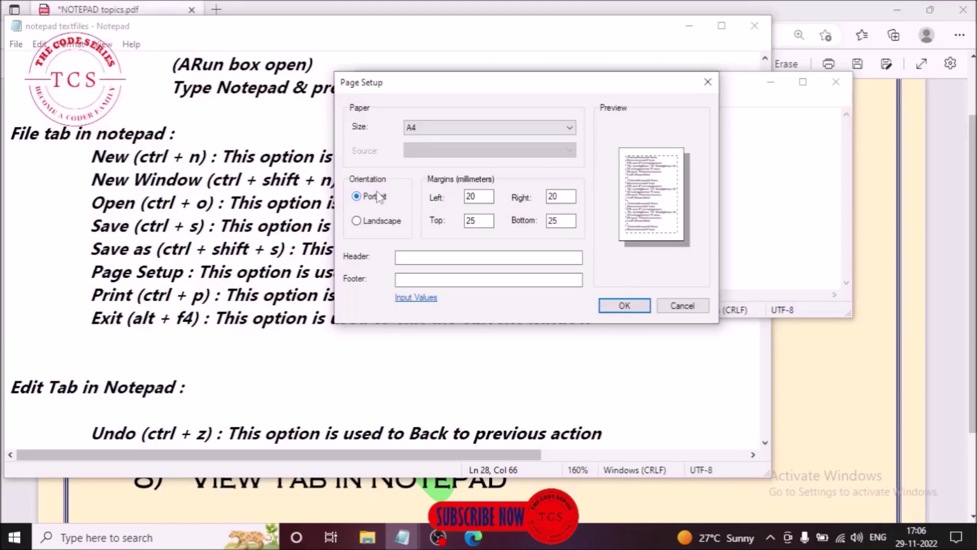
click(356, 222)
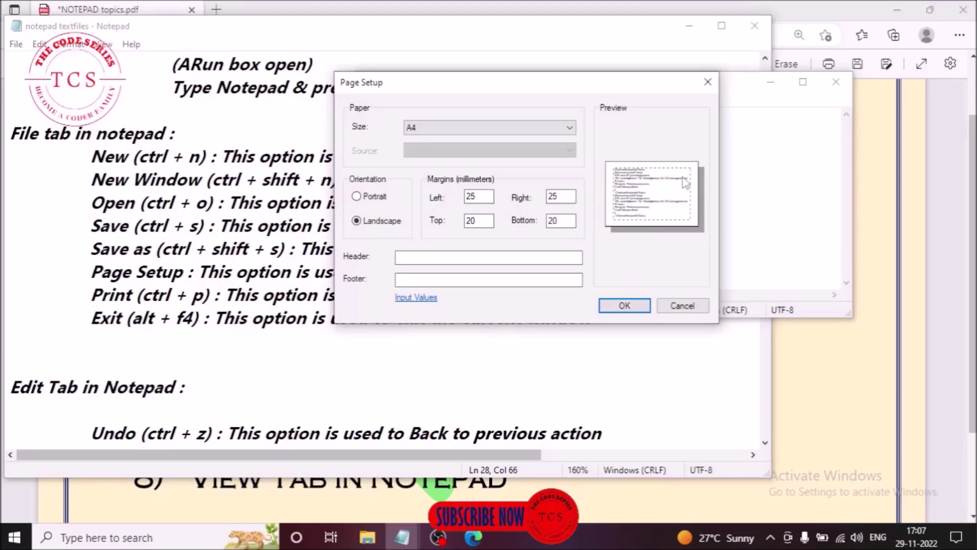
click(357, 197)
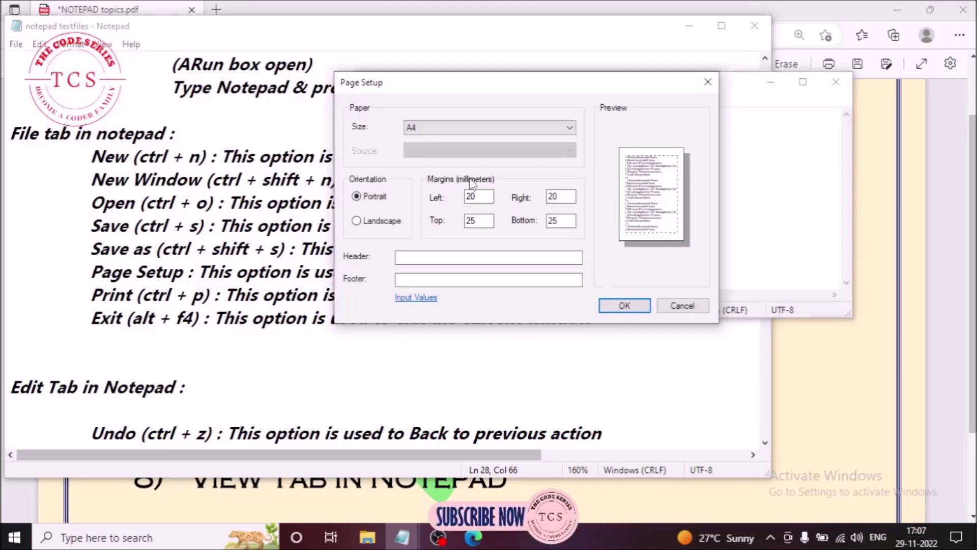
Set the left and right page margins to 10 millimetres each.
click(480, 194)
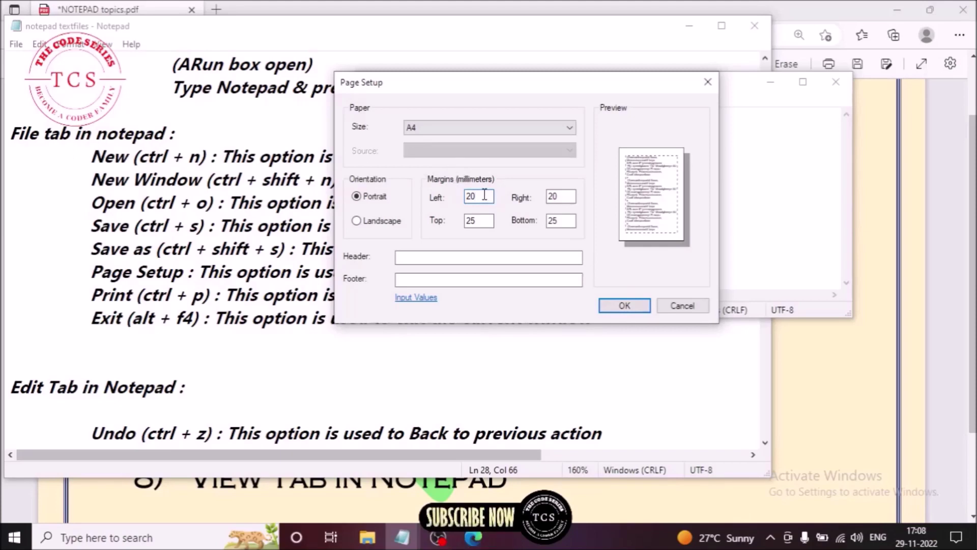
key(BackSpace)
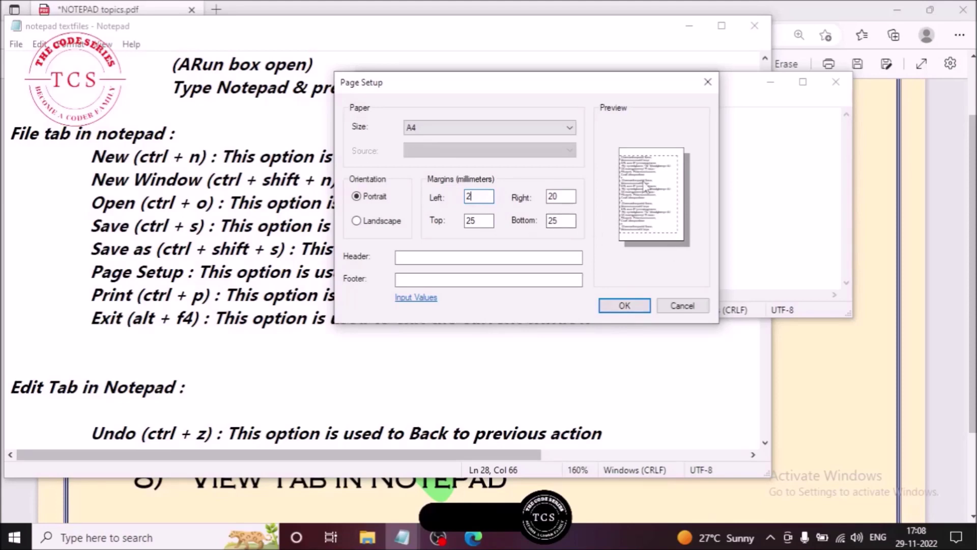
key(BackSpace)
text(10)
click(572, 198)
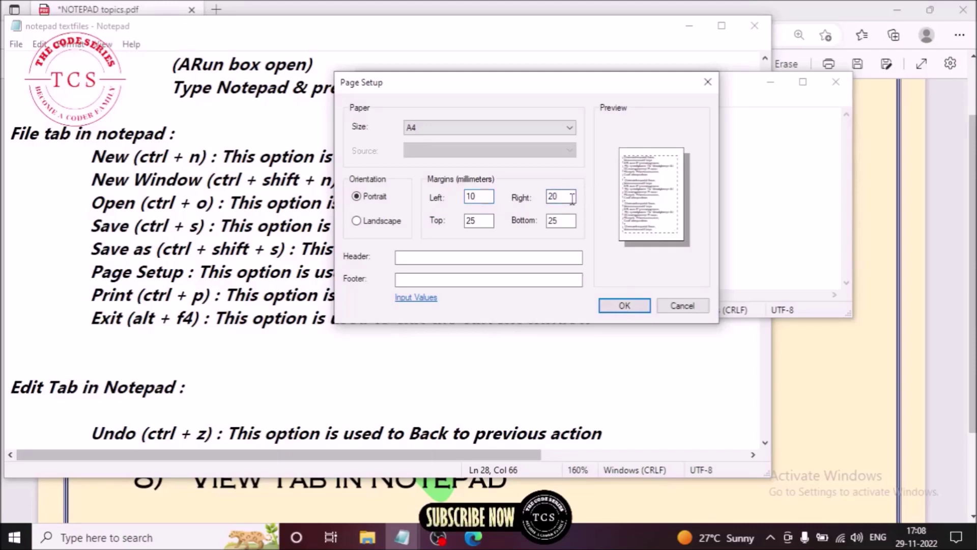
key(BackSpace)
key(BackSpace)
text(10)
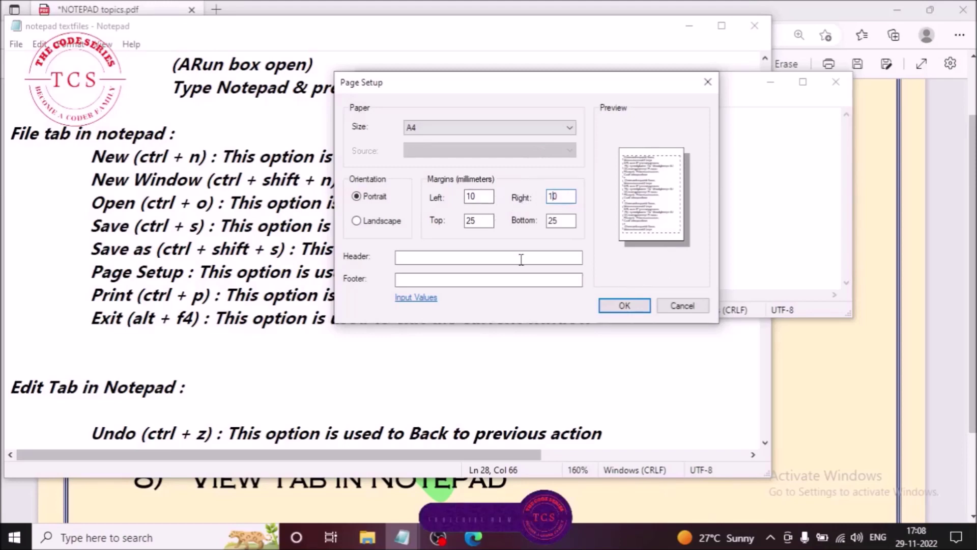
Set the top and bottom page margins to 10 millimetres each.
click(476, 222)
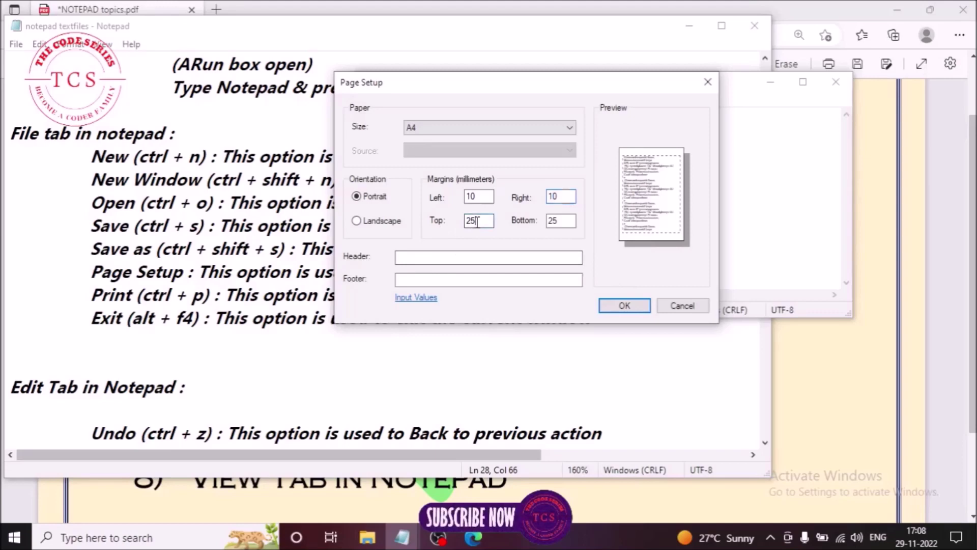
key(BackSpace)
key(BackSpace)
text(10)
click(563, 221)
key(BackSpace)
key(BackSpace)
text(10)
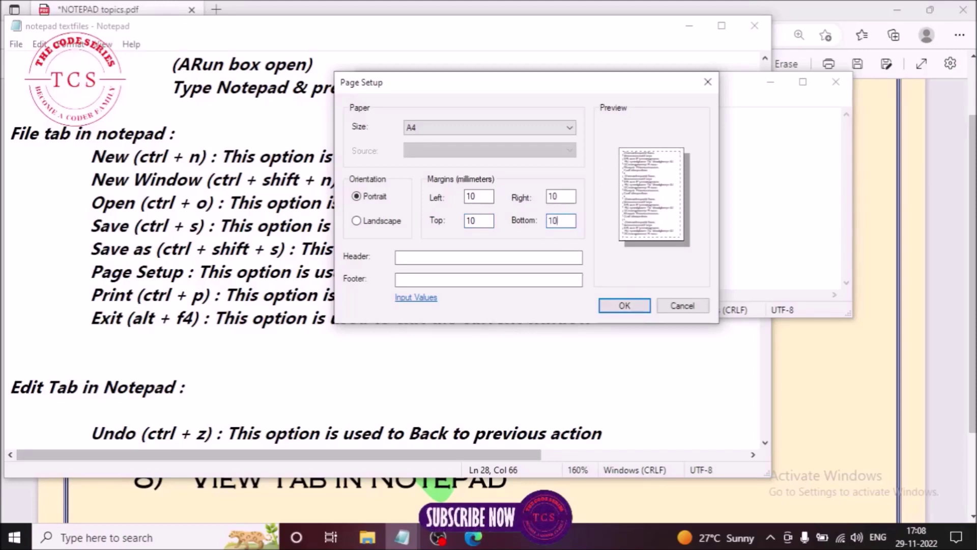
Enter THE CODE SERIES as the page header.
click(467, 253)
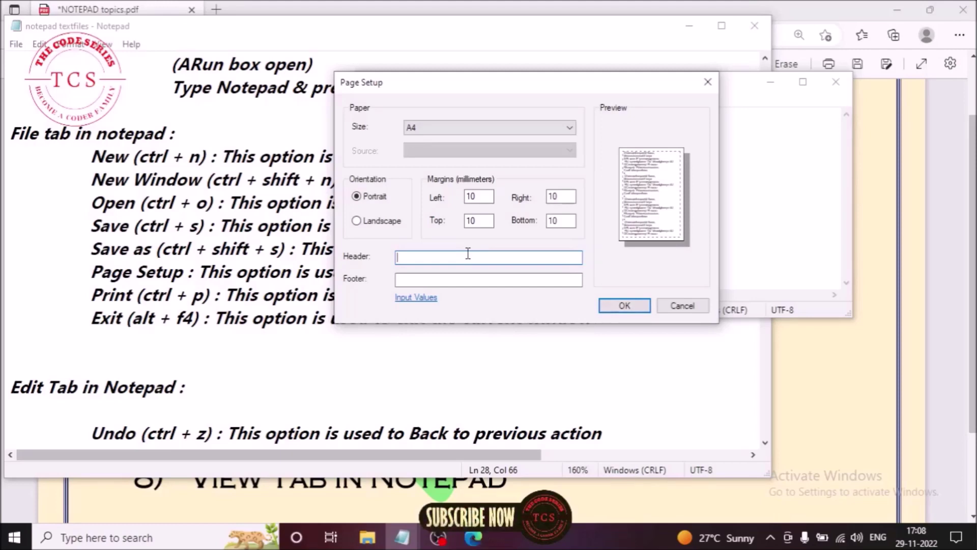
text(THE CODE )
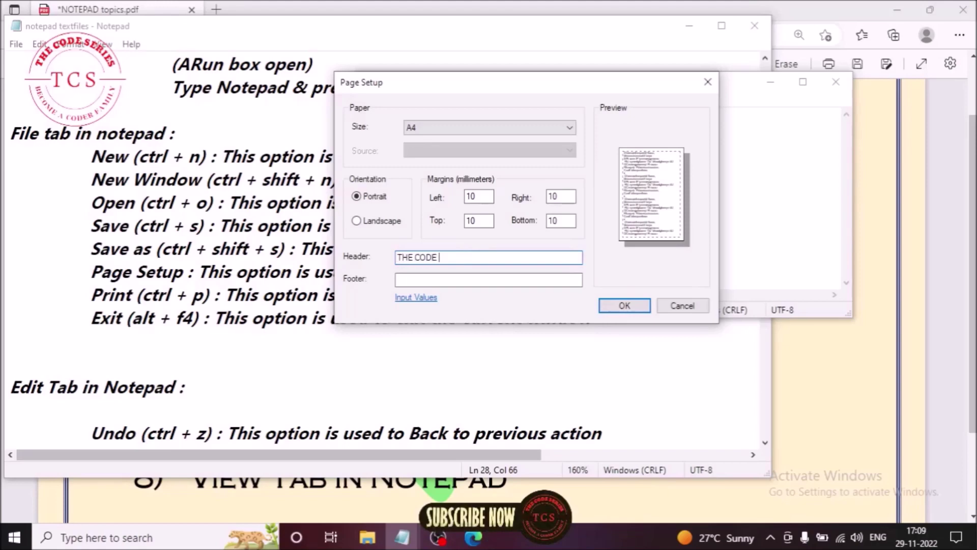
text(SERIES)
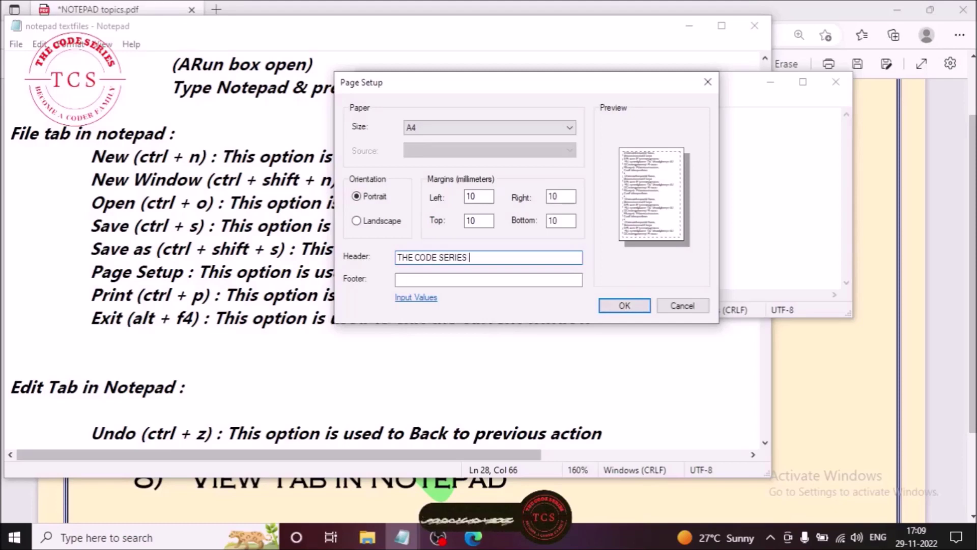
Complete the page header as THE CODE SERIES (TCS), enter SUBSCRIBE NOW as the footer, and apply the page setup.
text( (T)
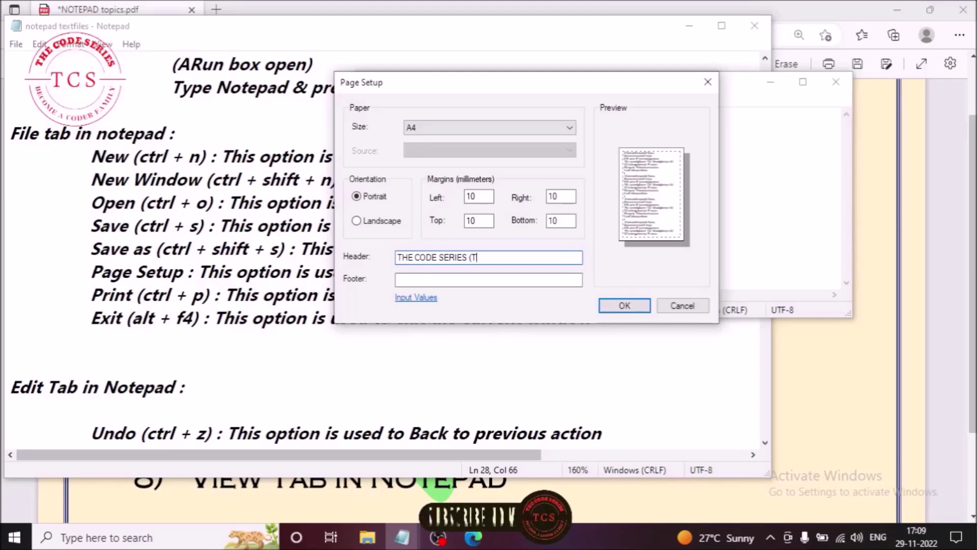
text(CS))
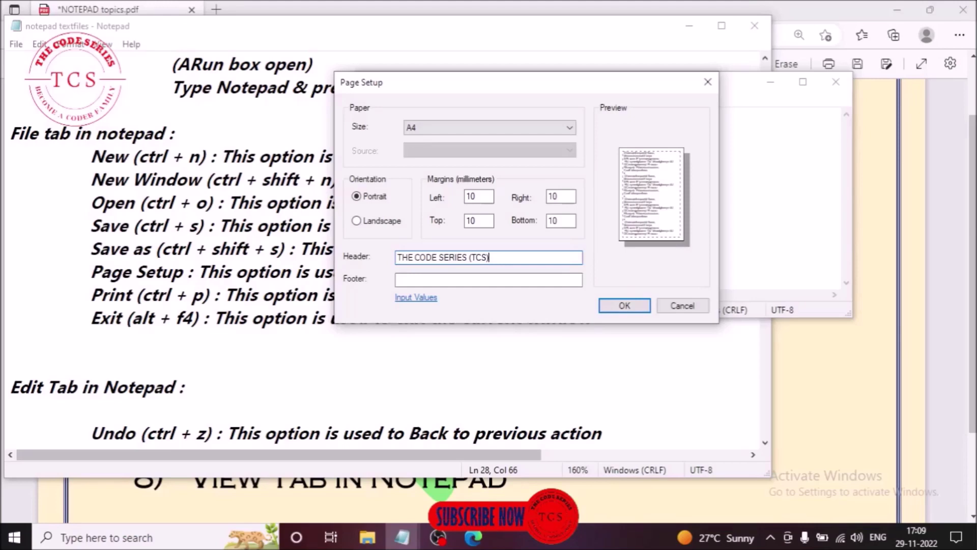
click(459, 281)
text(SUBSCRI)
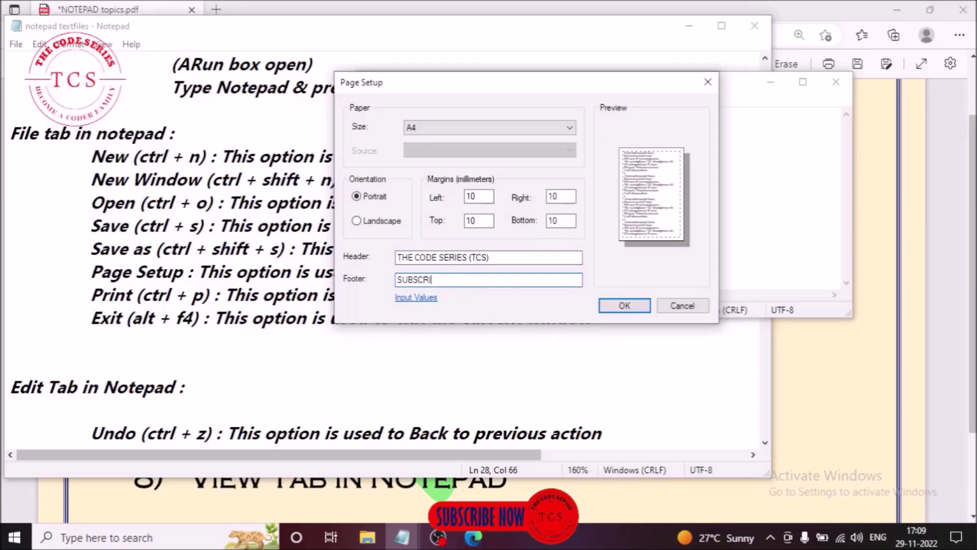
text(BE NOW)
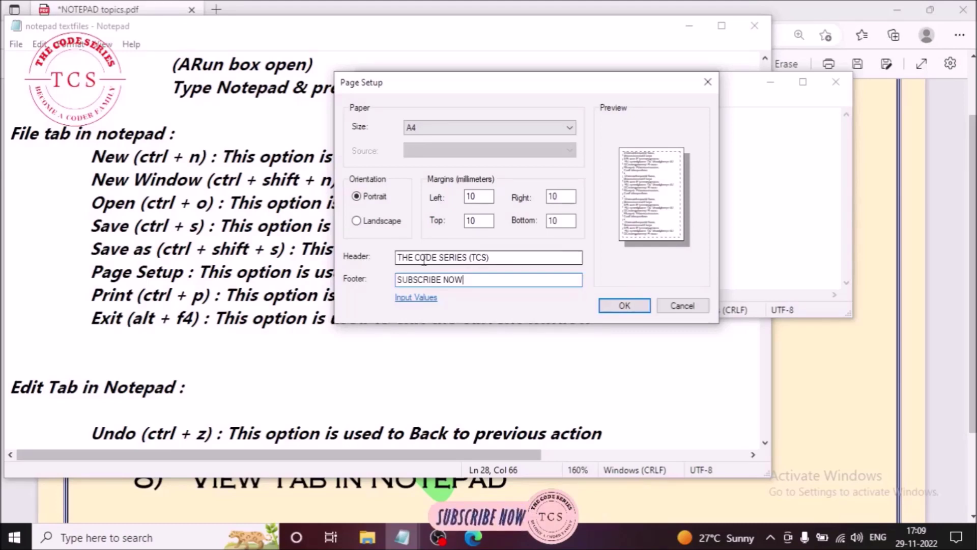
click(510, 259)
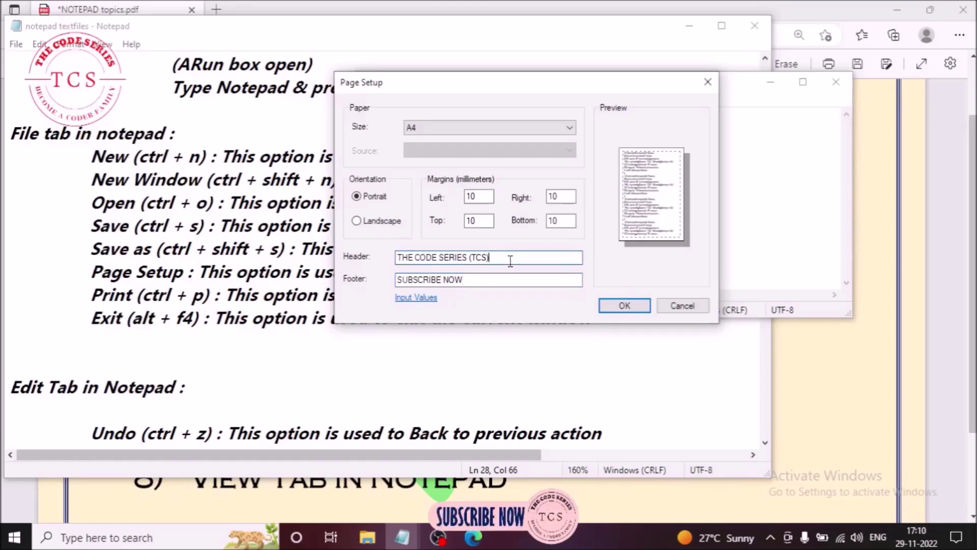
click(465, 280)
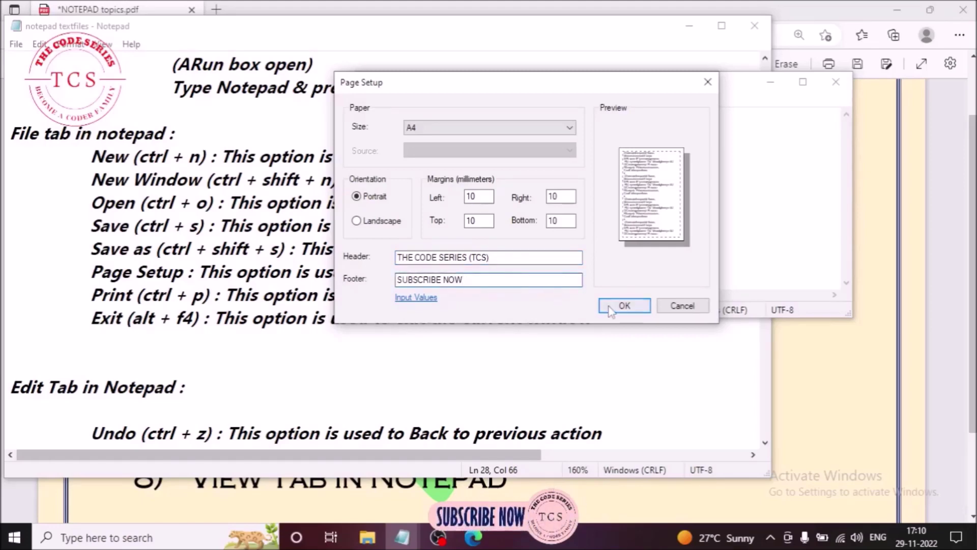
click(624, 305)
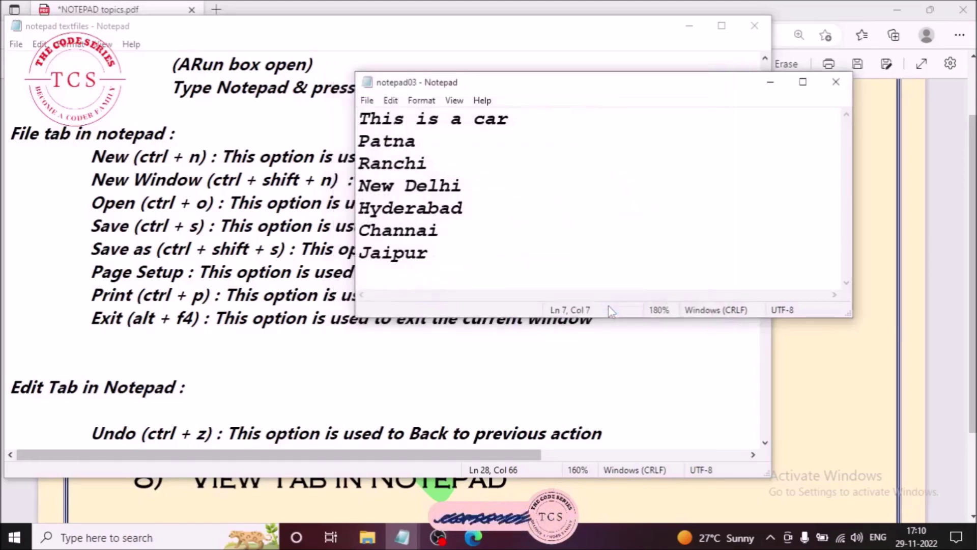
Review the Print options for notepad03, including printer, page range and number of copies, without printing.
click(368, 101)
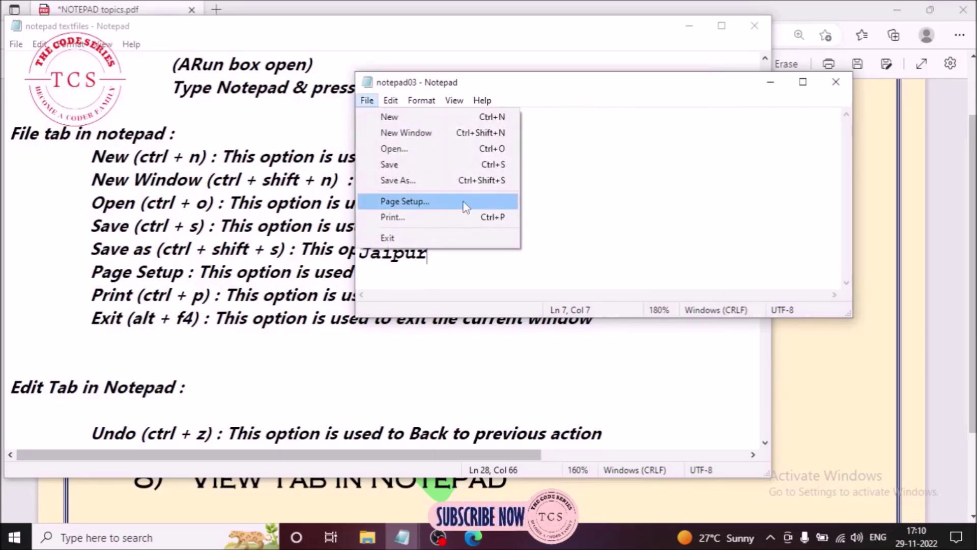
click(417, 217)
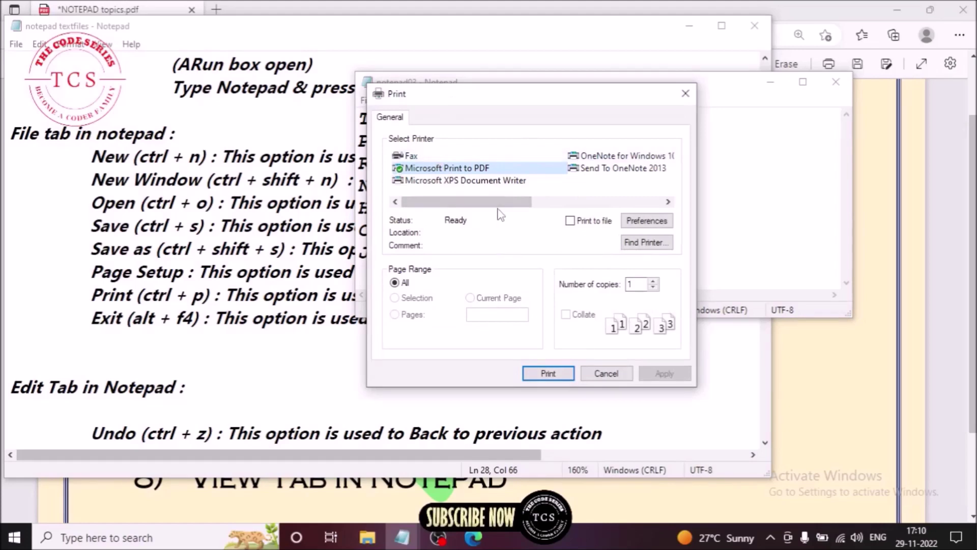
mouse_move(504, 203)
mouse_down()
mouse_move(636, 204)
mouse_move(505, 206)
mouse_up()
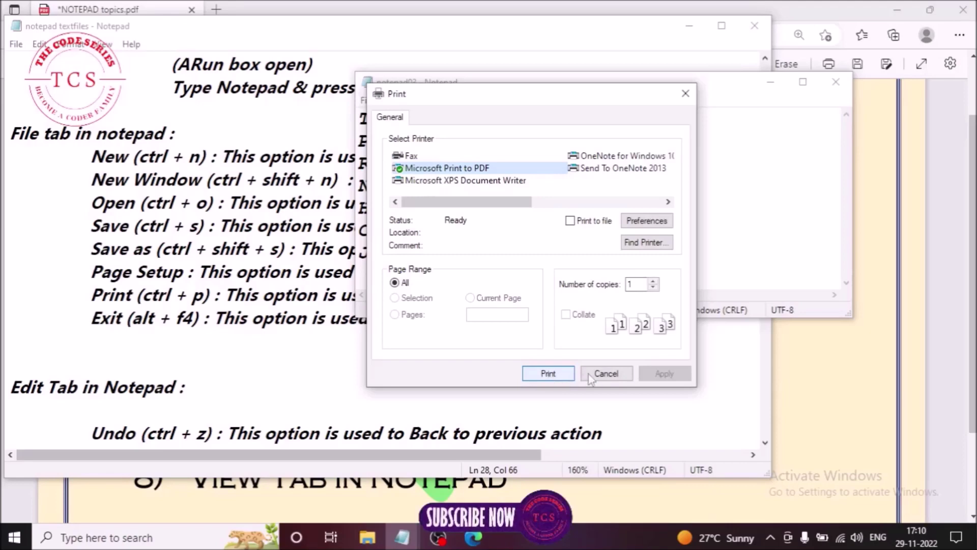
click(625, 375)
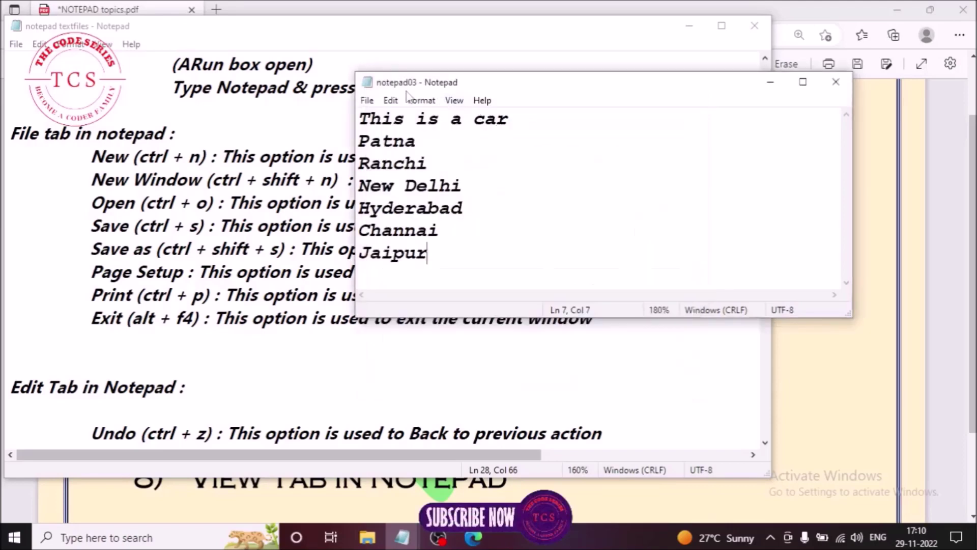
Exit the notepad03 window using the Exit option.
click(367, 100)
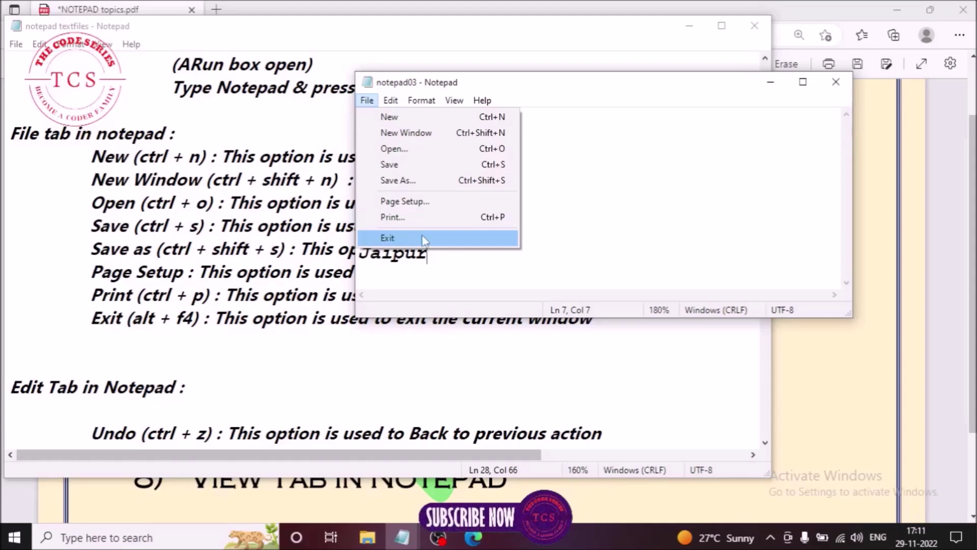
click(788, 172)
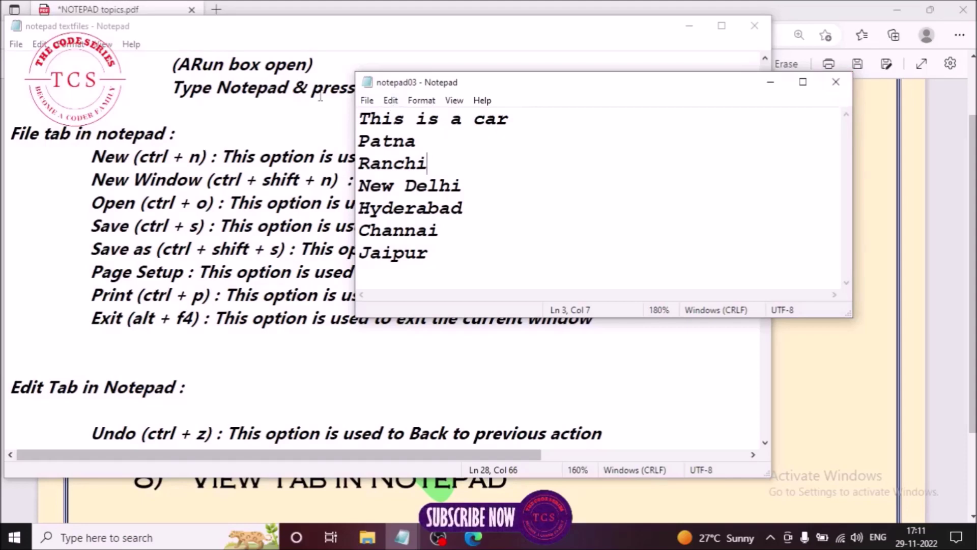
click(367, 100)
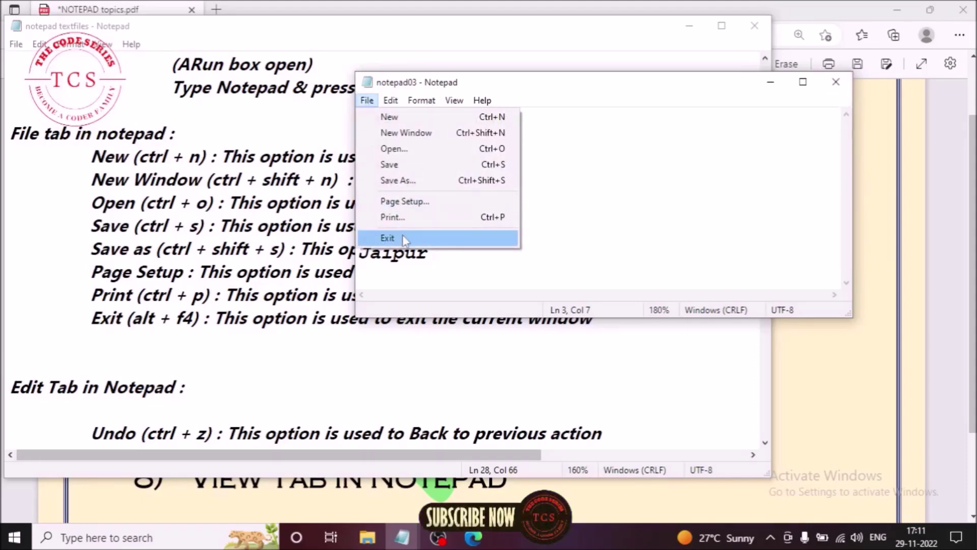
click(737, 150)
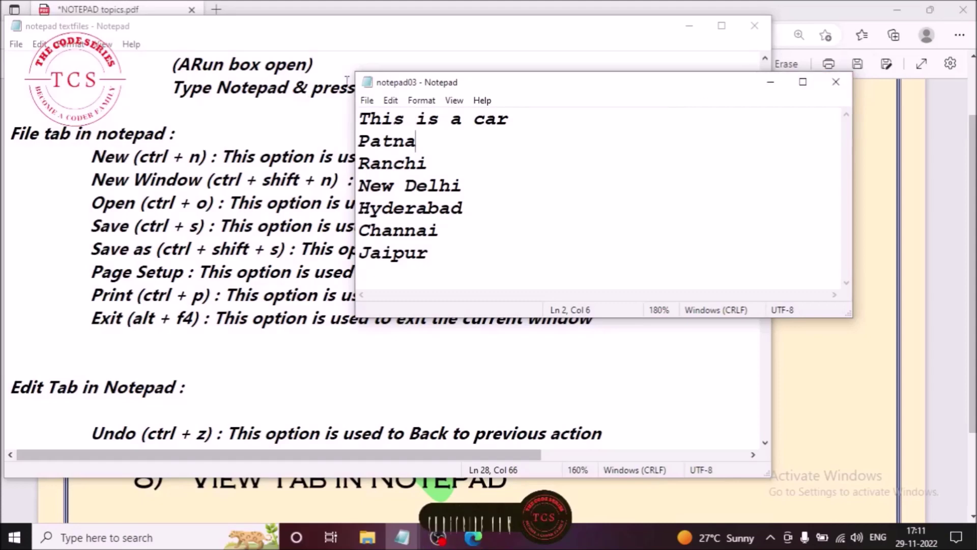
click(366, 100)
click(390, 100)
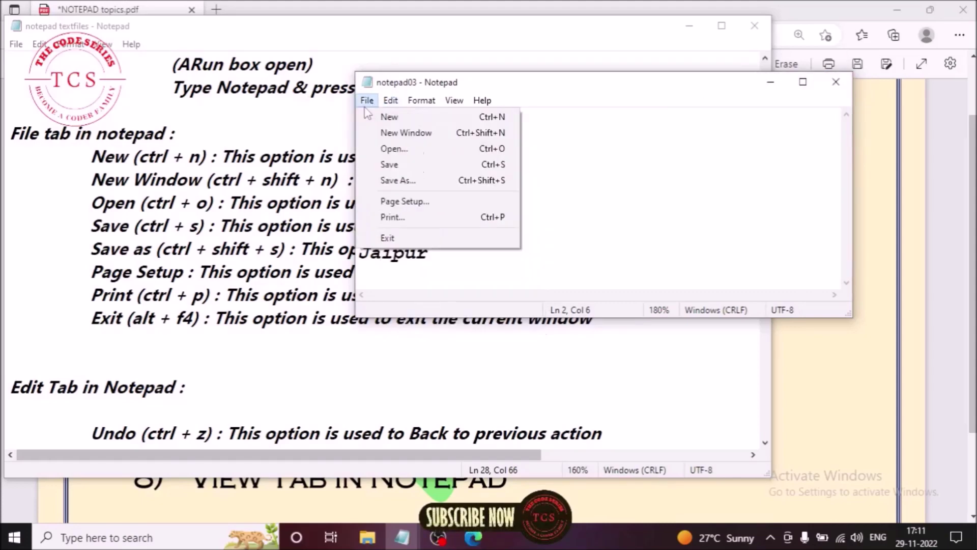
click(396, 237)
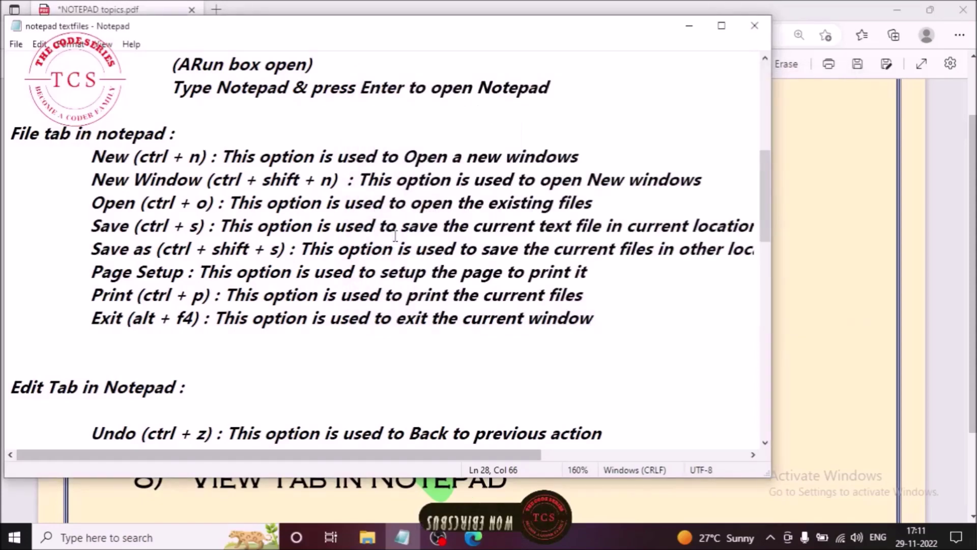
Highlight the File tab section of the notes and continue to the Edit Tab in Notepad section.
drag(611, 330, 2, 140)
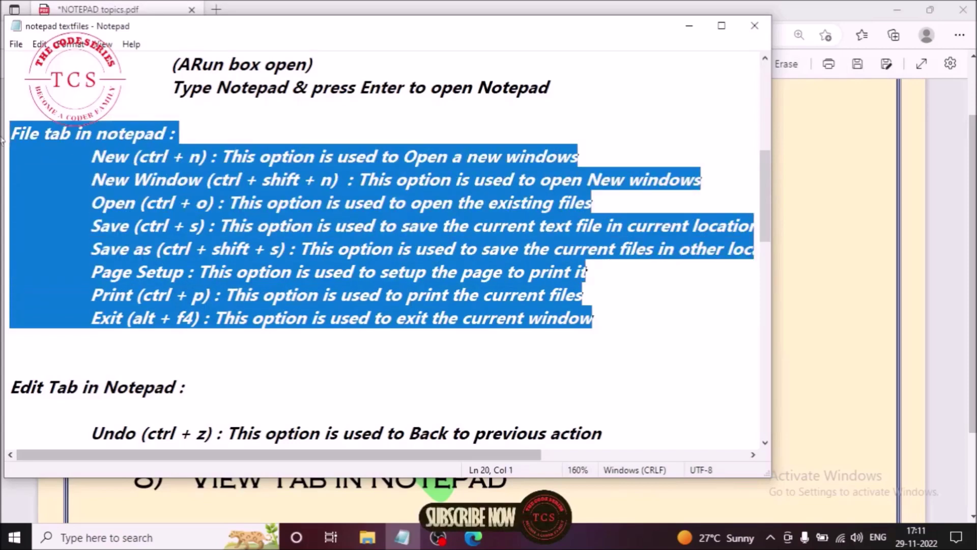
scroll(348, 317, down, 1)
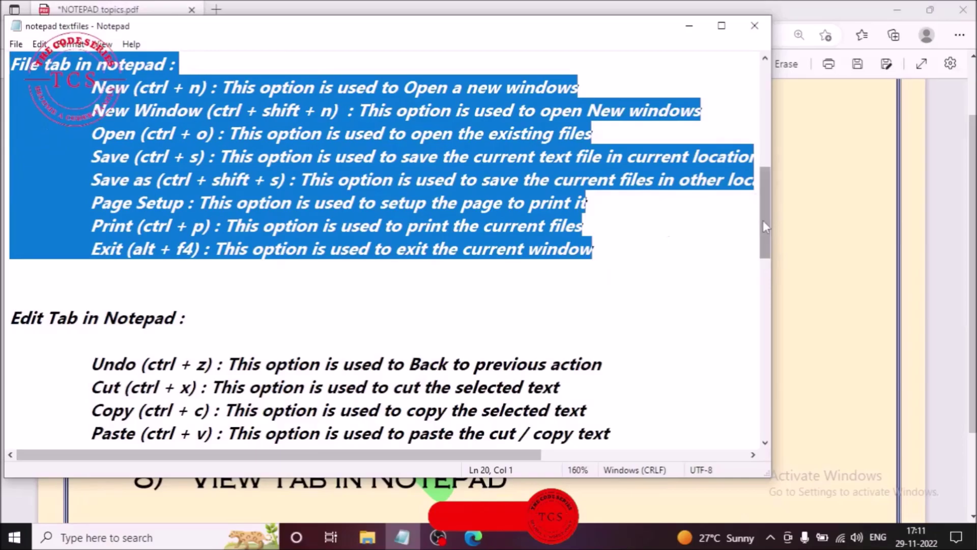
drag(763, 221, 763, 266)
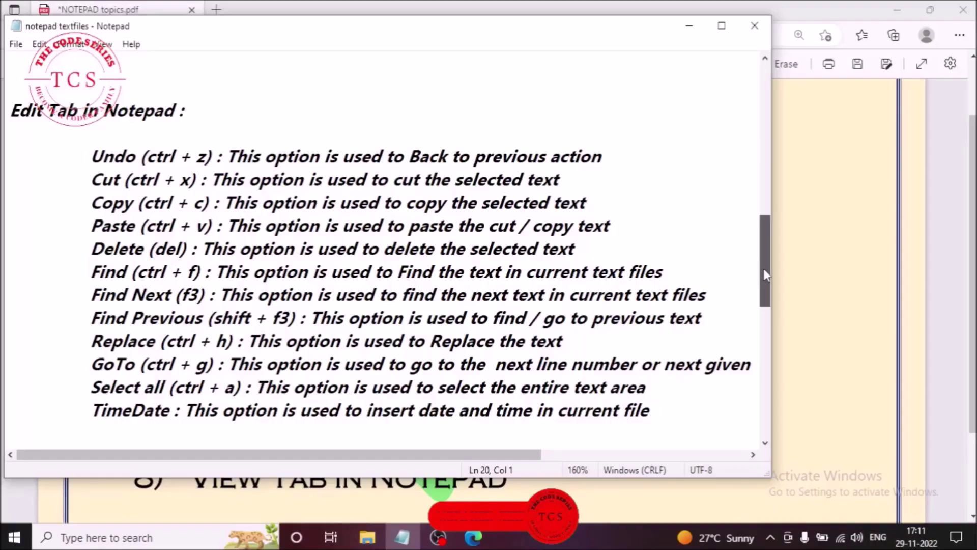
mouse_move(764, 269)
mouse_down()
mouse_move(764, 285)
mouse_move(764, 276)
mouse_up()
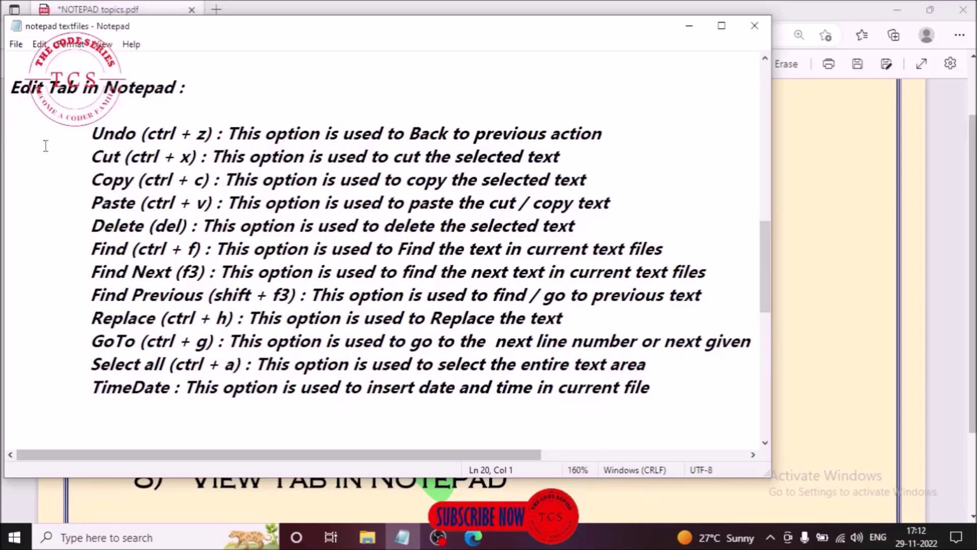
Open a new empty Notepad window over the notes and review the commands its Edit tab offers.
click(40, 44)
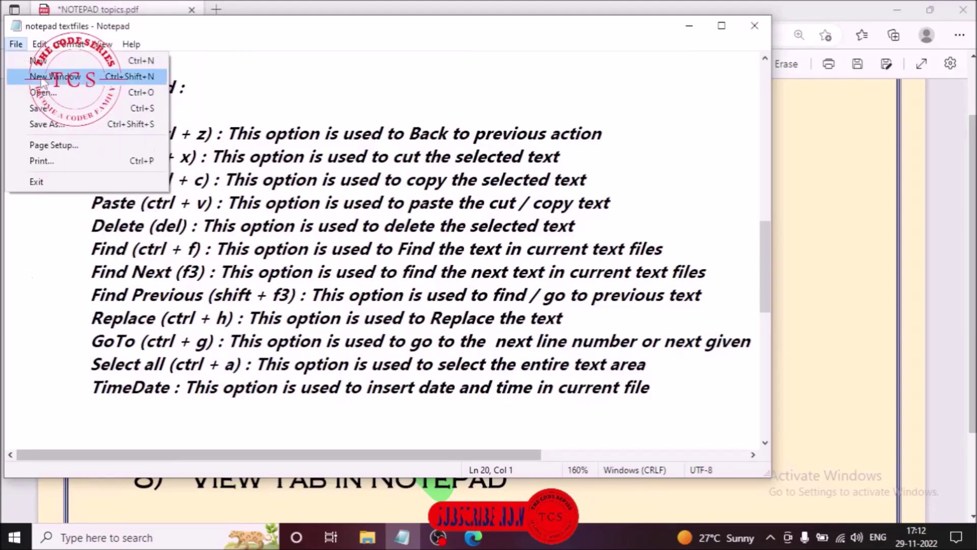
click(234, 122)
drag(563, 91, 755, 64)
click(548, 72)
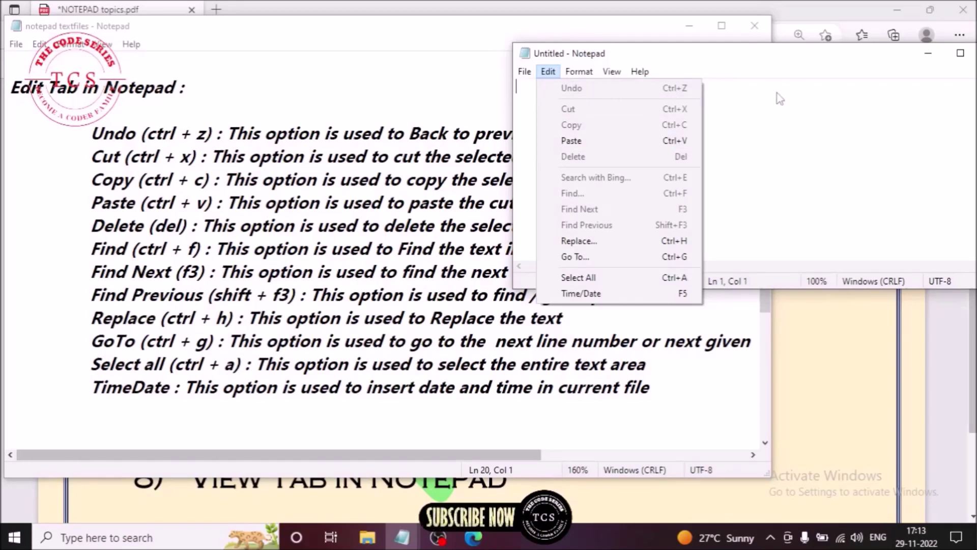
click(750, 107)
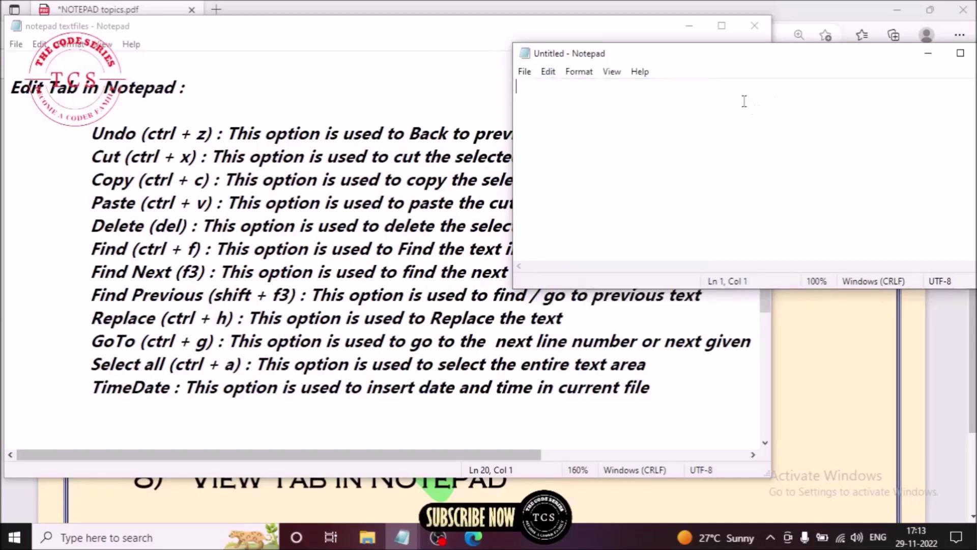
drag(779, 54, 688, 73)
Copy the Edit tab option lines from Undo to TimeDate in the notes and paste them into the untitled file.
click(513, 39)
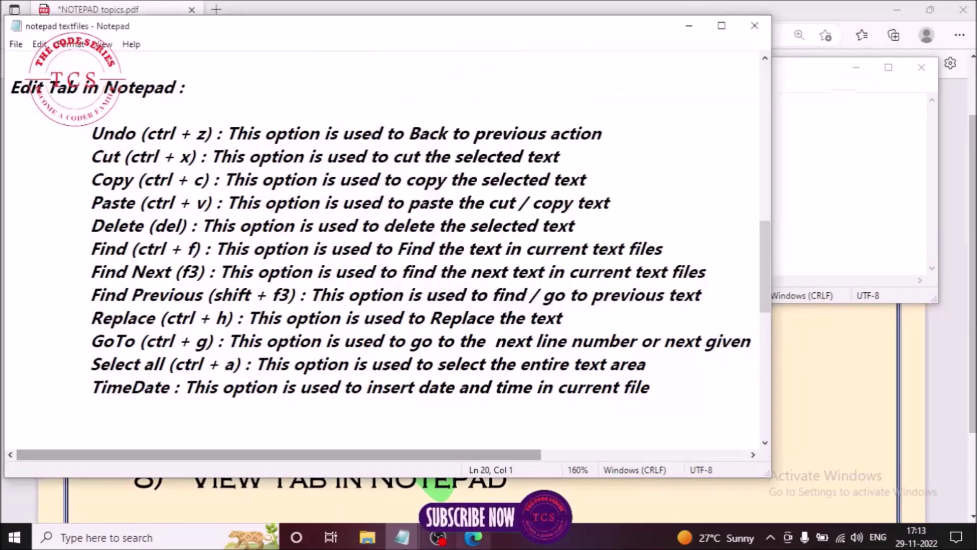
drag(682, 395, 18, 128)
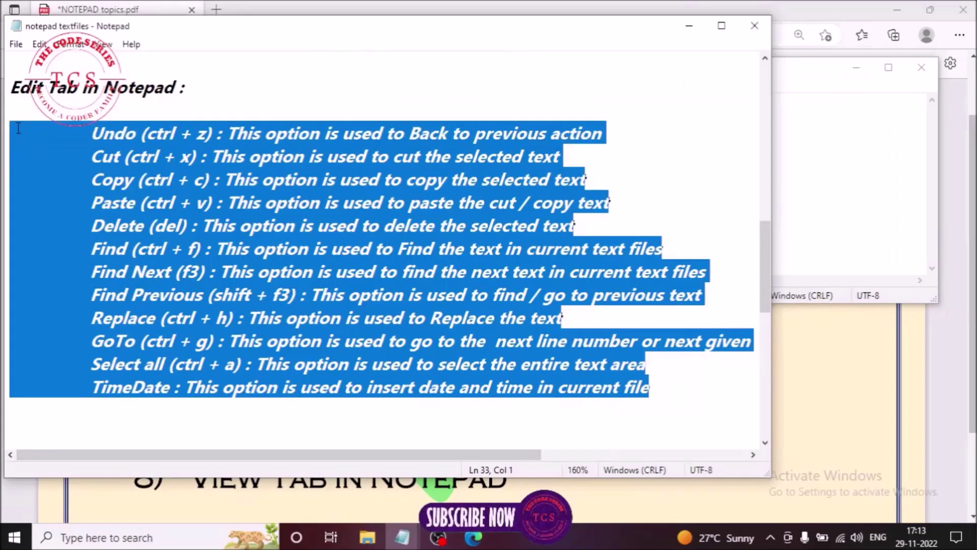
click(281, 210)
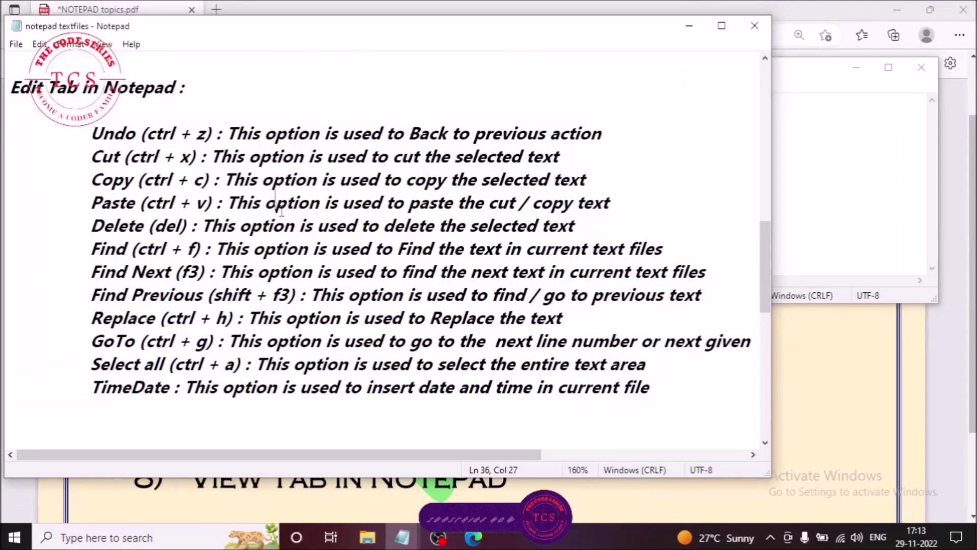
click(873, 151)
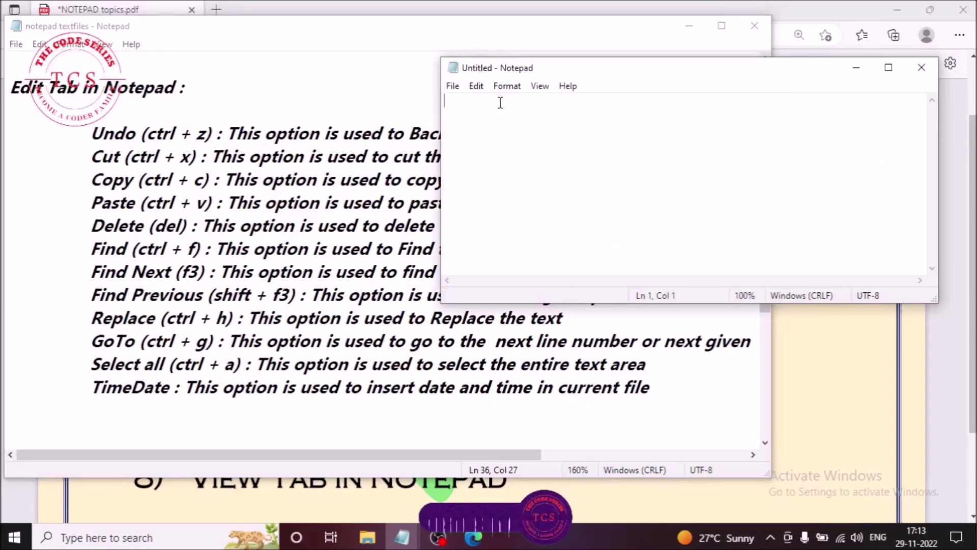
key(ctrl+v)
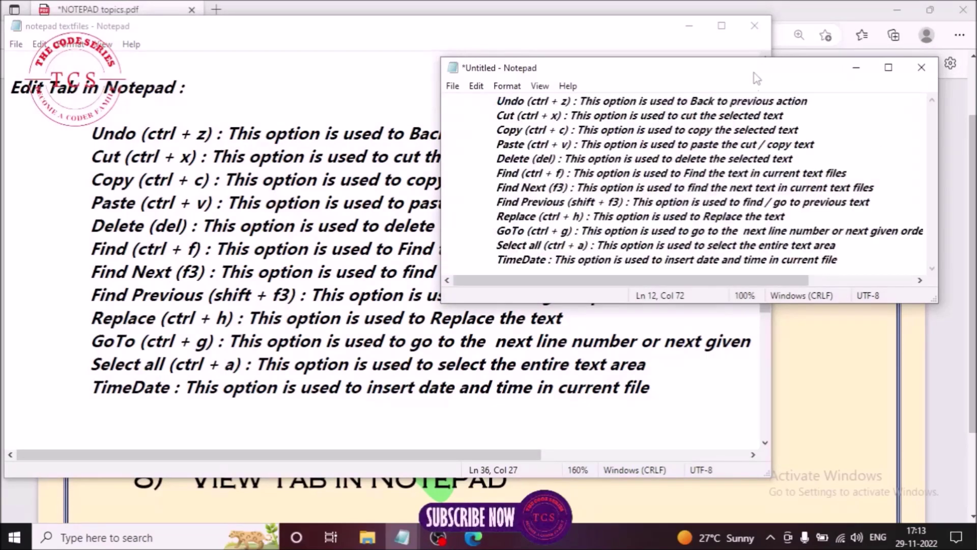
Enlarge the untitled Notepad window and reposition it over the notes so the pasted lines fit in full.
drag(757, 77, 573, 63)
drag(754, 289, 927, 411)
drag(601, 58, 619, 91)
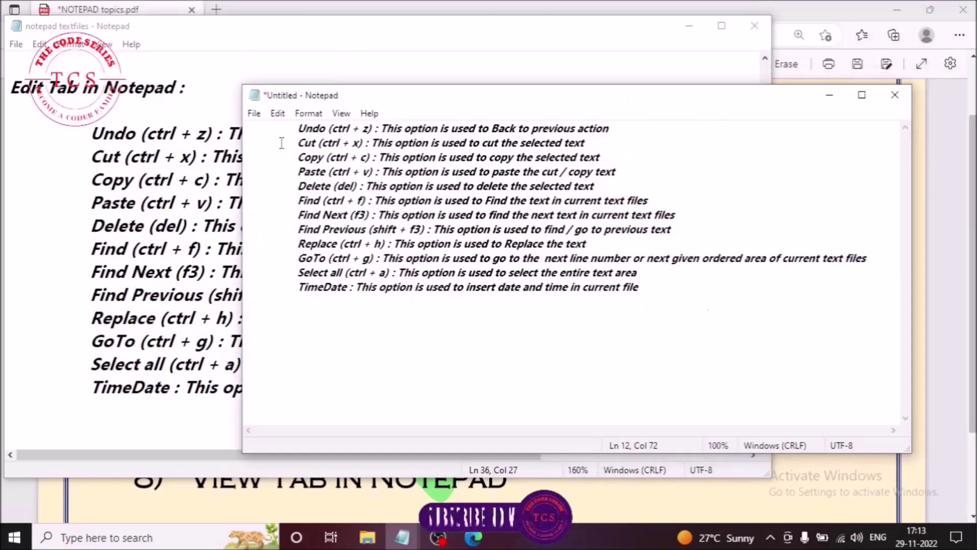
Insert three blank lines above the pasted Undo line and indent that line to match the others.
click(298, 128)
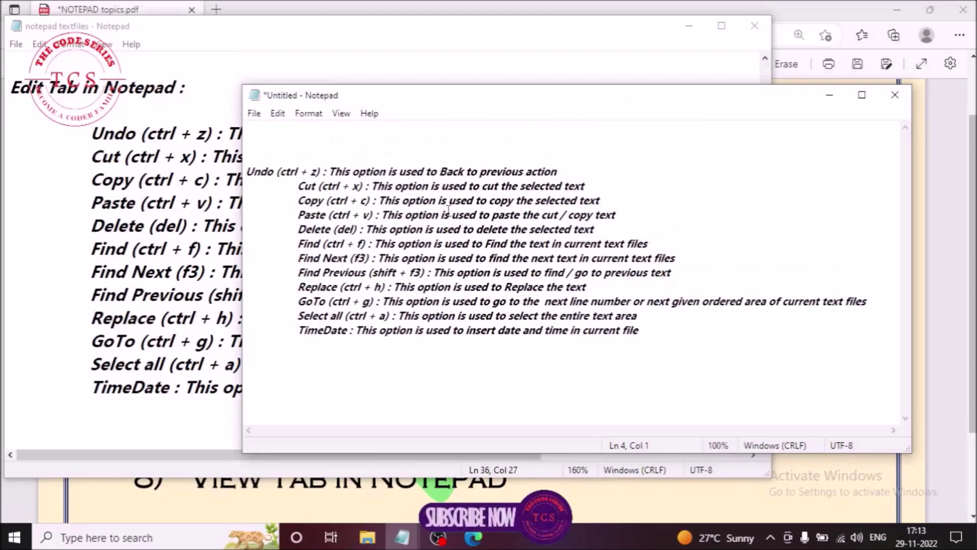
key(Up)
key(Down)
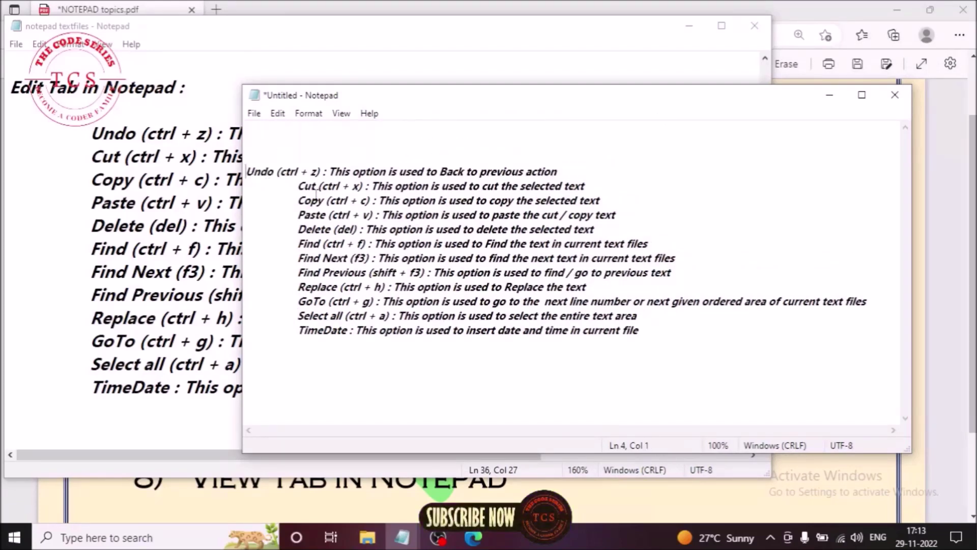
key(Tab)
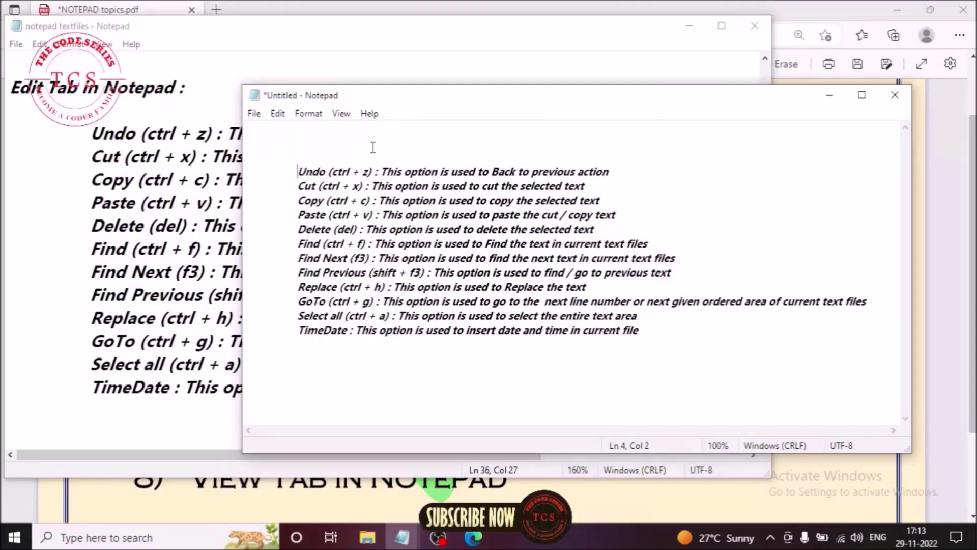
Undo the insertion of the three blank lines above the pasted Undo line in the untitled file.
click(281, 113)
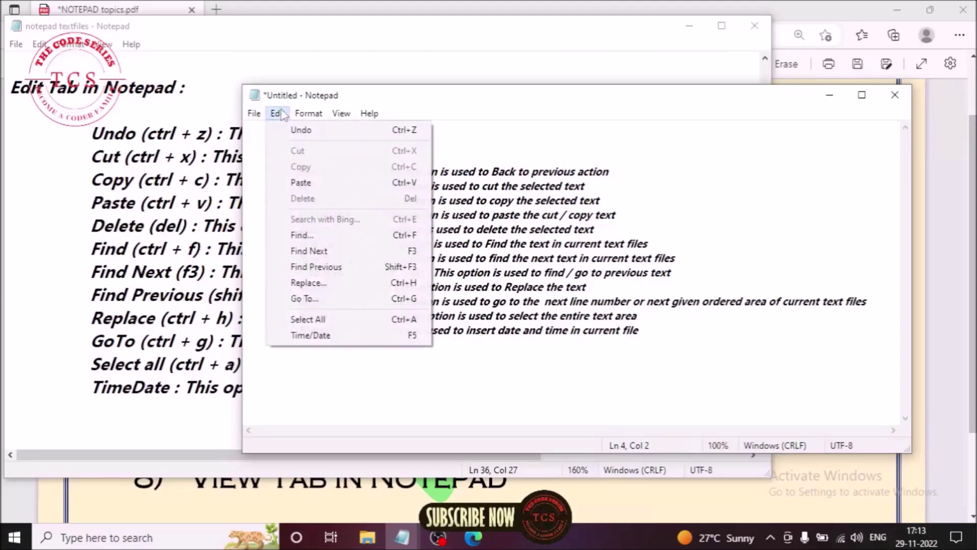
click(596, 381)
click(277, 114)
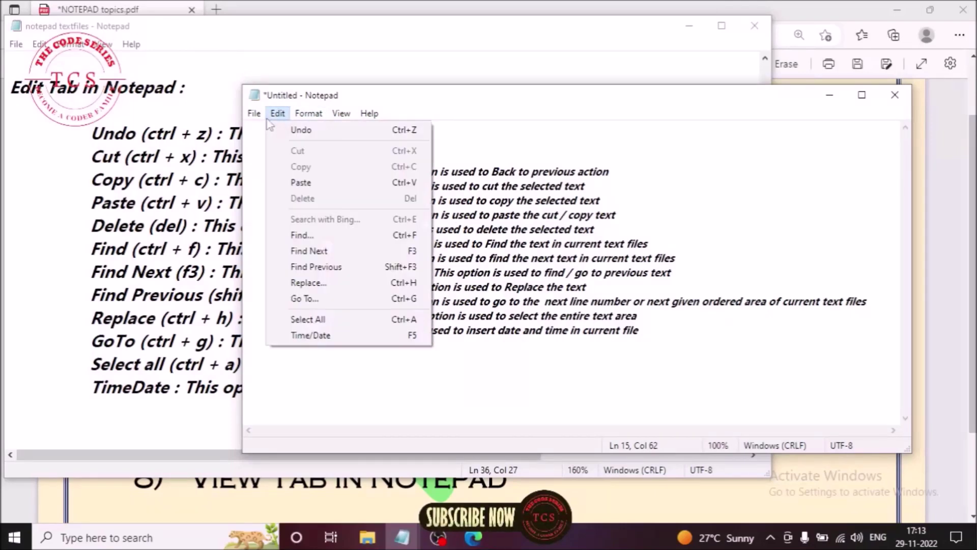
click(633, 389)
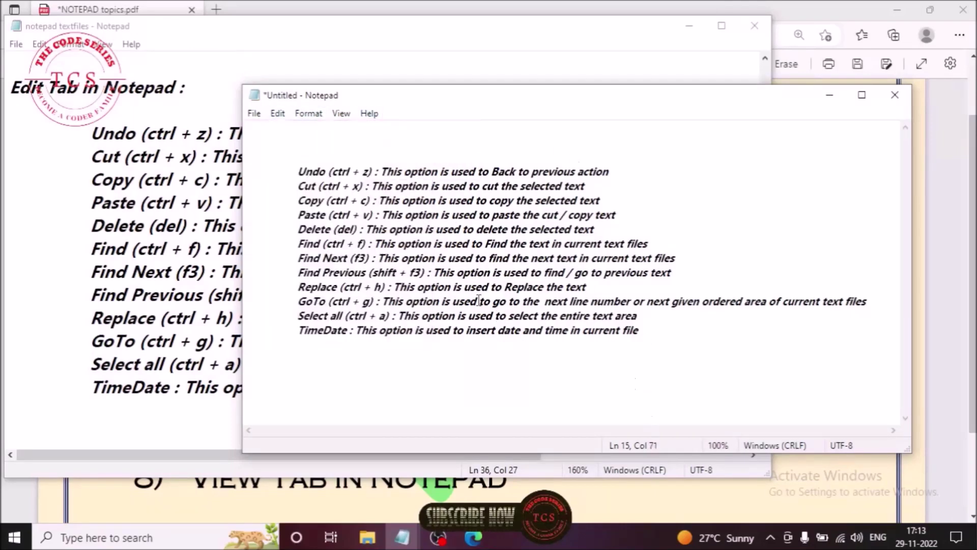
click(278, 114)
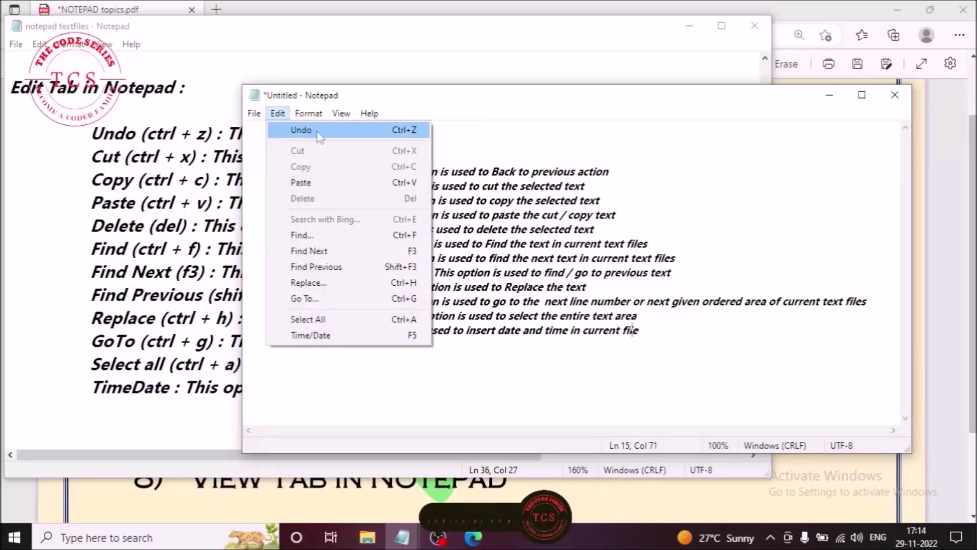
click(301, 130)
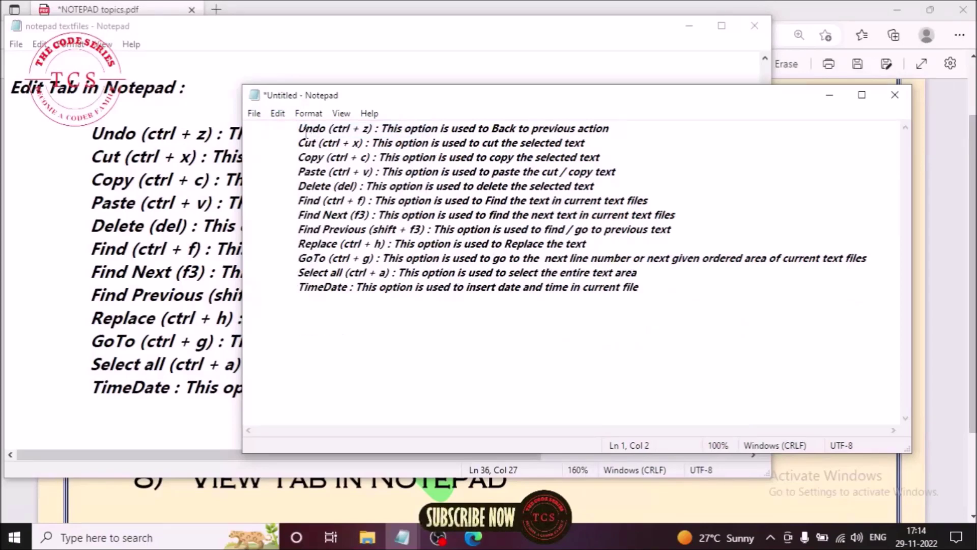
Insert one blank line above the indented Undo line, and use Undo to restore the earlier three-line spacing.
key(Return)
key(Tab)
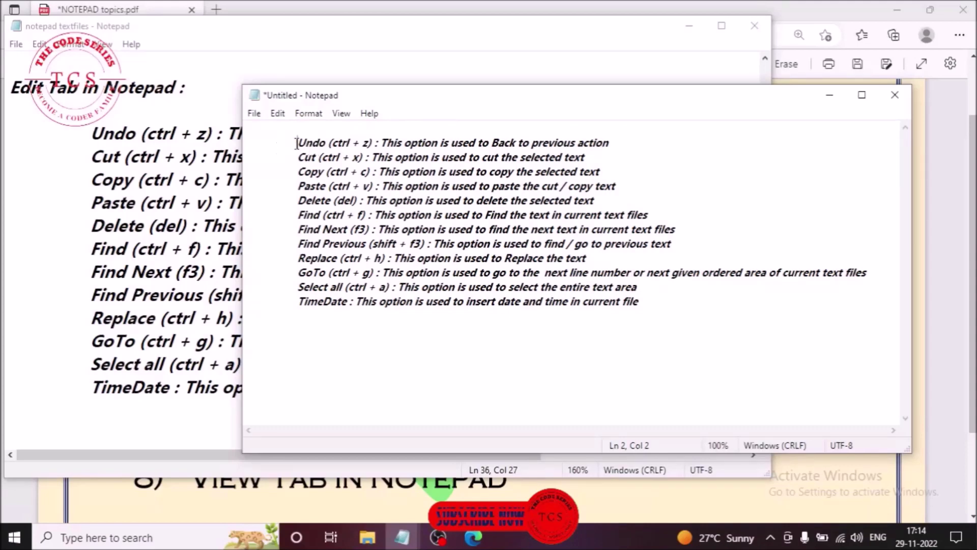
click(280, 115)
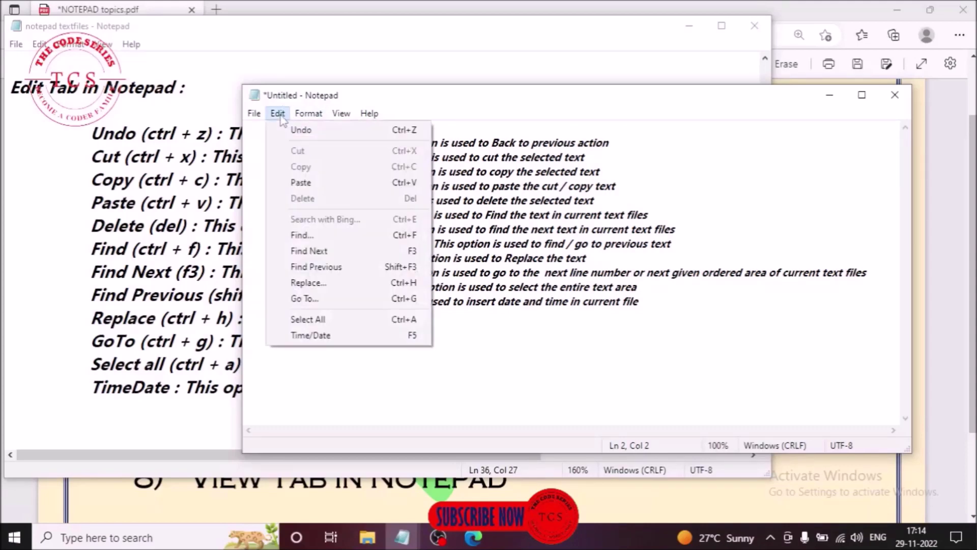
click(306, 131)
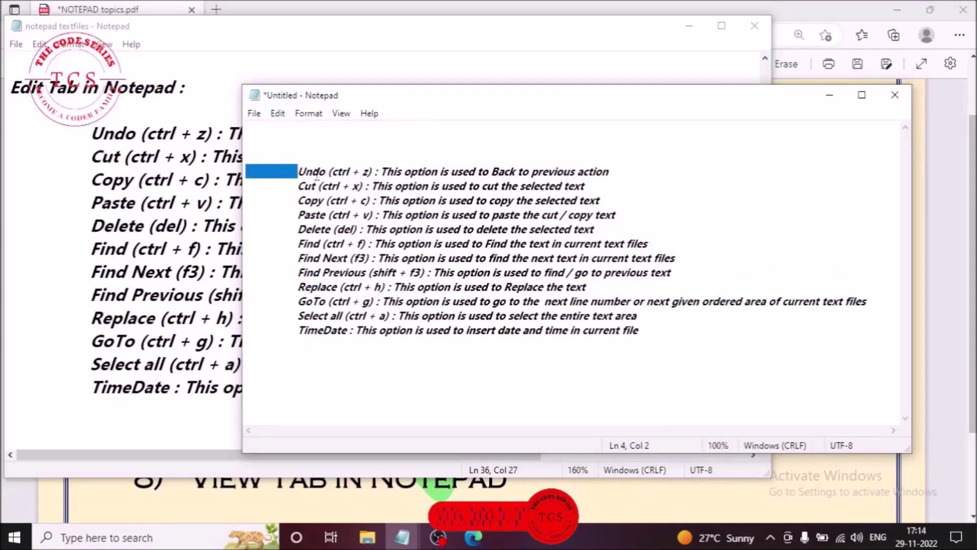
key(Right)
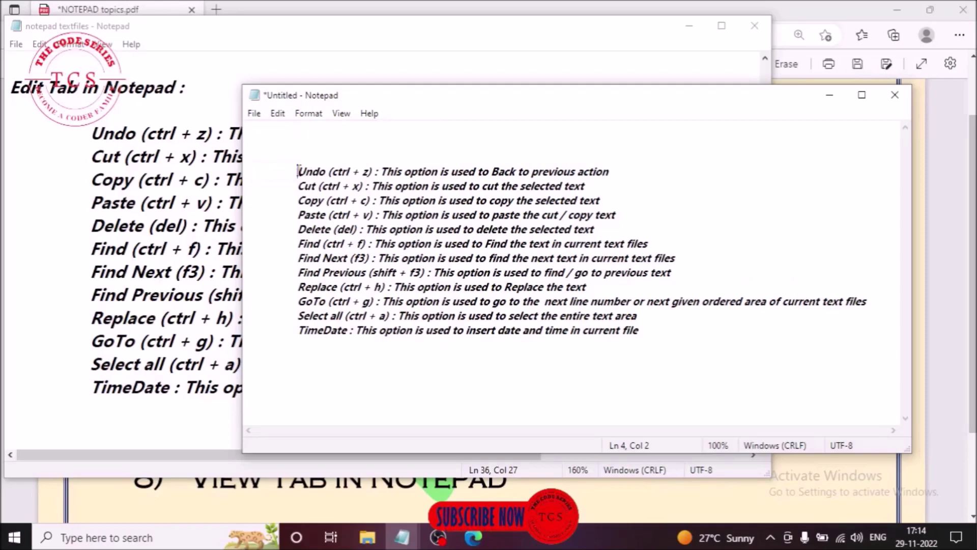
Examine the Edit tab's Cut and Copy commands and the Cut option's description in the pasted lines.
click(277, 113)
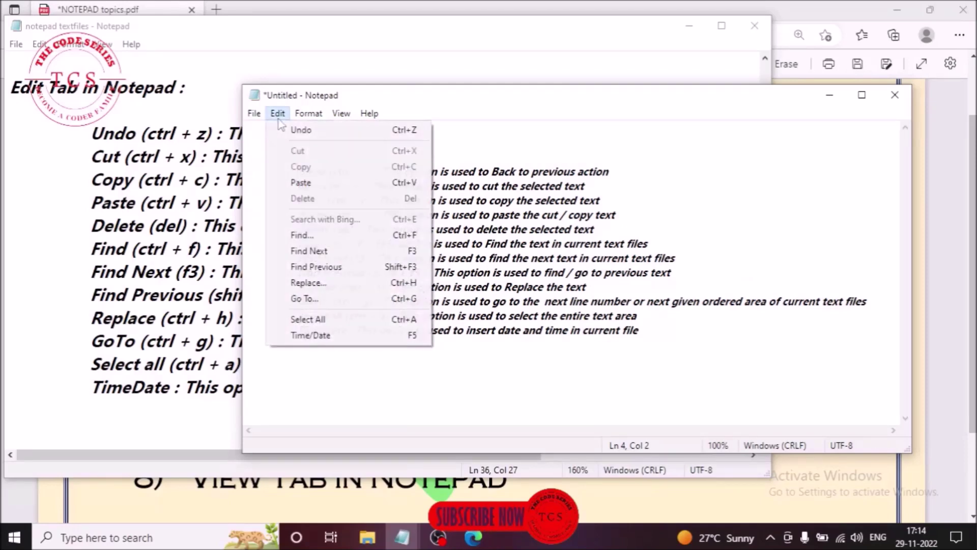
click(694, 393)
mouse_move(685, 339)
mouse_down()
mouse_move(247, 156)
mouse_move(242, 117)
mouse_move(679, 275)
mouse_move(693, 341)
mouse_up()
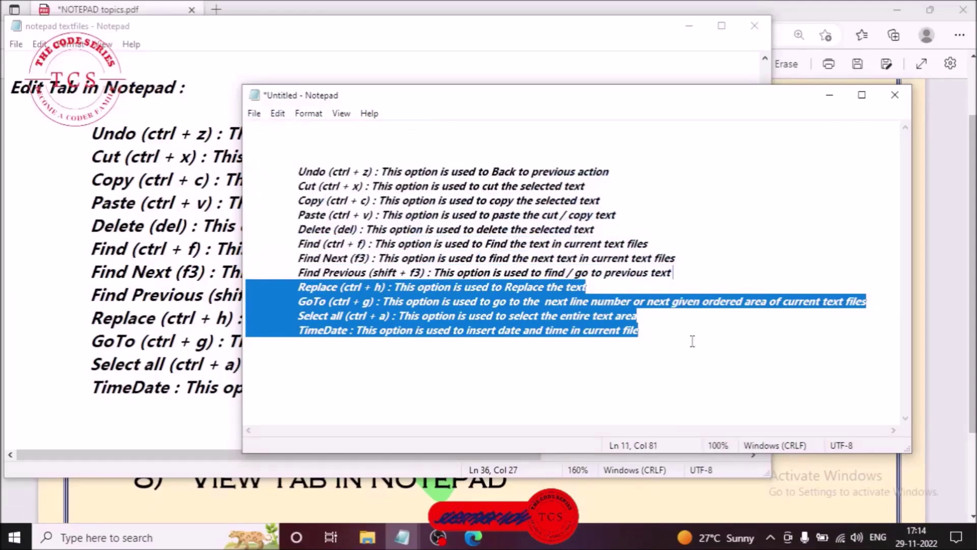
click(284, 118)
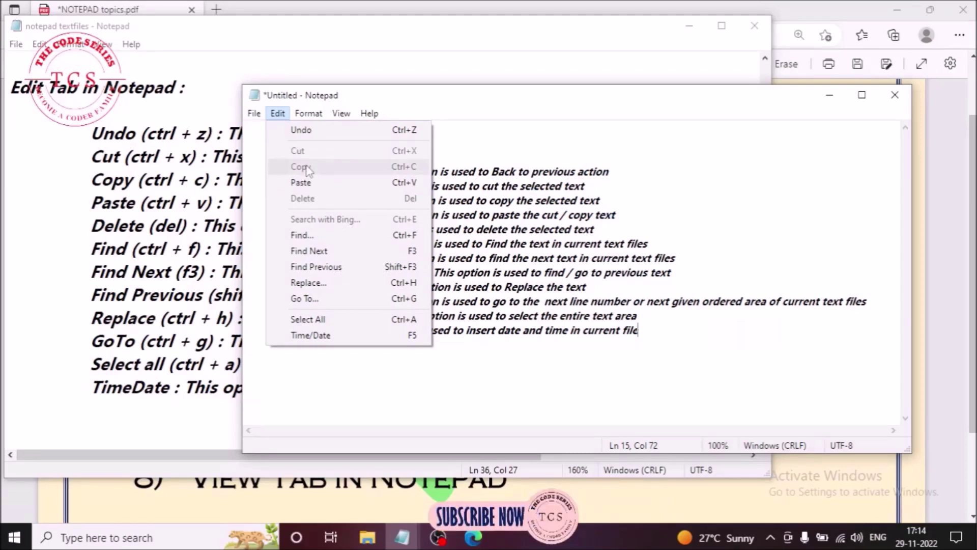
click(611, 173)
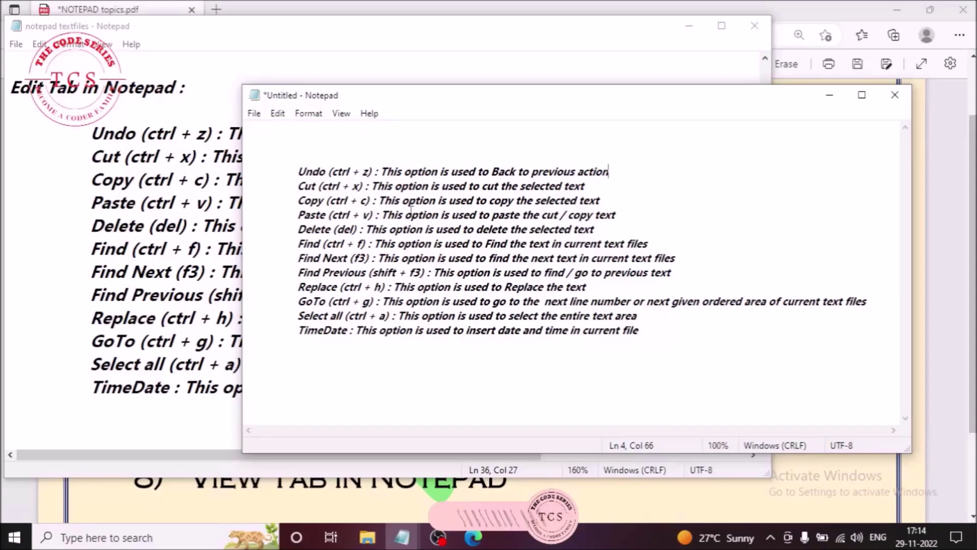
drag(296, 186, 591, 185)
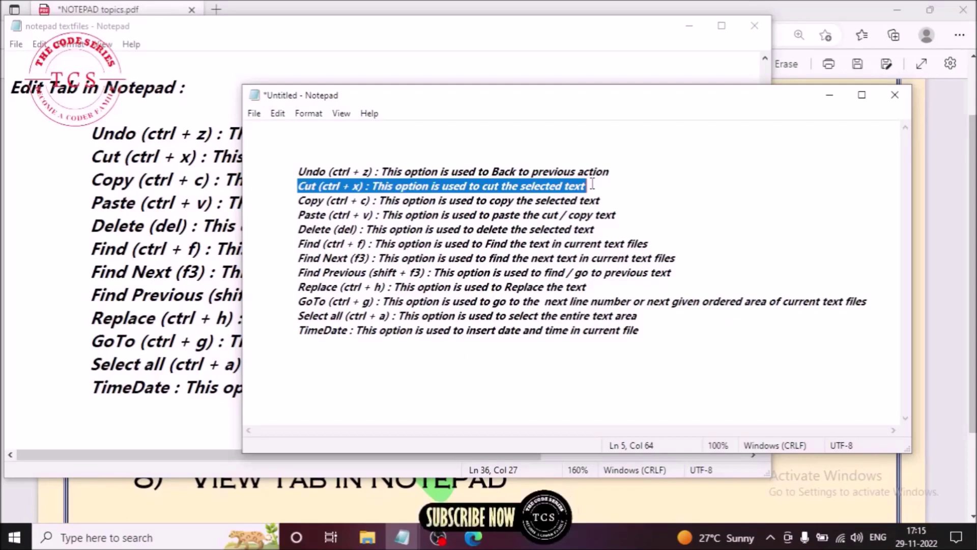
click(591, 184)
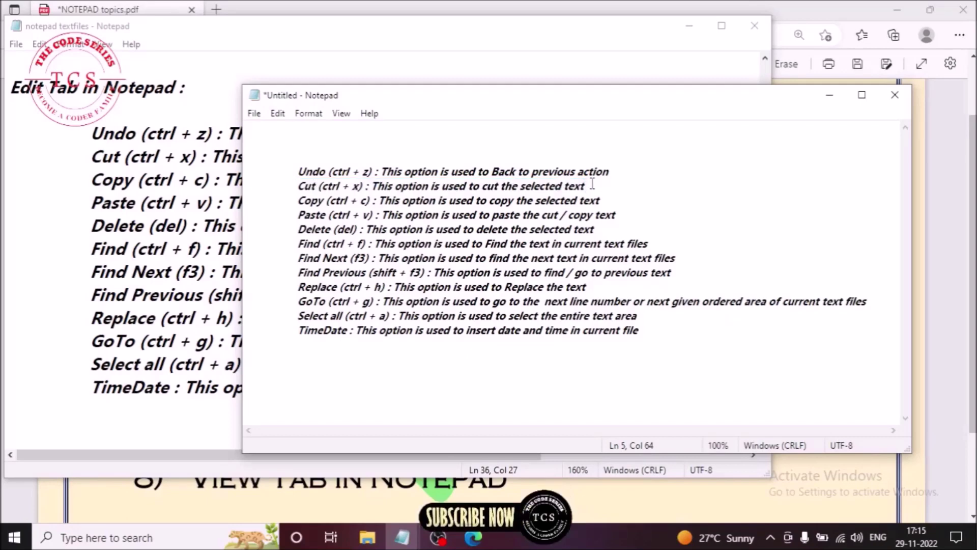
drag(372, 186, 587, 186)
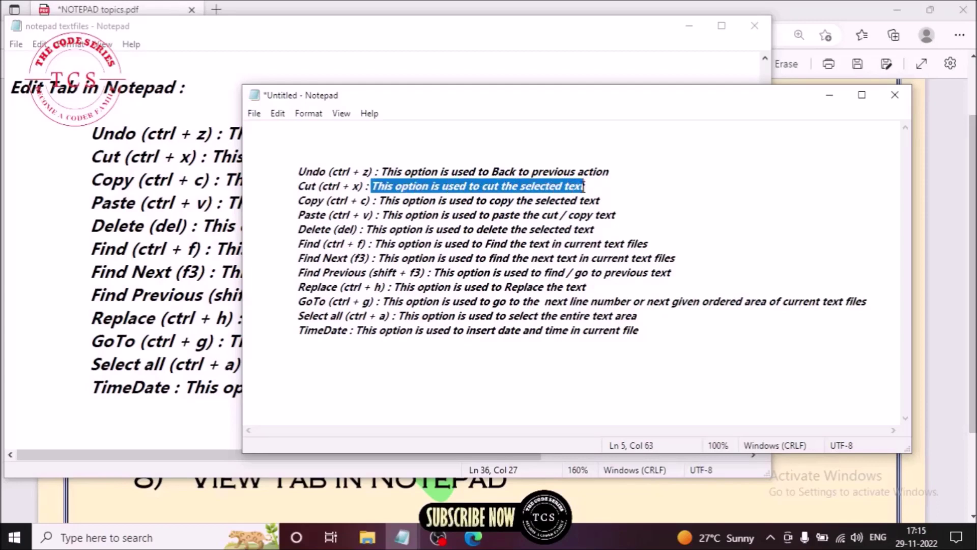
click(499, 185)
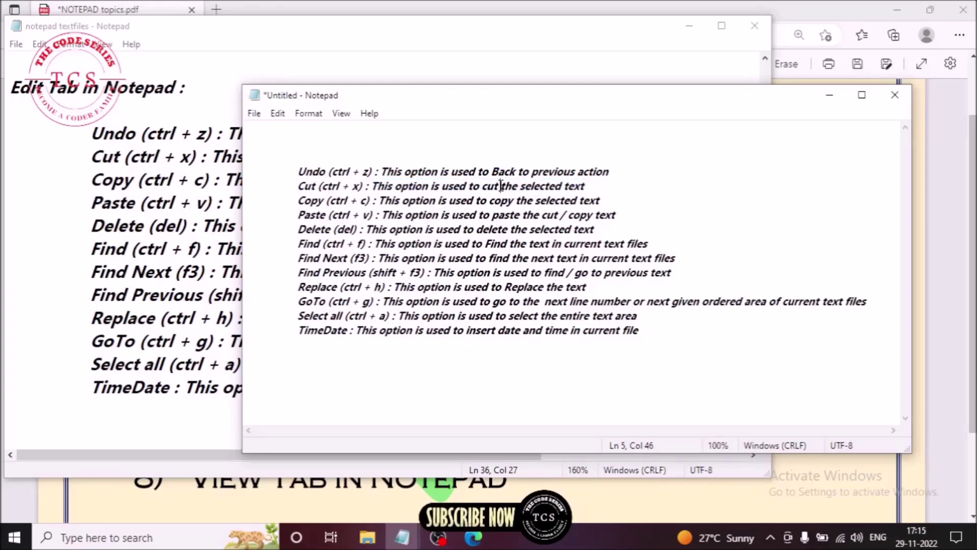
drag(524, 185, 590, 188)
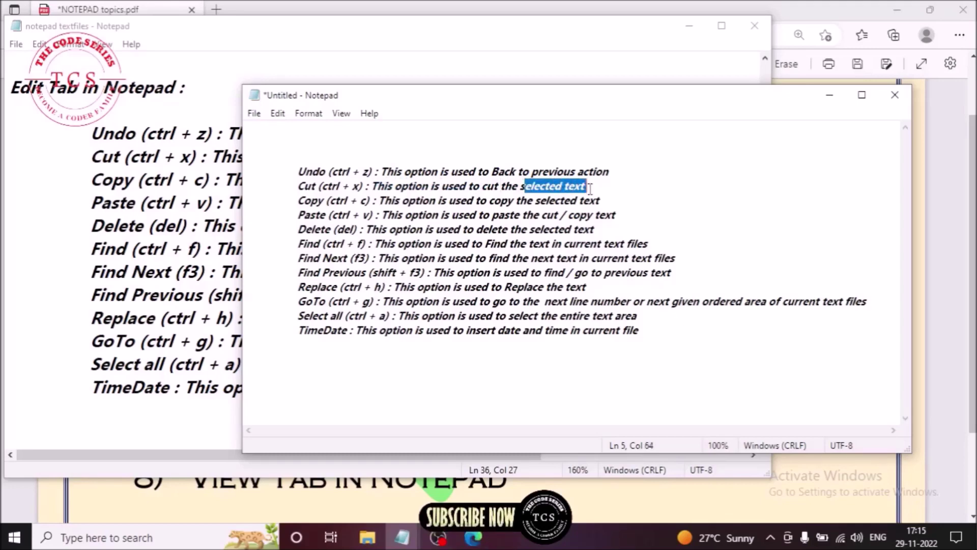
click(589, 188)
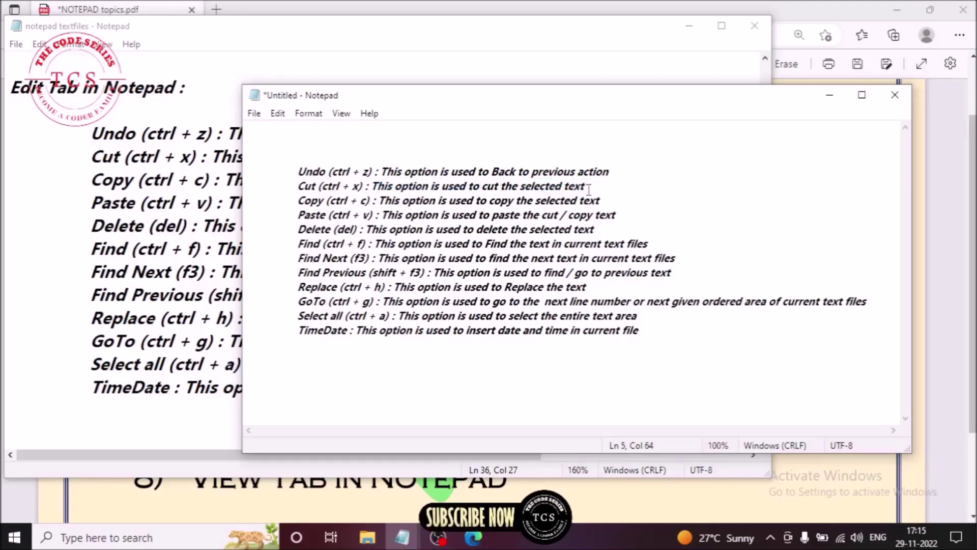
Enter RAM on the indented first line above the pasted options and cut that word.
click(446, 133)
text(RAM)
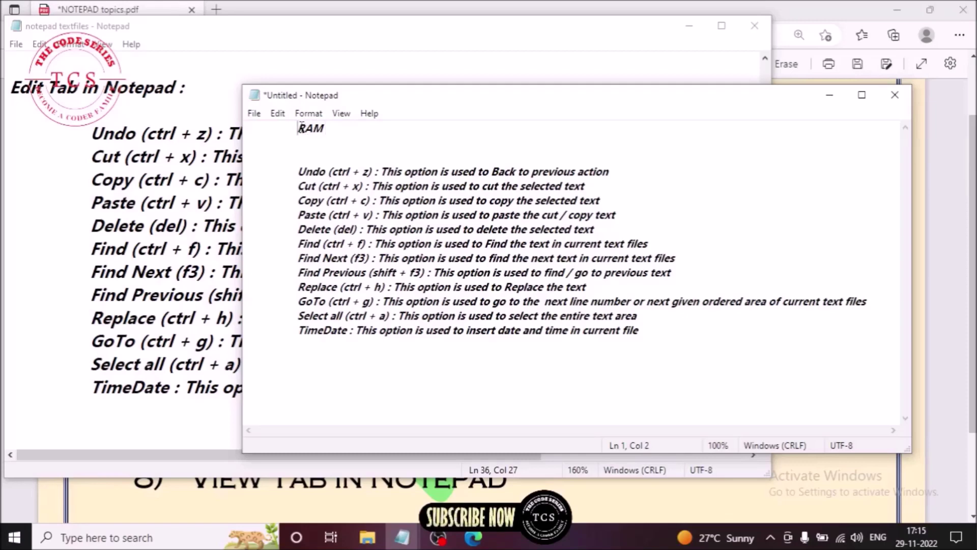
drag(298, 128, 325, 132)
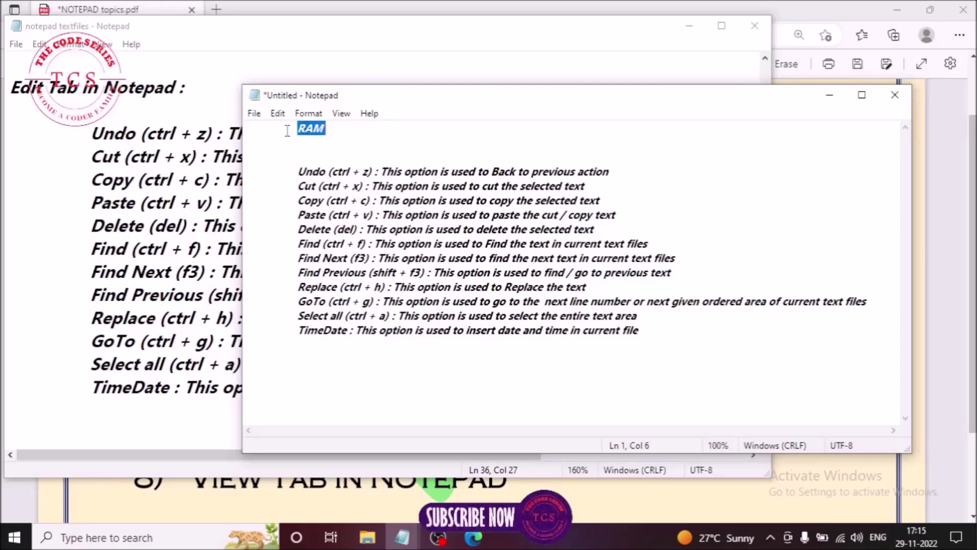
click(278, 113)
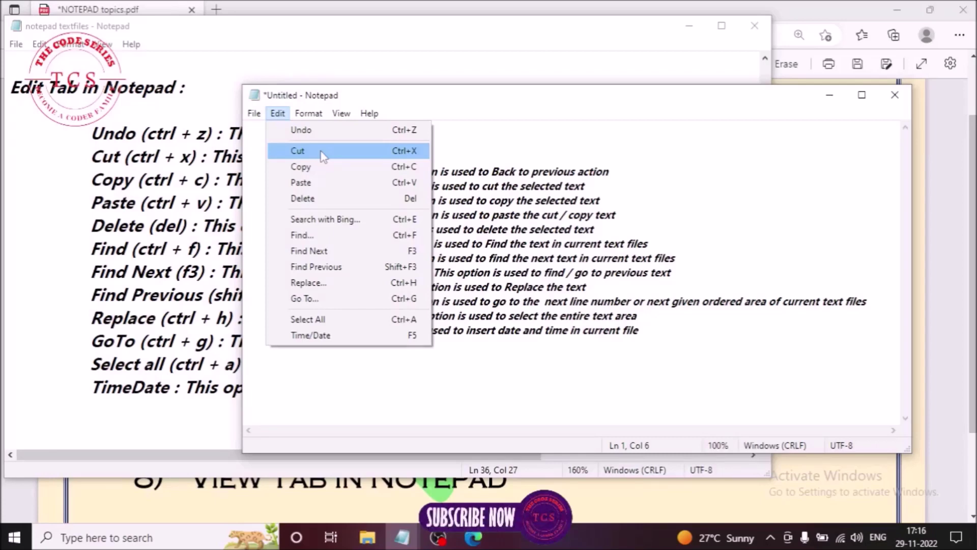
click(322, 151)
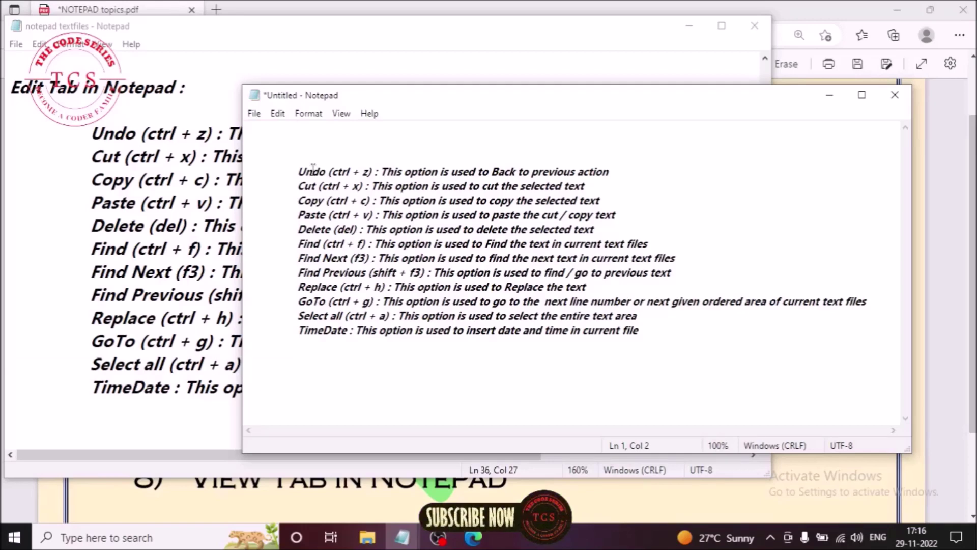
Launch Paint with a blank canvas to illustrate how cutting text works.
key(super+r)
text(P)
key(Down)
key(Return)
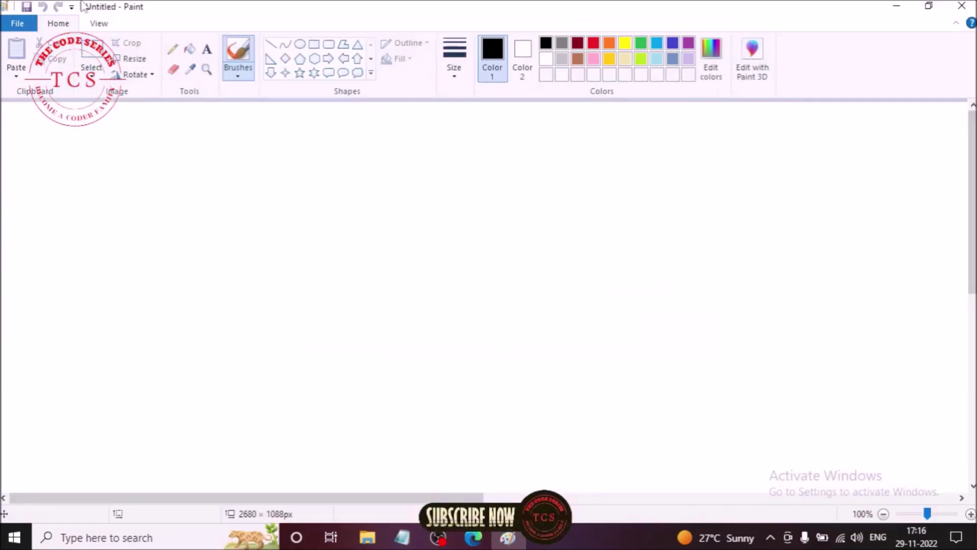
Draw a black rectangle outline about 233 × 136 px on the left part of the canvas.
click(92, 56)
drag(74, 282, 189, 355)
click(314, 44)
mouse_move(85, 281)
mouse_down()
mouse_move(116, 306)
mouse_move(244, 356)
mouse_move(254, 379)
mouse_up()
Add the text RAM inside the rectangle and move it down towards the rectangle's middle.
click(207, 49)
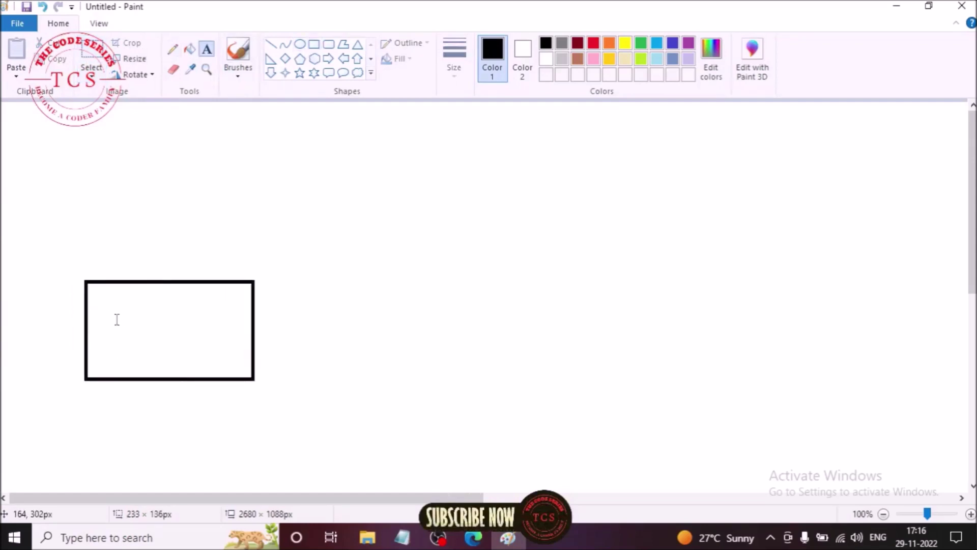
click(94, 310)
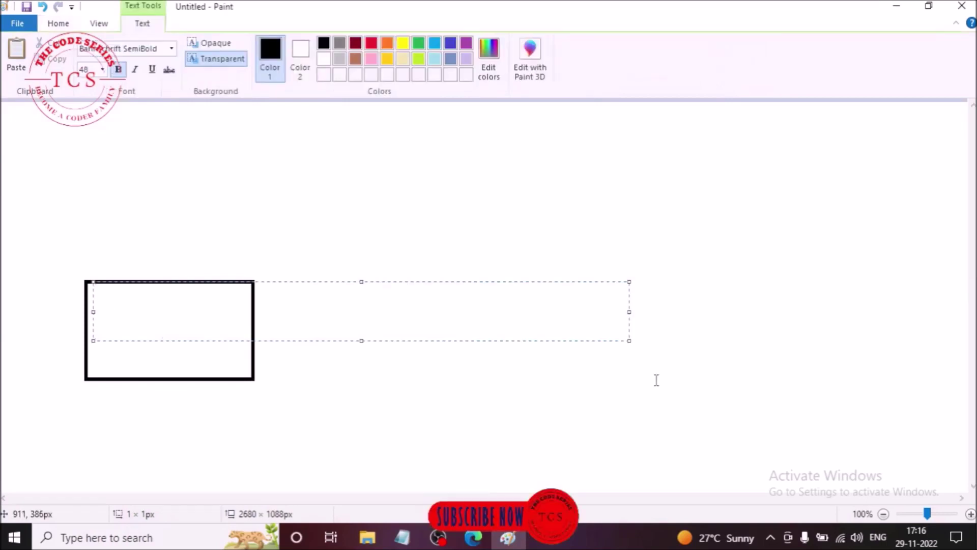
text(RAM)
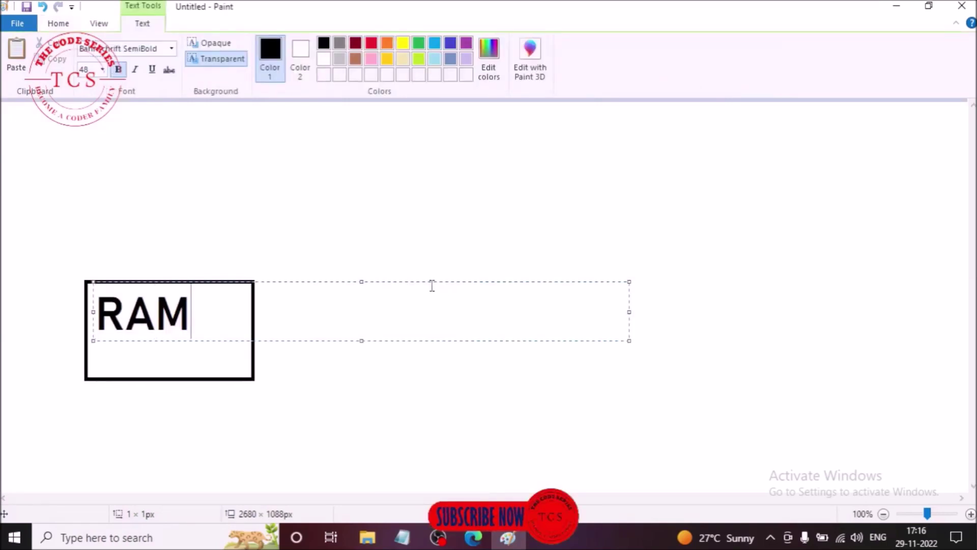
drag(308, 286, 312, 294)
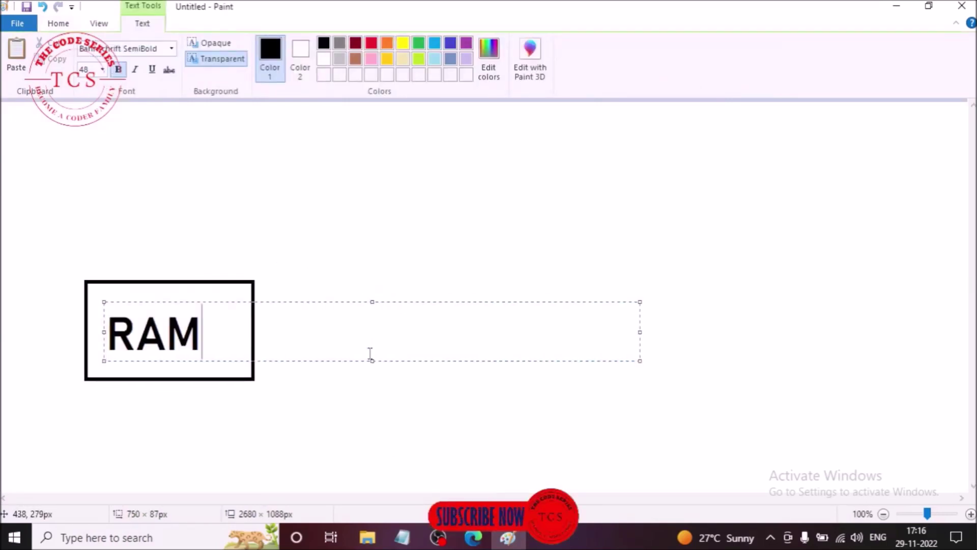
click(371, 356)
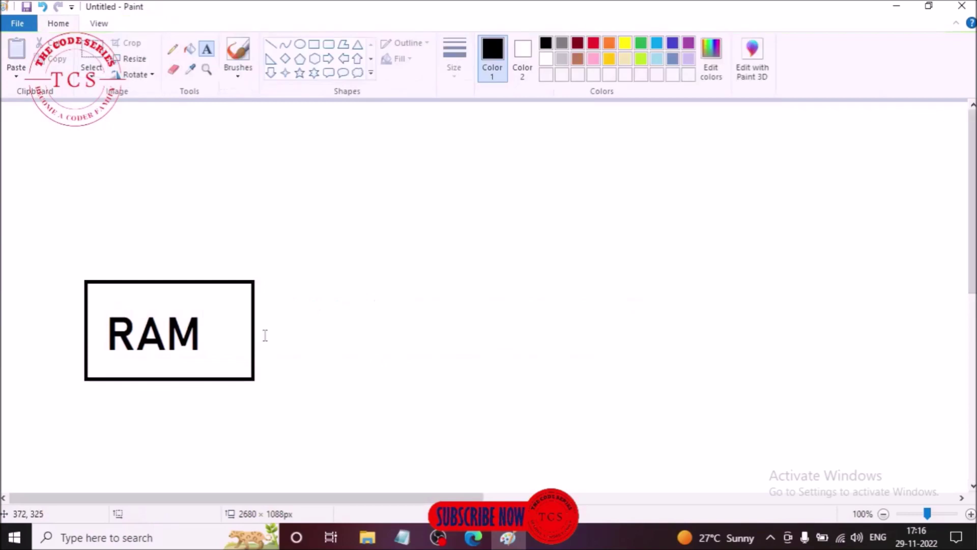
Select the rectangle together with the RAM text inside it.
click(92, 54)
drag(71, 274, 281, 402)
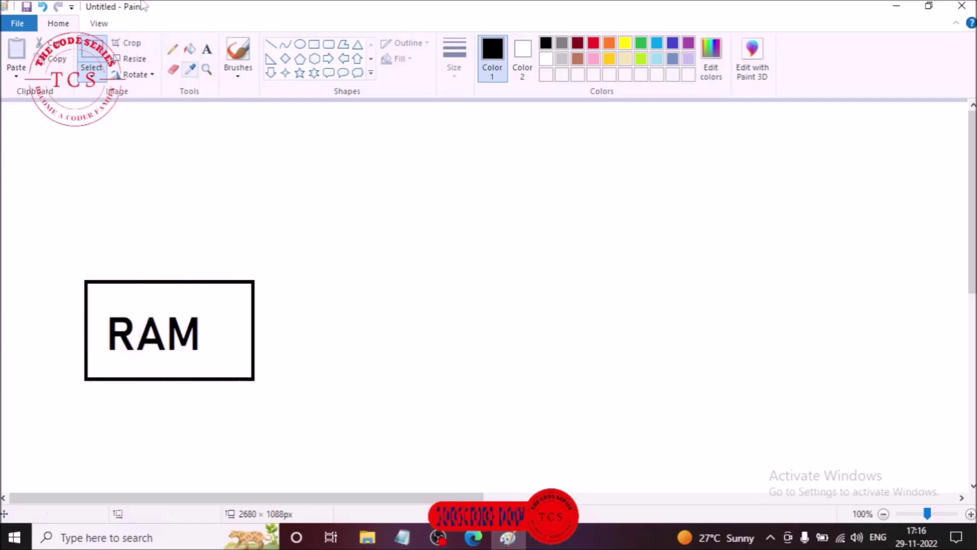
Draw an empty 315 × 173 px rectangle opposite the RAM rectangle, and a 151 × 84 px frame around the word RAM.
click(314, 44)
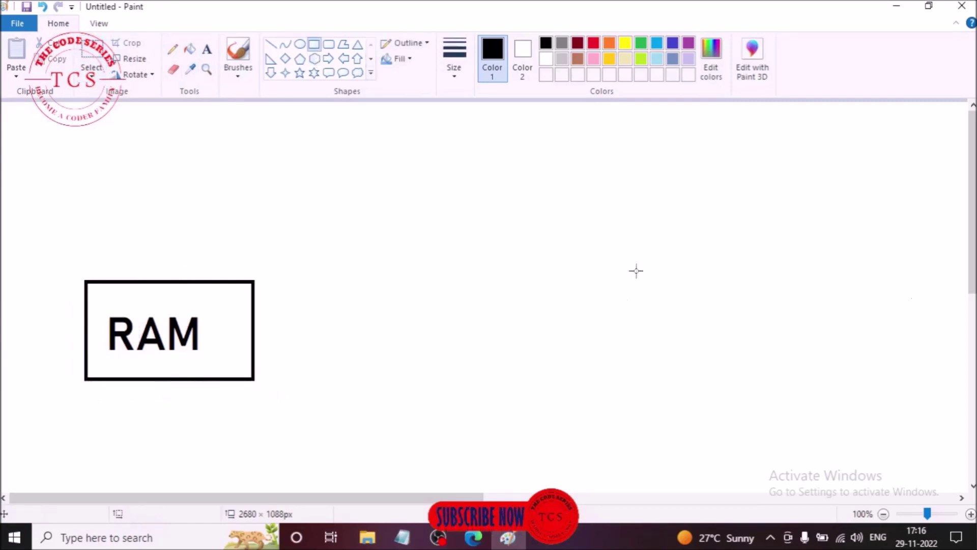
drag(657, 290, 886, 416)
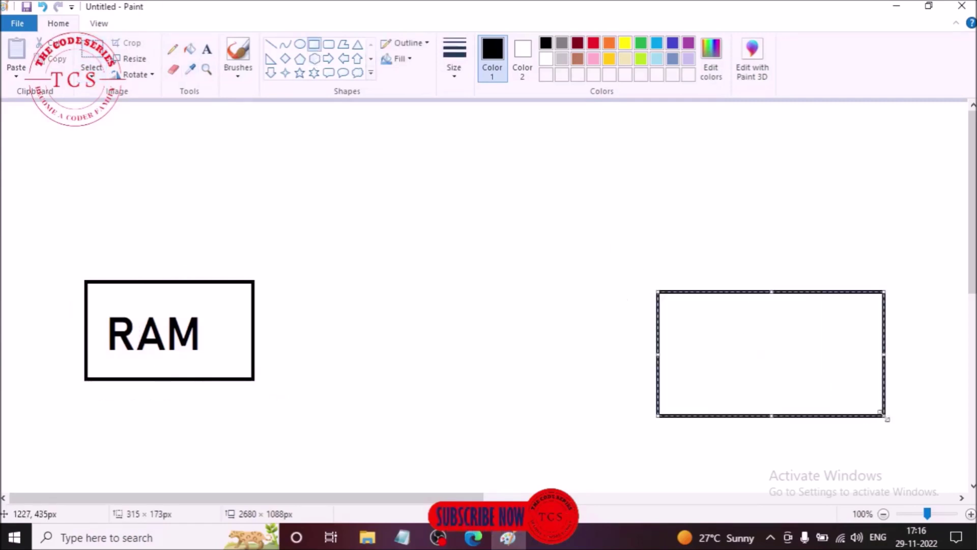
click(597, 348)
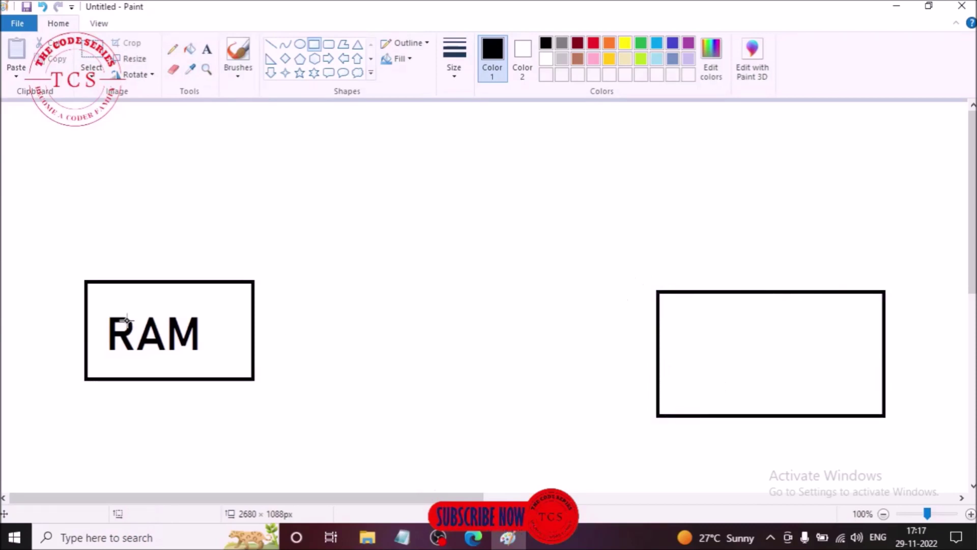
drag(100, 305, 209, 365)
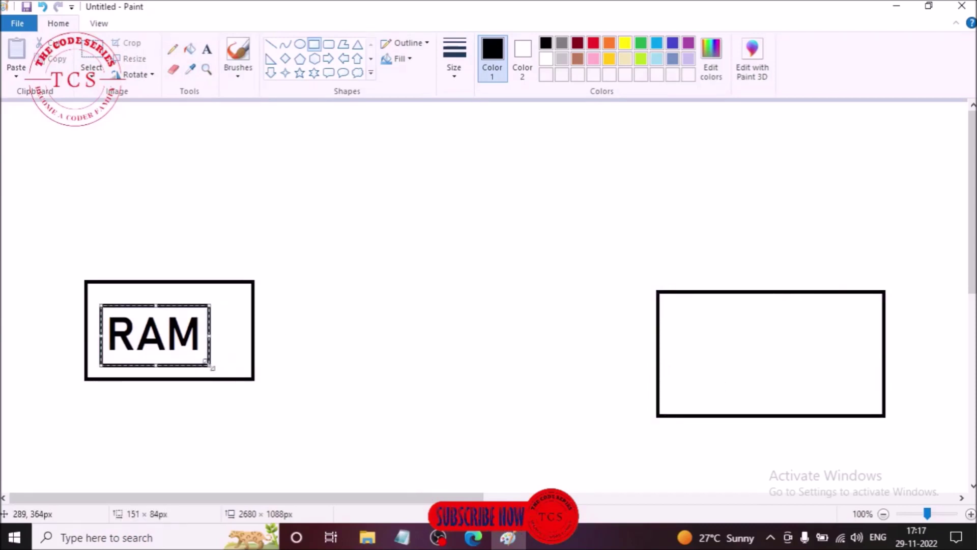
click(308, 391)
Sketch an arrow from the framed RAM label into the empty rectangle and undo its three line strokes.
click(270, 44)
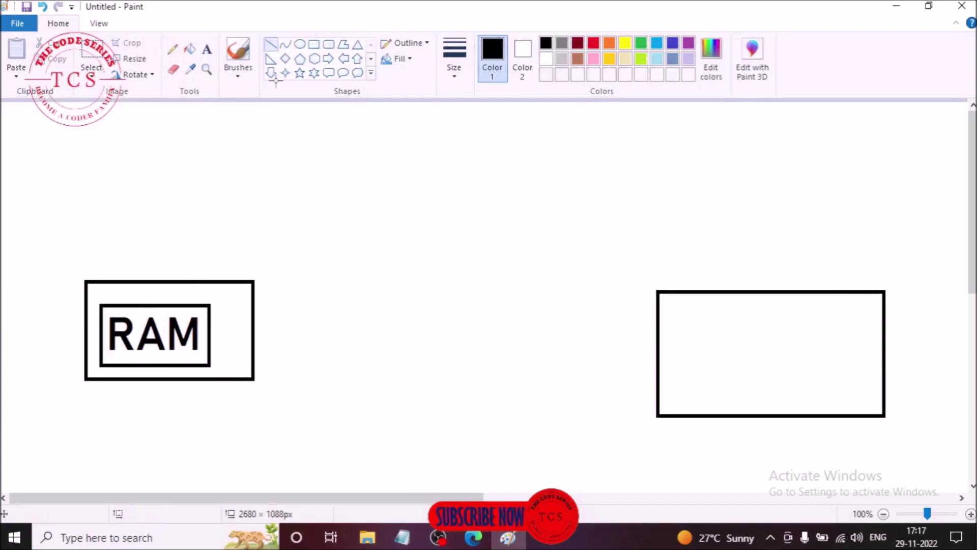
mouse_move(189, 346)
mouse_down()
mouse_move(749, 338)
mouse_move(746, 327)
mouse_move(757, 351)
mouse_move(747, 355)
mouse_up()
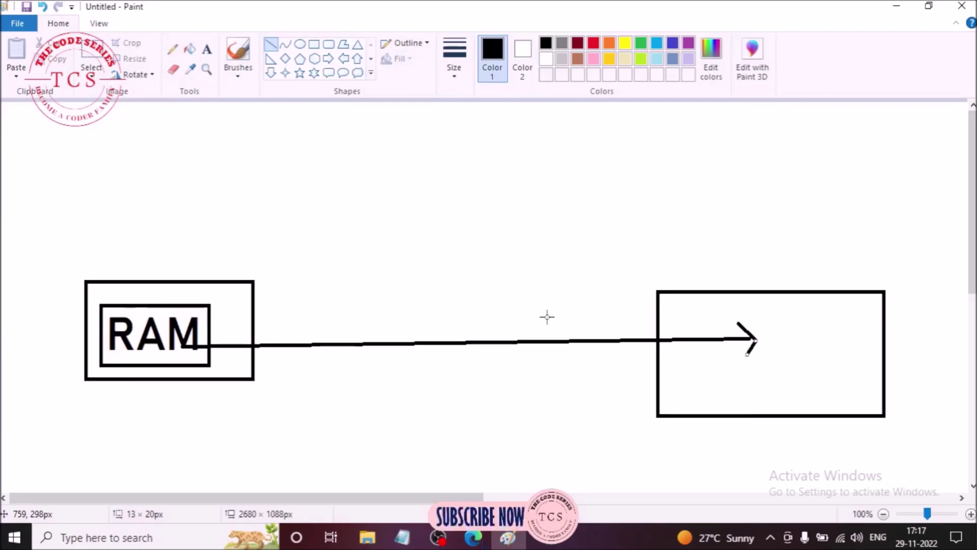
key(ctrl+z)
key(ctrl+z)
key(ctrl+z)
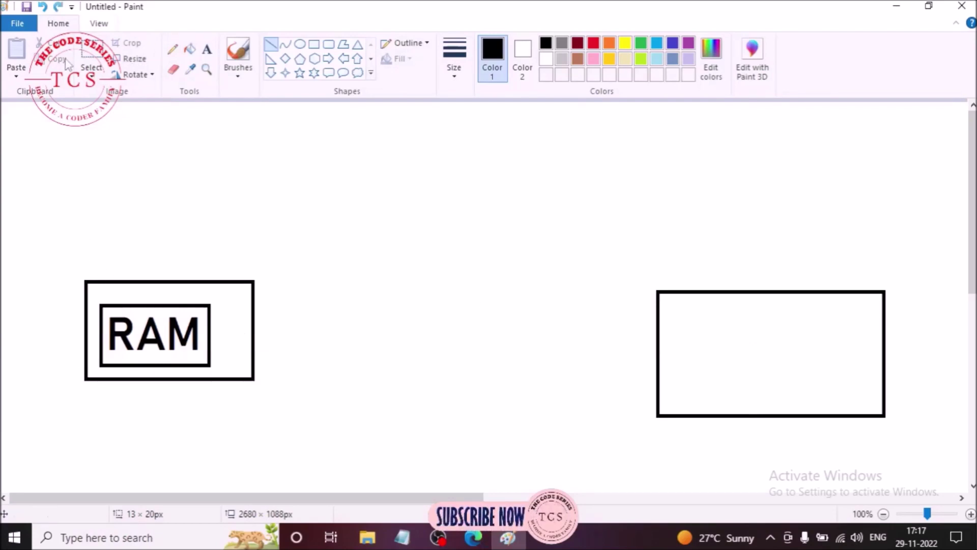
Delete the framed RAM label from its rectangle and undo the deletion.
click(91, 54)
drag(96, 301, 218, 373)
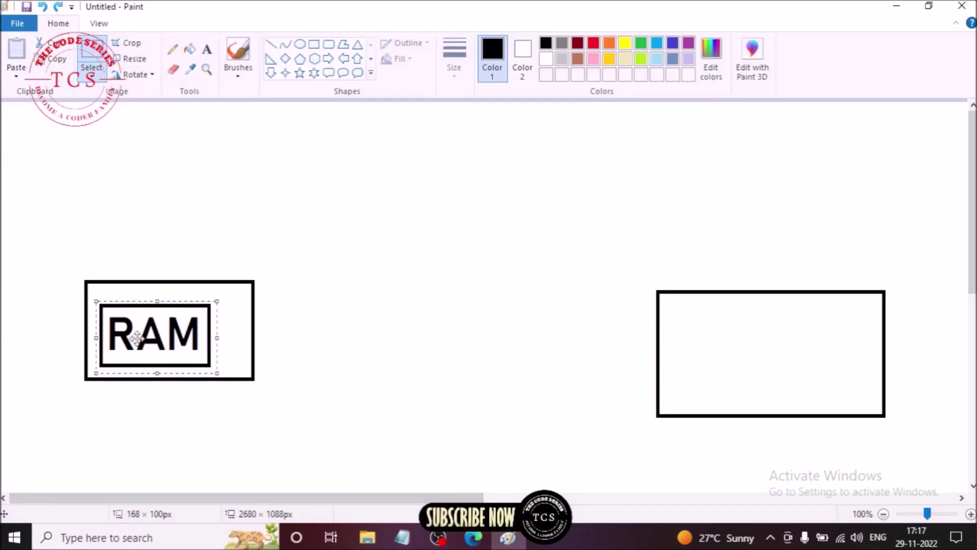
key(Delete)
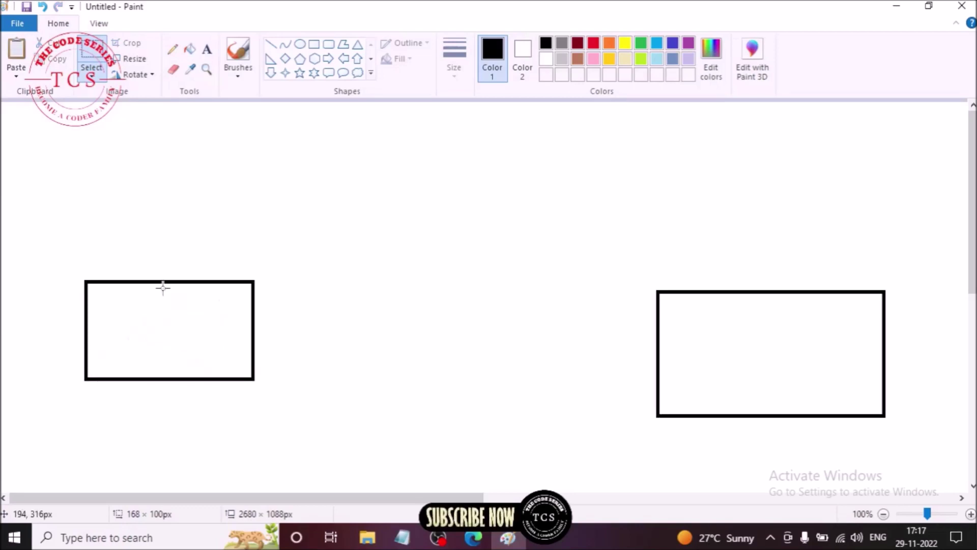
key(ctrl+z)
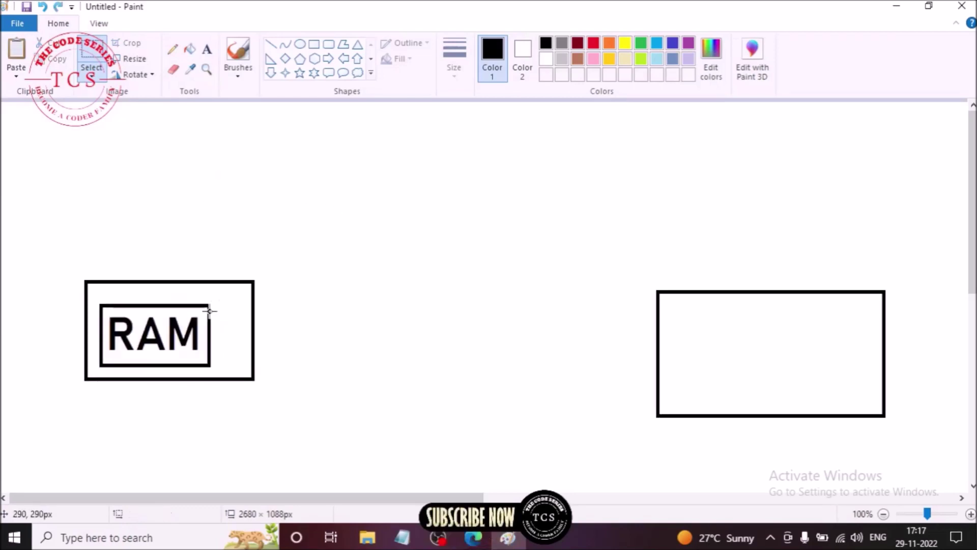
Move the framed RAM label into the larger empty rectangle and back into its original rectangle.
drag(97, 299, 214, 373)
drag(149, 340, 299, 221)
drag(432, 176, 436, 173)
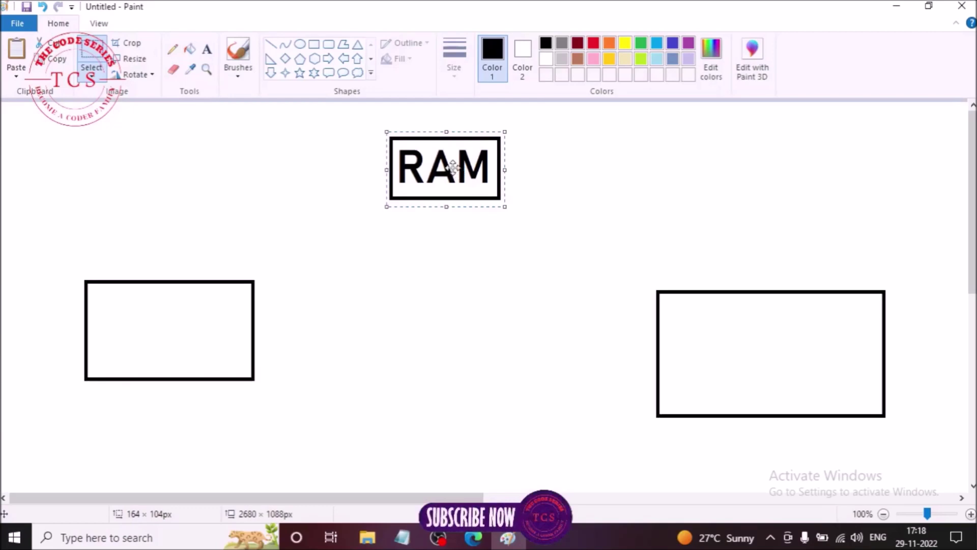
drag(453, 167, 773, 356)
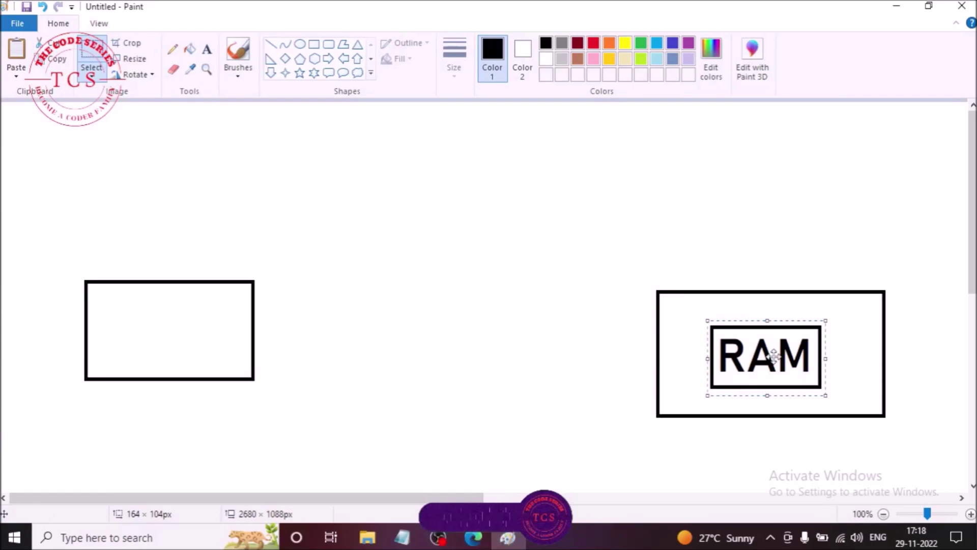
mouse_move(773, 356)
mouse_down()
mouse_move(144, 334)
mouse_move(435, 166)
mouse_move(666, 276)
mouse_move(791, 361)
mouse_up()
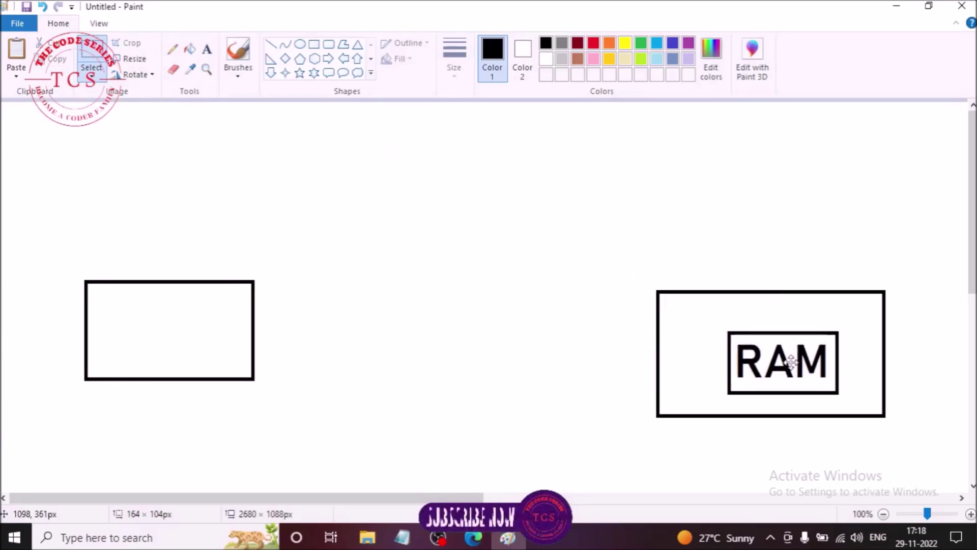
drag(790, 361, 172, 332)
click(385, 335)
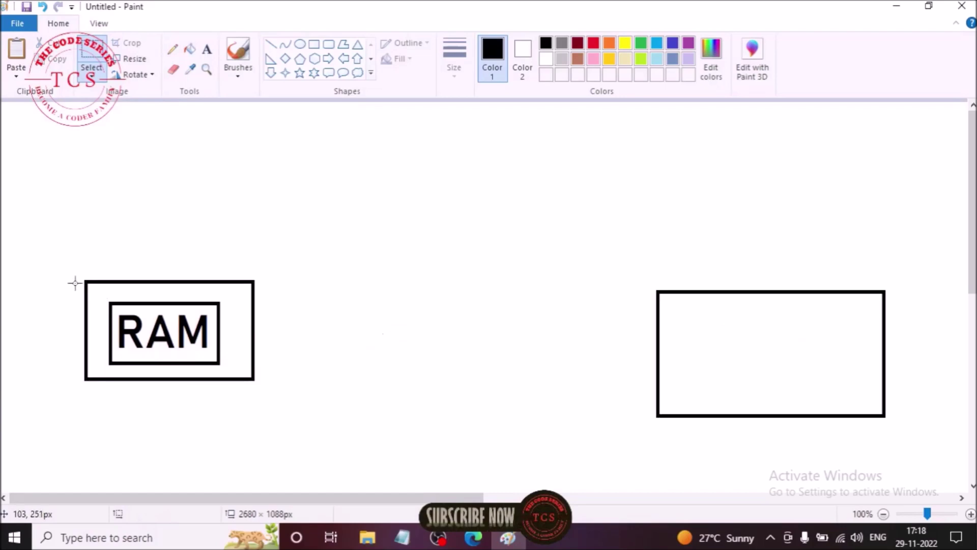
Copy the framed RAM label inside the smaller rectangle to the clipboard.
drag(107, 295, 228, 370)
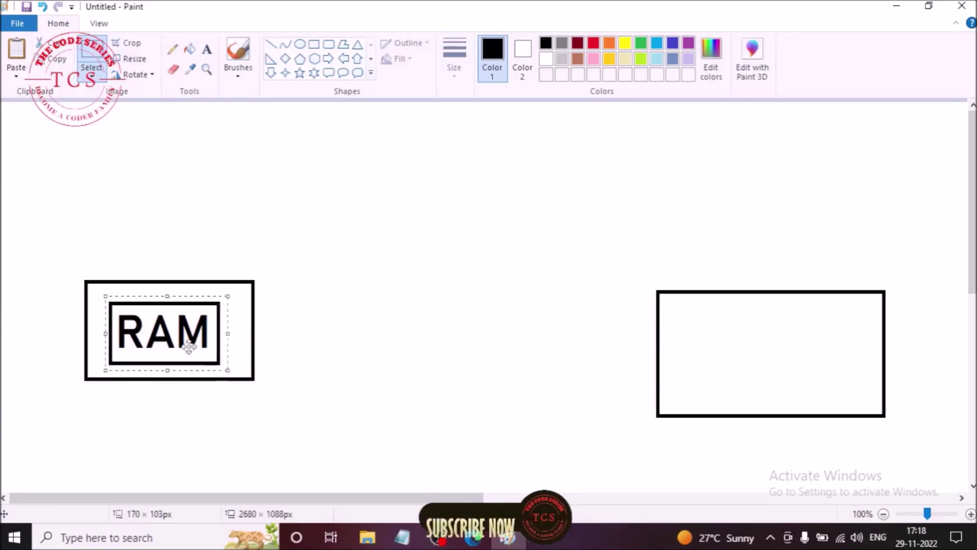
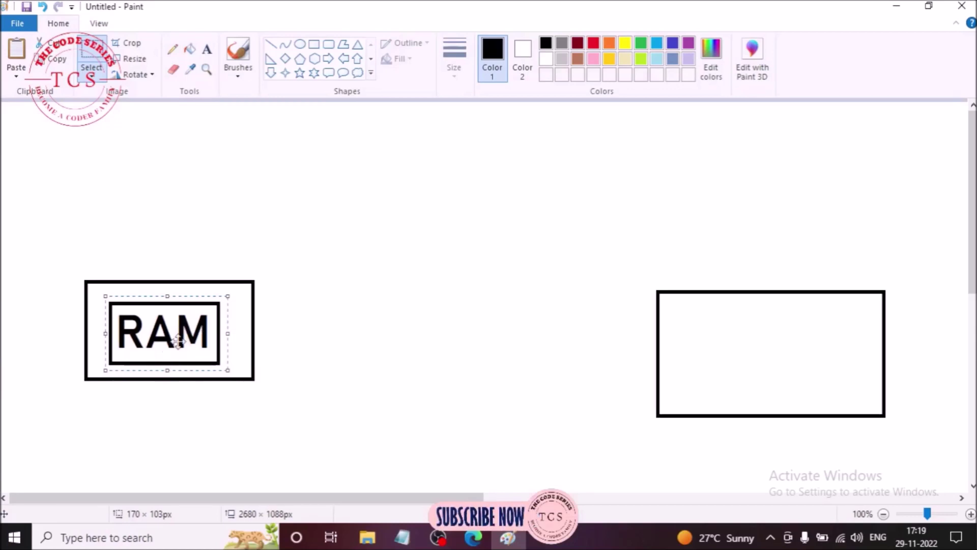
right_click(173, 331)
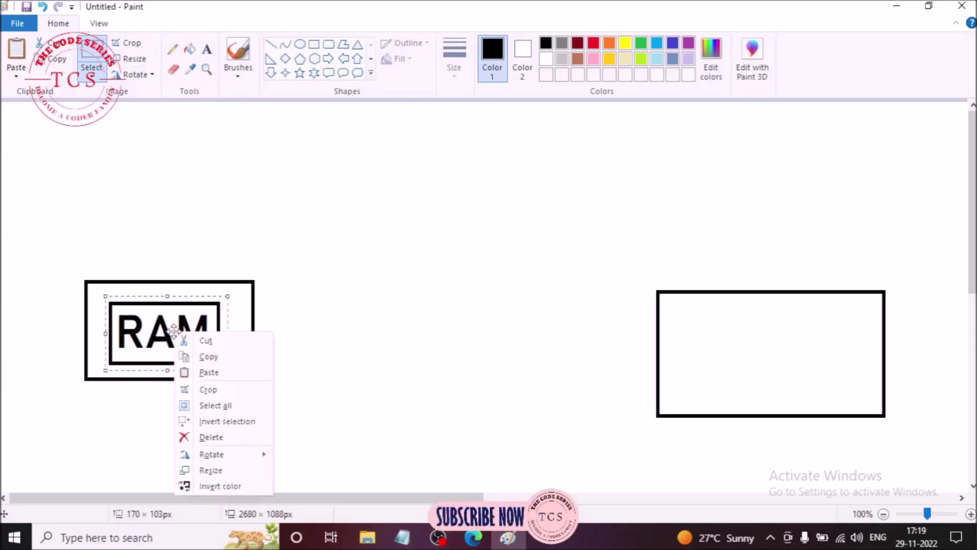
click(213, 358)
click(185, 205)
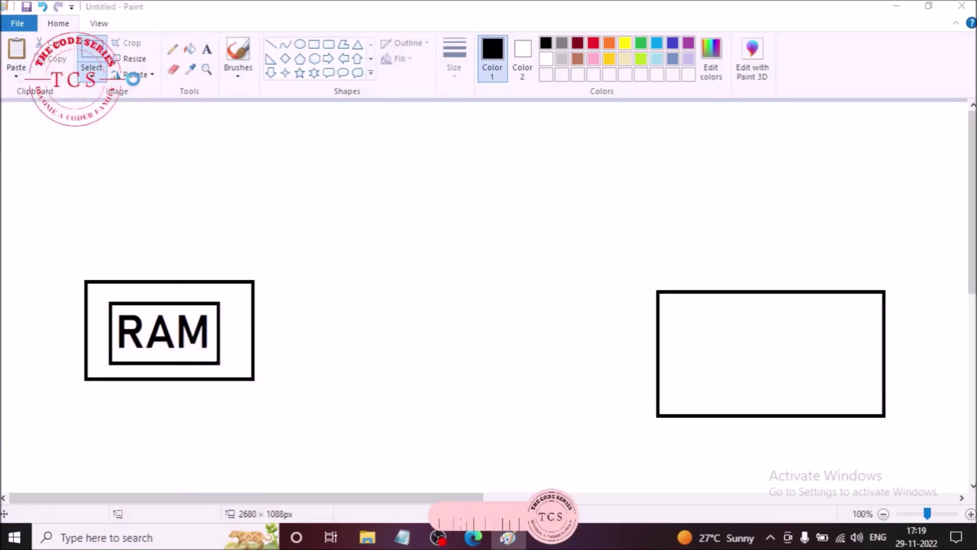
click(105, 102)
click(472, 9)
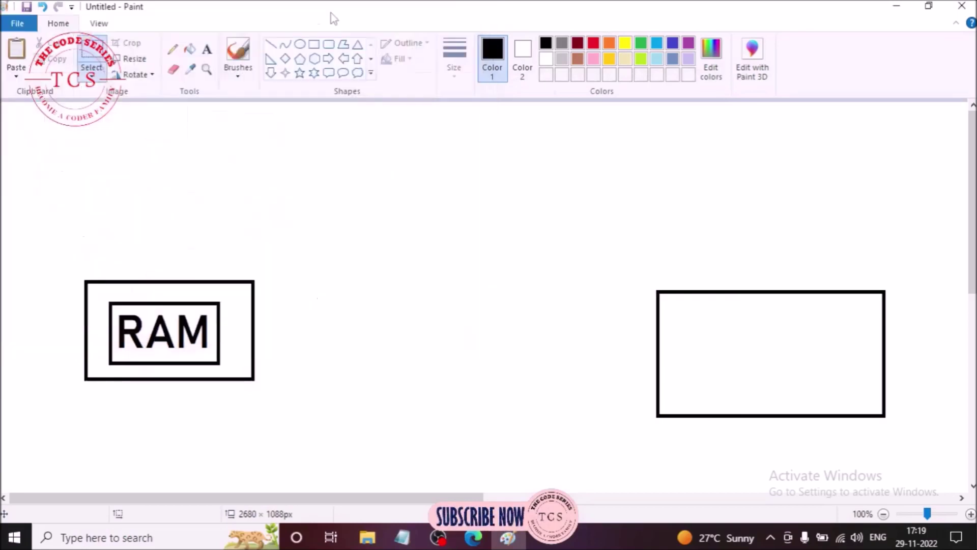
Paste a copy of the framed RAM label and place it inside the larger empty rectangle.
click(16, 71)
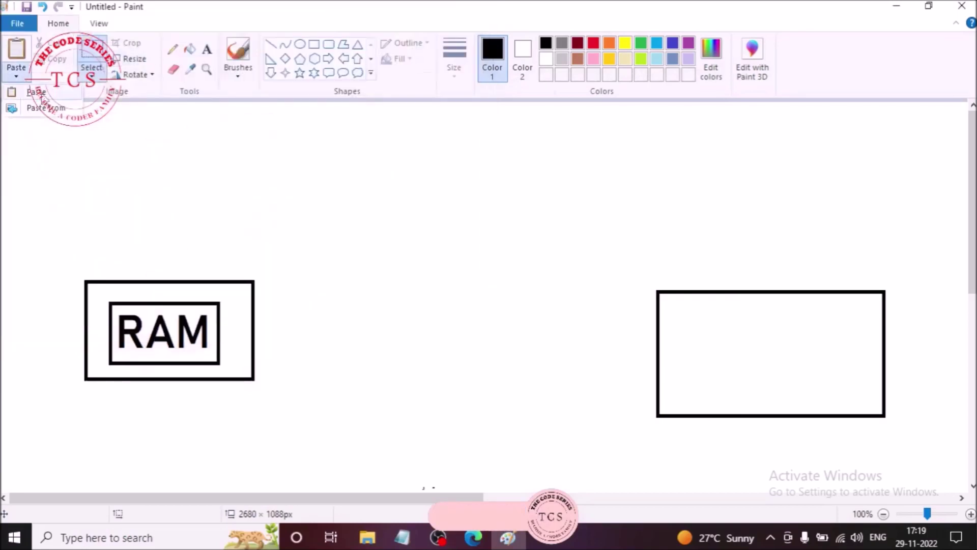
click(35, 92)
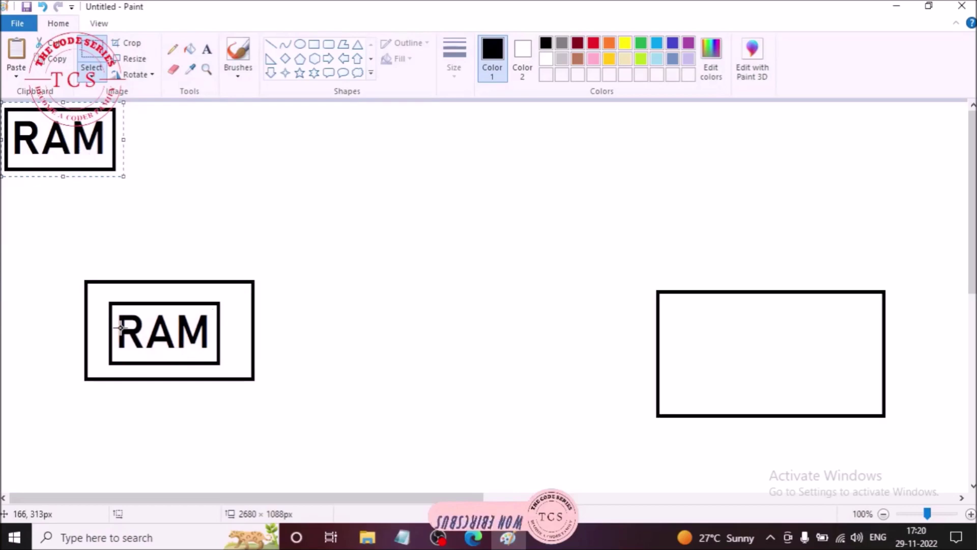
drag(87, 142, 746, 240)
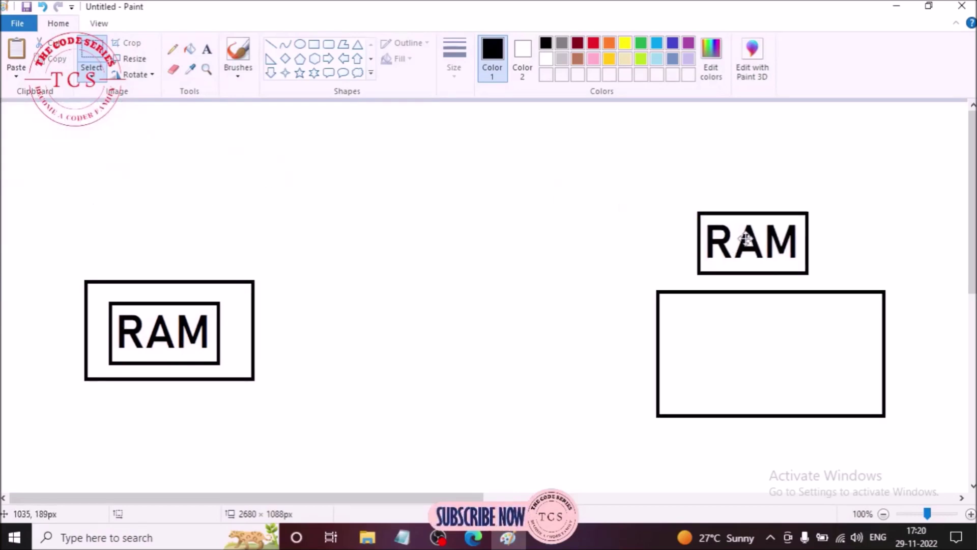
drag(746, 239, 757, 349)
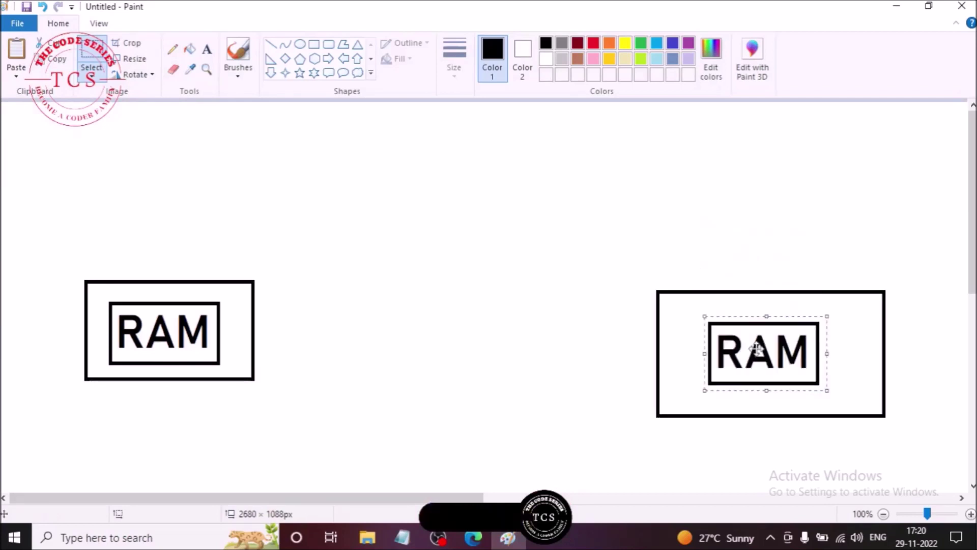
click(528, 294)
Paste two more RAM labels, one overlapping the copy in the larger rectangle and one just outside that rectangle's left edge.
click(12, 77)
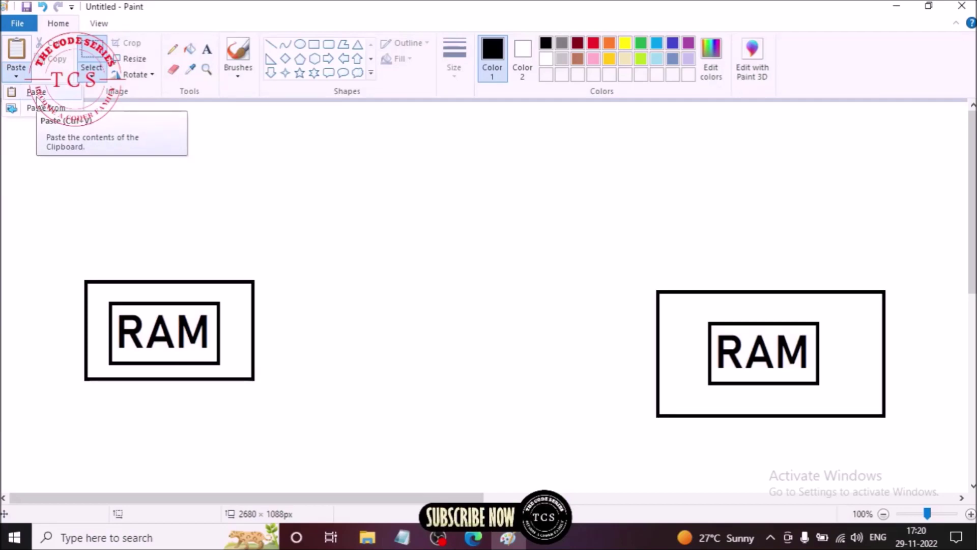
click(38, 93)
drag(49, 133, 815, 350)
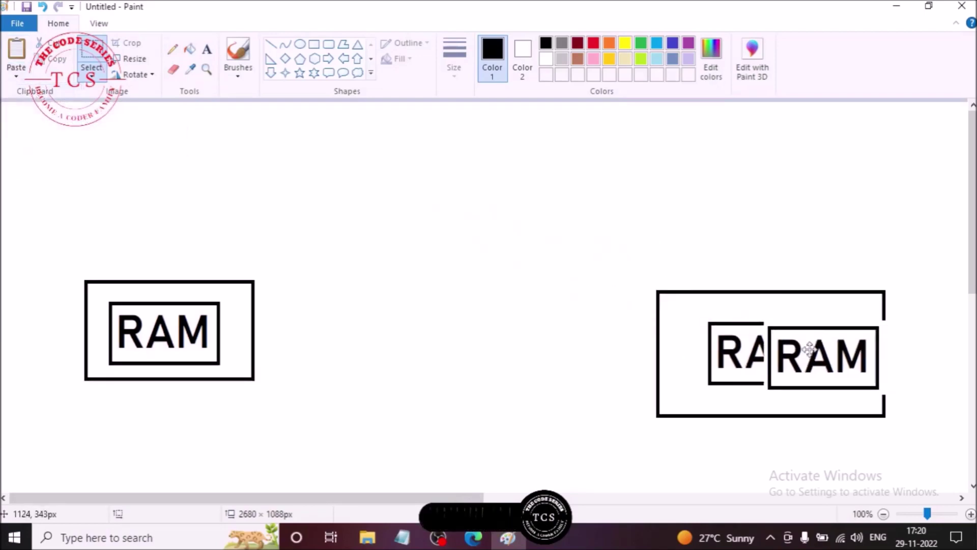
click(16, 74)
click(29, 94)
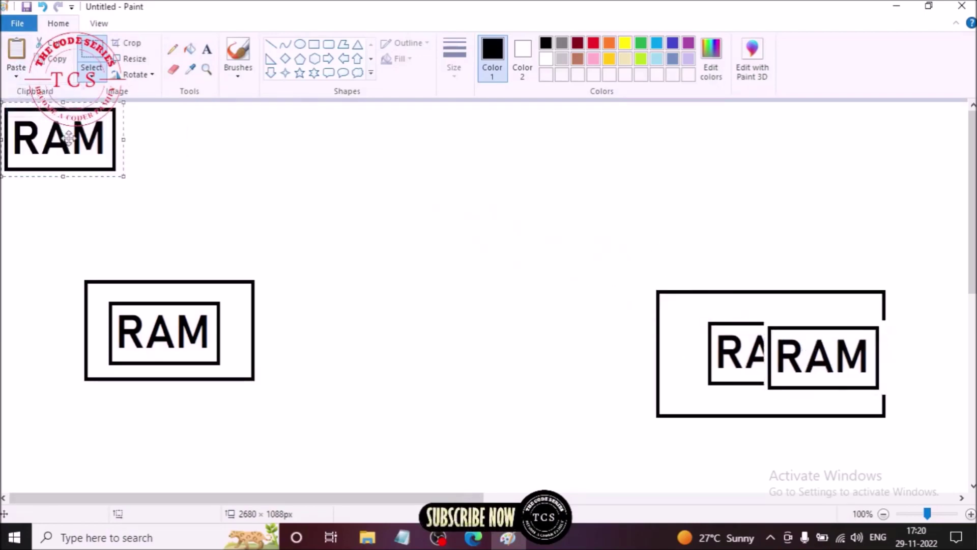
drag(69, 137, 591, 322)
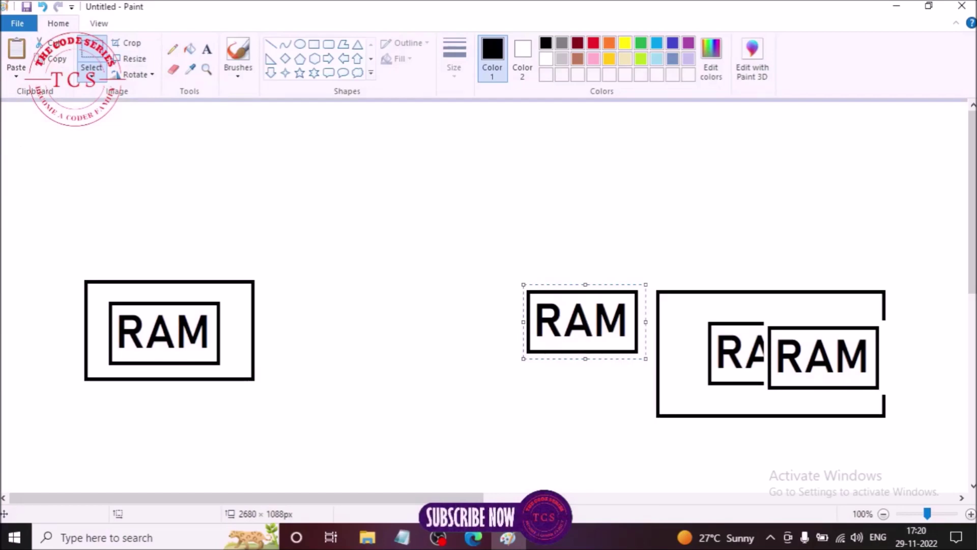
Close the Paint drawing without saving it and return to the untitled Notepad window.
click(962, 6)
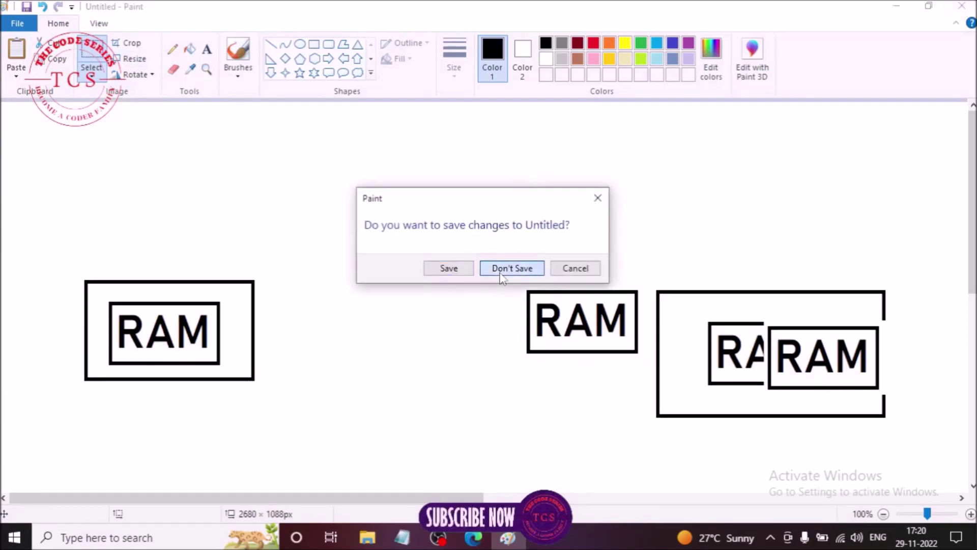
click(510, 268)
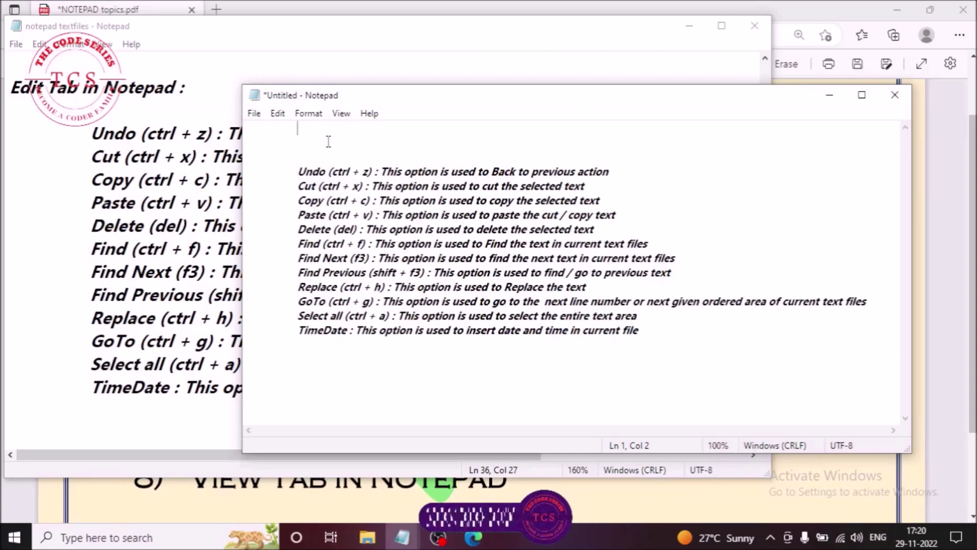
click(255, 114)
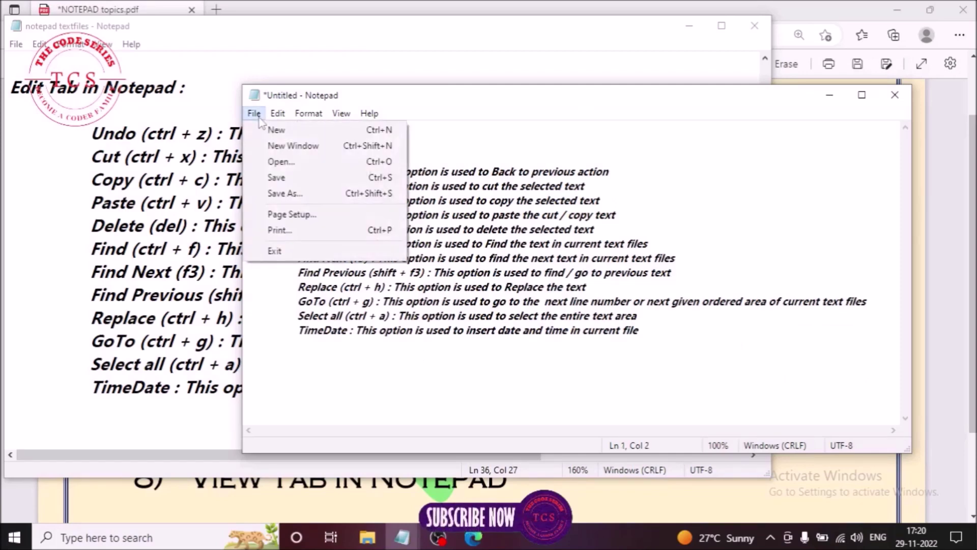
mouse_move(284, 121)
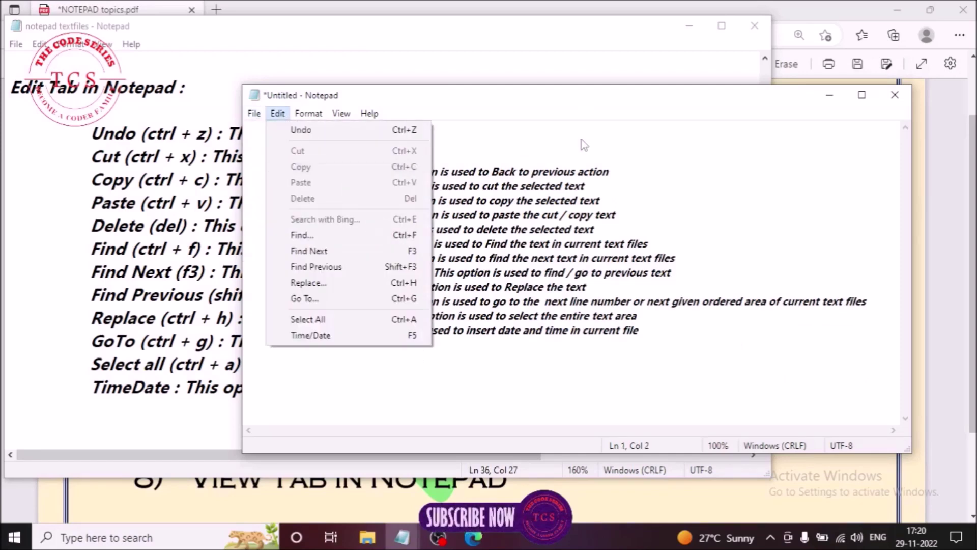
click(275, 140)
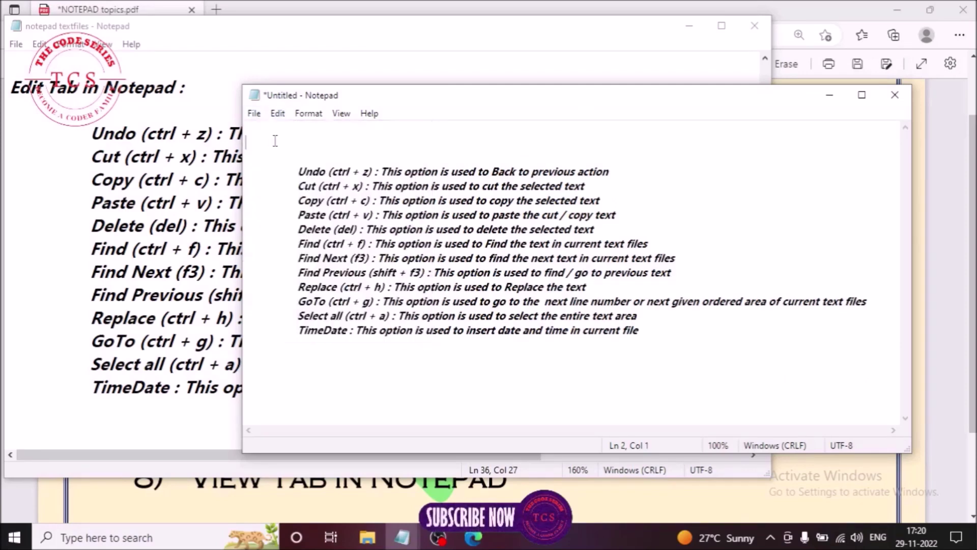
click(273, 114)
click(274, 114)
Enter RAM on the first line of the untitled note and select the word.
click(405, 133)
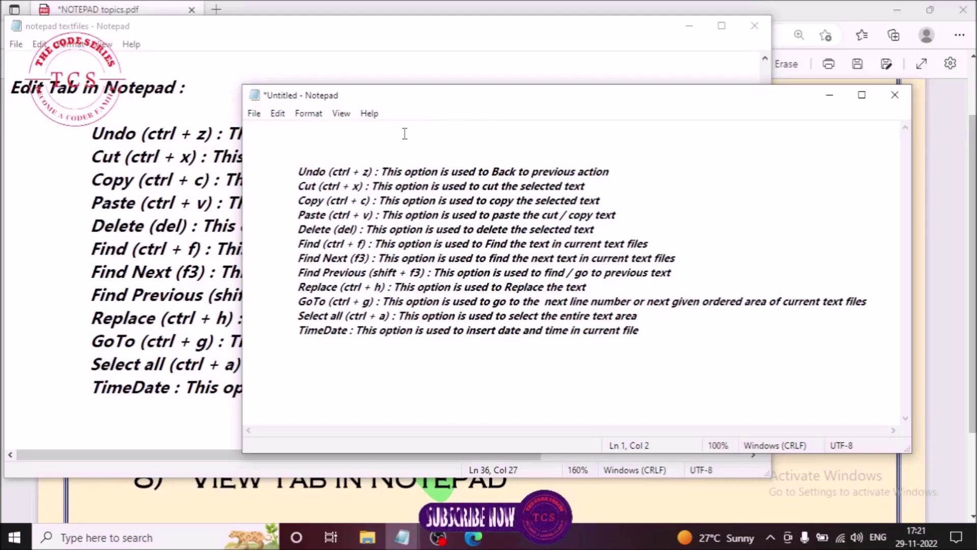
text(RAM)
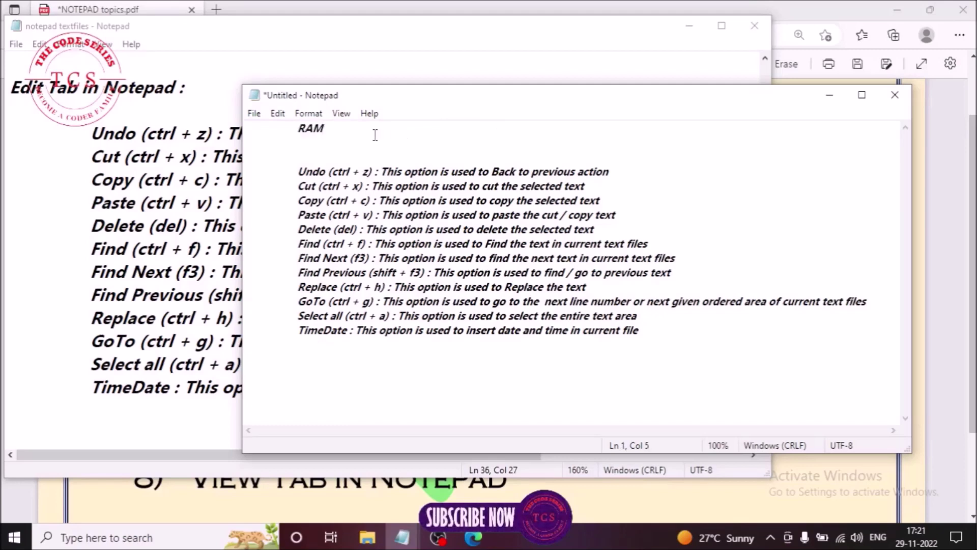
drag(324, 133, 297, 134)
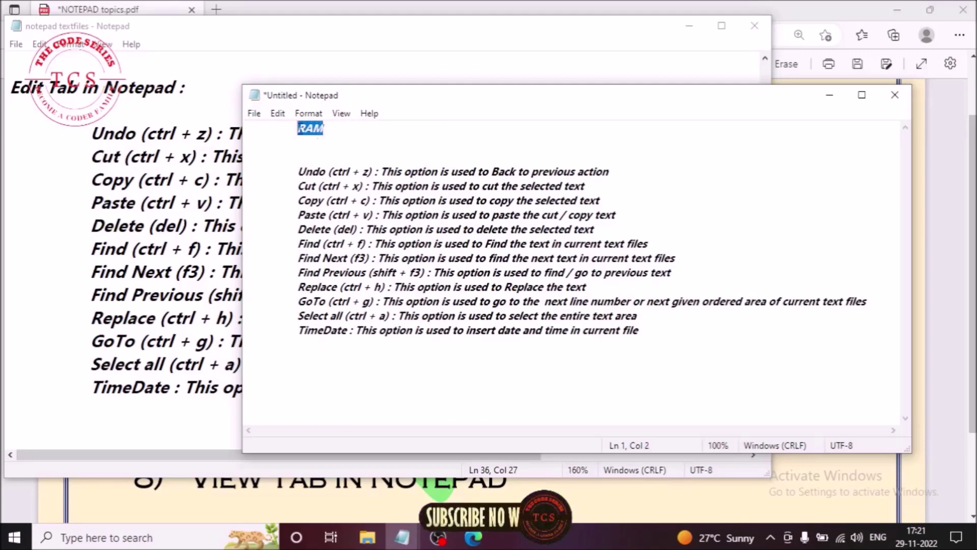
Cut the selected RAM from the first line and paste it on line 17, below the TimeDate entry.
click(278, 113)
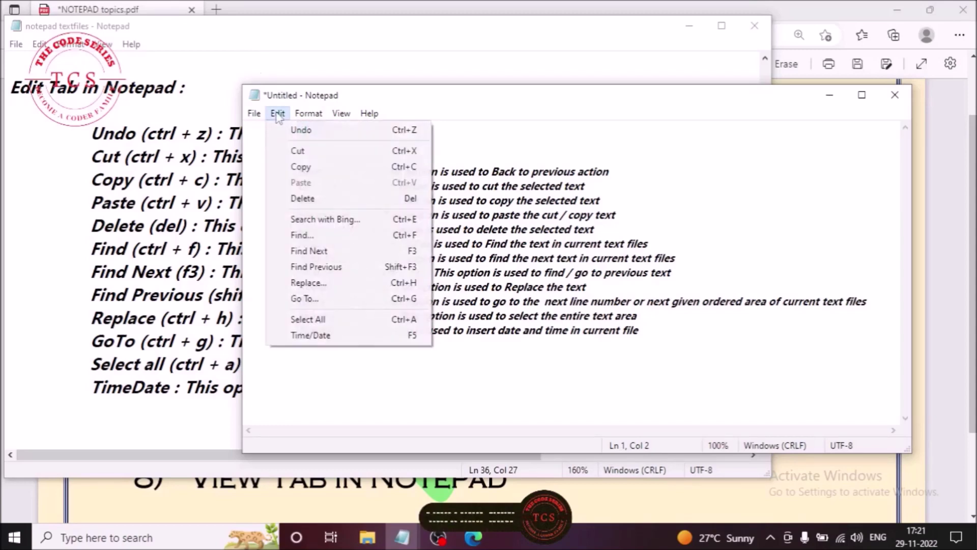
click(294, 151)
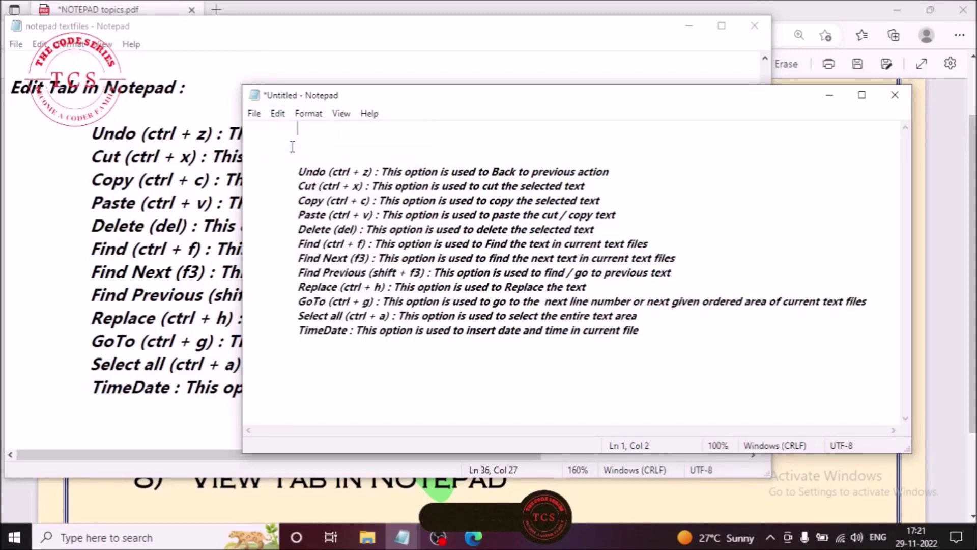
click(364, 371)
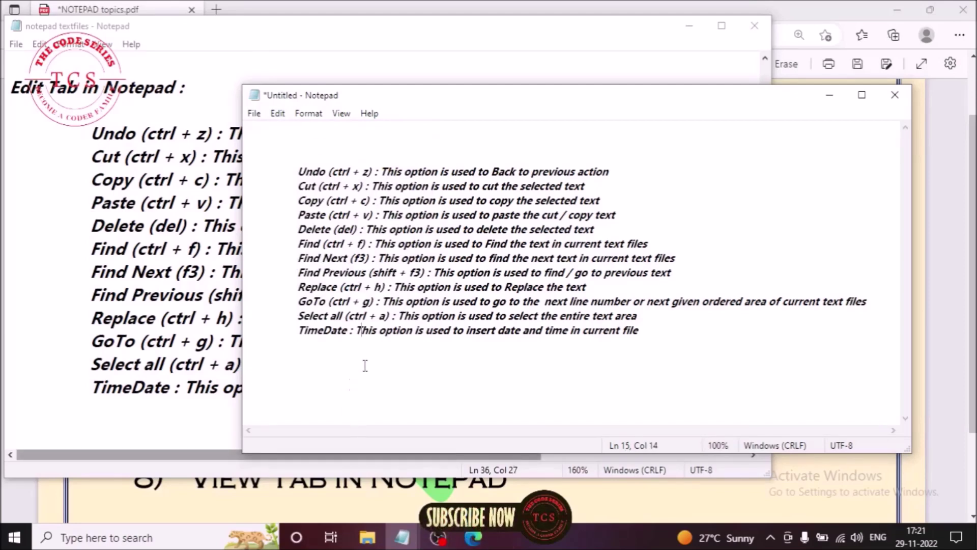
click(725, 355)
key(Down)
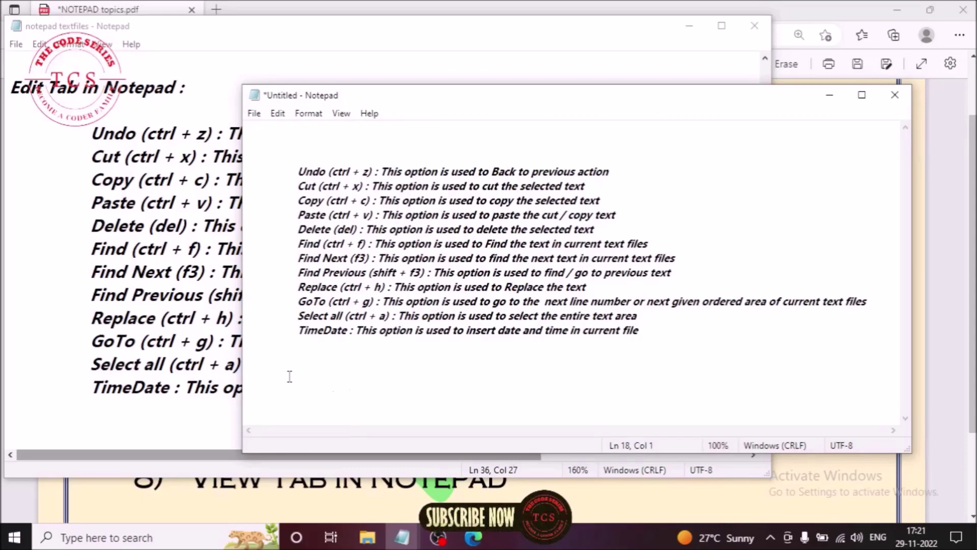
click(349, 361)
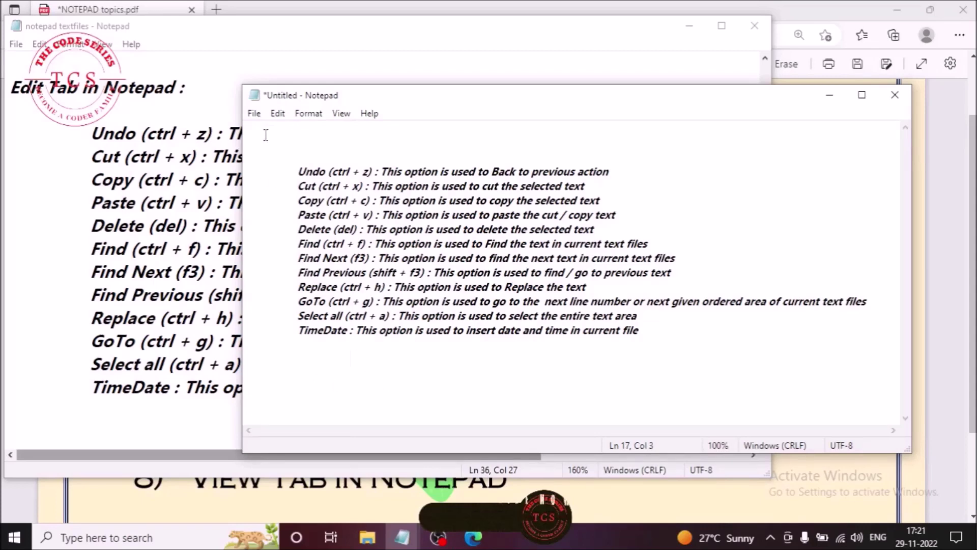
click(278, 113)
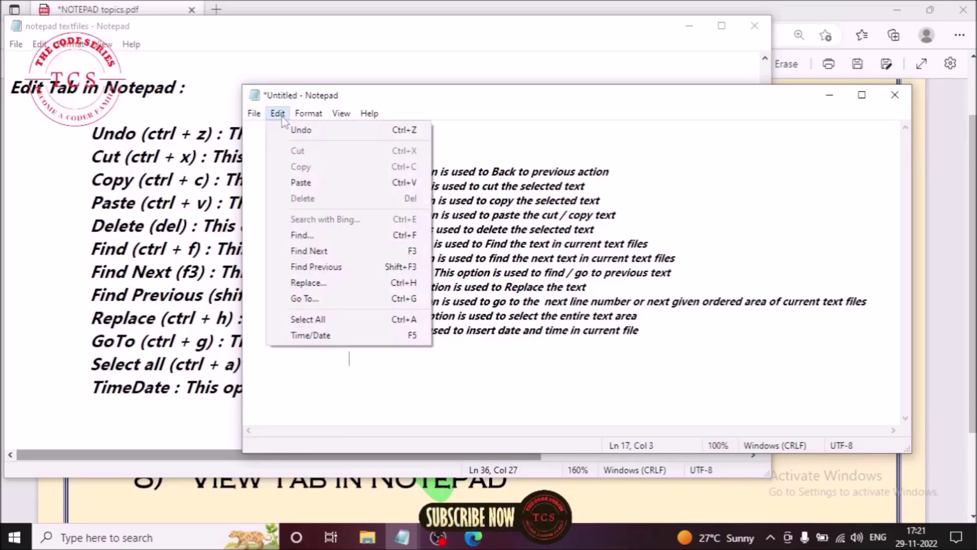
click(313, 183)
click(344, 131)
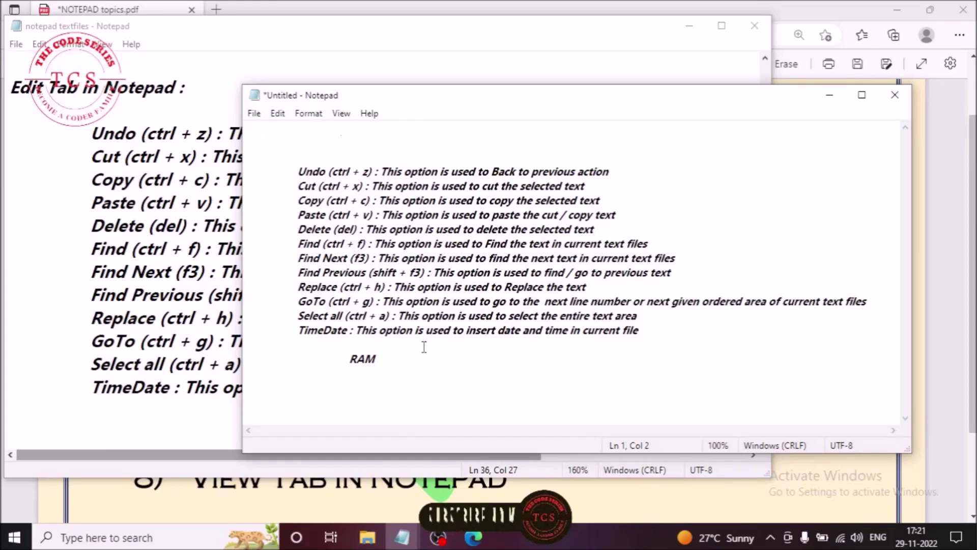
Cut RAM from below the list and paste it back on the first line of the note.
drag(378, 359, 349, 359)
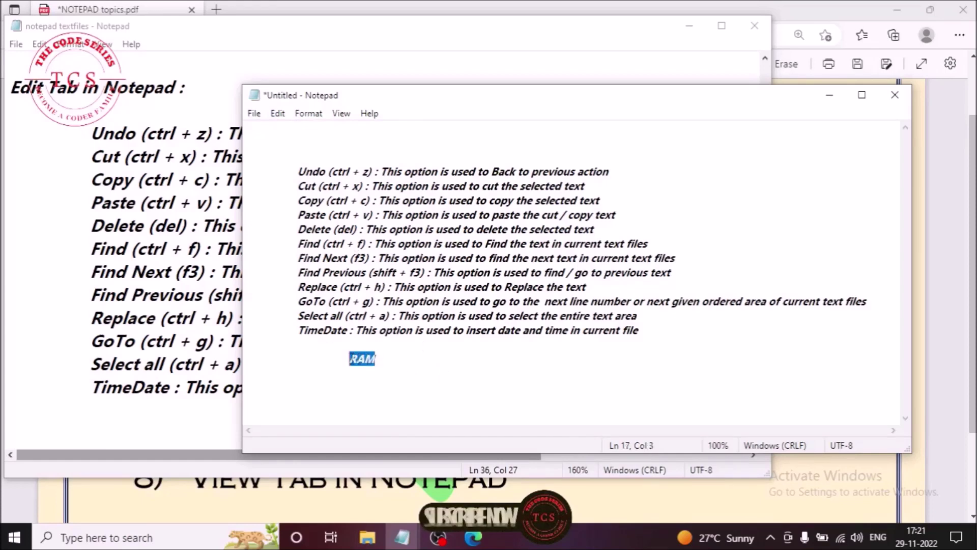
click(350, 137)
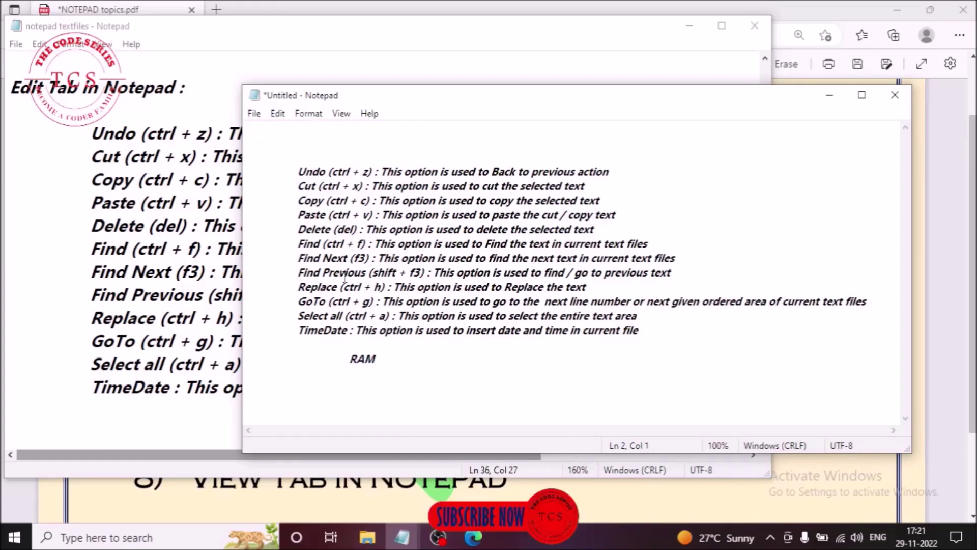
drag(377, 359, 350, 360)
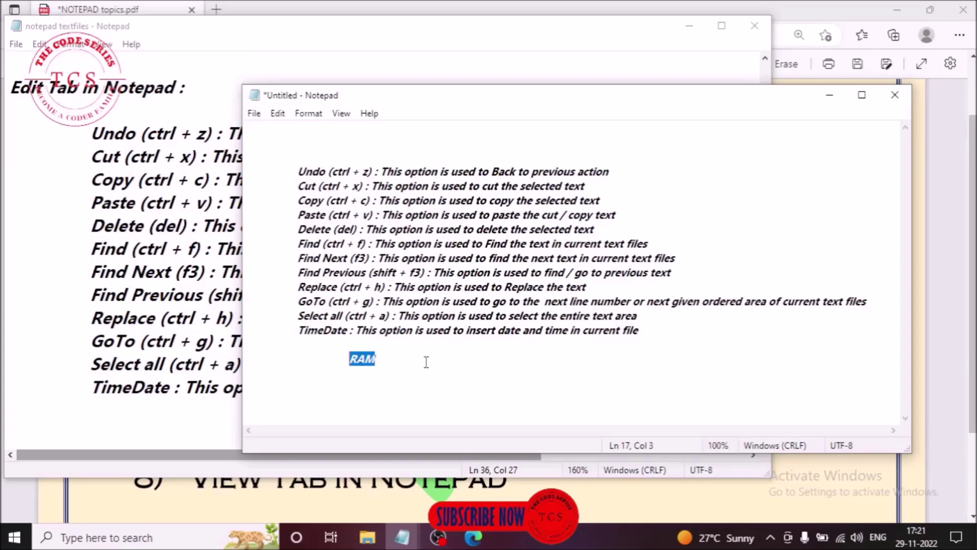
key(ctrl+x)
click(365, 134)
key(ctrl+v)
Delete RAM from the first line and enter RAM again on line 17, below the TimeDate entry.
drag(323, 133, 295, 130)
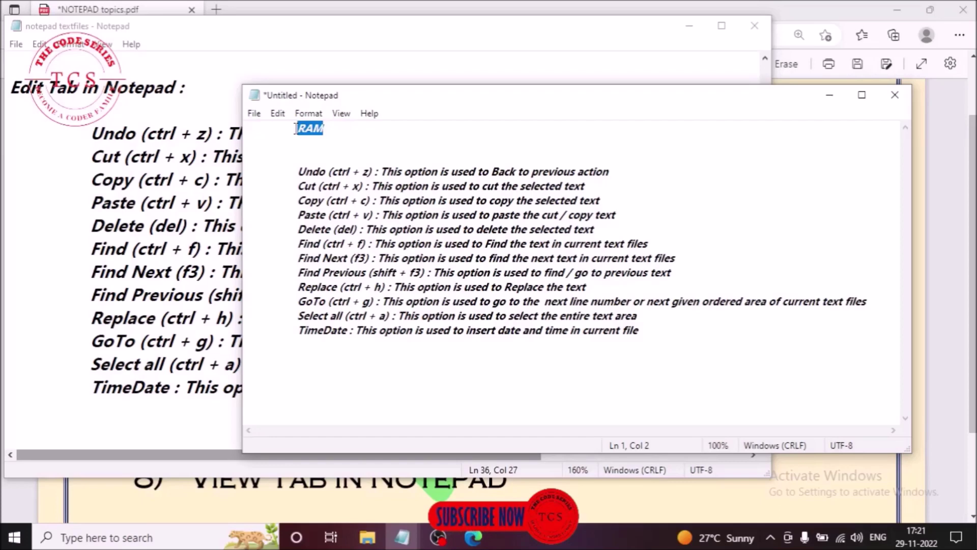
key(Delete)
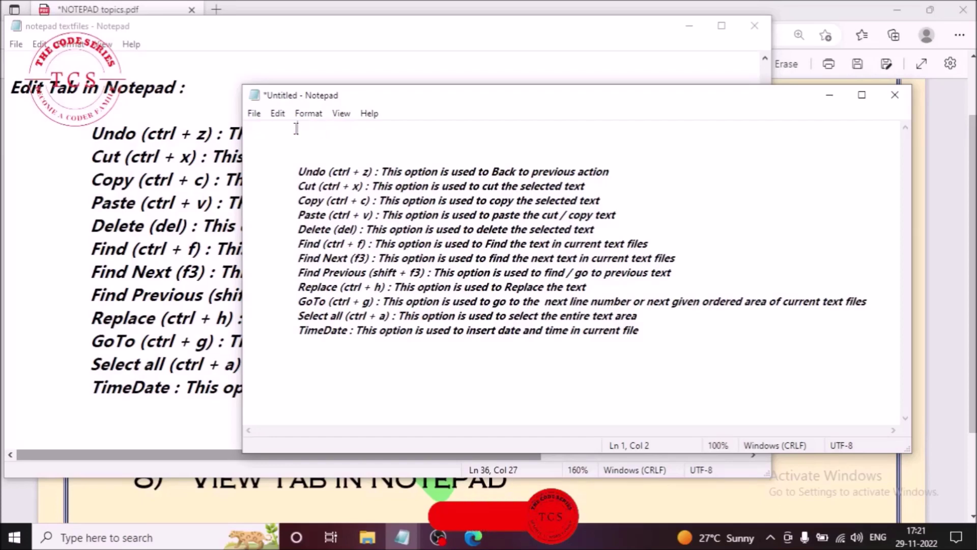
click(363, 369)
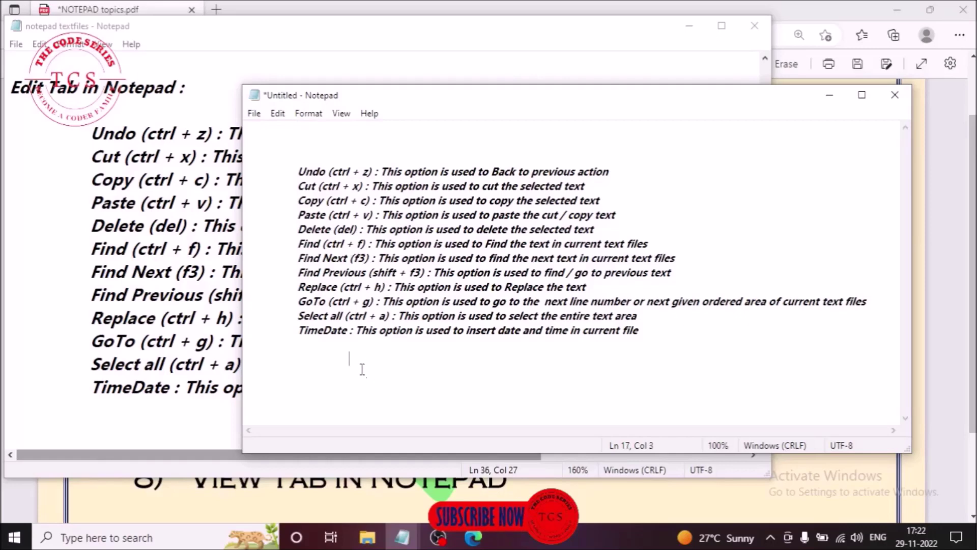
text(RAM)
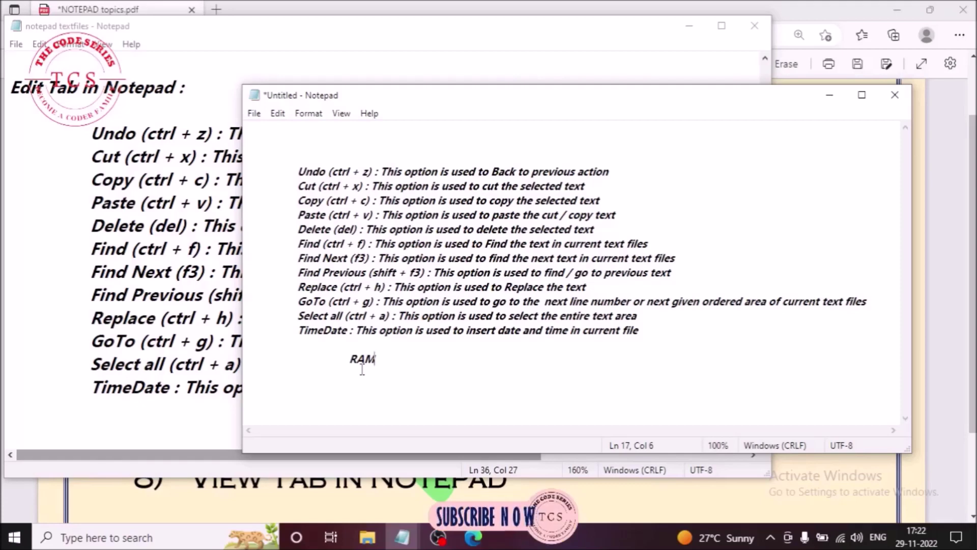
Highlight the Cut and Paste descriptions, and copy the word RAM below the TimeDate entry.
drag(297, 185, 615, 187)
drag(297, 214, 639, 221)
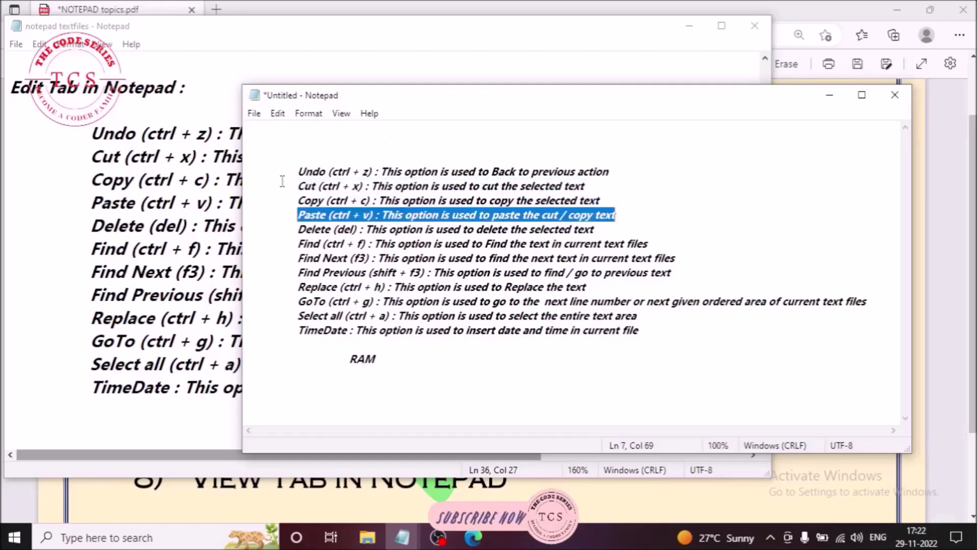
drag(383, 358, 349, 366)
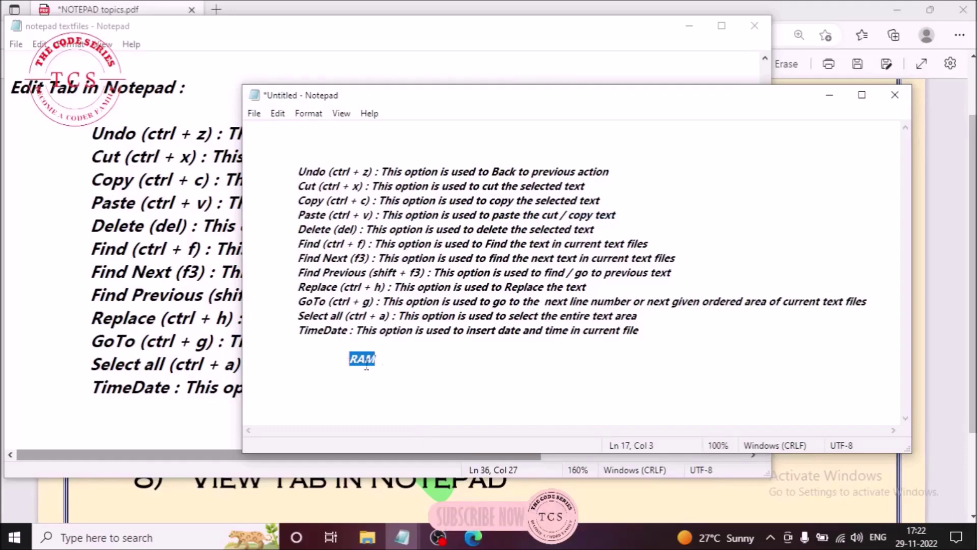
click(390, 365)
drag(377, 361, 349, 363)
key(super+c)
click(278, 114)
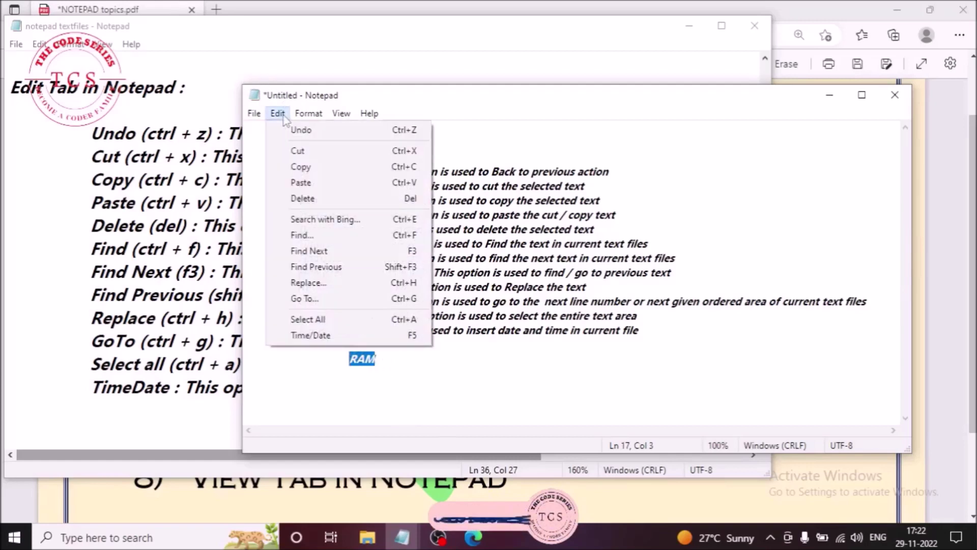
click(305, 168)
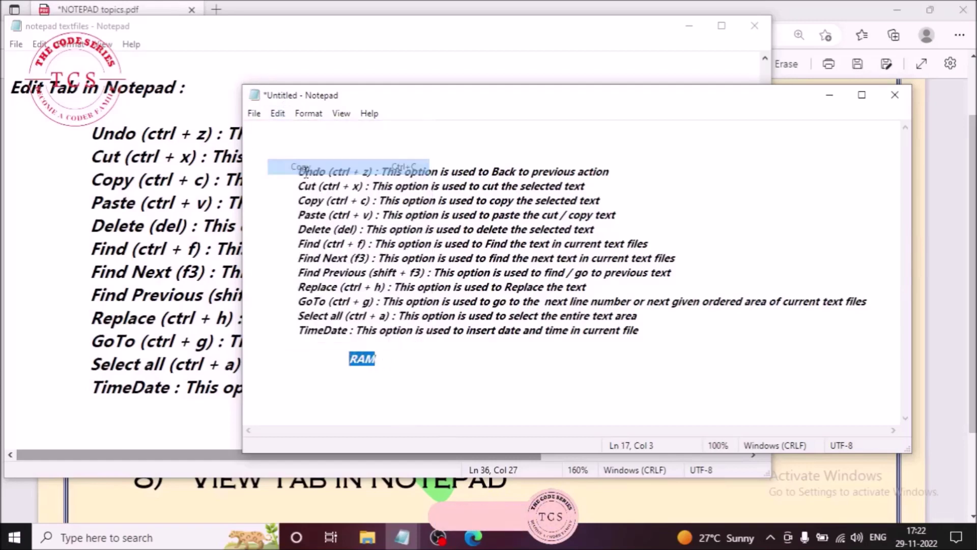
Add five line breaks after RAM and paste the copied word on line 22.
click(404, 363)
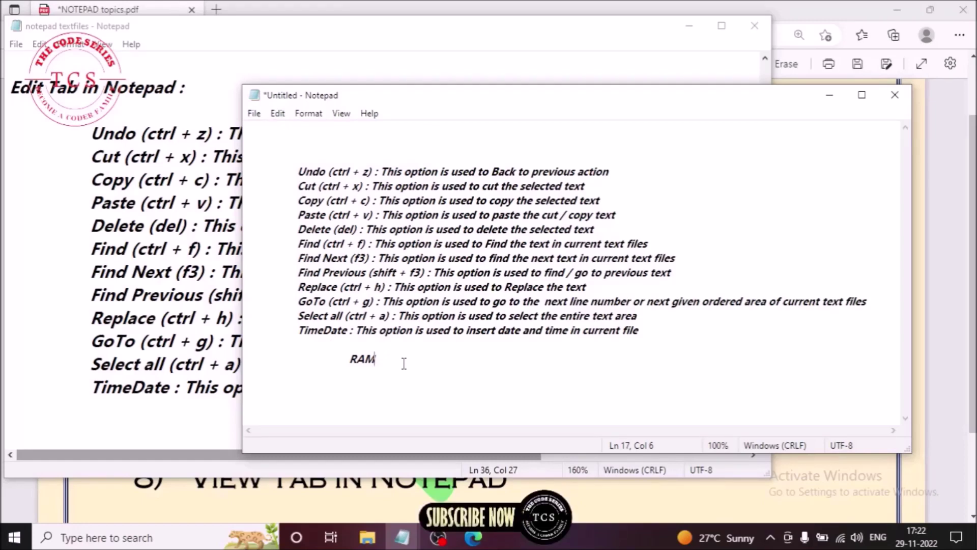
key(Return)
key(Return)
key(Return)
key(Return)
key(Return)
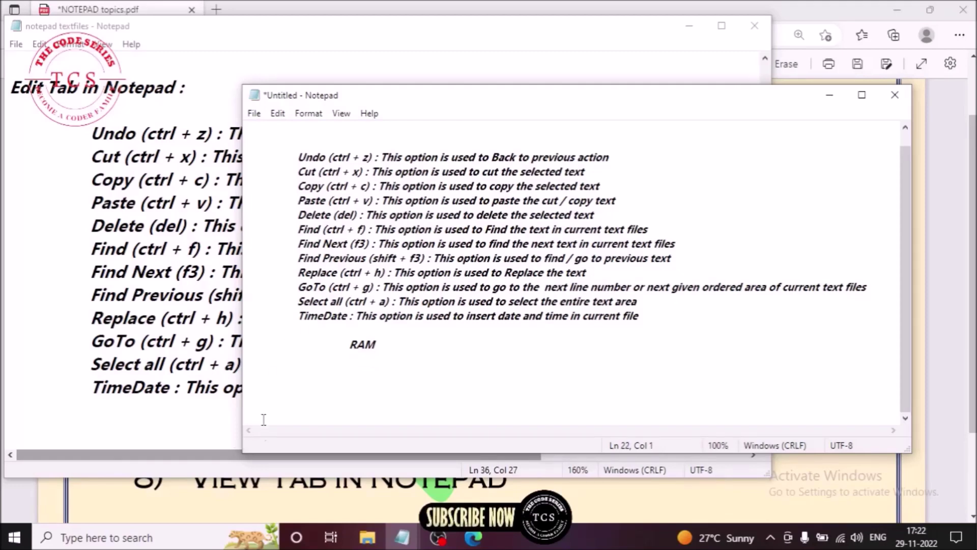
click(279, 116)
click(308, 178)
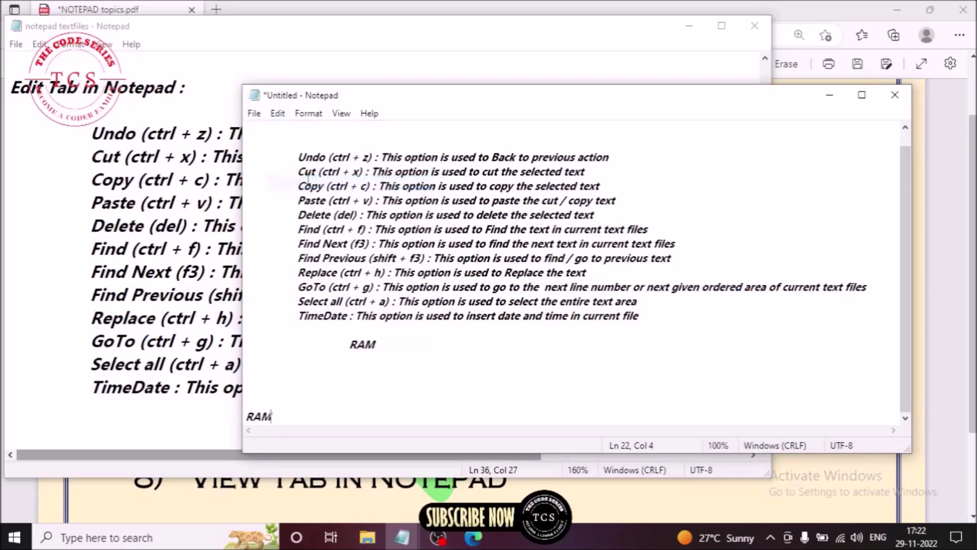
Paste two more copies of RAM on lines 20 and 21, directly above the pasted one.
drag(391, 342, 349, 345)
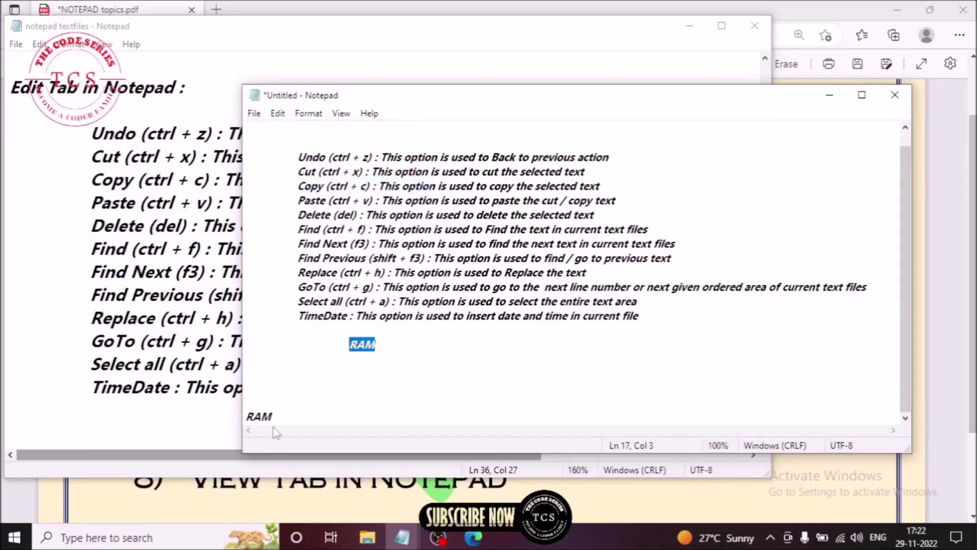
drag(274, 417, 247, 417)
key(super+c)
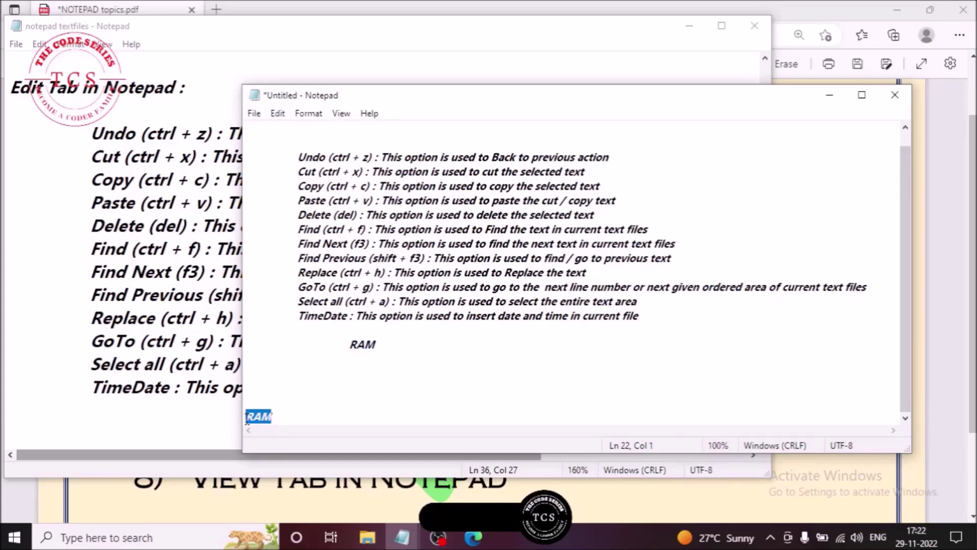
click(257, 387)
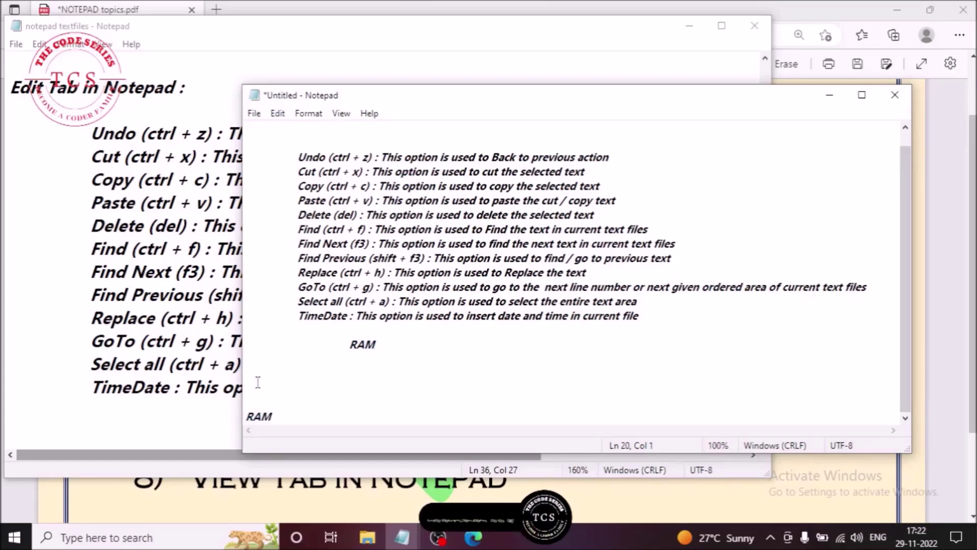
click(277, 113)
click(298, 183)
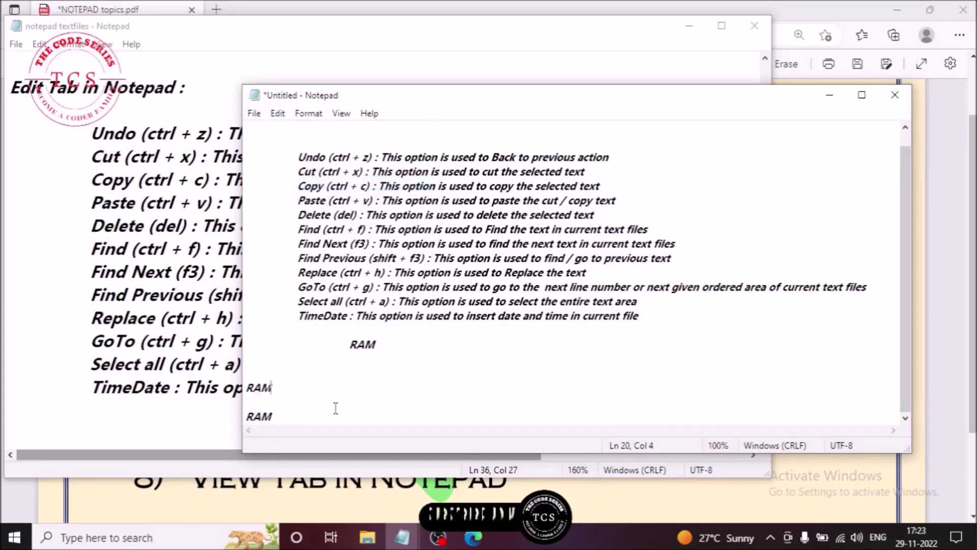
click(271, 401)
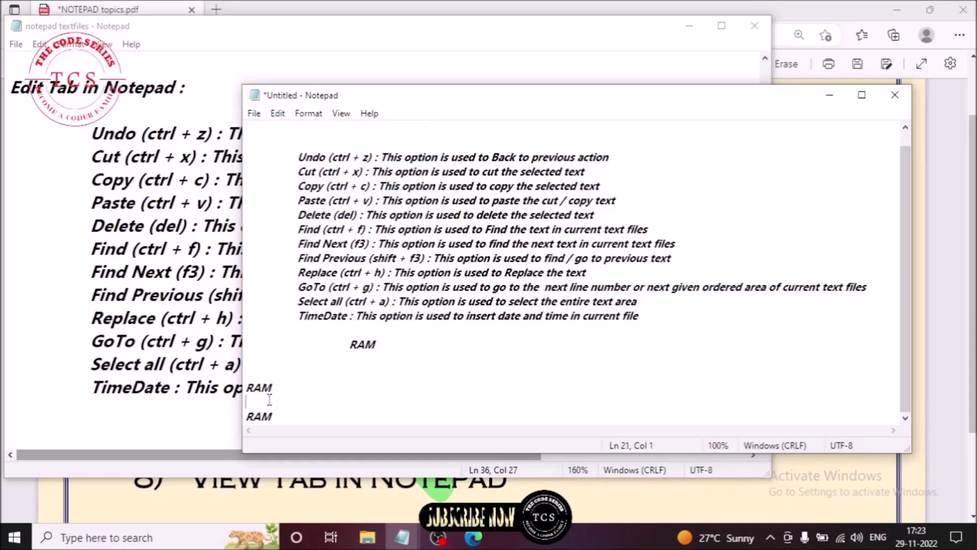
click(278, 113)
click(300, 182)
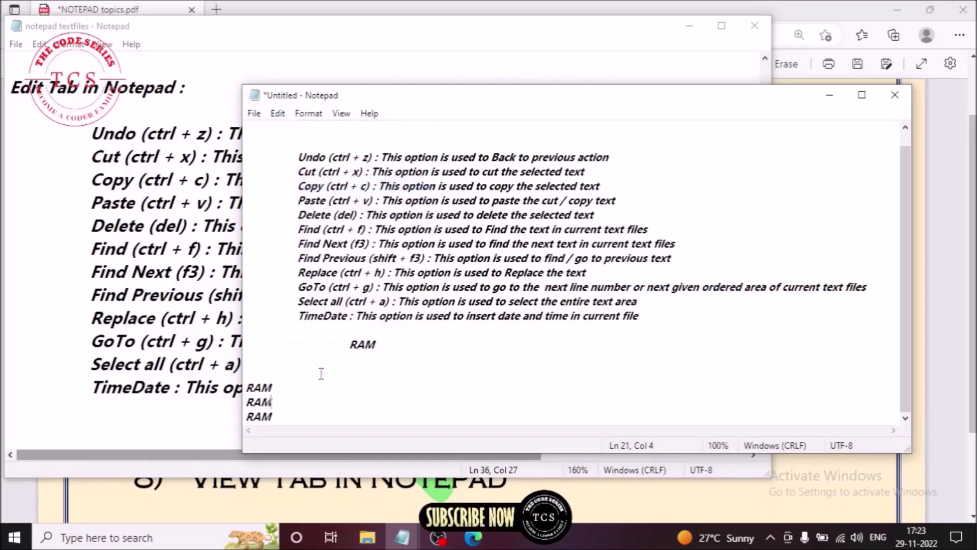
Copy the whole TimeDate description line and paste it on line 24, leaving one blank line after the last RAM.
click(257, 373)
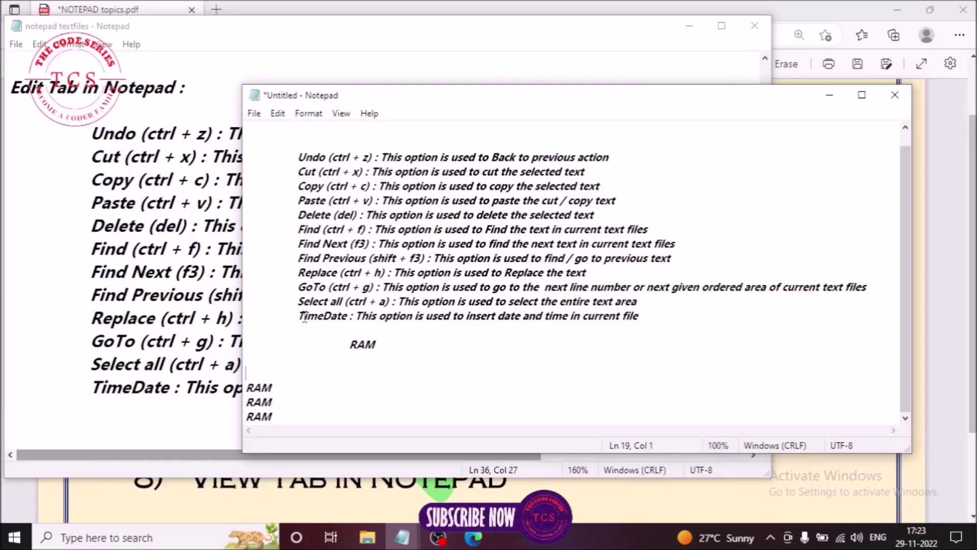
drag(294, 315, 639, 316)
key(ctrl+c)
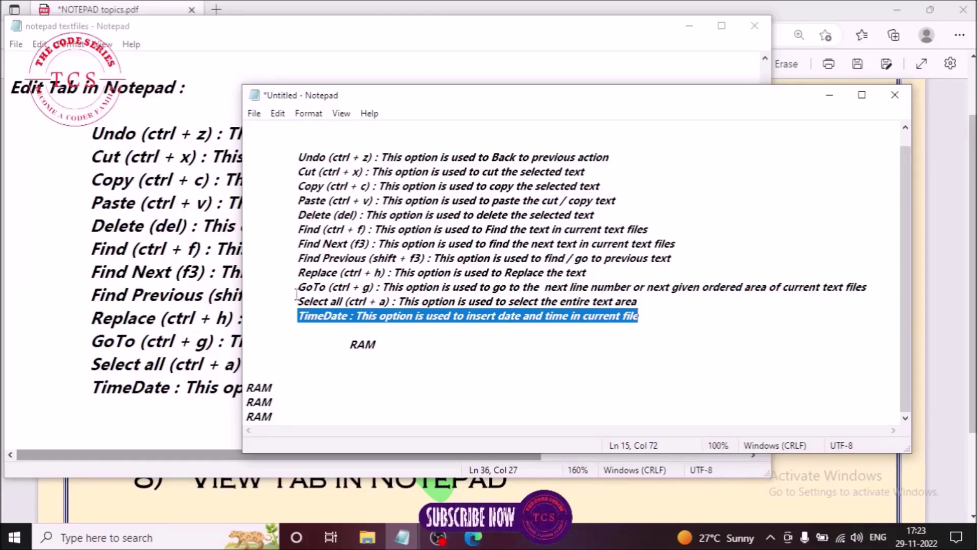
click(311, 413)
key(Return)
key(Return)
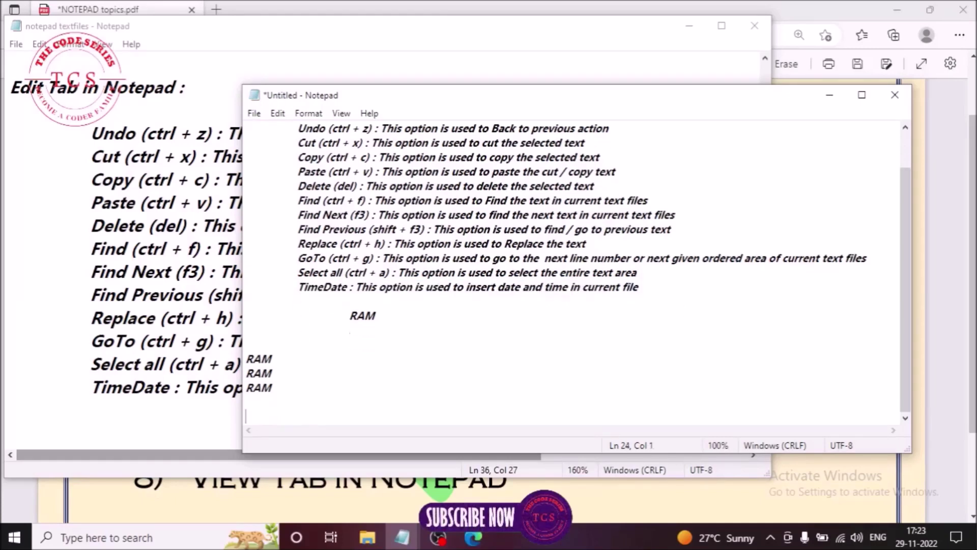
key(ctrl+v)
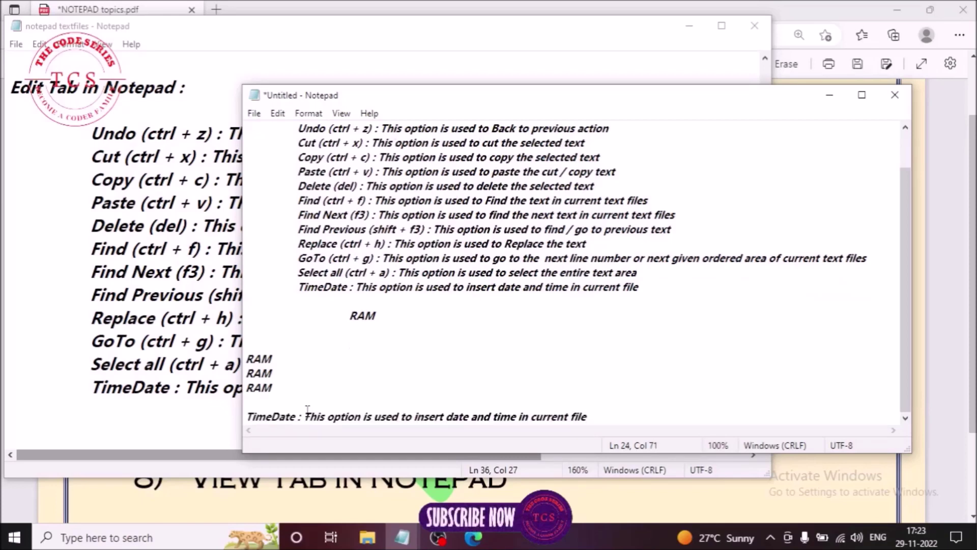
Delete all the text below the original list, from the first RAM through the pasted TimeDate line.
drag(296, 288, 596, 299)
drag(588, 418, 246, 433)
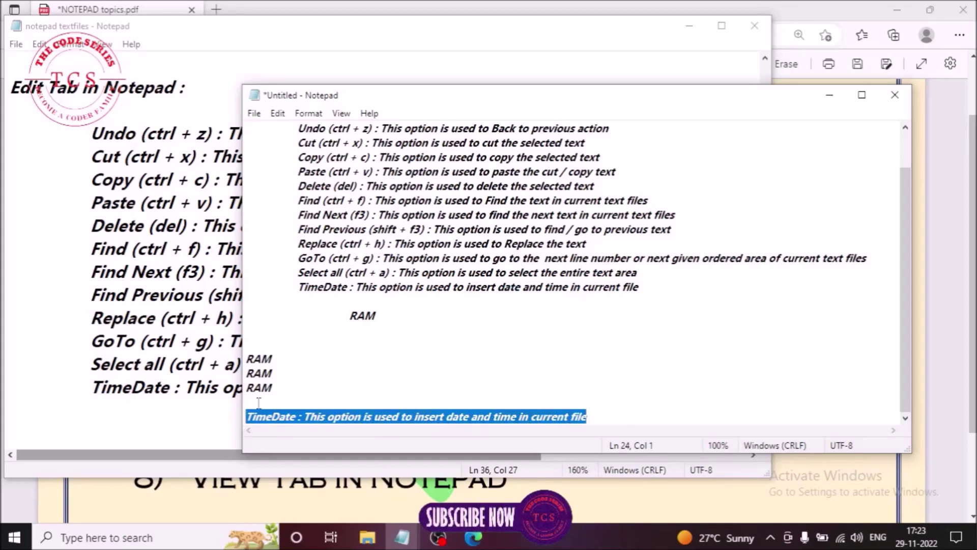
shift+click(488, 396)
drag(489, 396, 258, 319)
key(Delete)
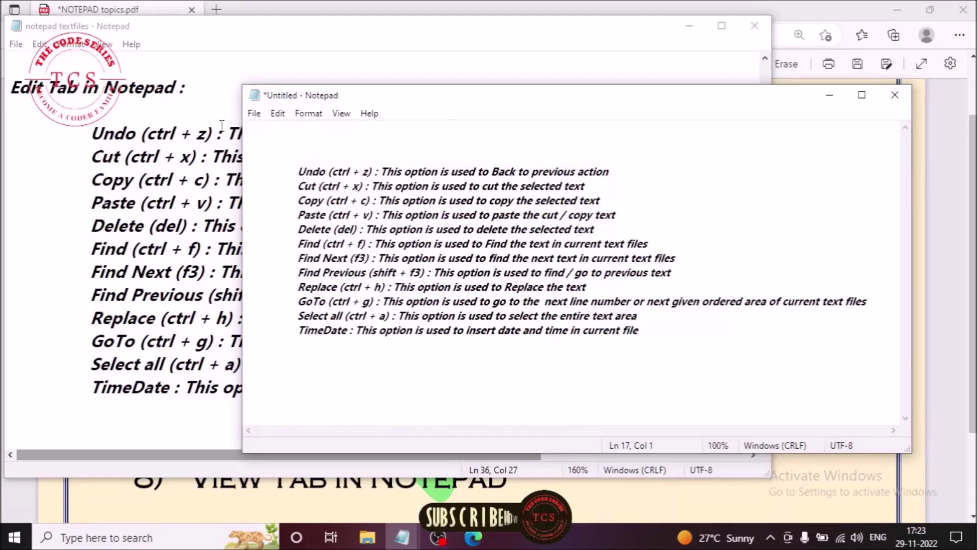
Undo the deletion of the RAM words and the pasted TimeDate line.
click(277, 114)
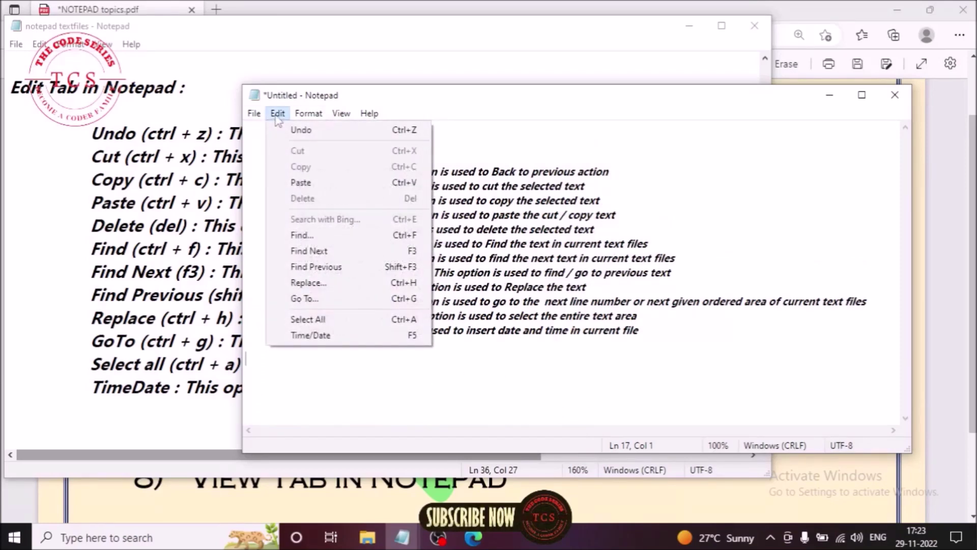
click(484, 379)
key(ctrl+z)
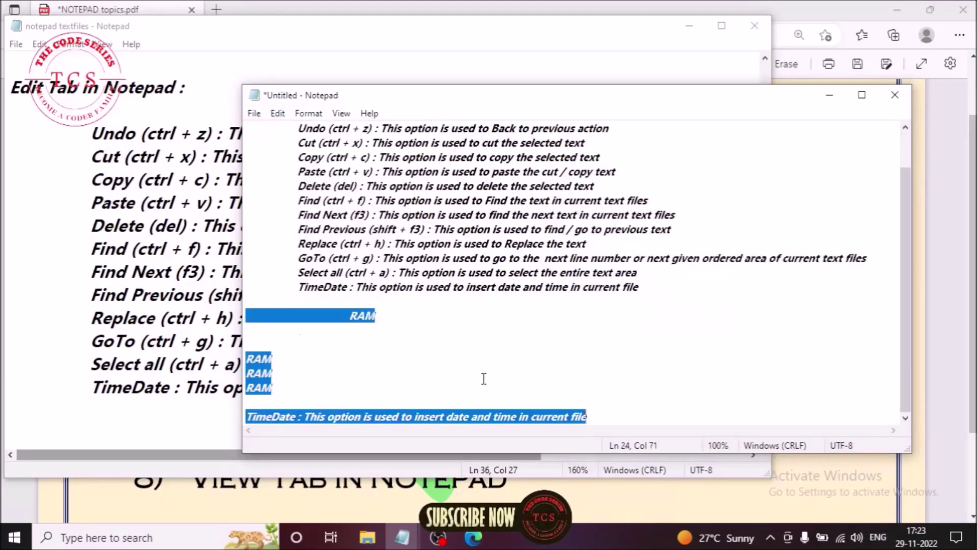
click(625, 415)
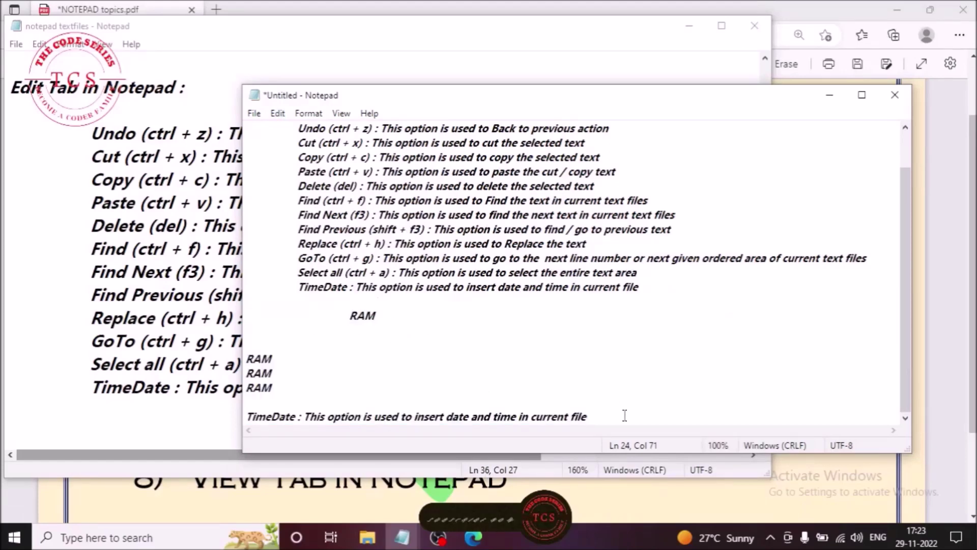
drag(625, 415, 235, 362)
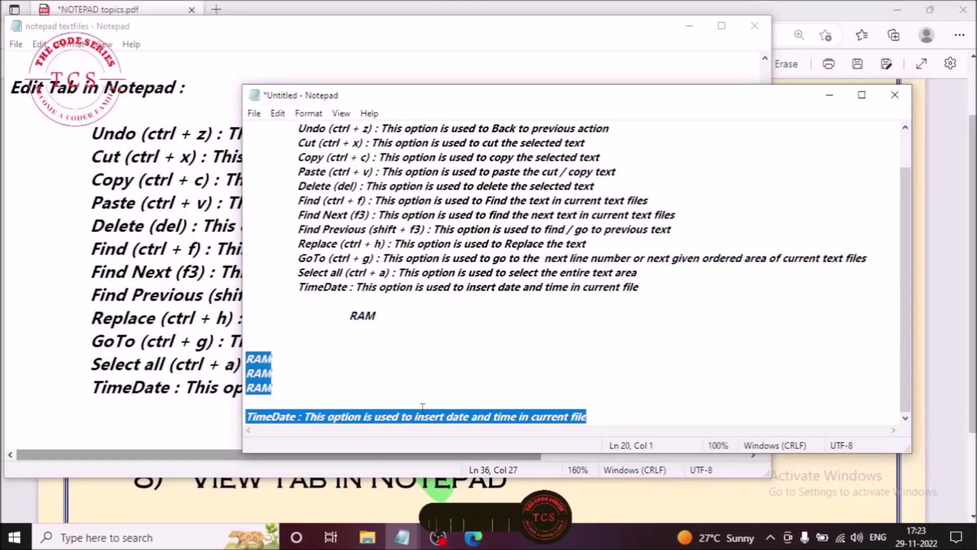
click(299, 379)
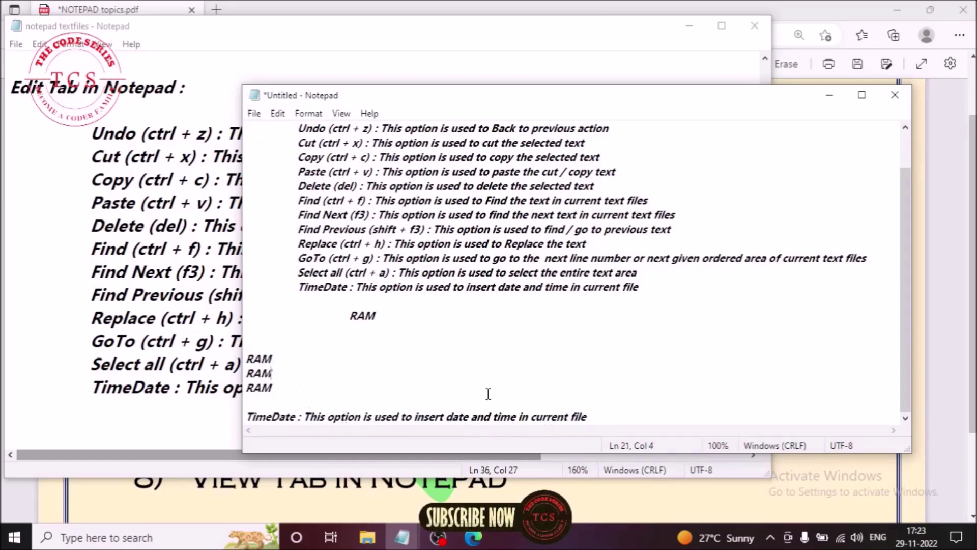
Delete the indented RAM on line 17 and the RAM on line 20.
drag(390, 316, 344, 314)
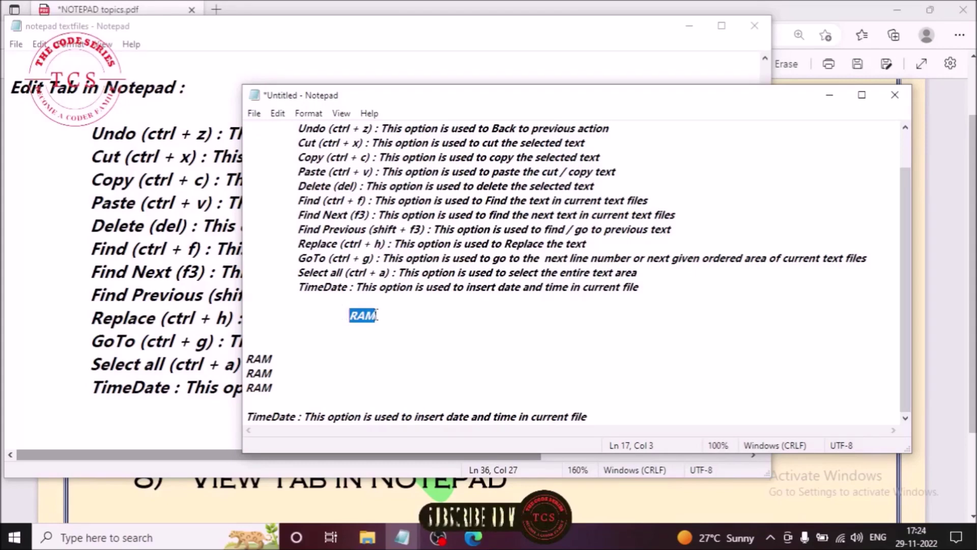
key(Delete)
drag(274, 359, 246, 359)
click(279, 115)
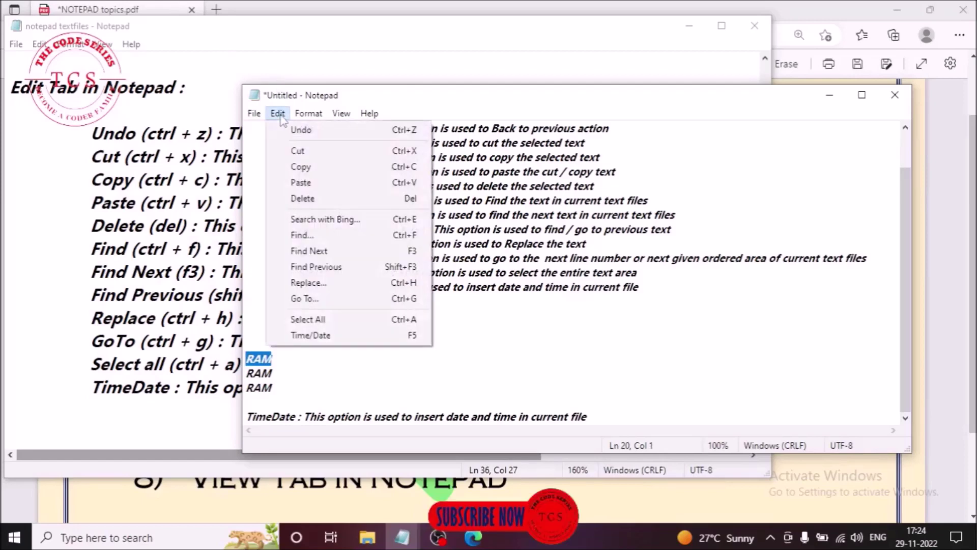
click(331, 202)
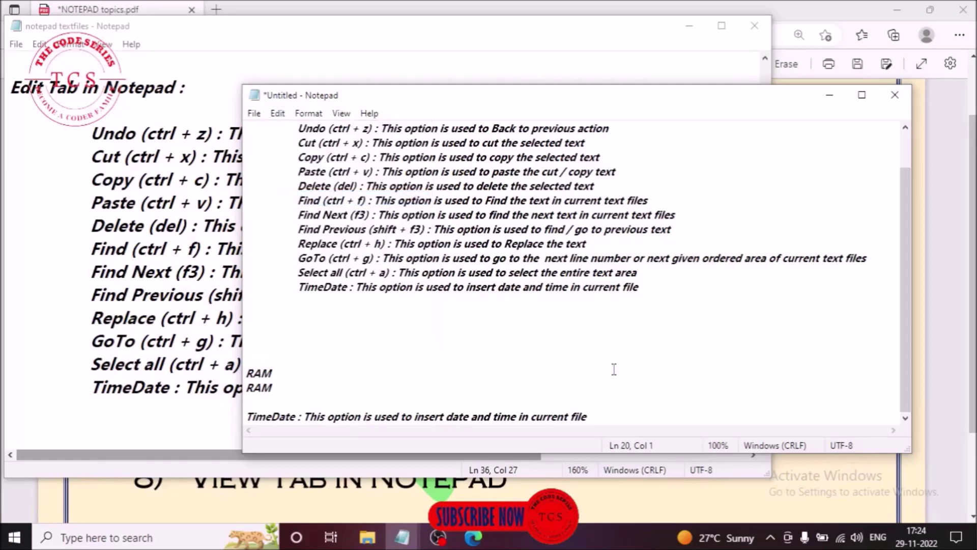
Search downward from line 20 for "ctrl" with Find, and close the search.
click(278, 113)
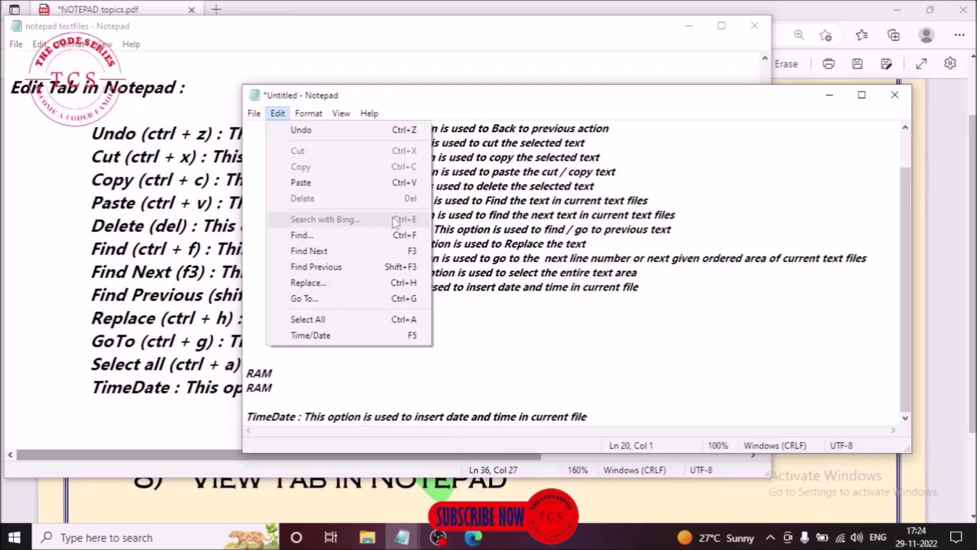
click(328, 237)
drag(402, 220, 686, 201)
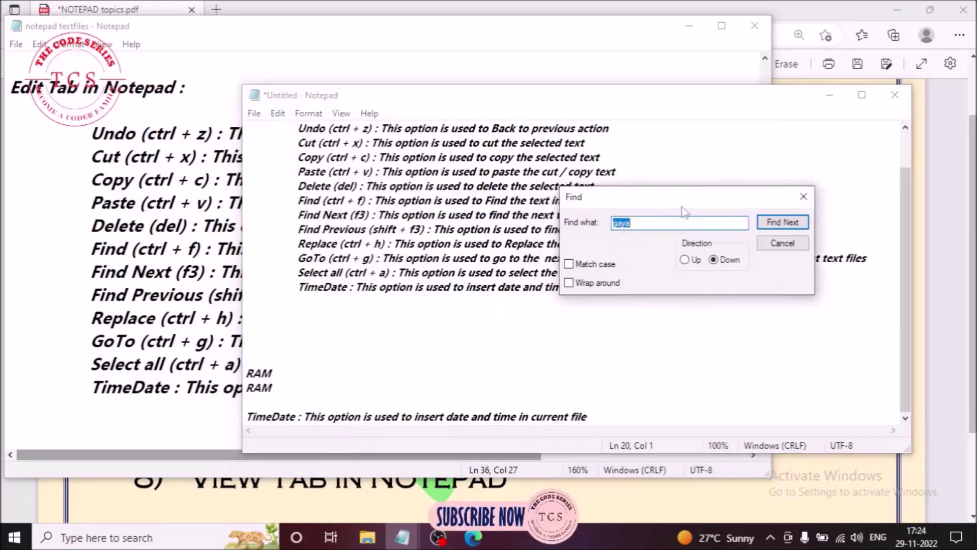
key(BackSpace)
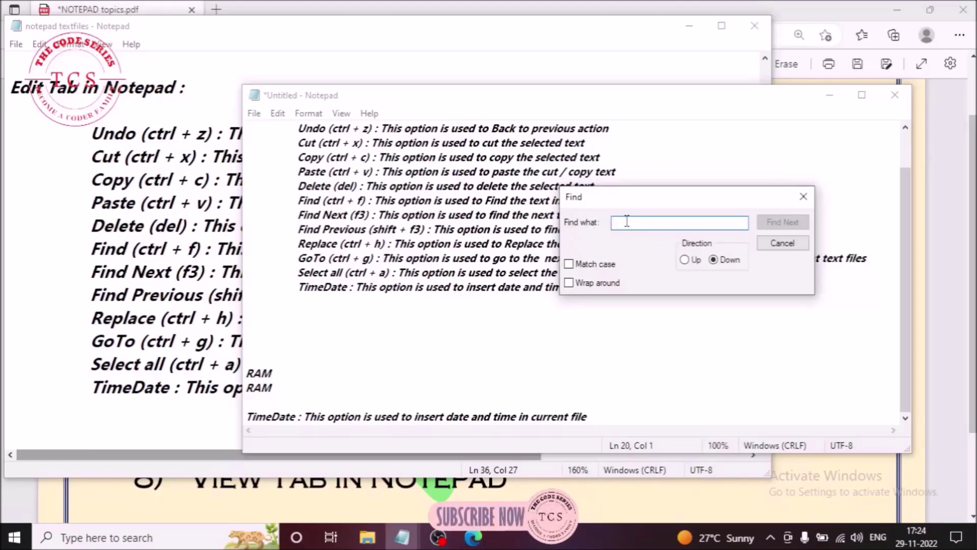
text(CTRL)
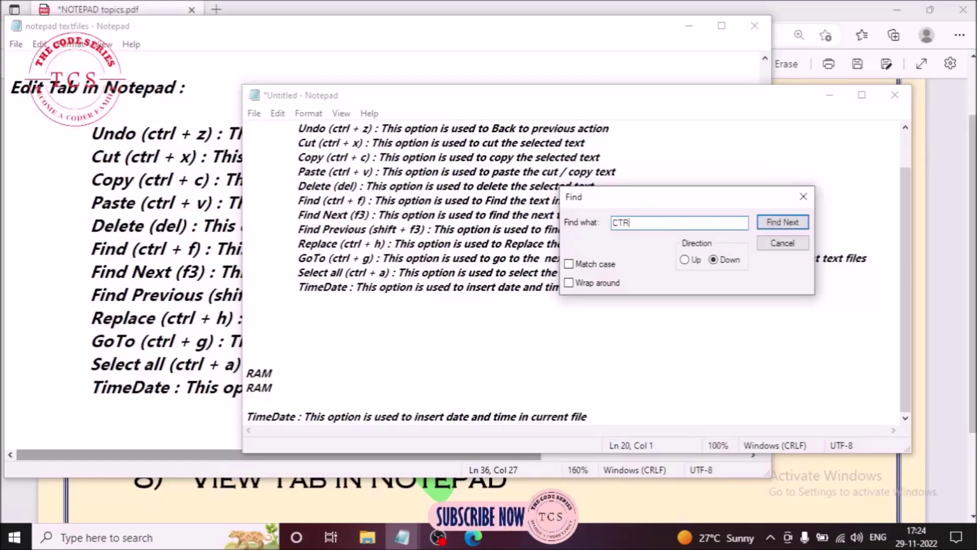
key(BackSpace)
key(BackSpace)
key(BackSpace)
key(BackSpace)
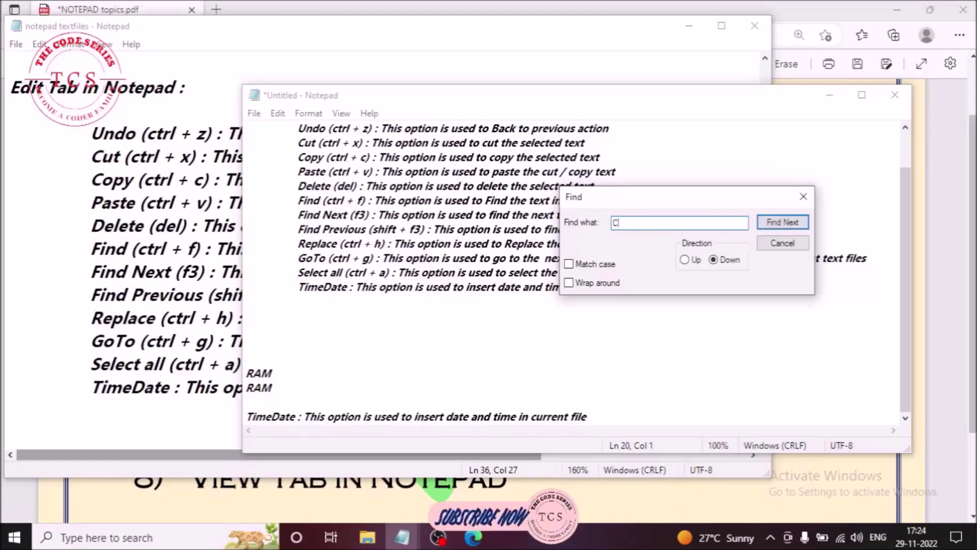
text(ctrl)
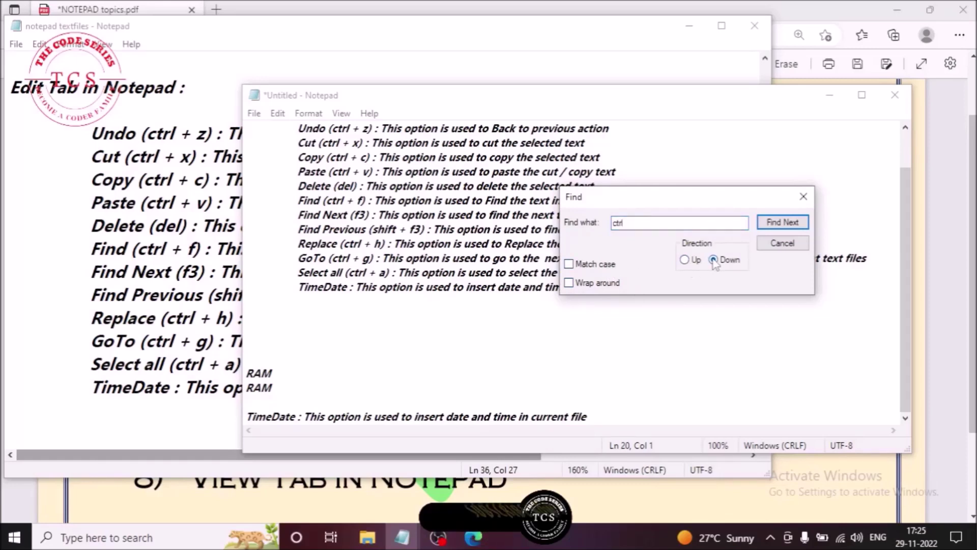
click(797, 229)
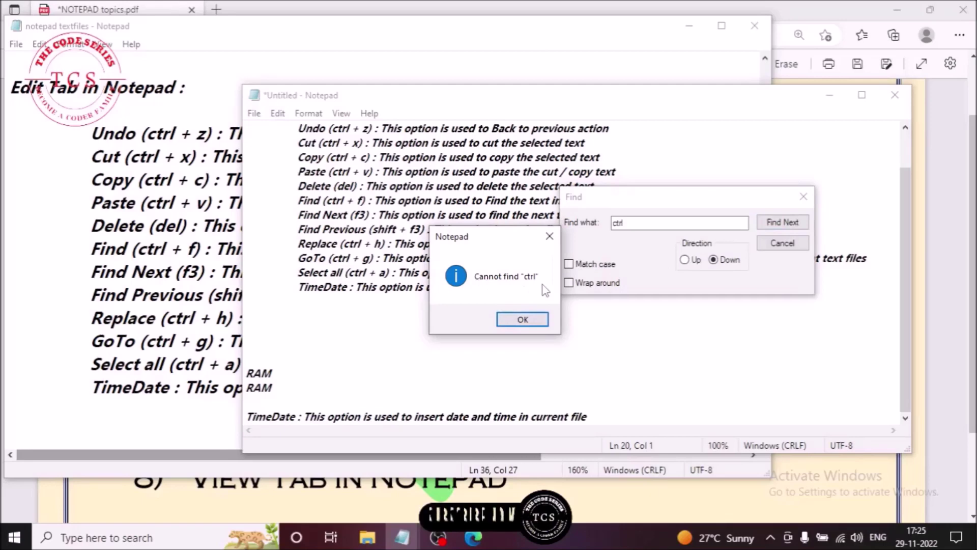
click(541, 324)
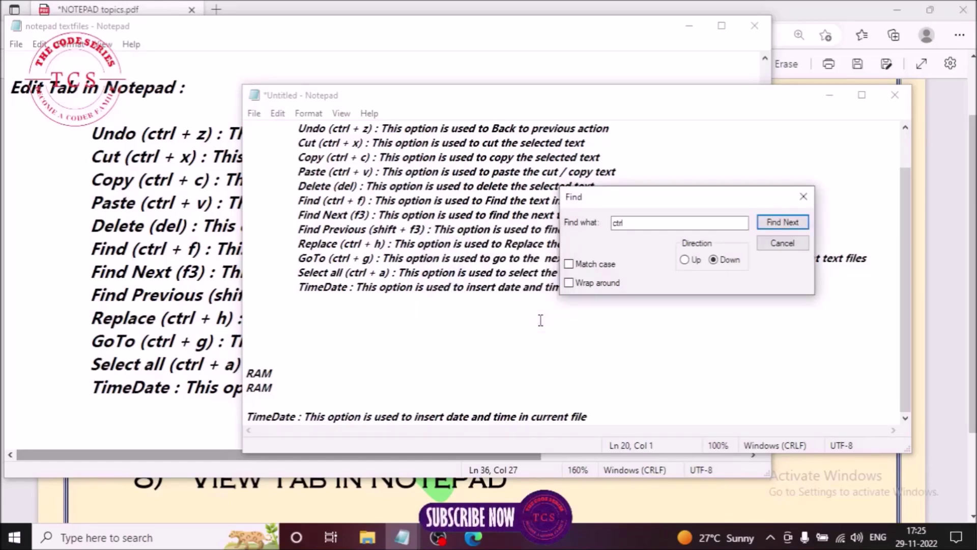
click(782, 243)
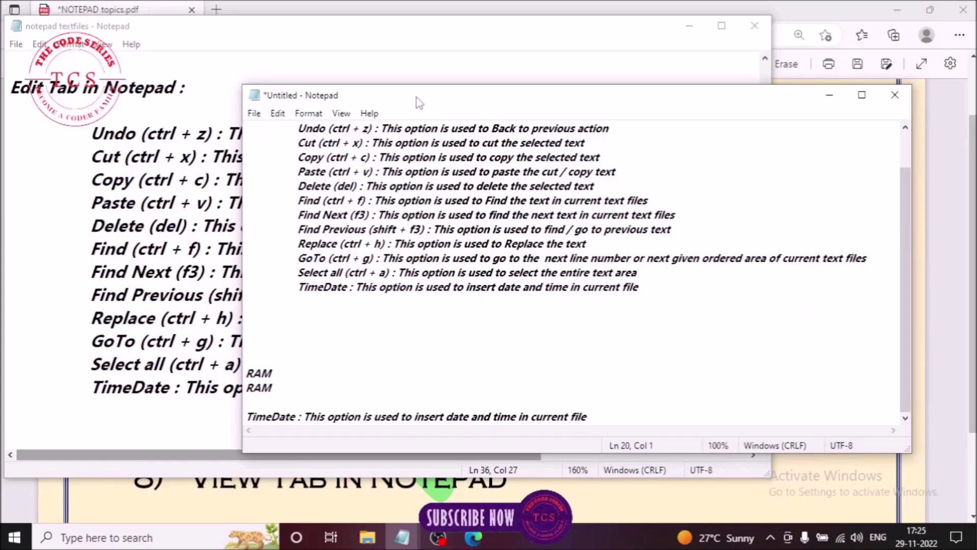
Search upward for "ctrl" with Find, stepping through the matches up to the Undo line.
click(277, 113)
click(333, 243)
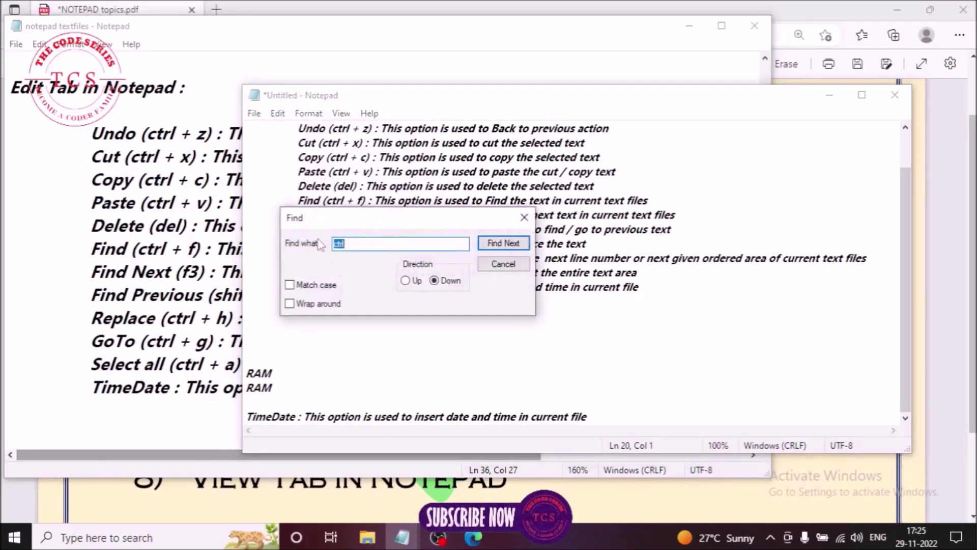
drag(368, 225, 735, 280)
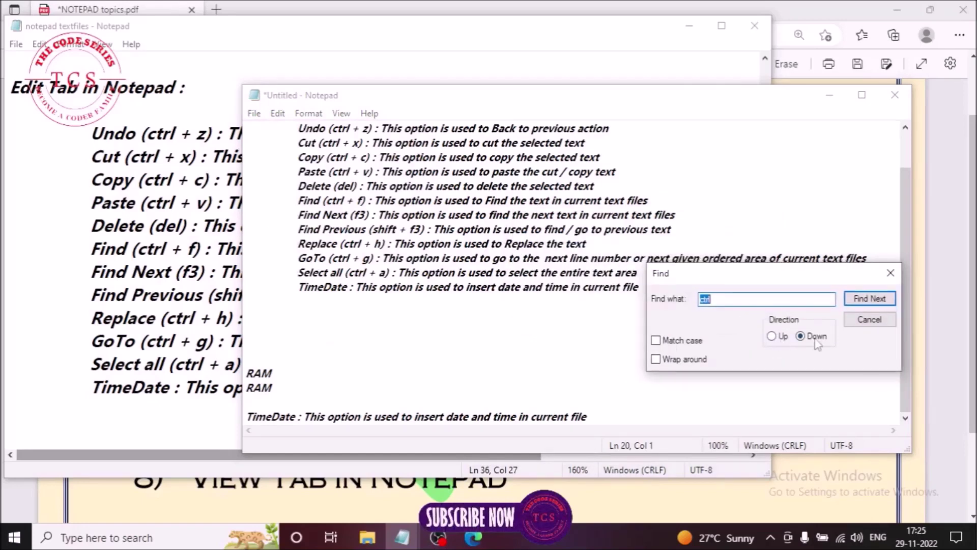
click(774, 338)
click(885, 303)
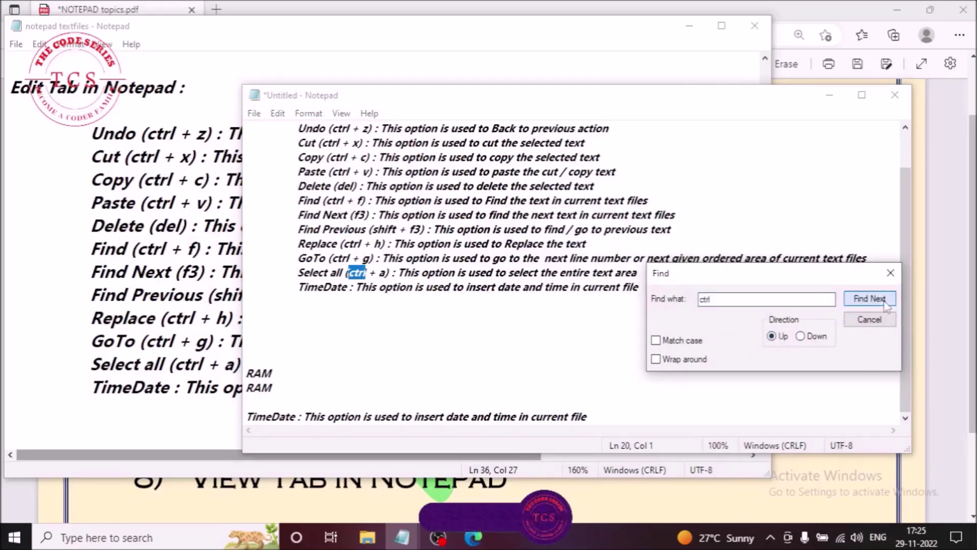
click(884, 303)
click(884, 303)
click(884, 303)
click(884, 302)
click(884, 303)
click(885, 303)
click(884, 302)
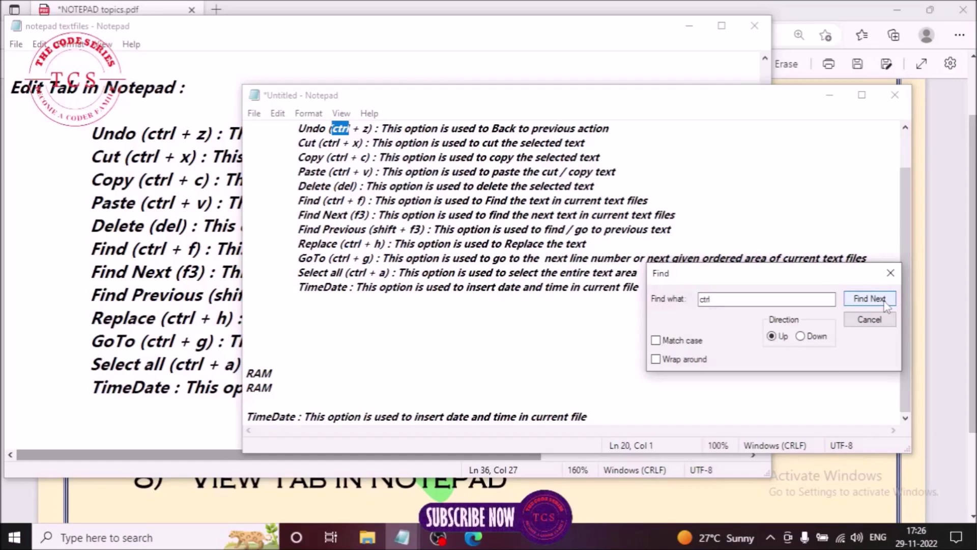
Switch the "ctrl" search to the Down direction, step through the matches to the Select all line, and close Find.
click(800, 335)
key(Return)
key(Return)
key(Return)
key(Return)
key(Return)
key(Return)
key(Return)
key(Return)
key(Return)
key(Return)
key(Return)
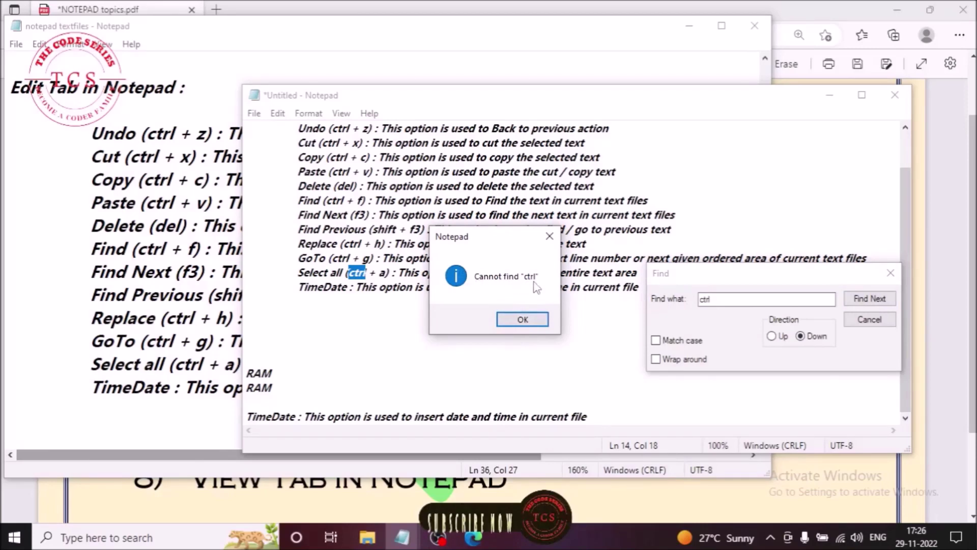
drag(474, 239, 450, 242)
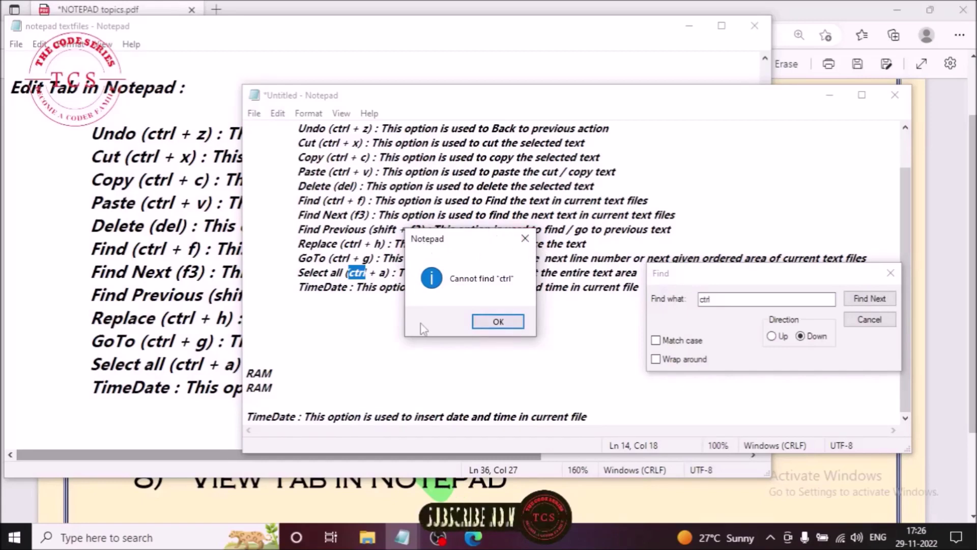
click(498, 322)
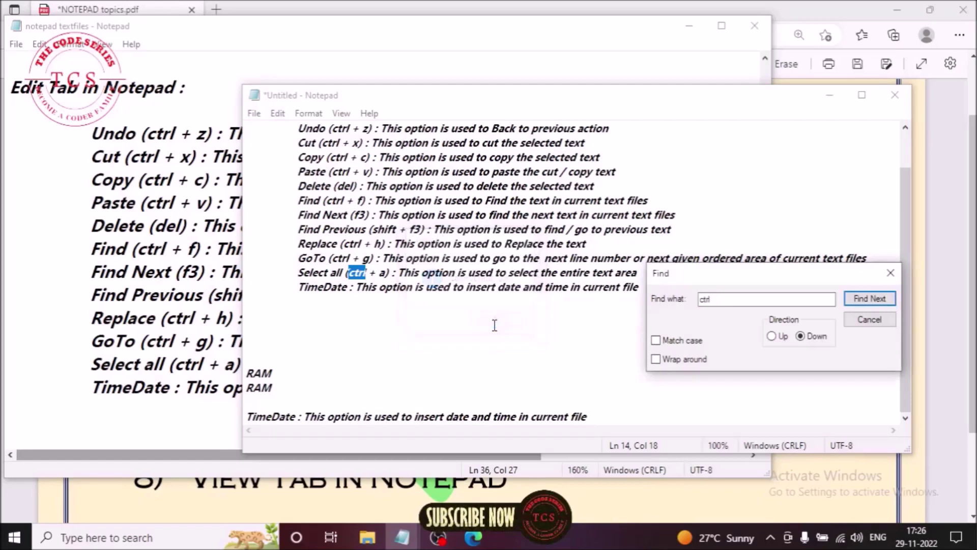
click(870, 319)
Try Find Next for "ctrl" from the end of the TimeDate line on line 15.
click(695, 285)
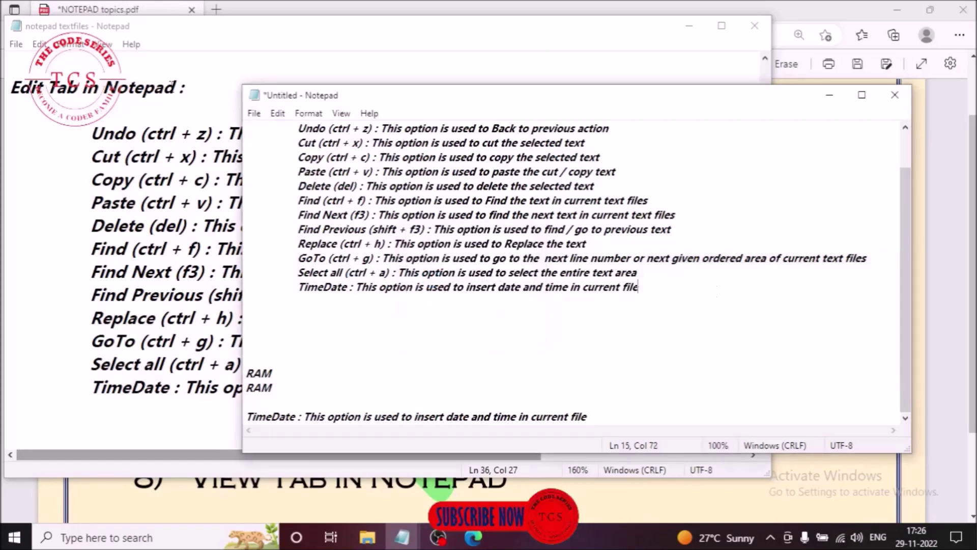
click(278, 113)
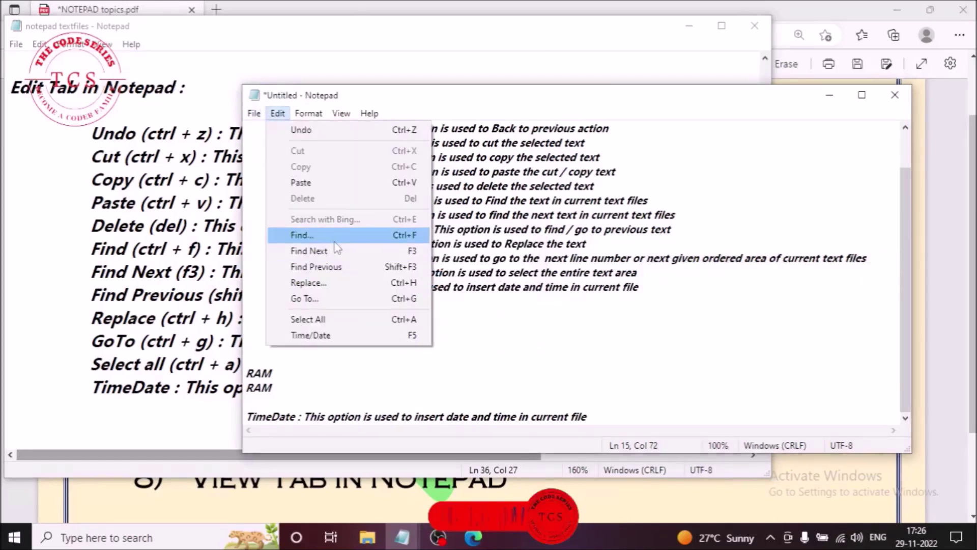
click(308, 250)
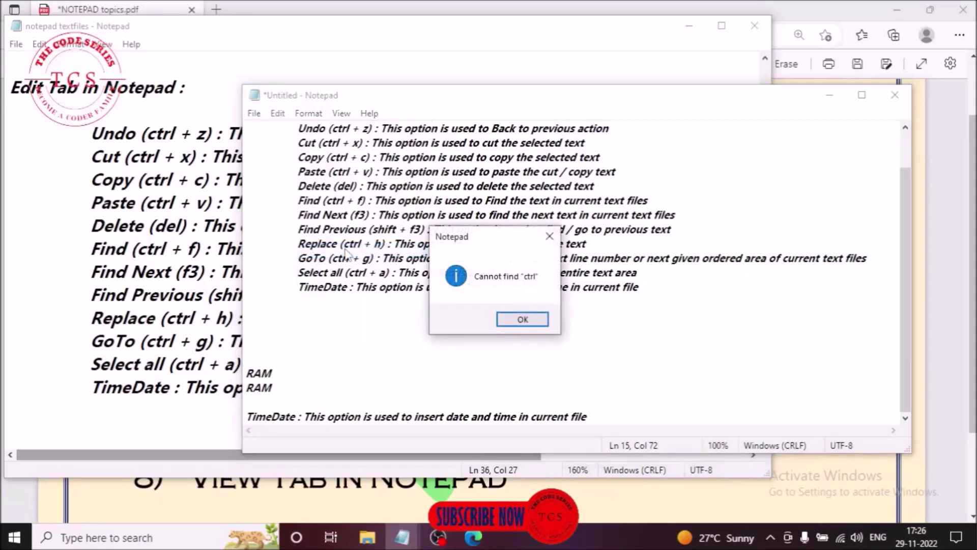
click(522, 321)
Place the cursor in line 4 and use Find Next to step through "ctrl" to the Copy line.
click(278, 113)
click(278, 113)
click(278, 113)
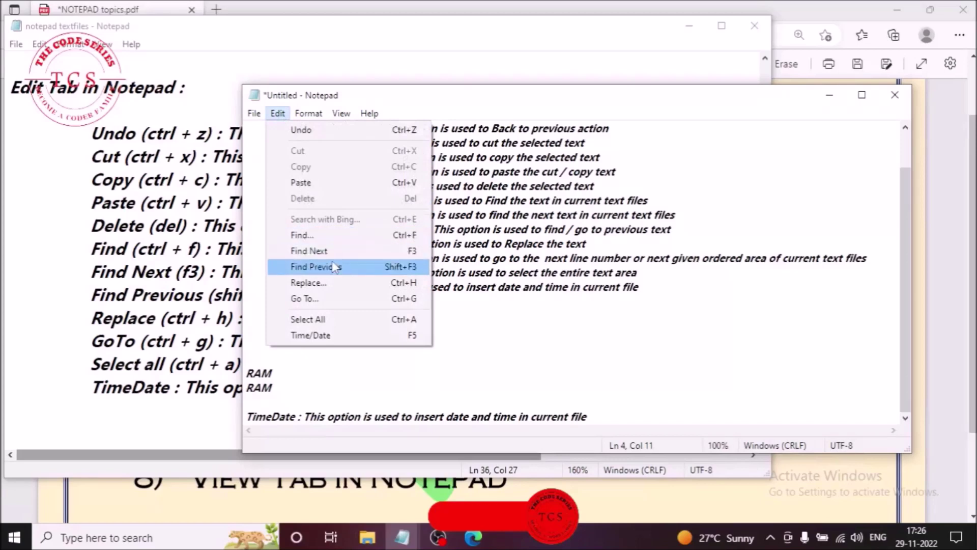
click(327, 250)
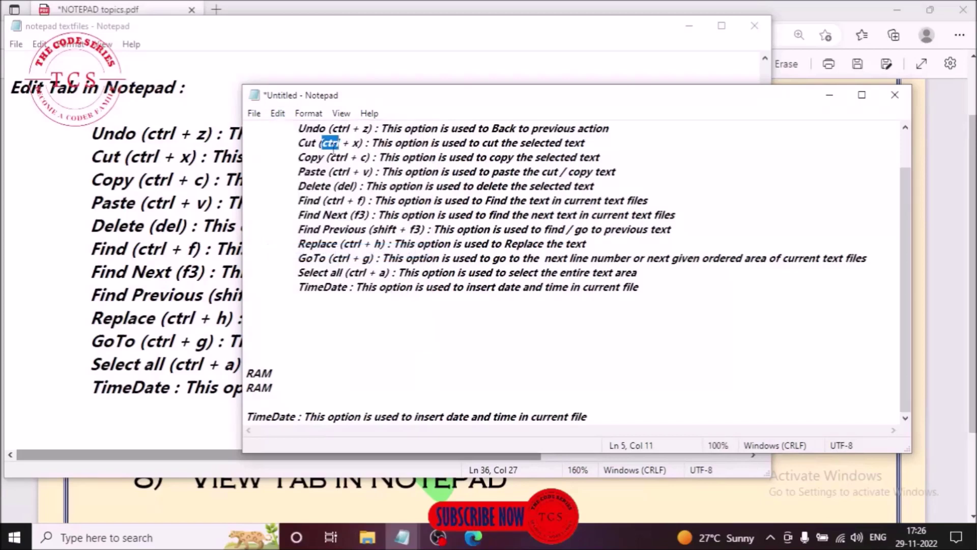
click(282, 116)
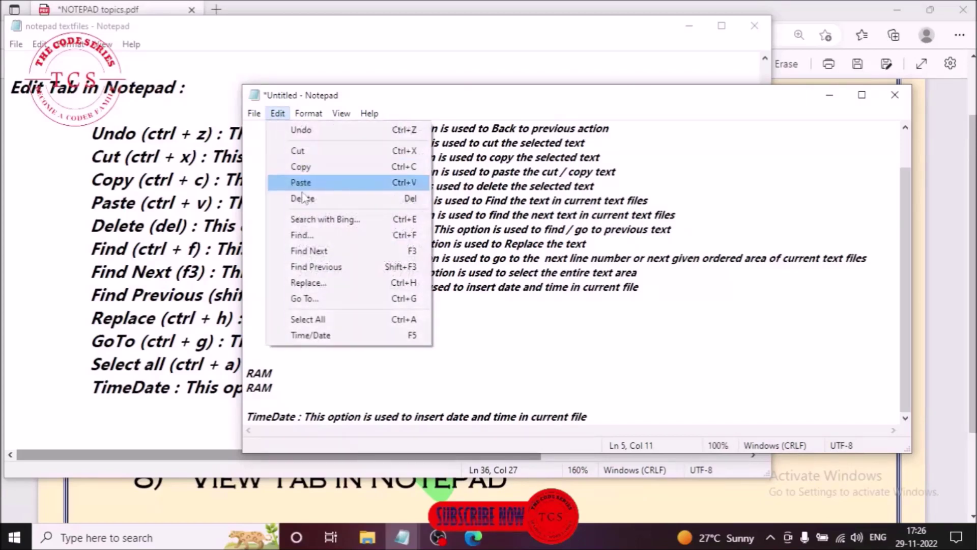
click(326, 249)
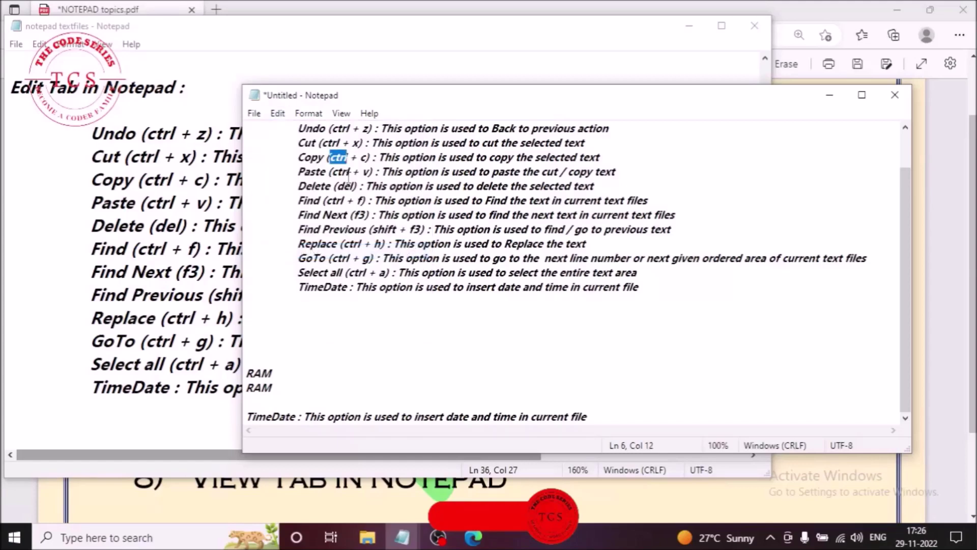
Use Find Previous to step back through "ctrl" from the Copy line to the first match.
click(279, 114)
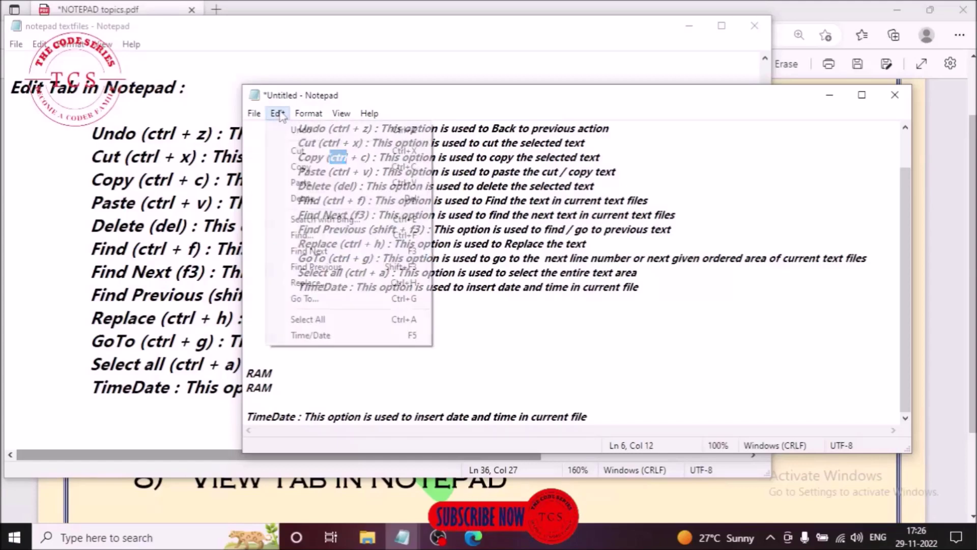
click(328, 266)
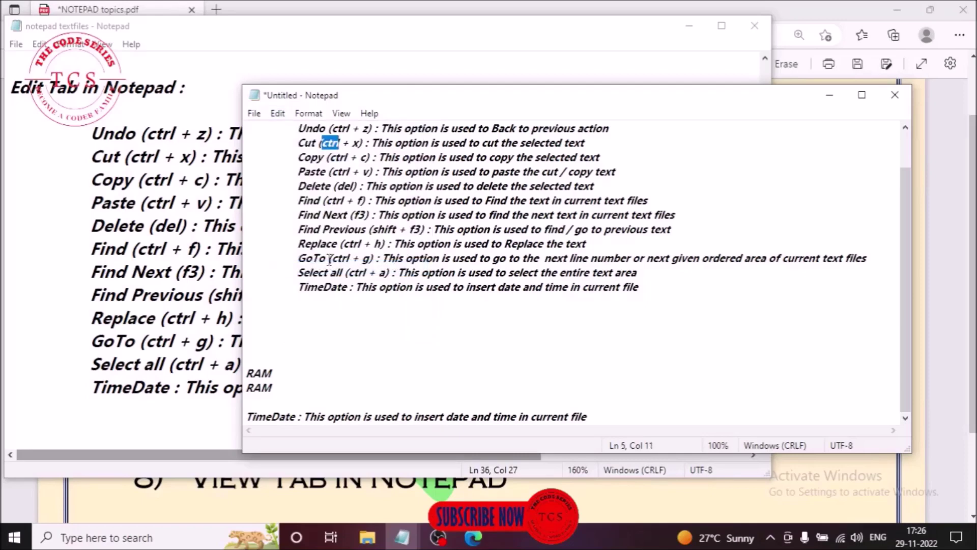
key(shift+F3)
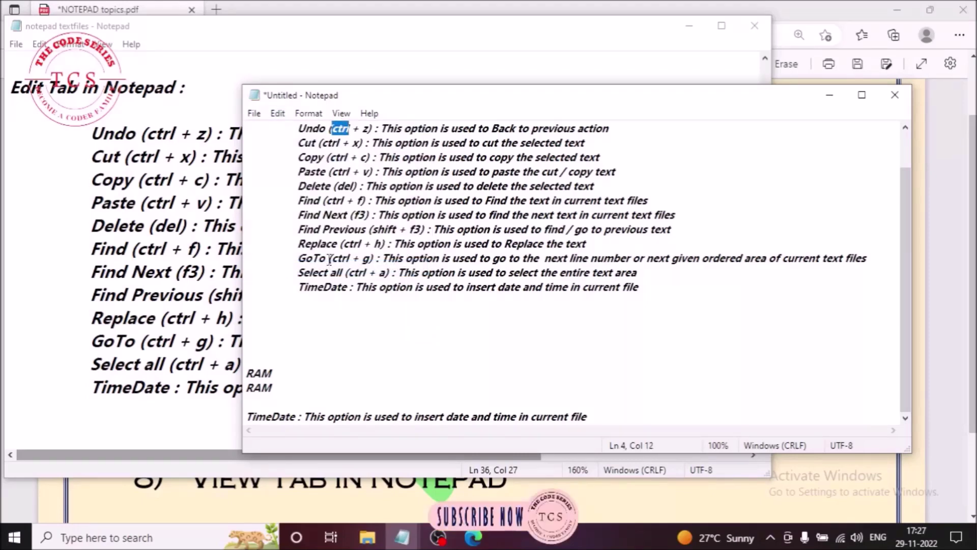
key(shift+F3)
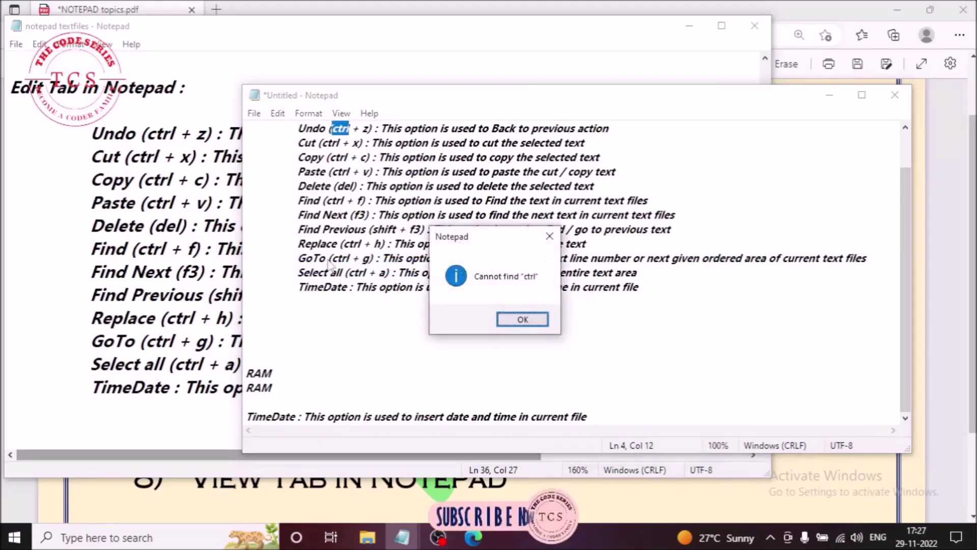
click(522, 321)
Repeat Find Next to step down through "ctrl" from the Undo line to the Paste line.
key(F3)
key(F3)
key(F3)
key(F3)
key(F3)
key(F3)
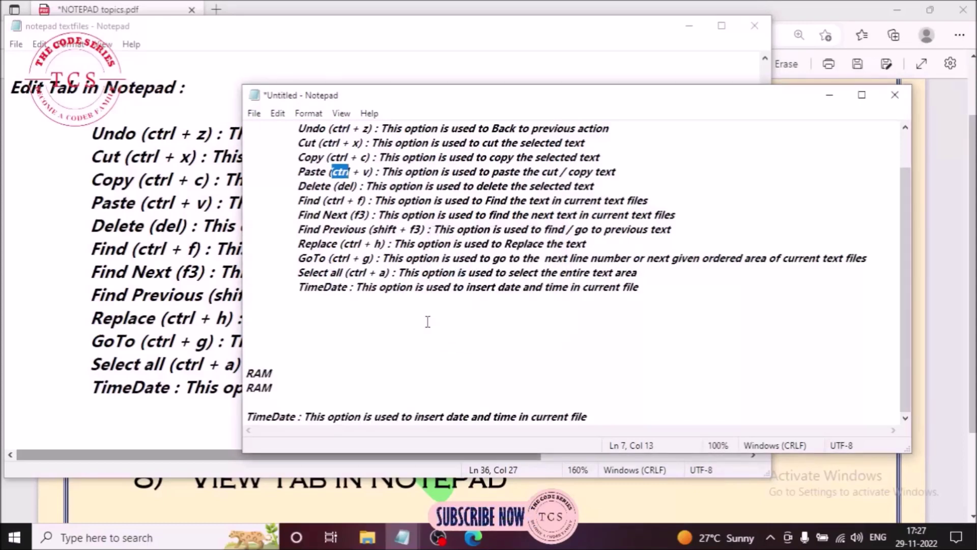
Repeat Find Previous to return through the "ctrl" matches to the Undo line.
key(shift+F3)
key(shift+F3)
key(shift+F3)
key(shift+F3)
key(shift+F3)
key(shift+F3)
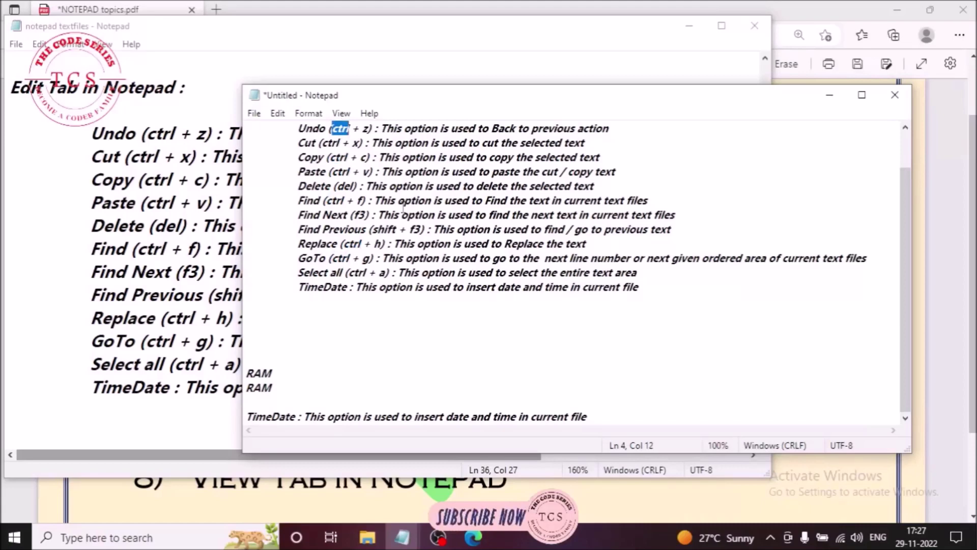
Use Replace to swap "ctrl" for "Alt" in the Undo line.
click(281, 117)
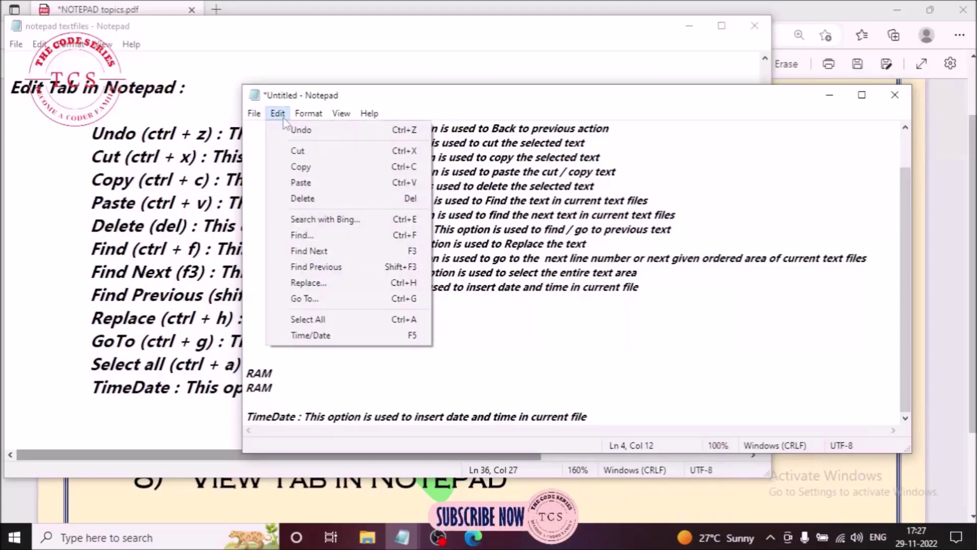
click(308, 282)
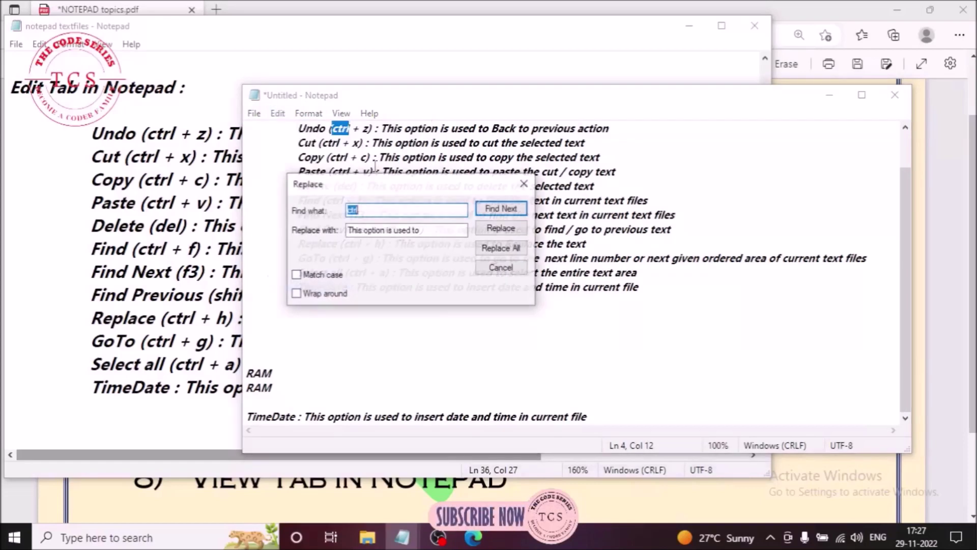
drag(391, 191, 713, 188)
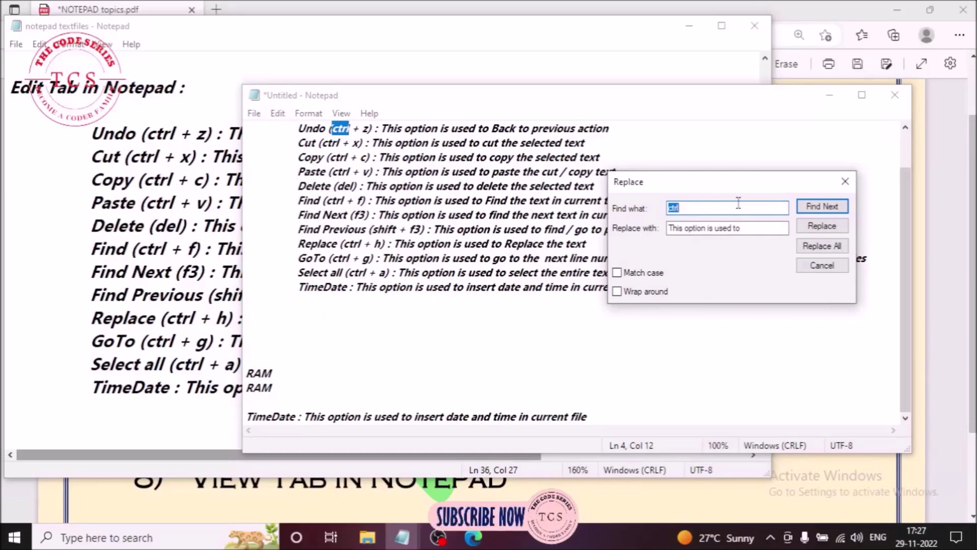
drag(786, 228, 655, 233)
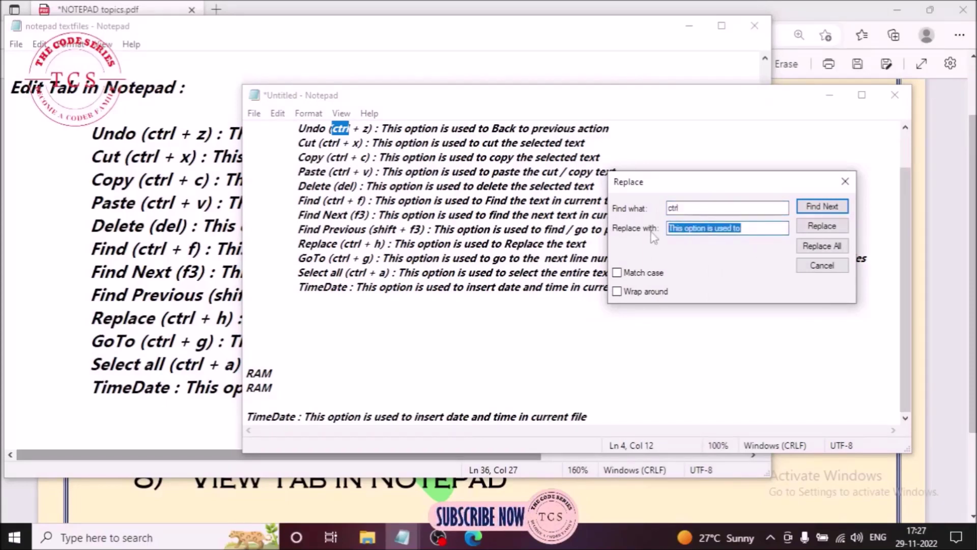
text(A)
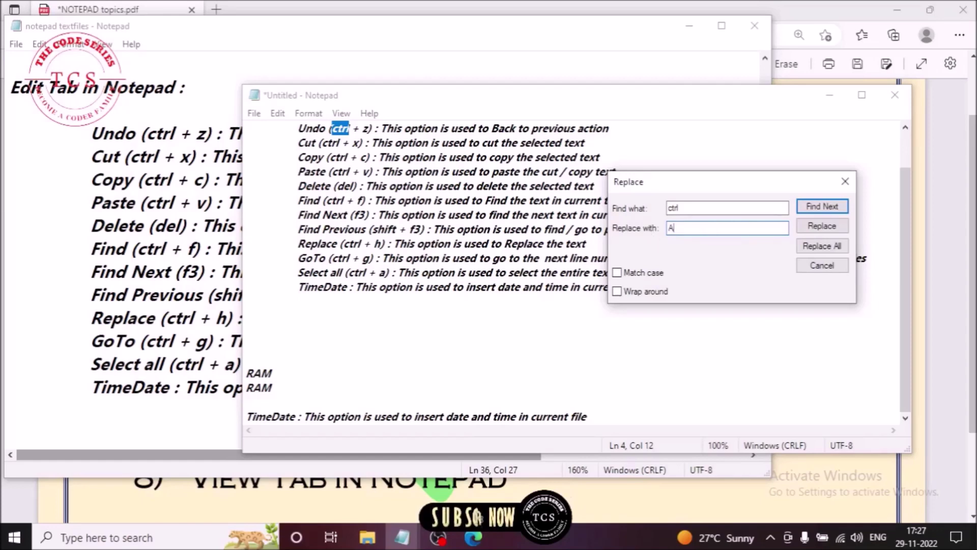
text(lt)
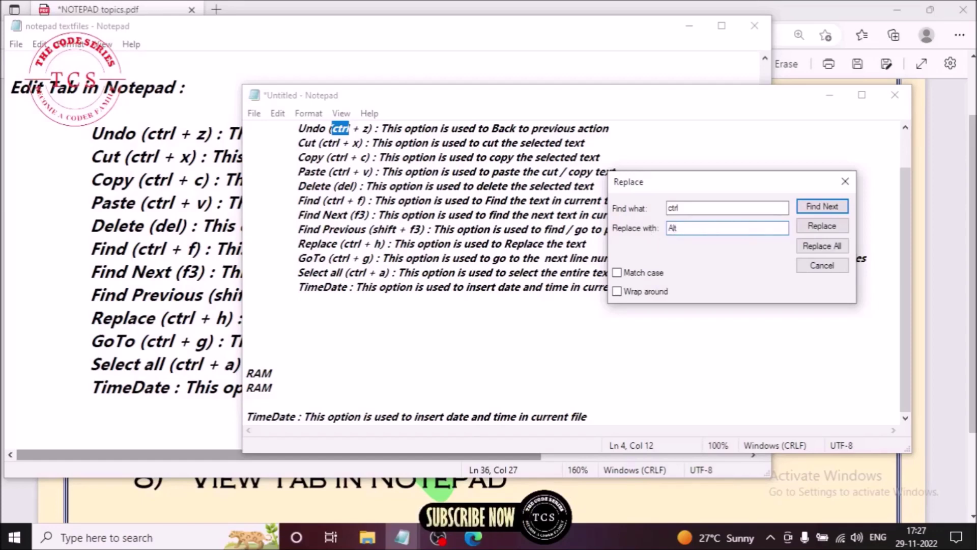
click(822, 225)
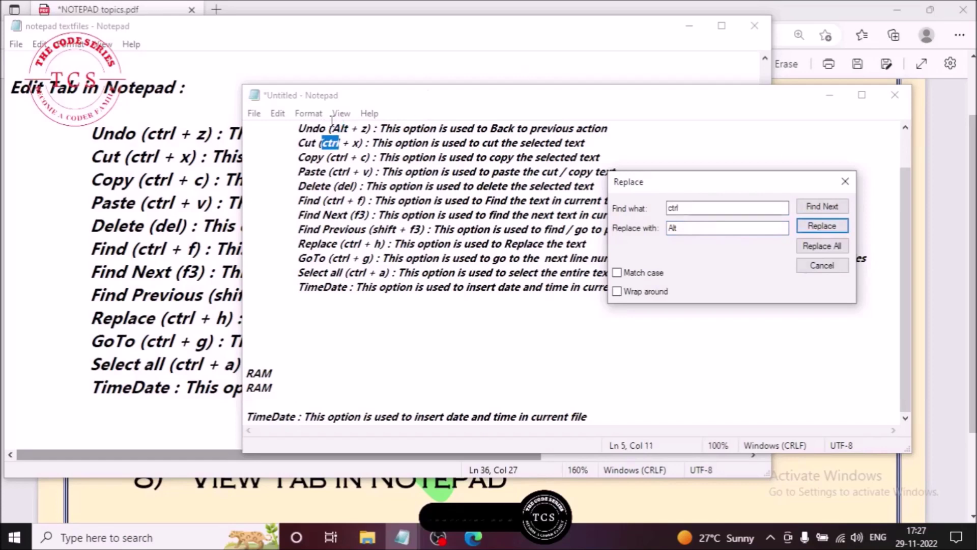
Highlight the replaced shortcut in the Undo line, and replace the "ctrl" match in the Cut line with "Alt".
drag(329, 128, 358, 128)
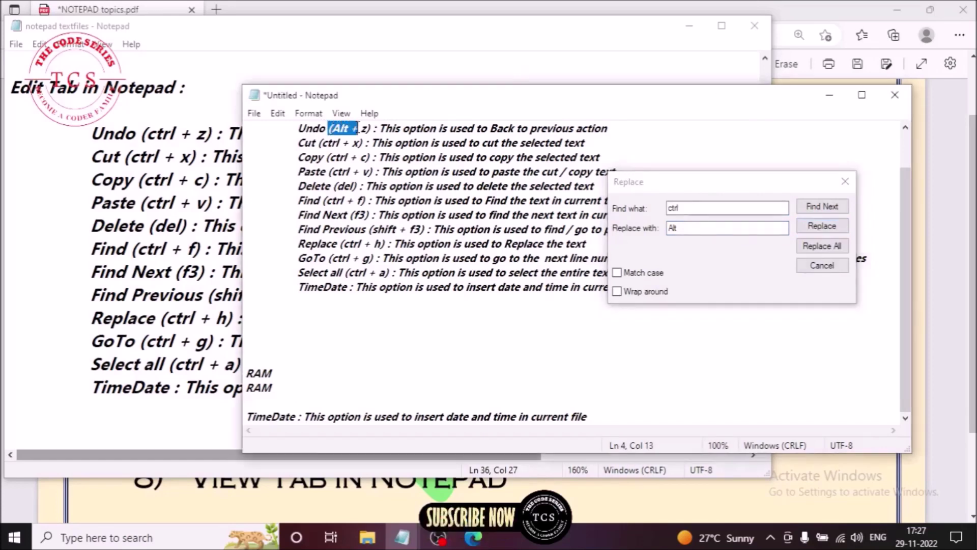
click(358, 127)
click(840, 228)
click(840, 228)
click(842, 230)
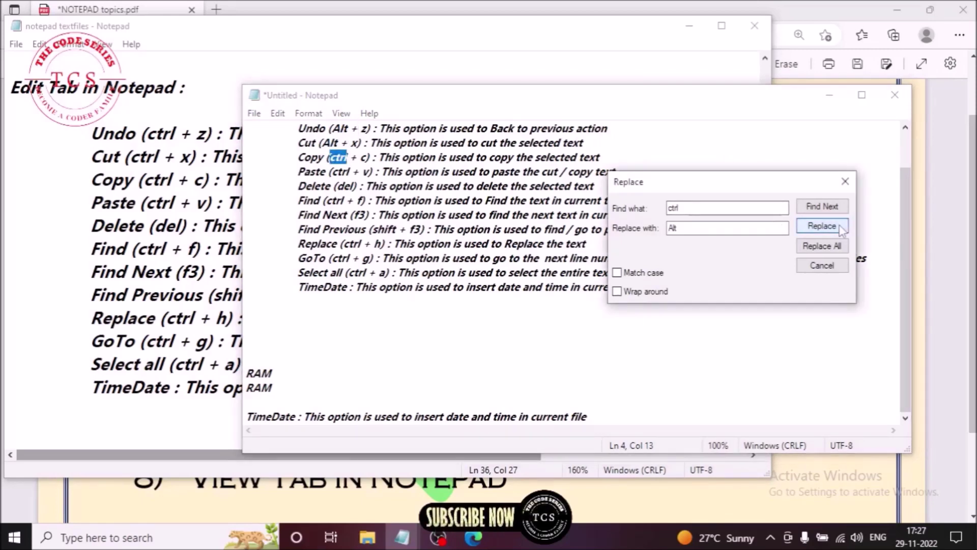
click(842, 230)
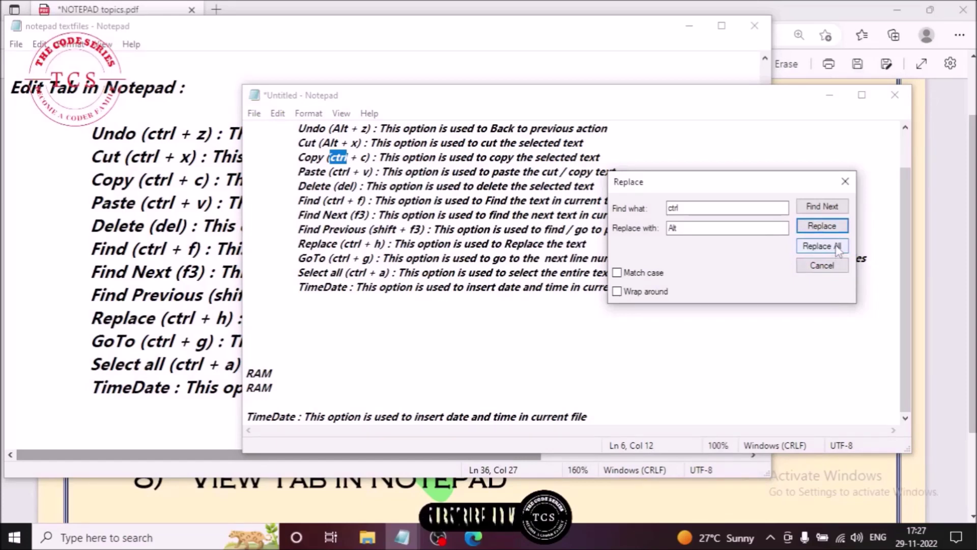
Replace all remaining "ctrl" matches with "Alt", highlight the changed shortcuts to check them, and close the Replace dialog.
click(837, 246)
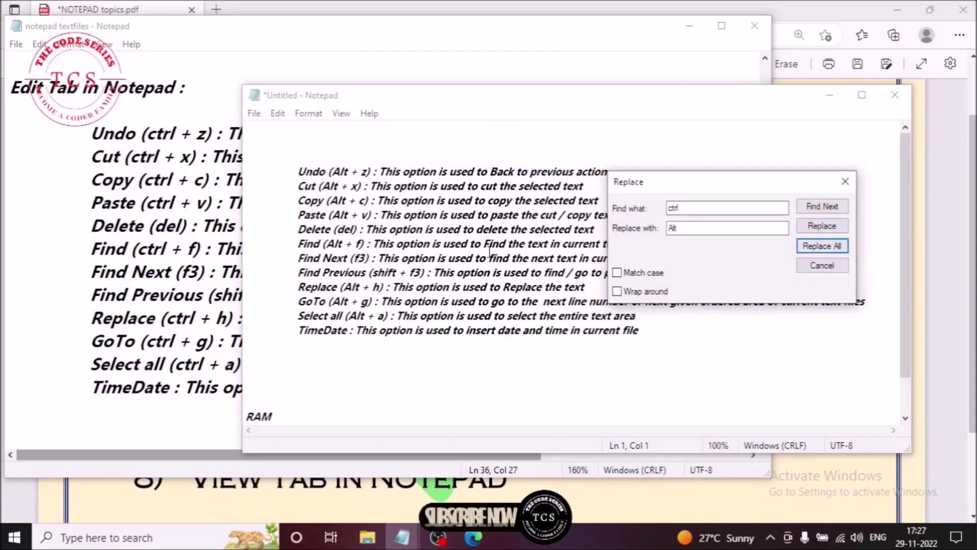
drag(331, 171, 355, 246)
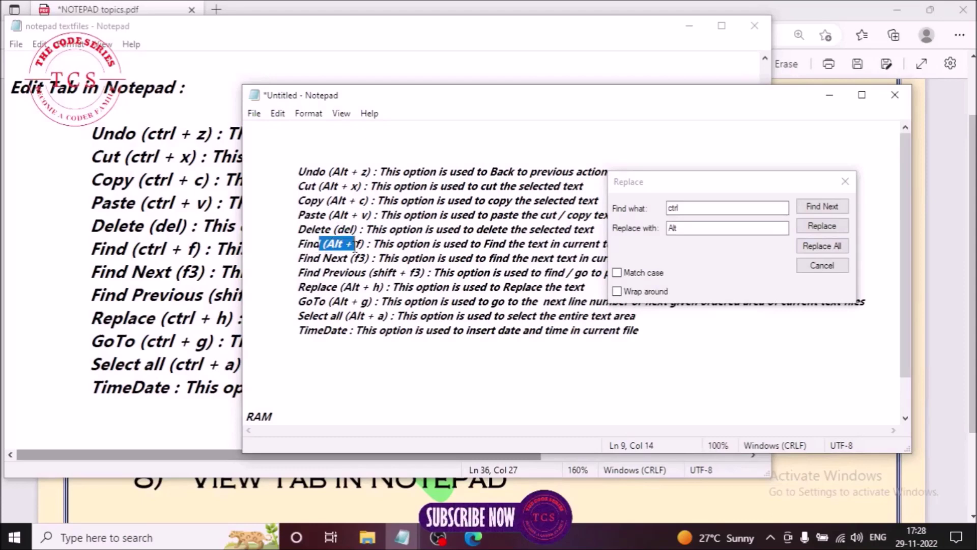
drag(341, 286, 389, 287)
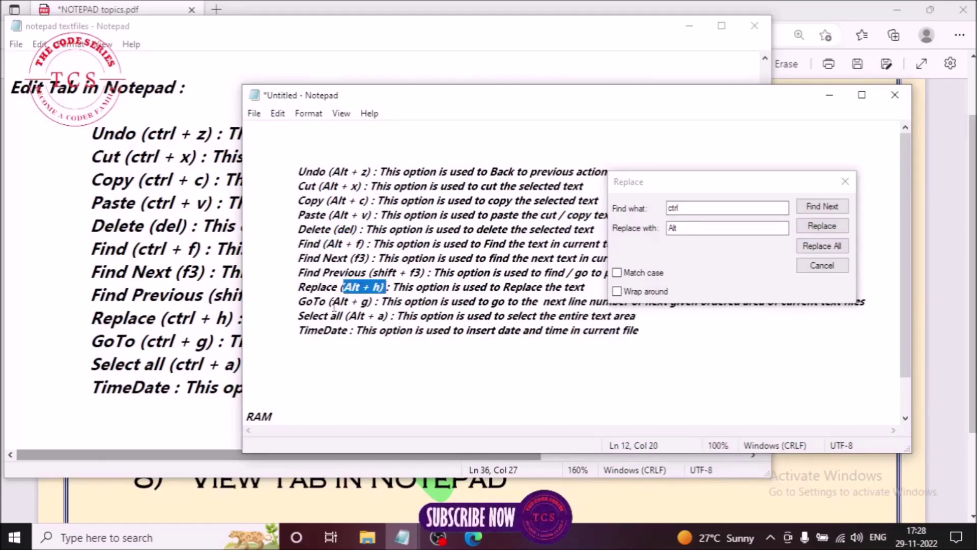
click(338, 302)
drag(332, 301, 367, 302)
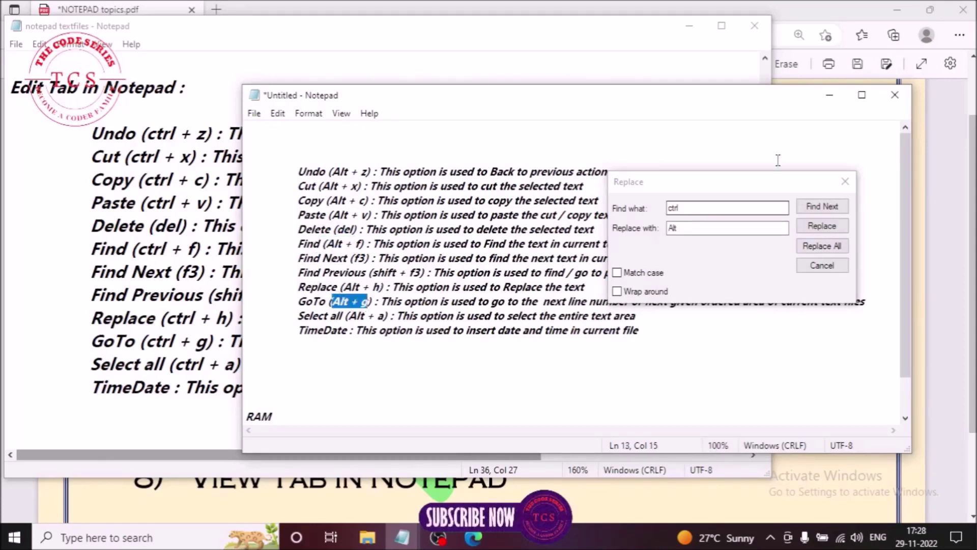
click(853, 186)
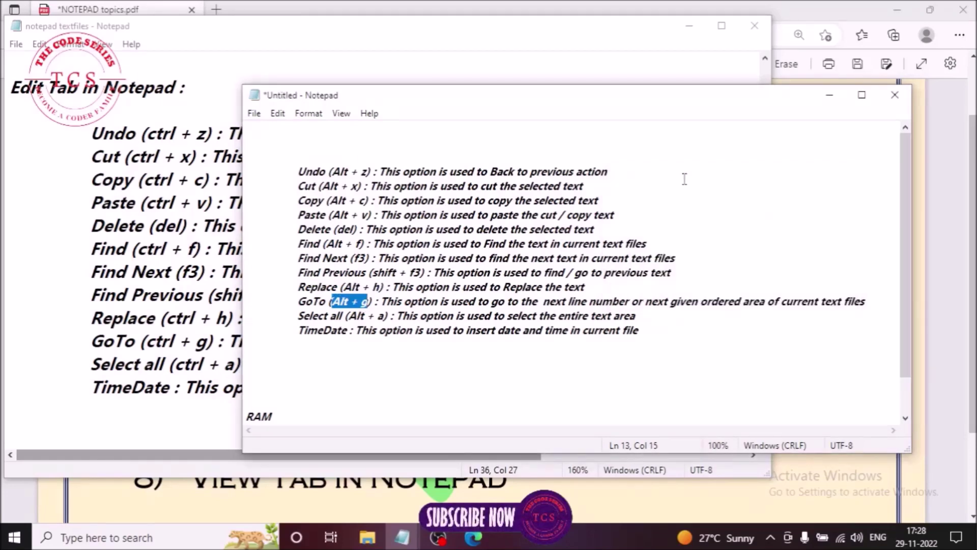
Place the cursor at the end of the last line and use Go To to jump to line 7.
click(273, 115)
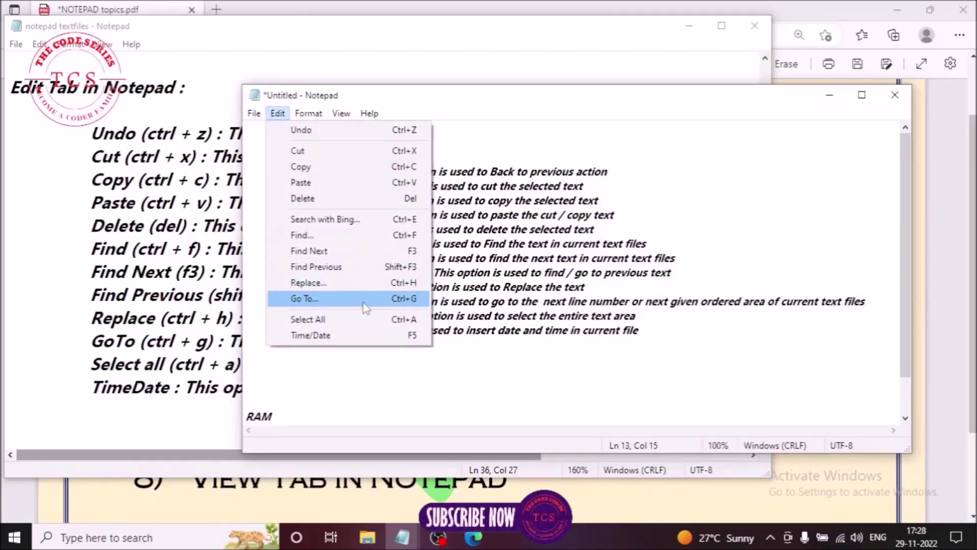
click(390, 356)
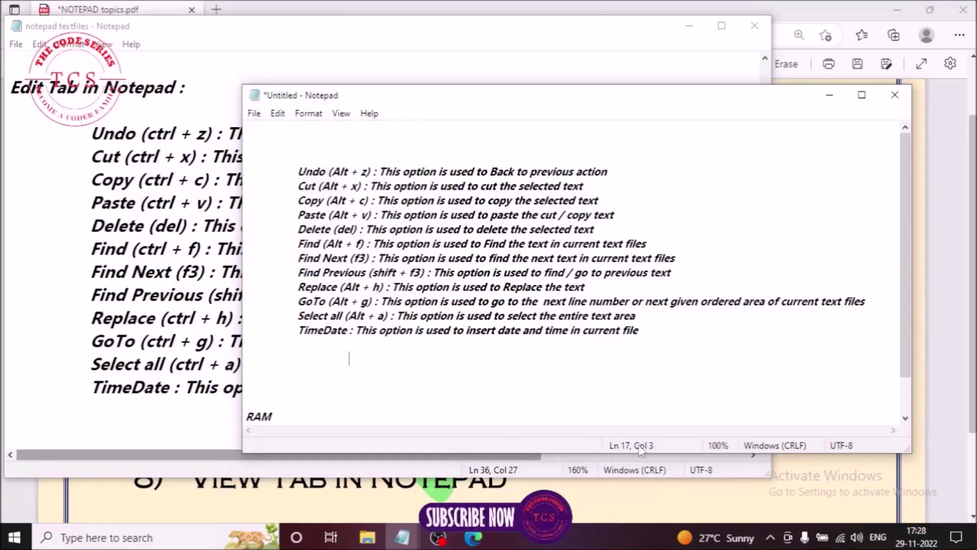
scroll(340, 428, down, 1)
click(621, 415)
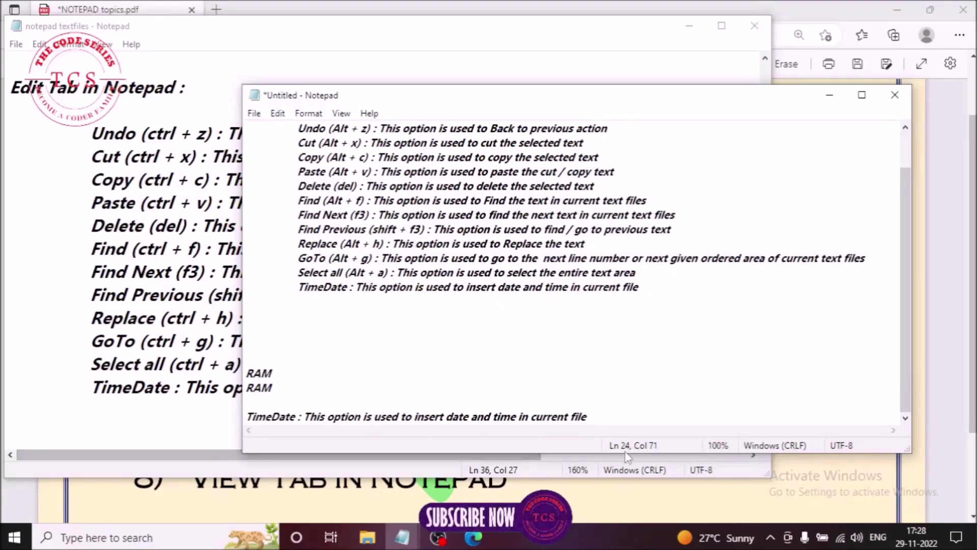
click(278, 114)
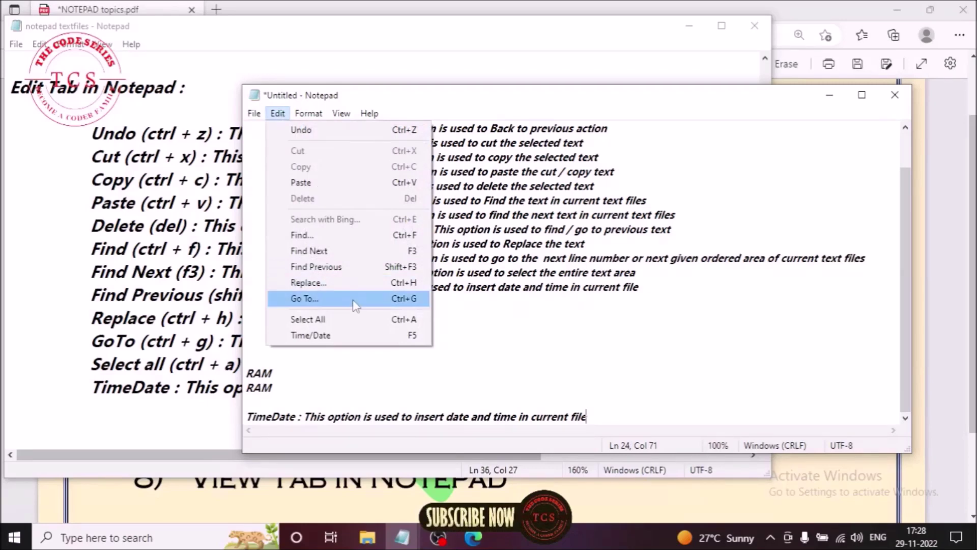
click(354, 302)
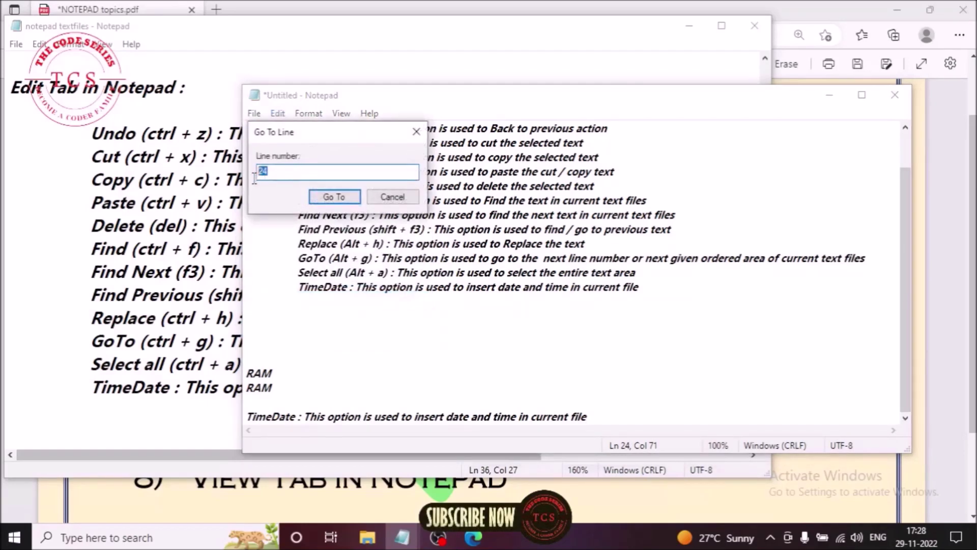
key(BackSpace)
text(7)
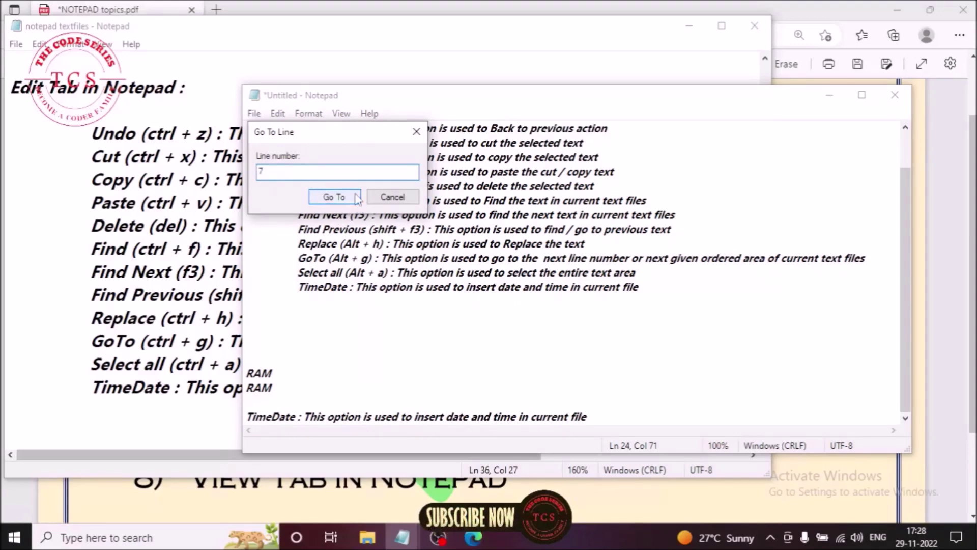
click(334, 196)
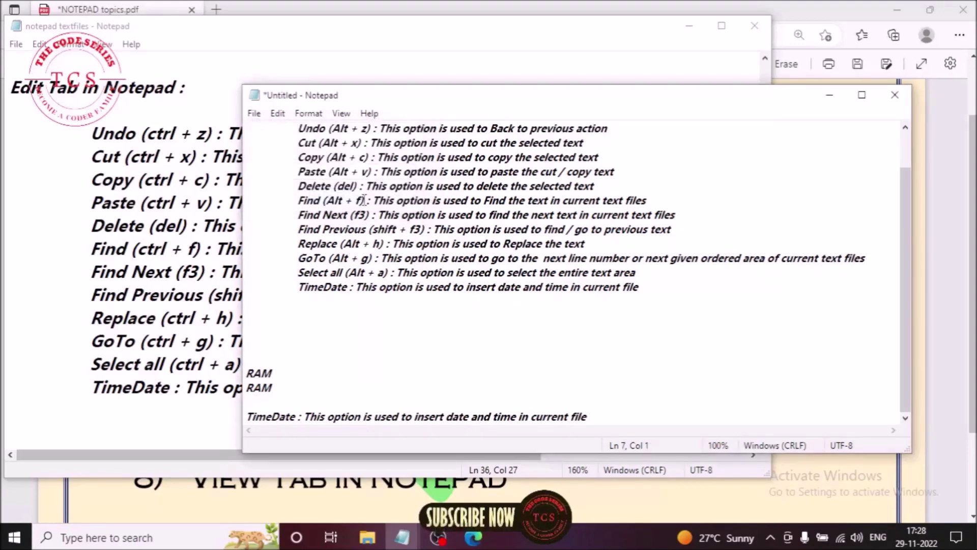
Highlight the Paste line reached by Go To, and put the cursor back at its start.
scroll(539, 229, up, 1)
triple_click(249, 219)
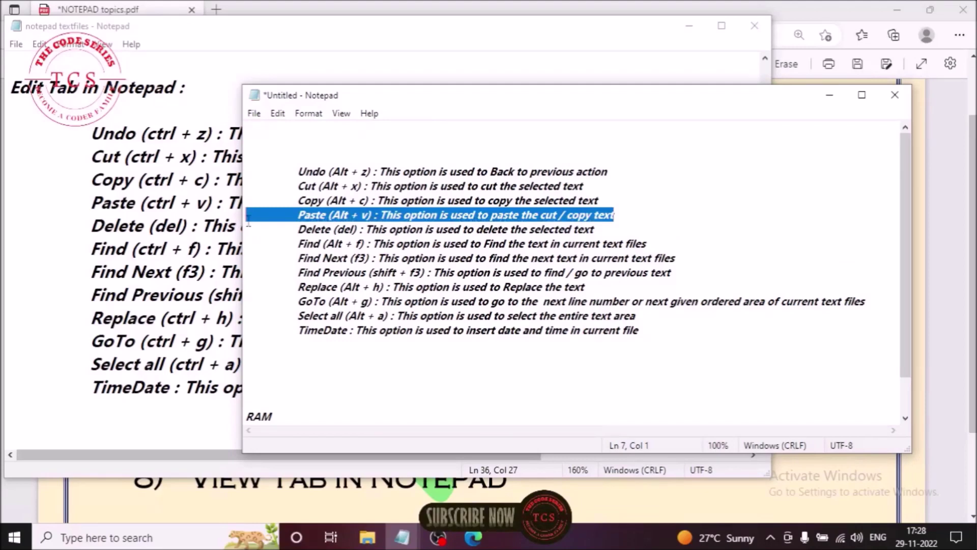
click(250, 220)
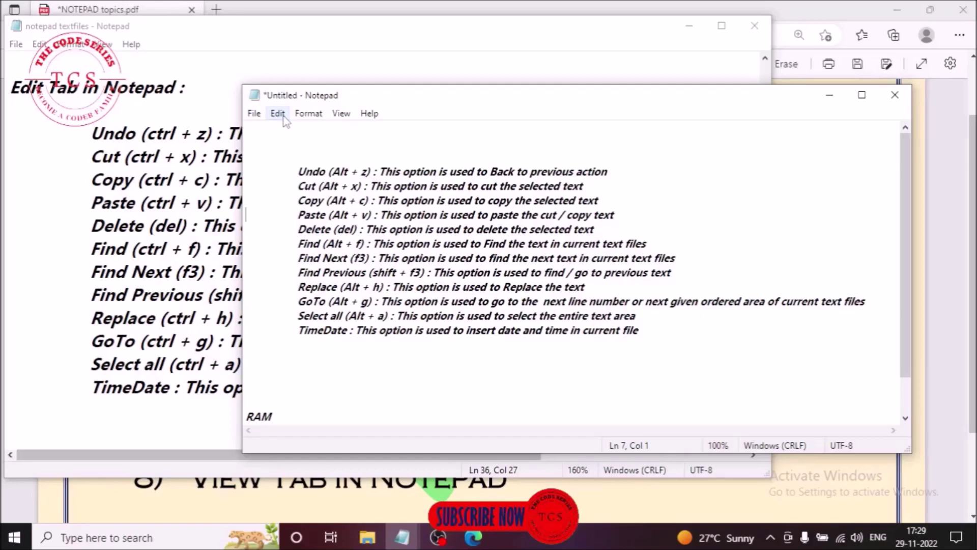
Select the whole note manually from the end of the last line up to line 1, and clear the selection.
text(RAM  TimeDate : This option is used to insert date and time in current file)
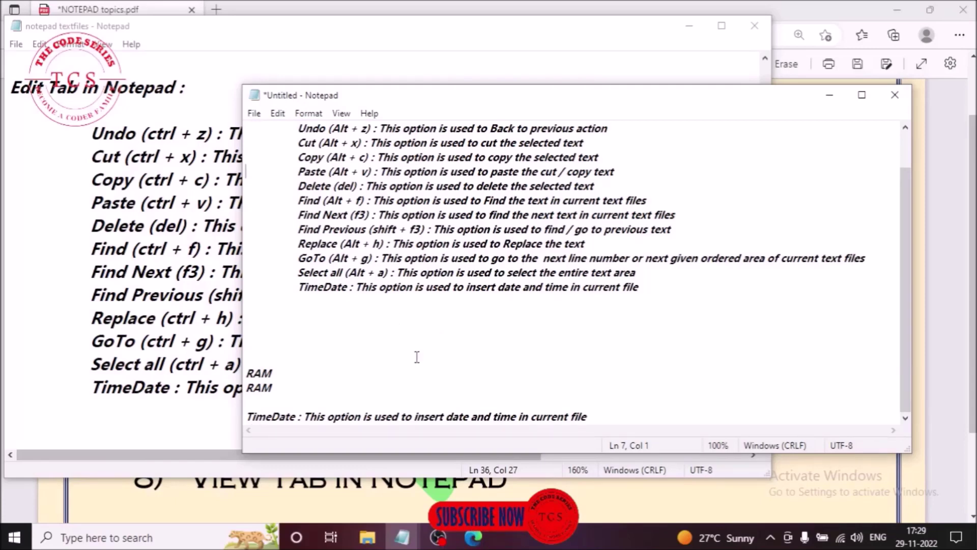
drag(627, 419, 249, 128)
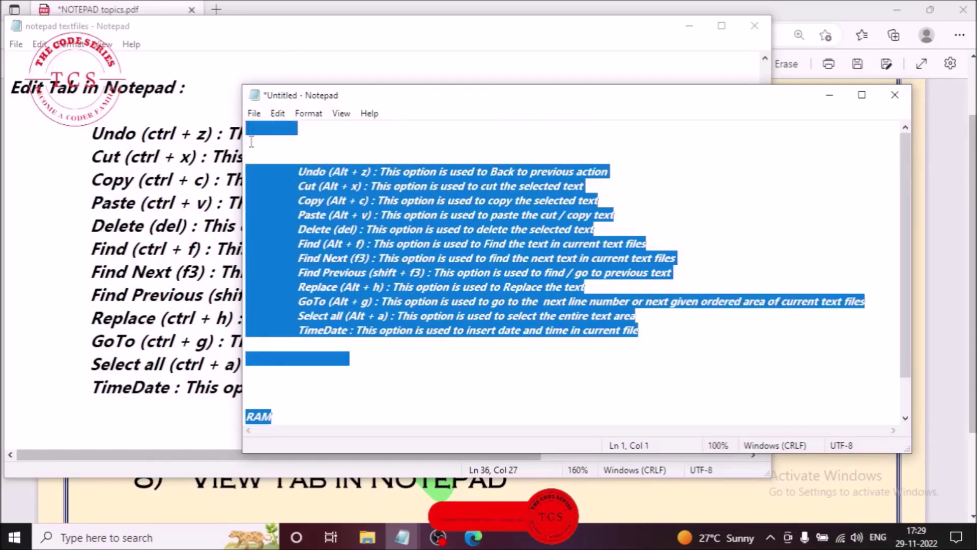
click(487, 361)
Select the entire note with Select All, and clear the selection by placing the cursor in the Paste line.
click(278, 113)
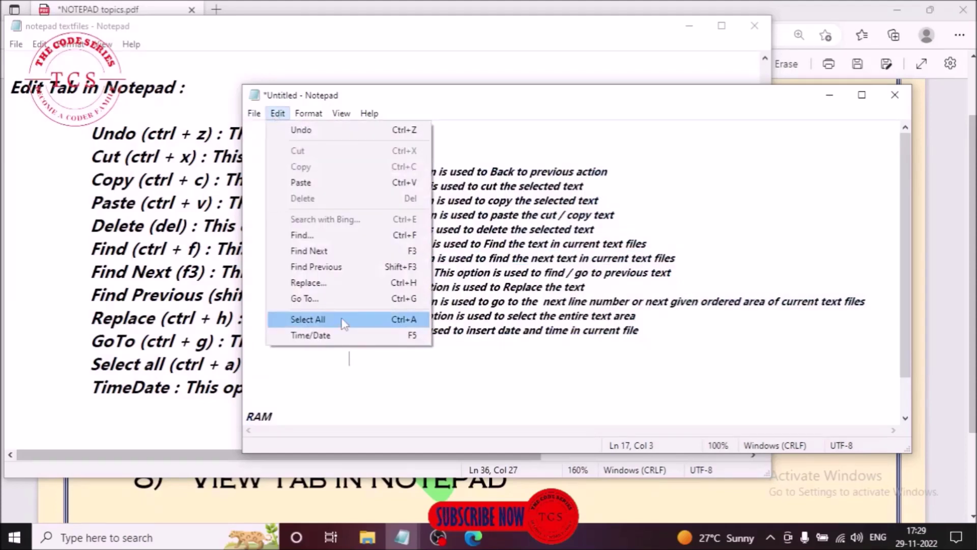
click(308, 320)
scroll(483, 172, up, 3)
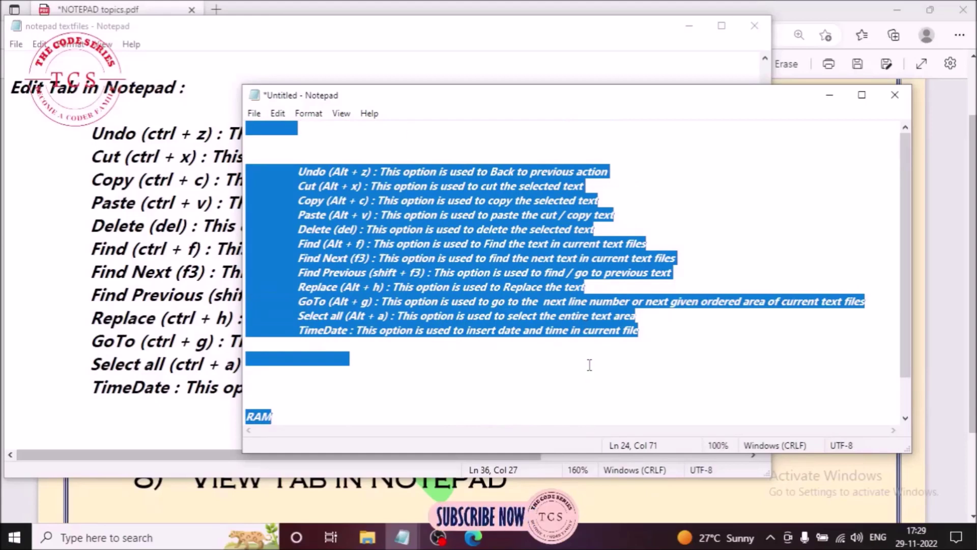
click(545, 213)
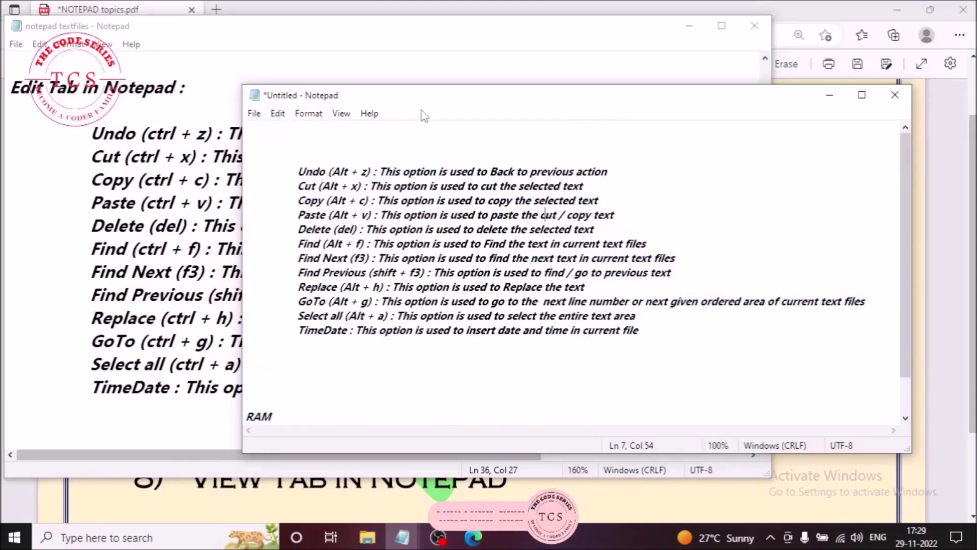
Repeat Select All from the blank line 19, and place the cursor at the end of the second RAM line.
click(277, 114)
click(556, 391)
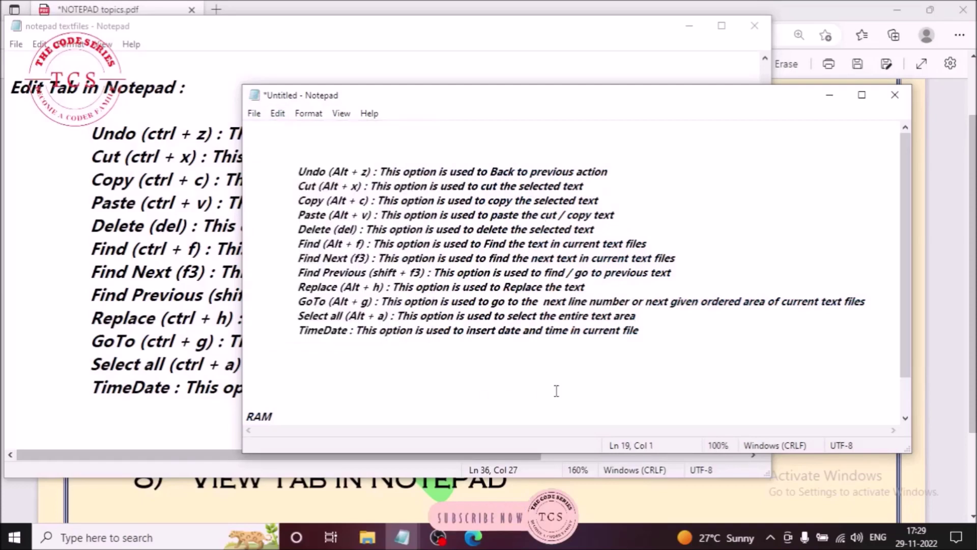
key(ctrl+a)
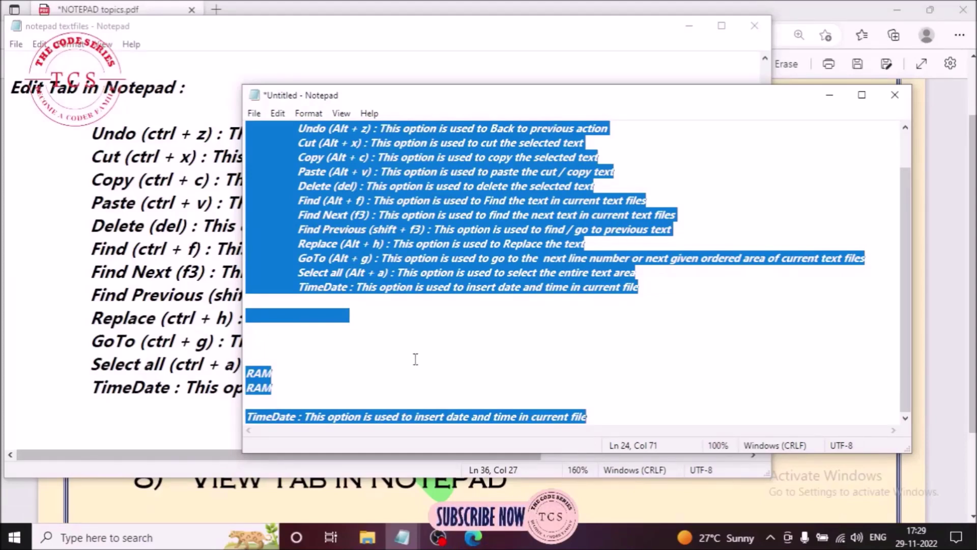
click(392, 386)
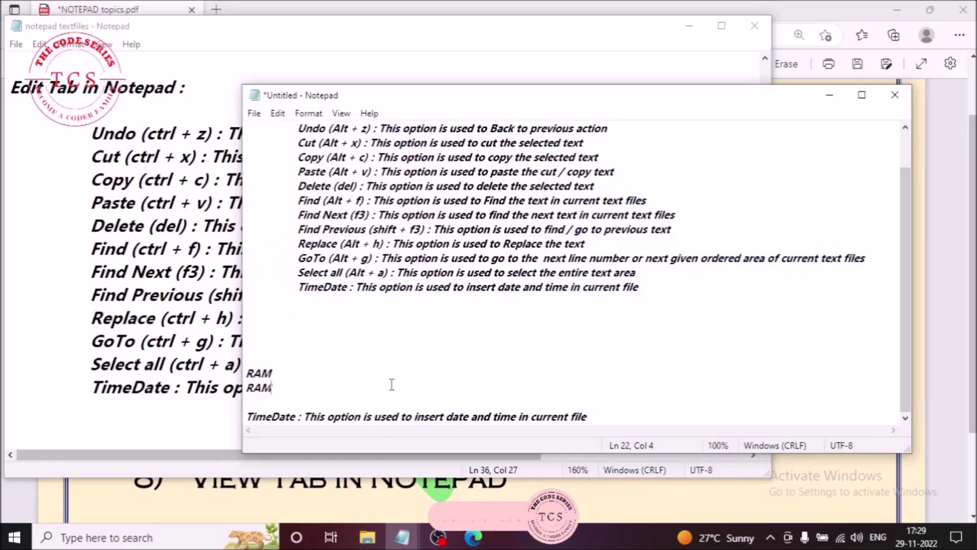
Select everything in the untitled note from its last line up to line 1, and delete it.
click(278, 114)
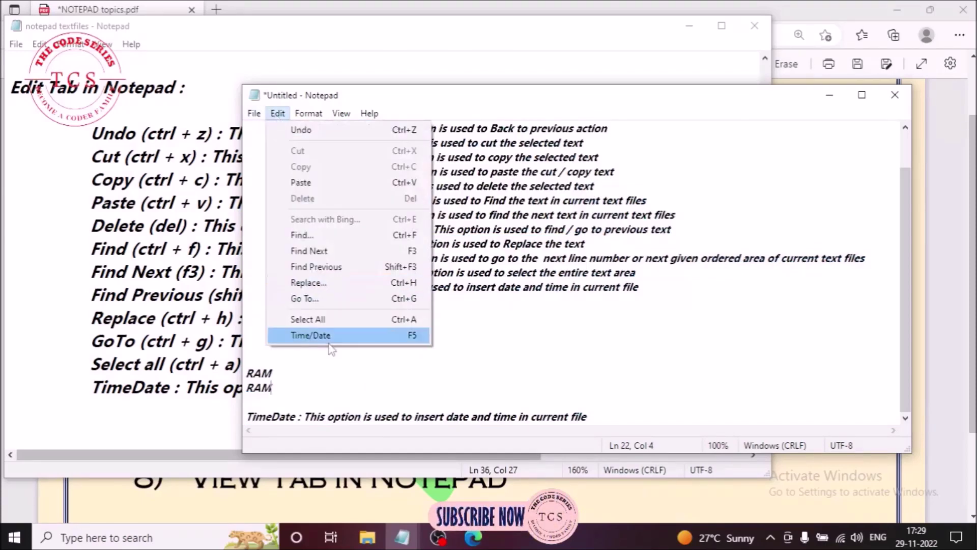
click(610, 342)
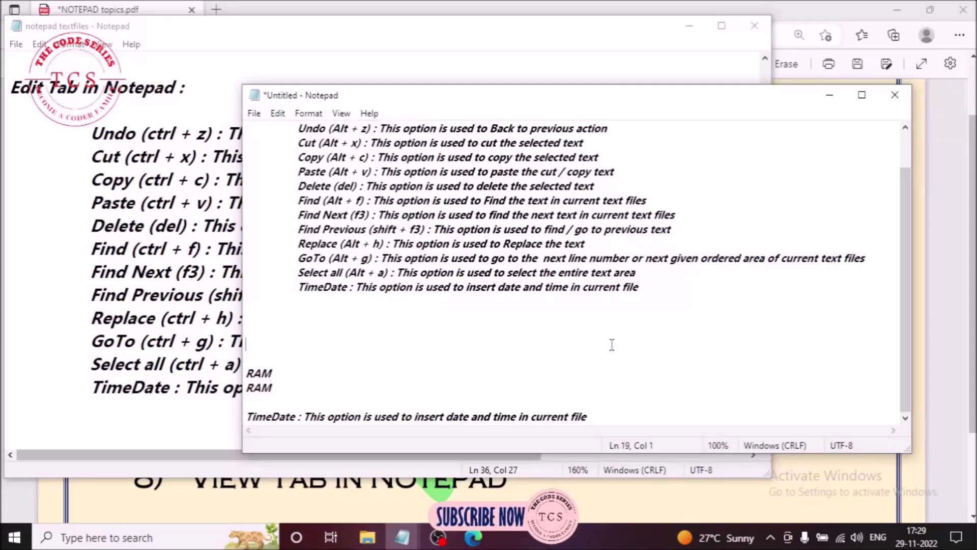
click(625, 411)
drag(625, 411, 255, 122)
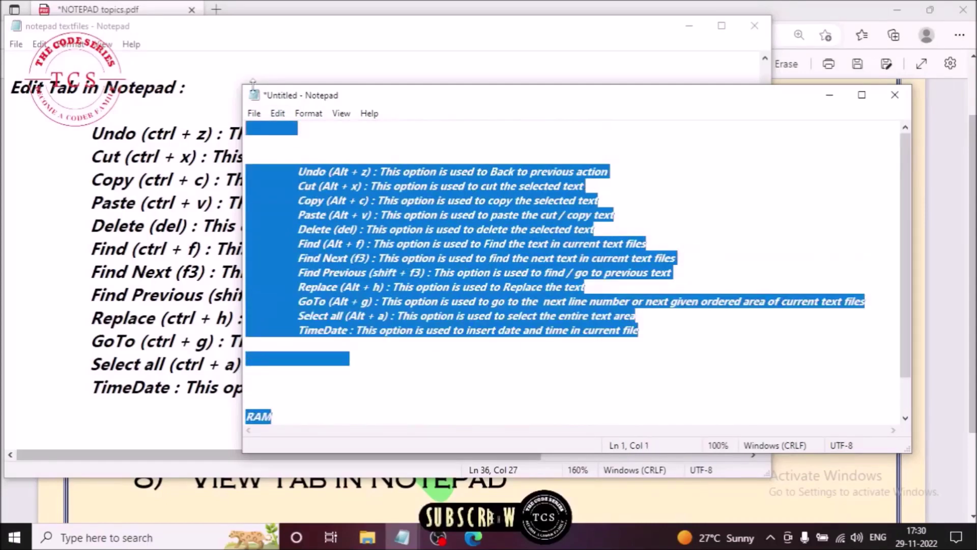
key(Delete)
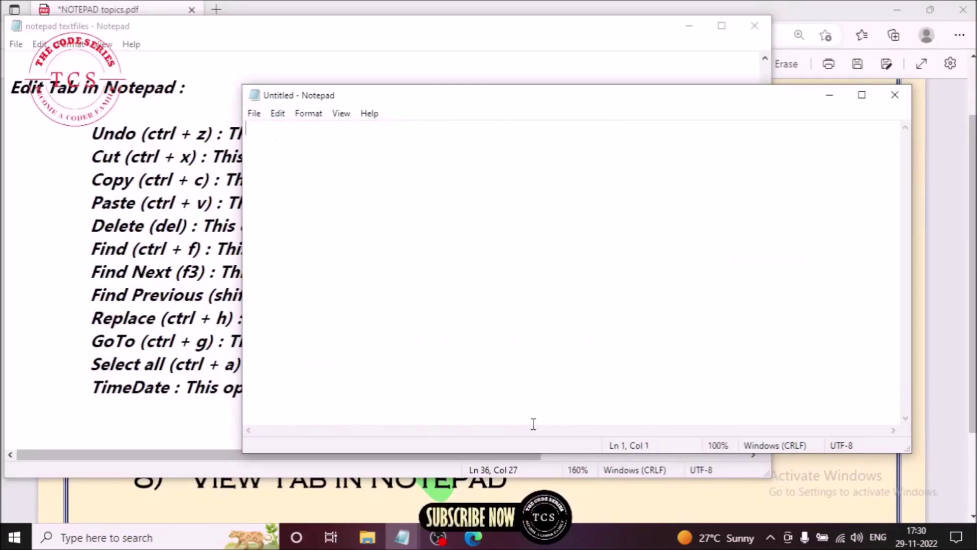
Check the system calendar and clock, and insert the current time and date into the empty note with Time/Date.
click(922, 544)
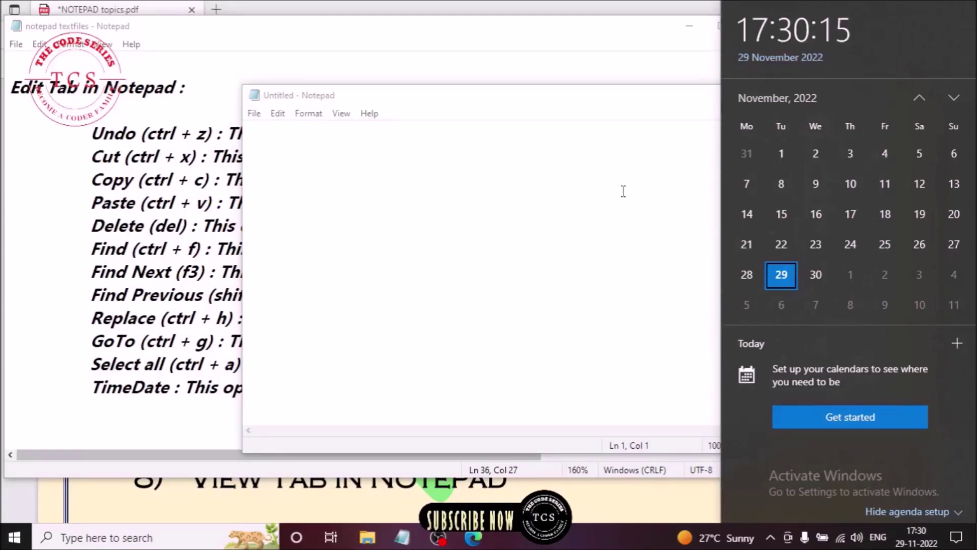
click(278, 113)
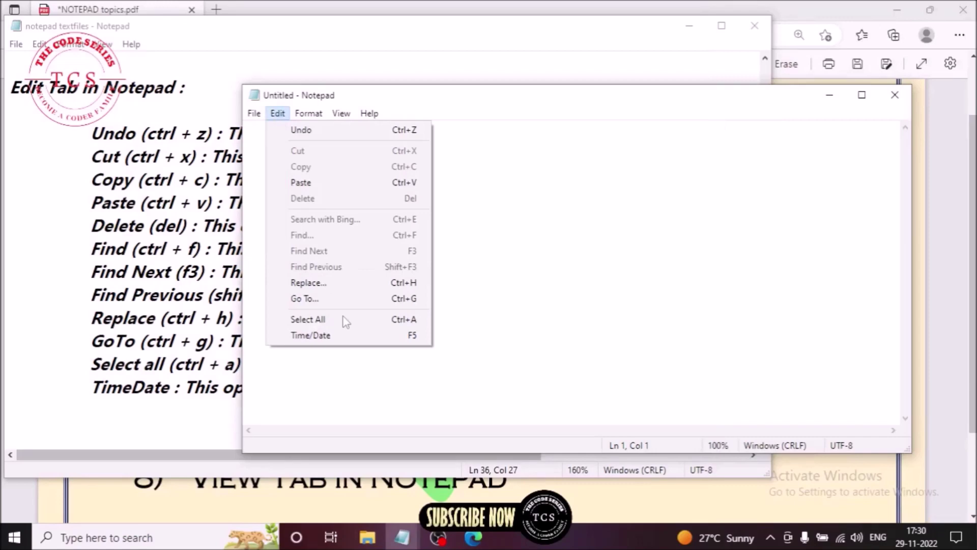
click(364, 336)
Copy the inserted time and date stamp, and paste it on line 3 of the note.
drag(351, 133, 246, 121)
key(ctrl+c)
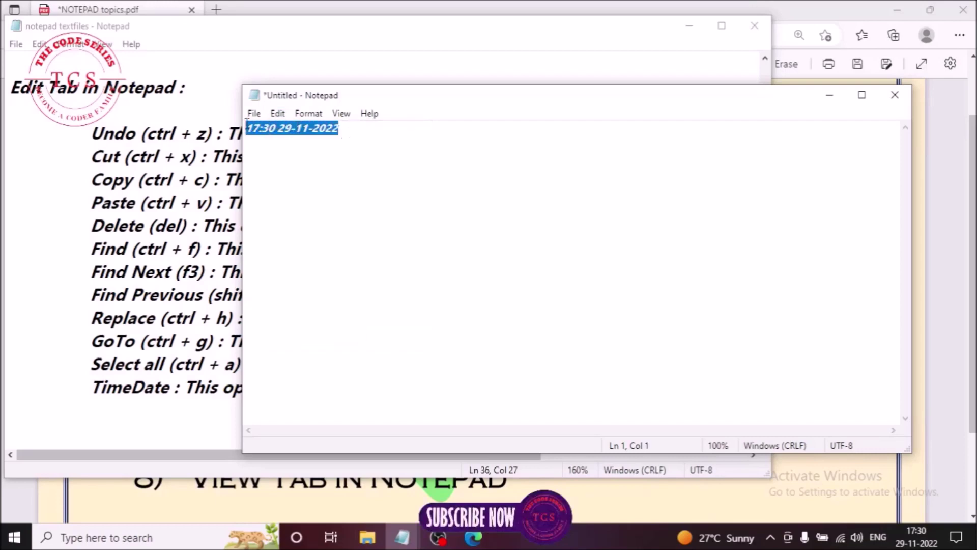
click(389, 133)
key(Return)
key(Return)
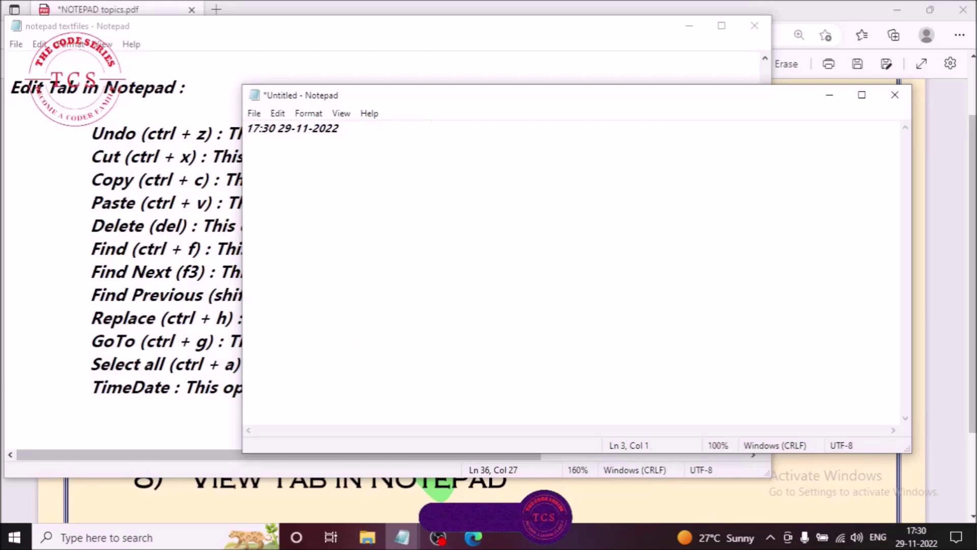
key(ctrl+v)
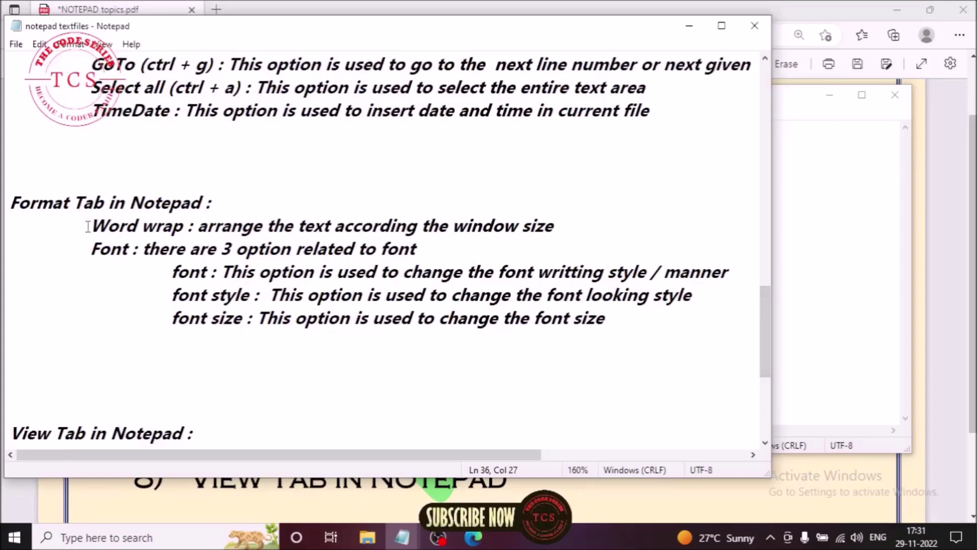
Highlight the Word wrap description in the Format notes, and view the empty untitled note maximized before restoring its window size.
drag(93, 226, 554, 226)
drag(198, 226, 555, 228)
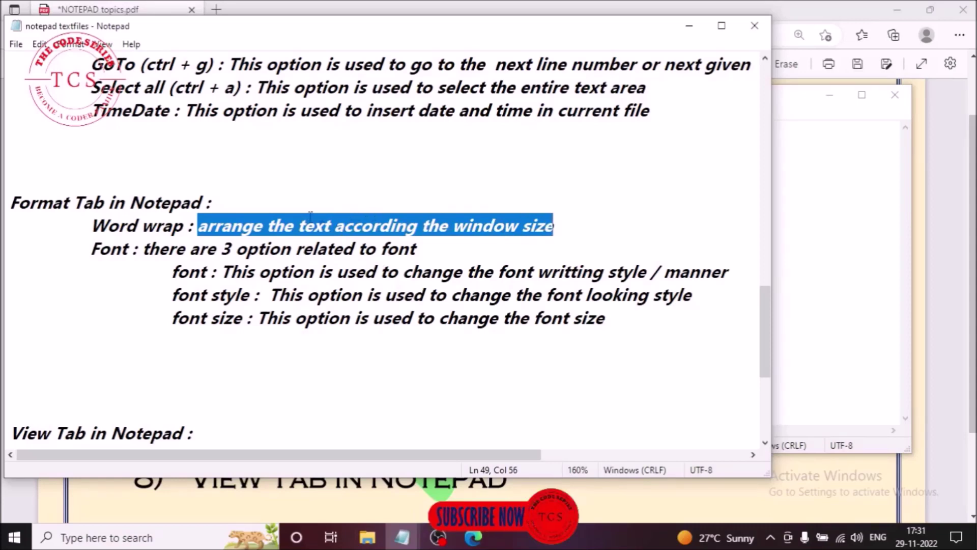
click(843, 163)
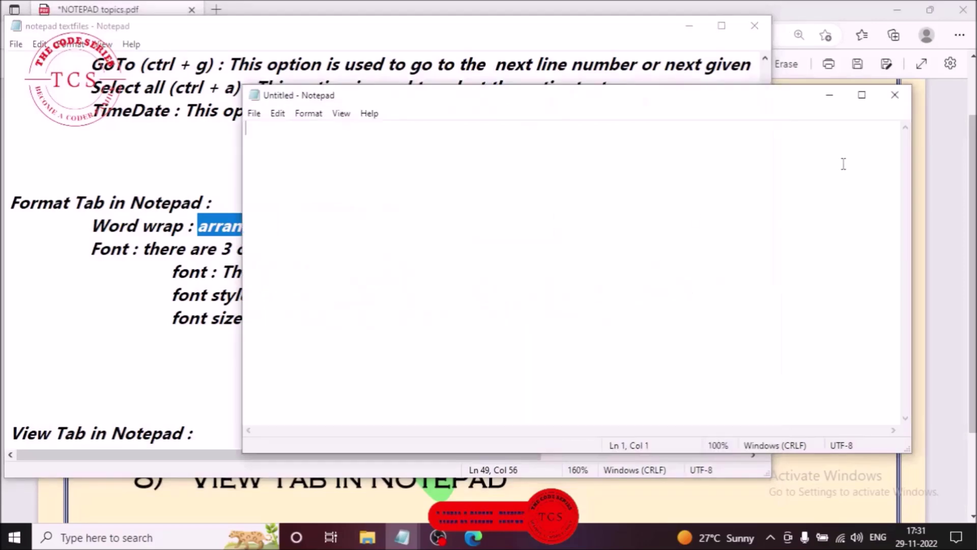
click(861, 95)
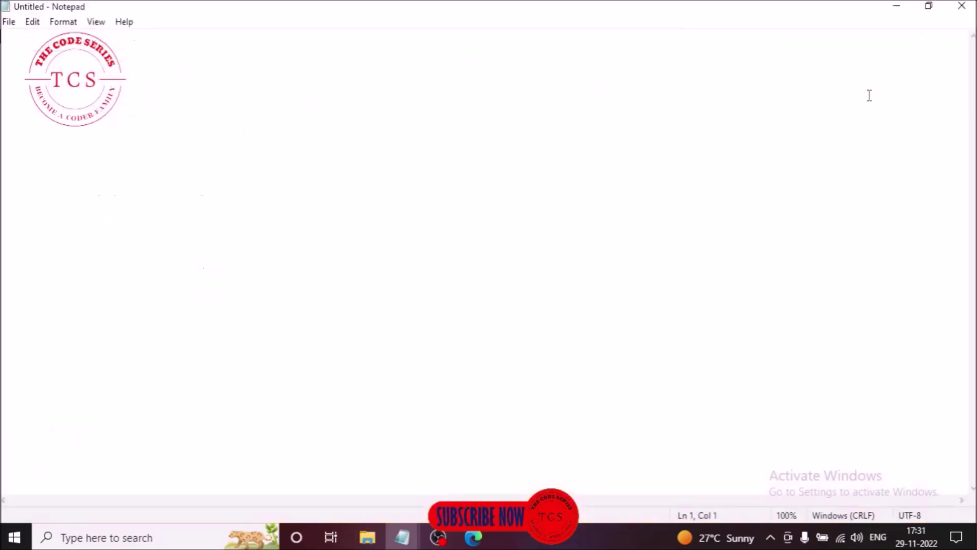
click(929, 5)
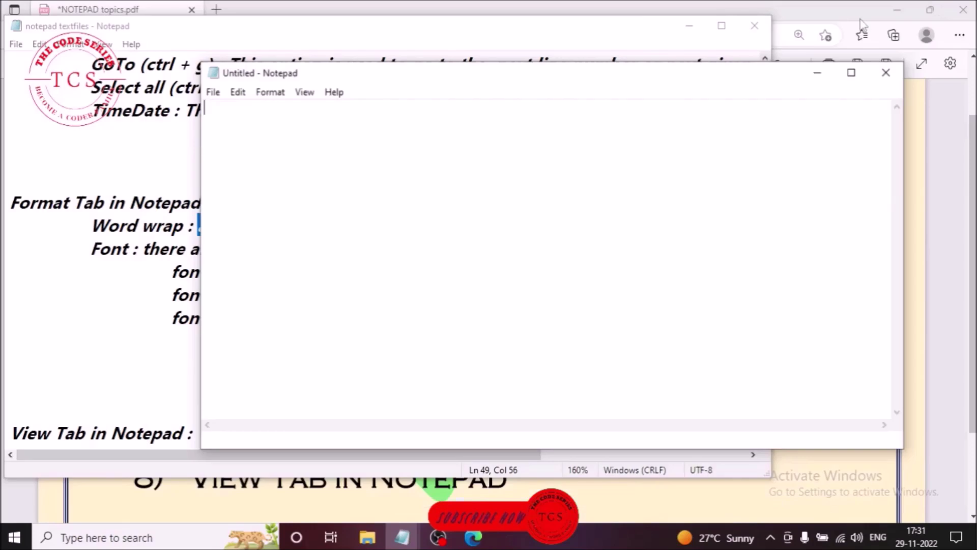
Fill the untitled note with one long line of filler text that runs past the window's width, starting with "sddif sjfisdj fojos".
text(sddi)
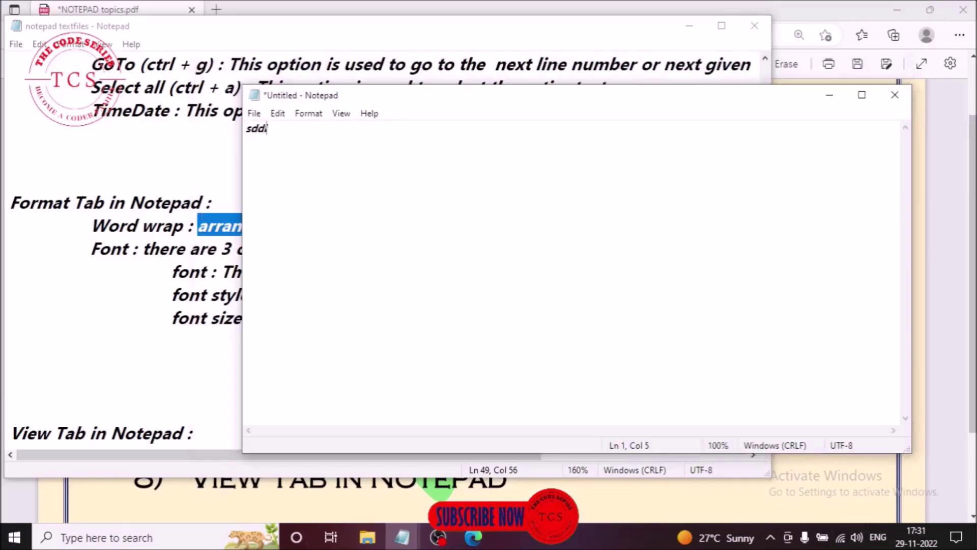
text(f sjfisdj fojos fhfoj pK D HO JFPJF)
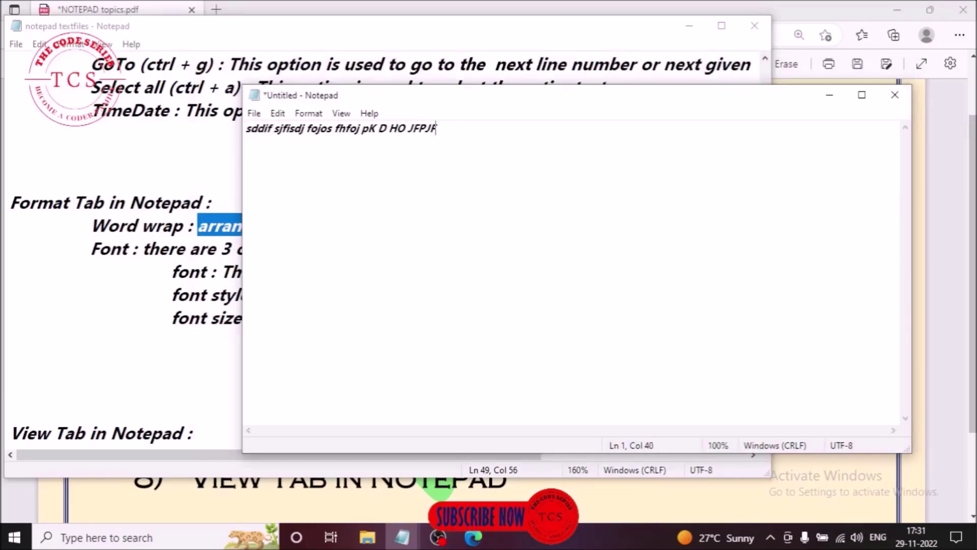
text(CJDOJCSDJGIUD    HFIDSFHCNF)
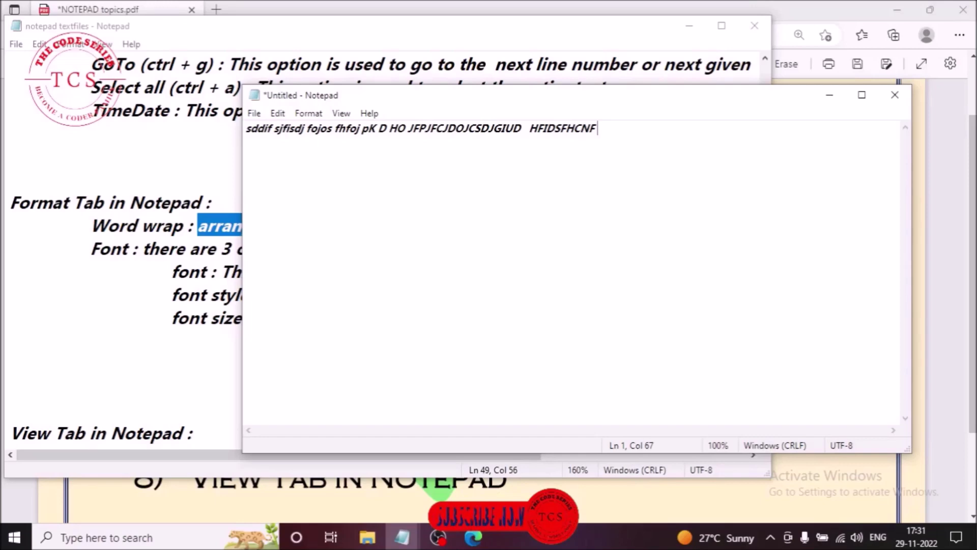
text(IUFUHGSFISDH FISHFISJHFSDH K HKFHDSKF)
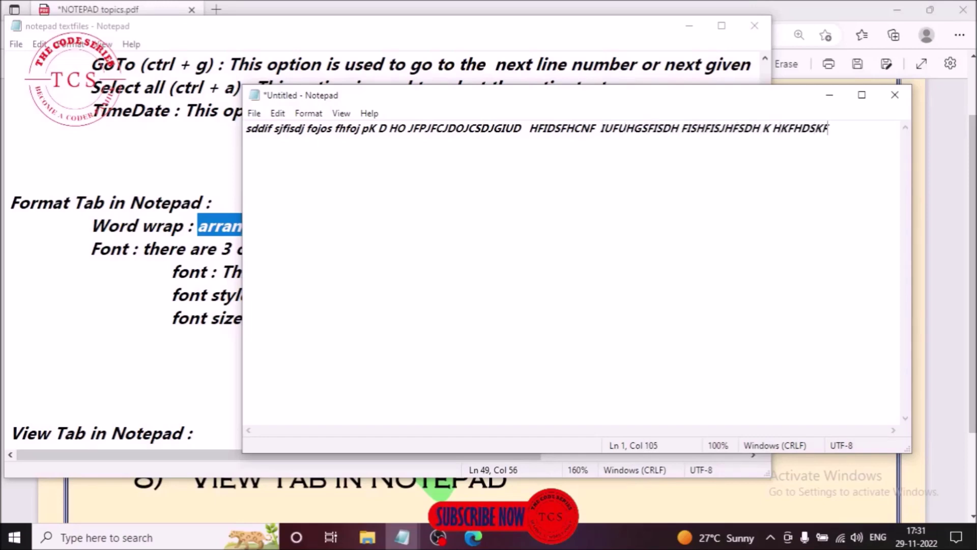
text(CLK CZSDKJDCHSDKDCZXCBzjXCBXNC)
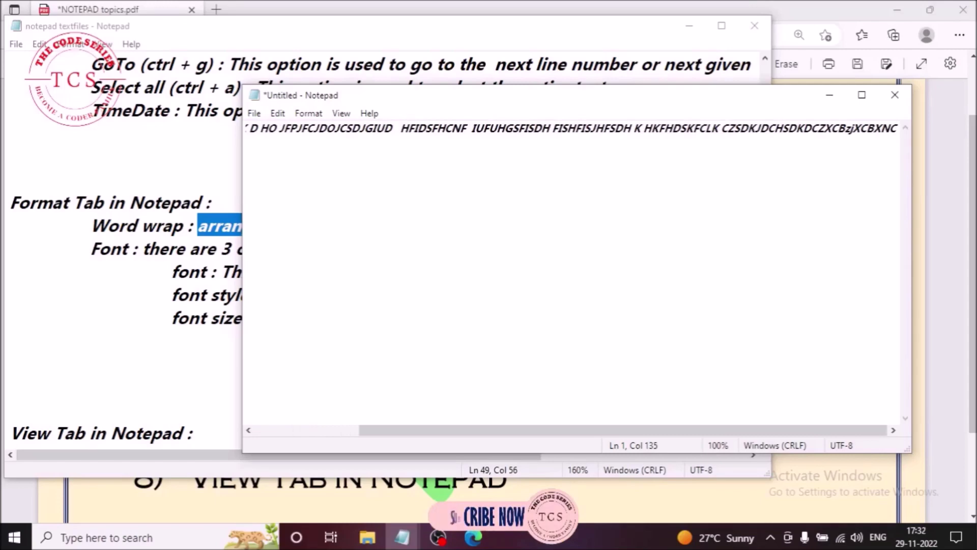
drag(748, 432, 823, 431)
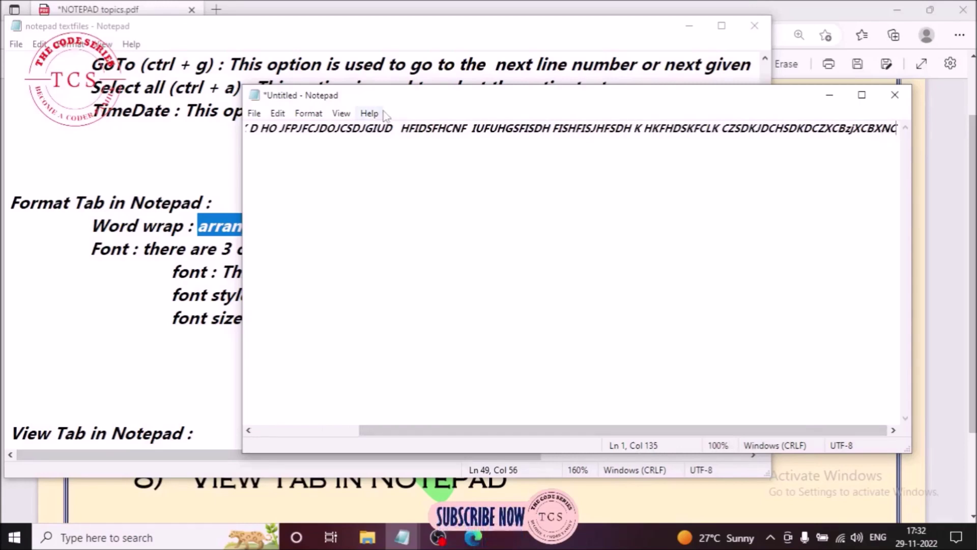
Turn on Word Wrap for the untitled note, and add "DSHFU" at the end of the filler text.
click(311, 114)
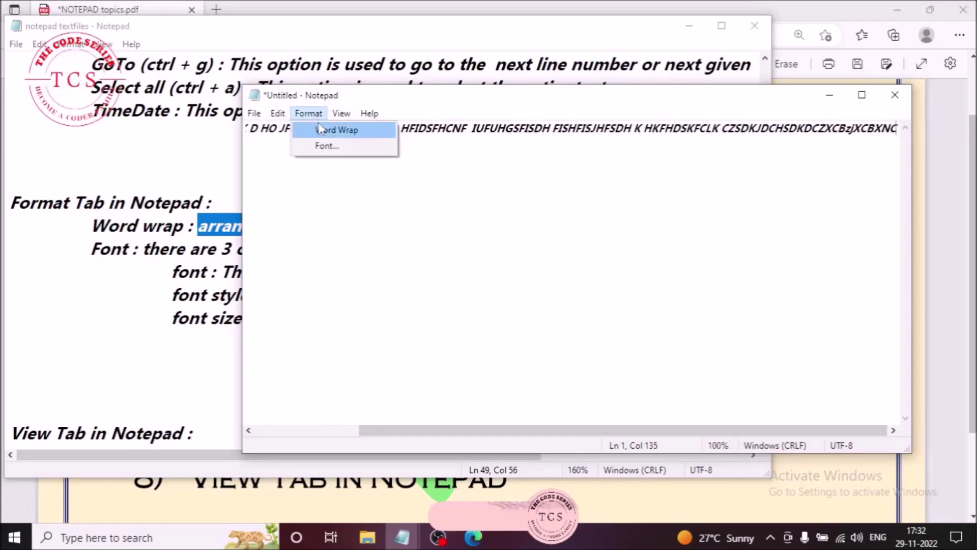
click(326, 131)
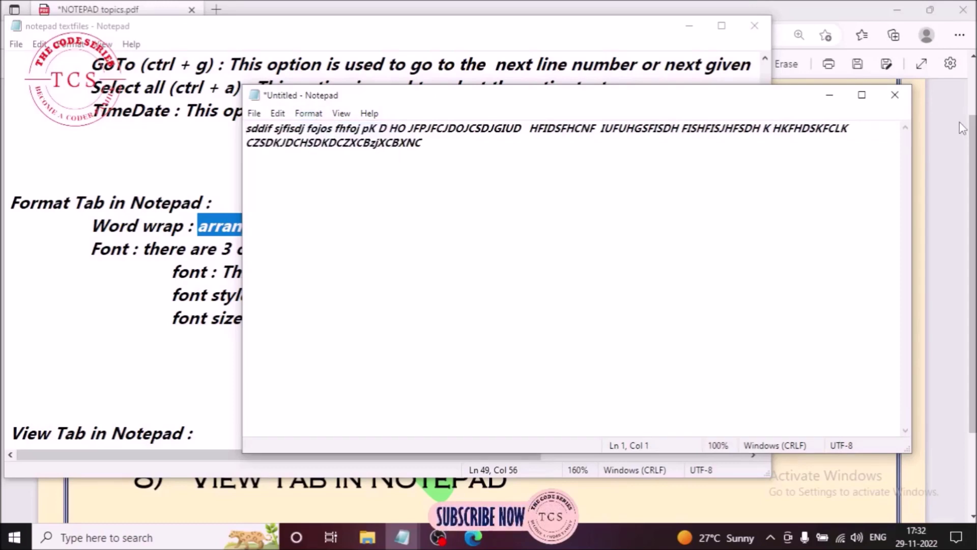
text(DSHFU)
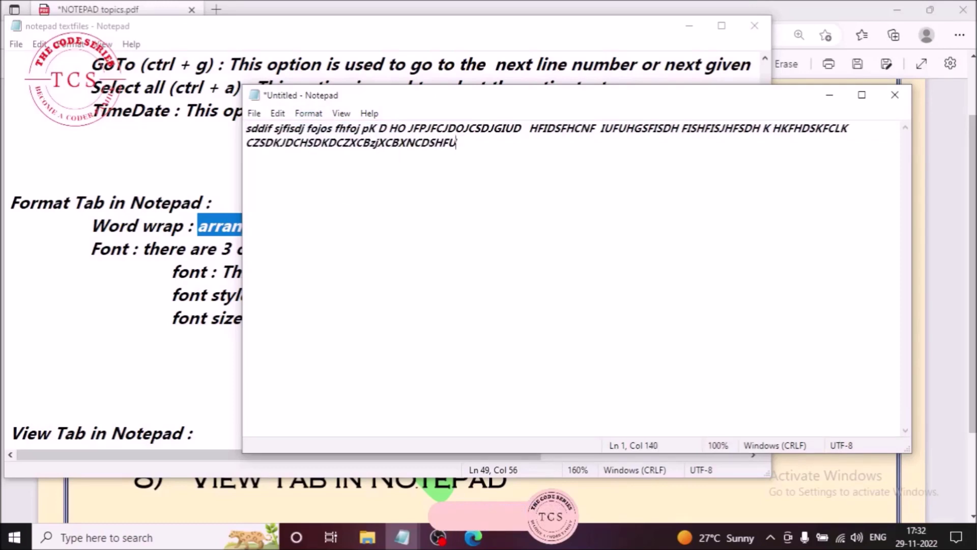
Narrow the untitled note's window slightly, and maximize and restore it to check how the text wraps.
drag(915, 295, 883, 313)
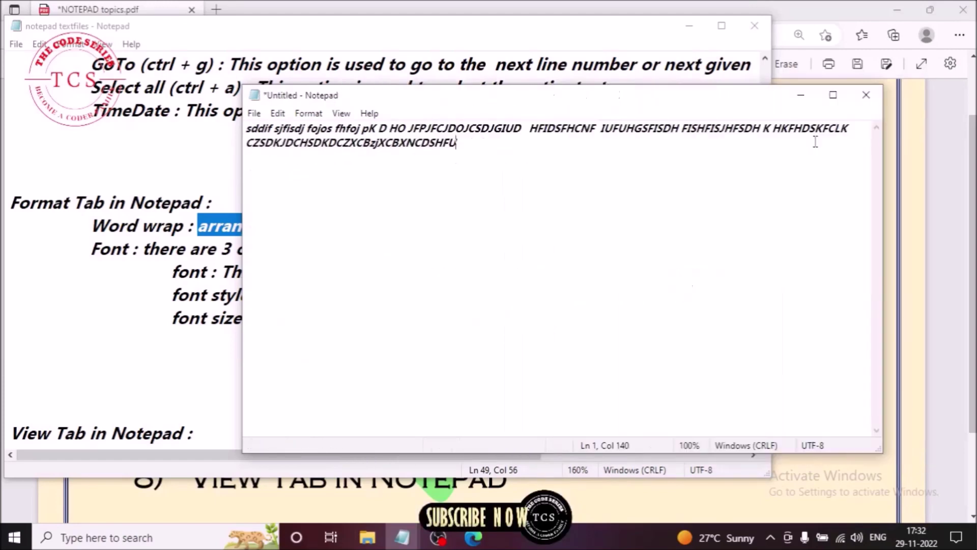
click(833, 95)
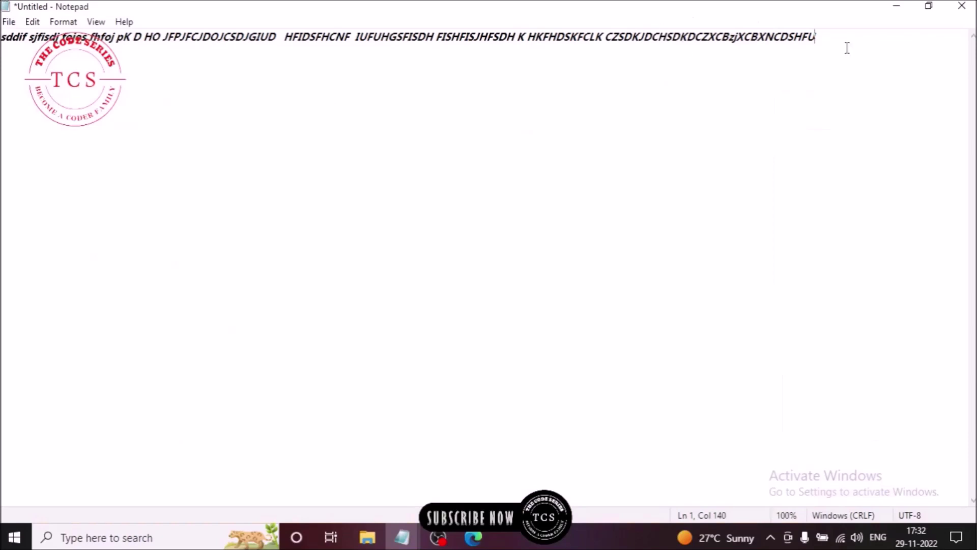
click(929, 6)
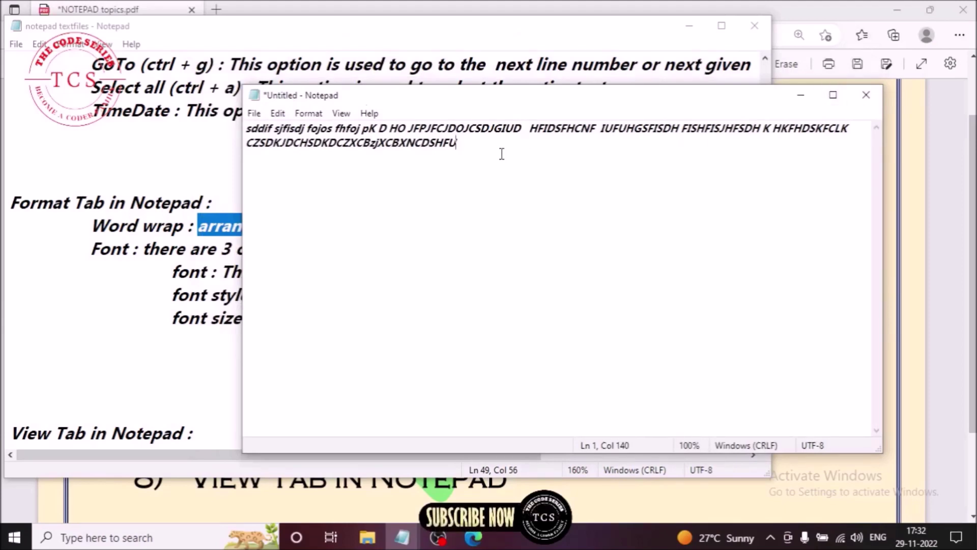
Highlight the filler text, compare its wrapping in the maximized and restored window, and clear the selection.
drag(502, 153, 253, 127)
click(833, 95)
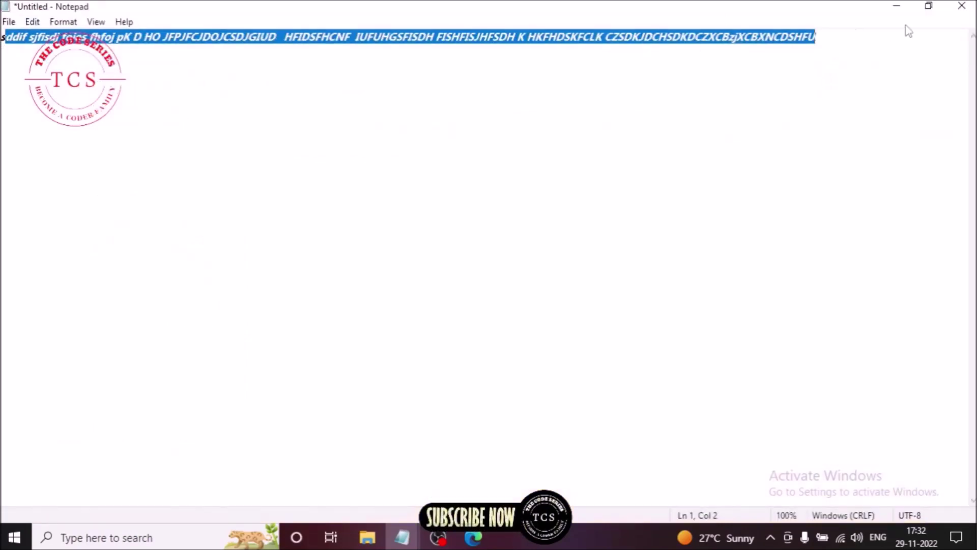
click(929, 5)
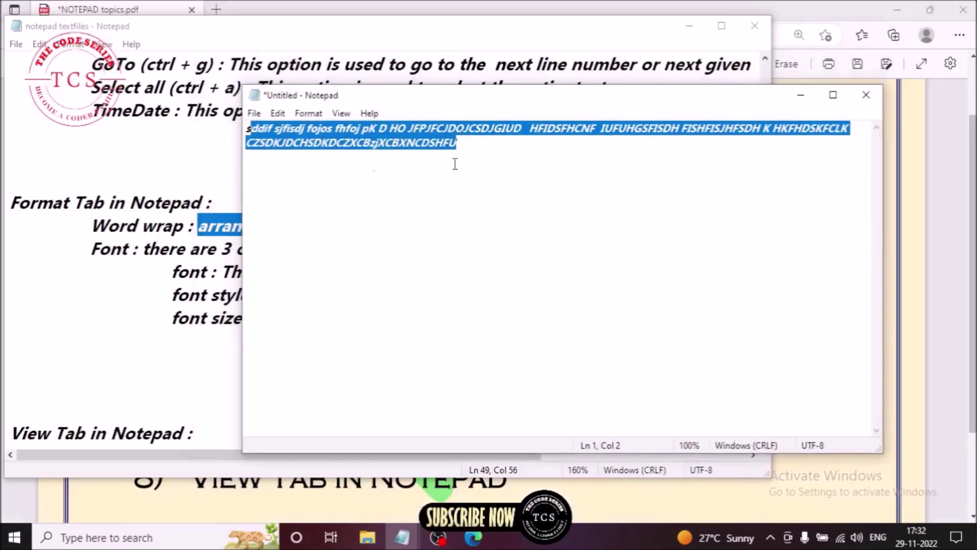
click(532, 148)
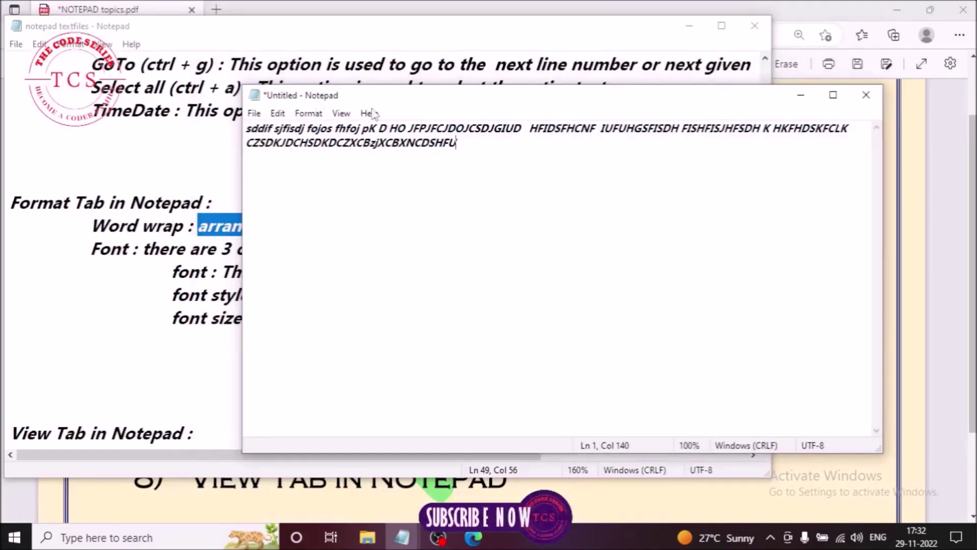
Move the untitled note's window aside, and highlight the font, font style and font size items in the Format notes.
click(317, 115)
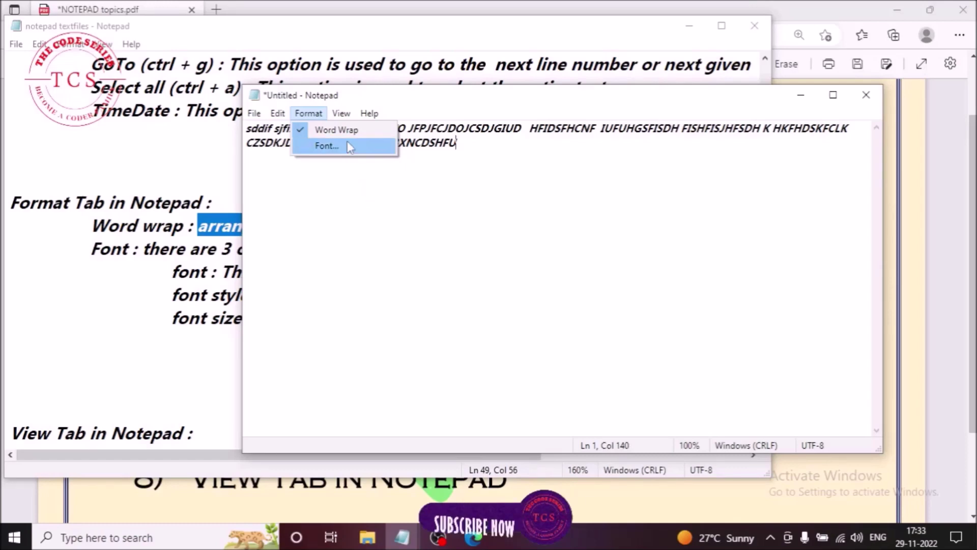
click(308, 113)
drag(402, 96, 542, 114)
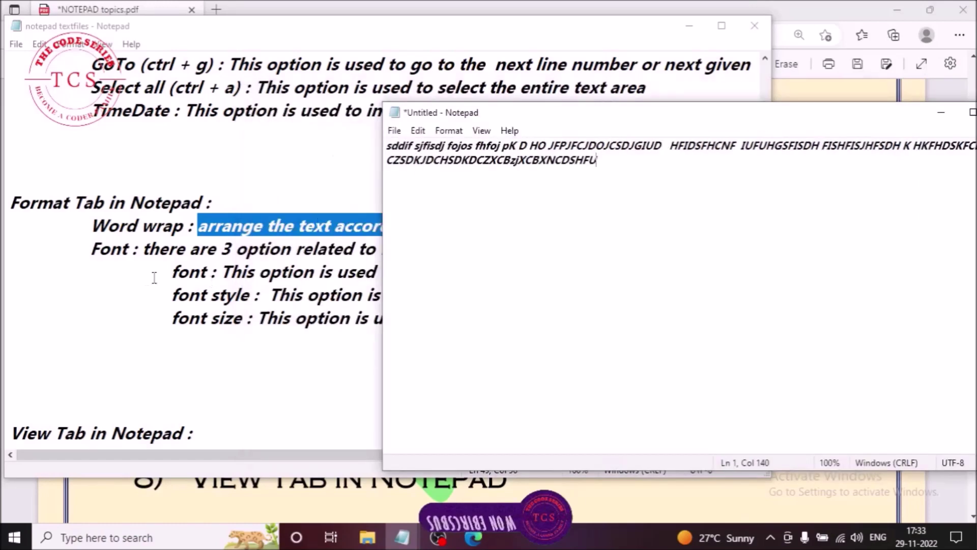
drag(171, 275, 249, 296)
drag(173, 319, 232, 318)
Highlight the descriptions of font, font style and font size one after another in the Format notes.
drag(230, 272, 743, 273)
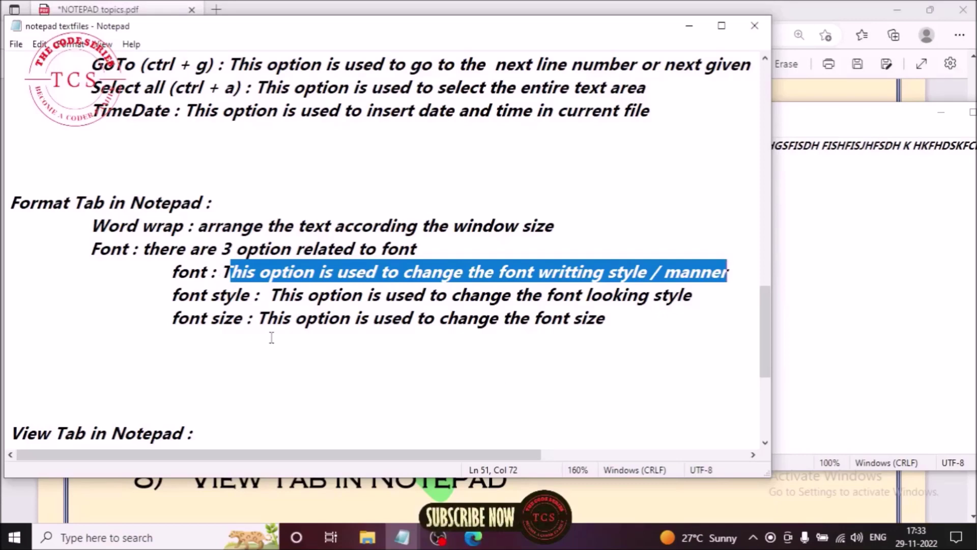
drag(279, 296, 692, 298)
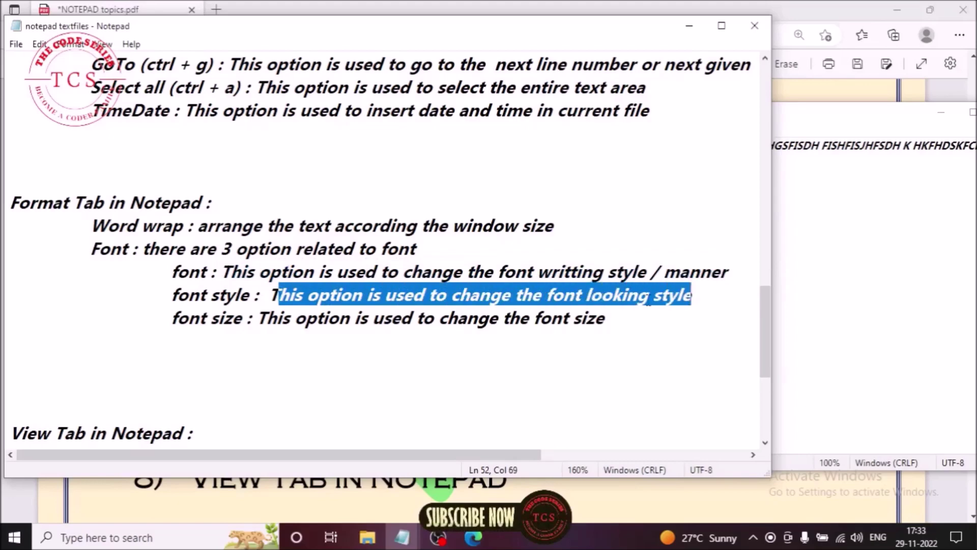
click(594, 291)
drag(547, 295, 691, 298)
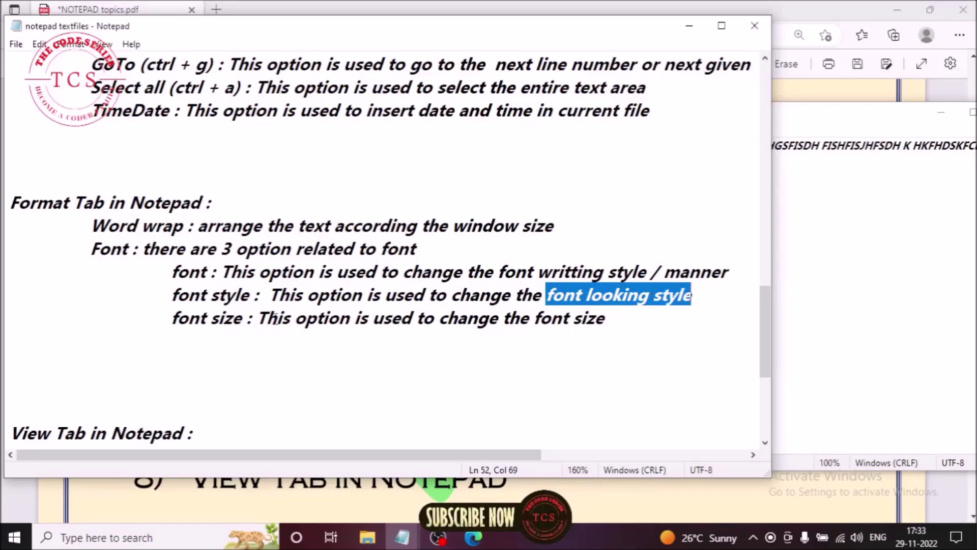
drag(616, 321, 448, 320)
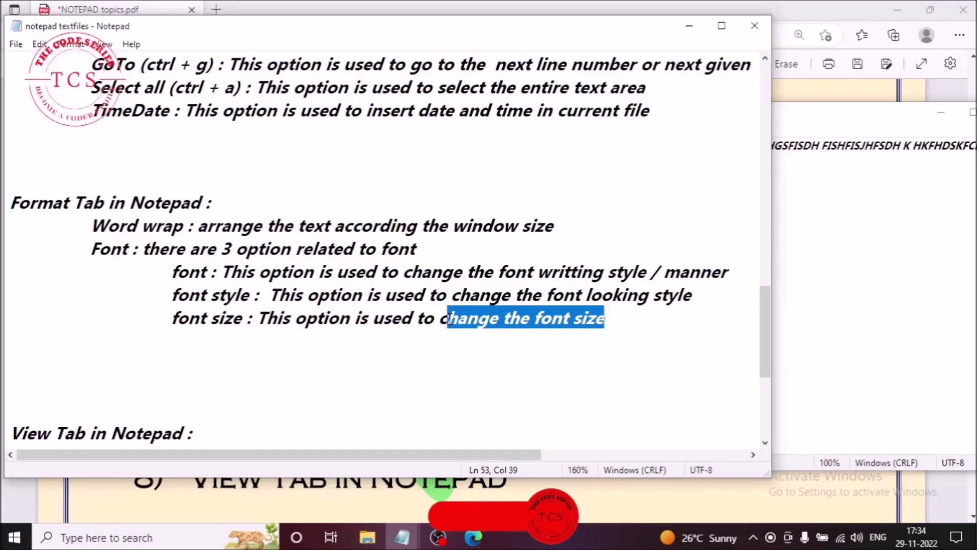
Clear the highlight in the Format notes, and move the untitled note's window back over them.
click(744, 316)
click(800, 308)
drag(682, 112, 572, 92)
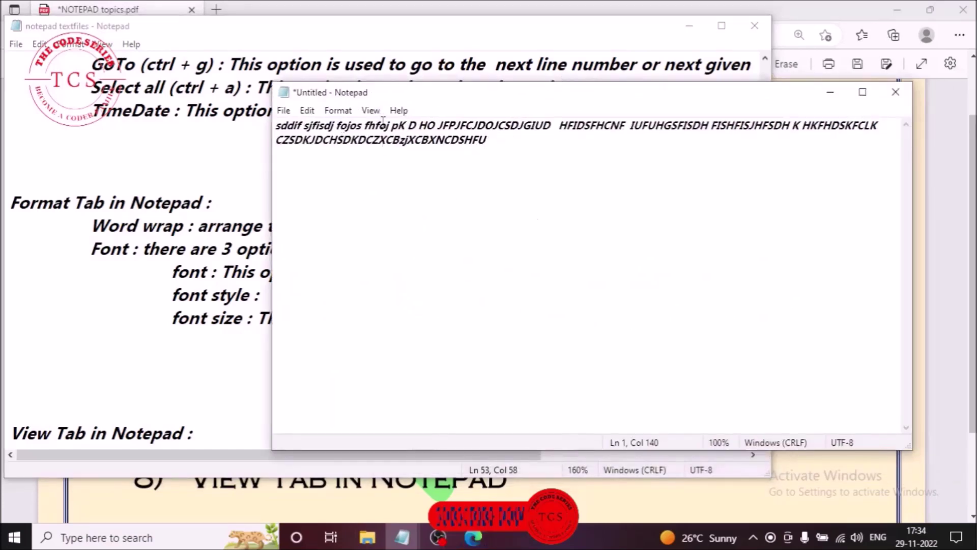
Change the untitled note's font to Elephant and apply it.
click(338, 110)
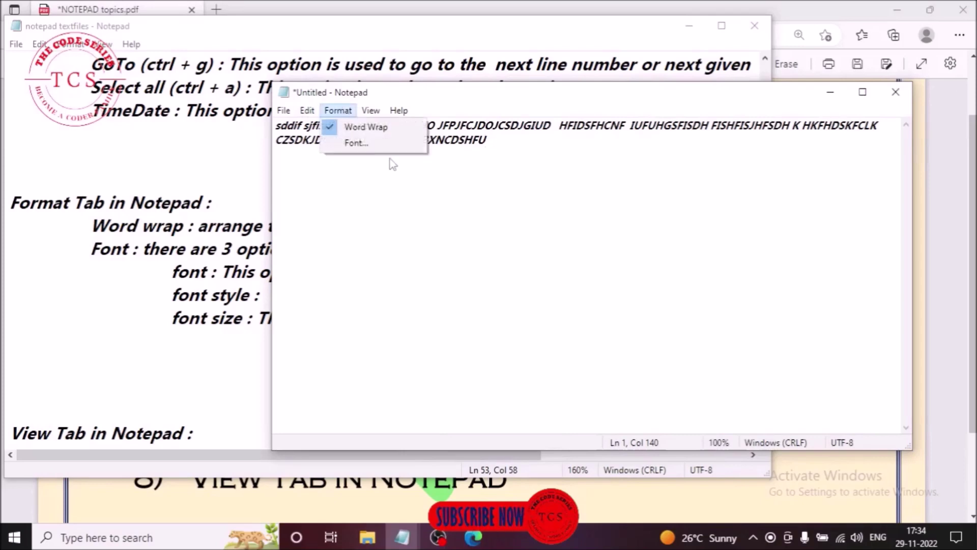
click(390, 141)
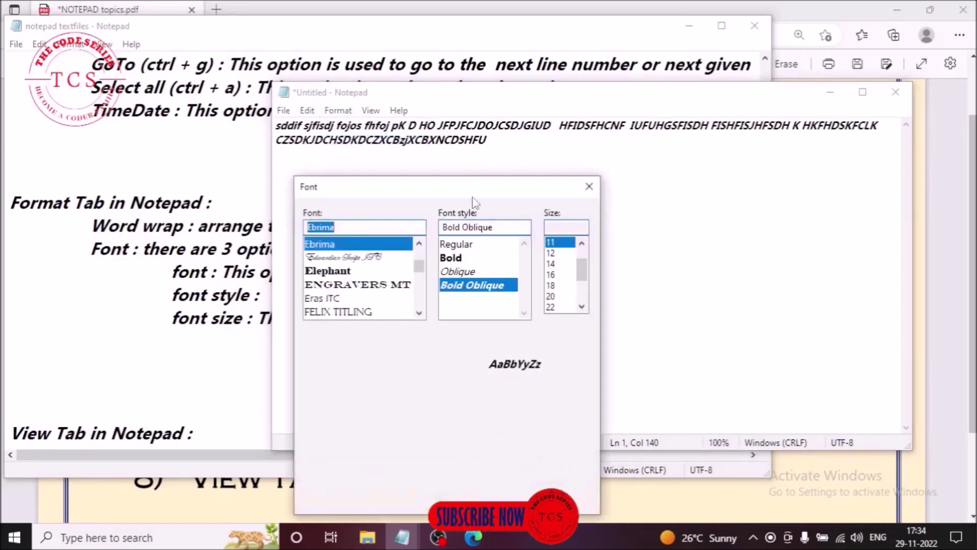
drag(476, 196, 560, 189)
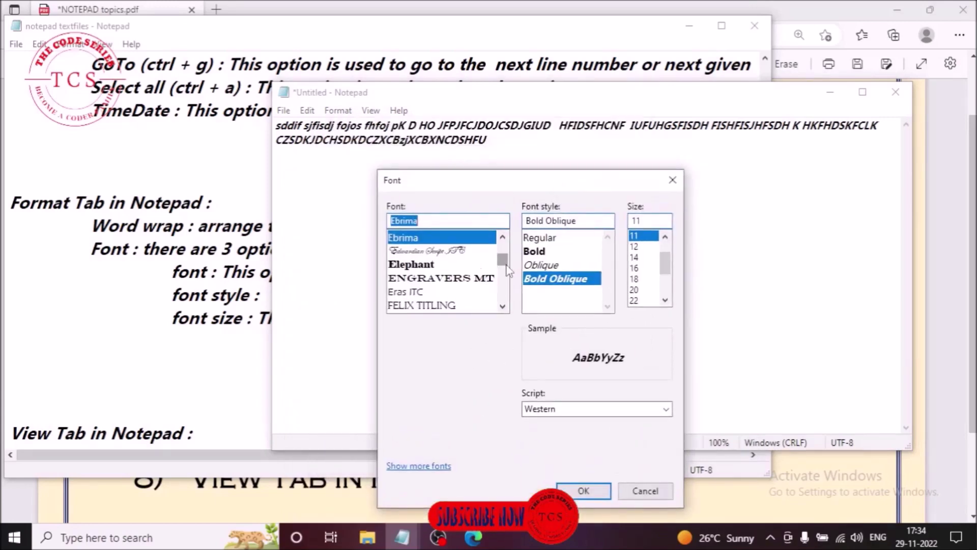
click(410, 266)
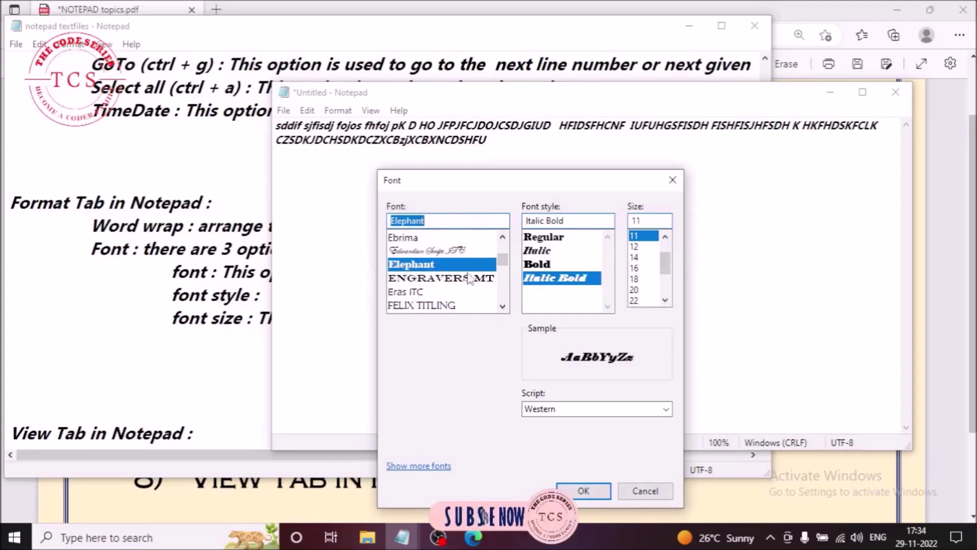
click(584, 490)
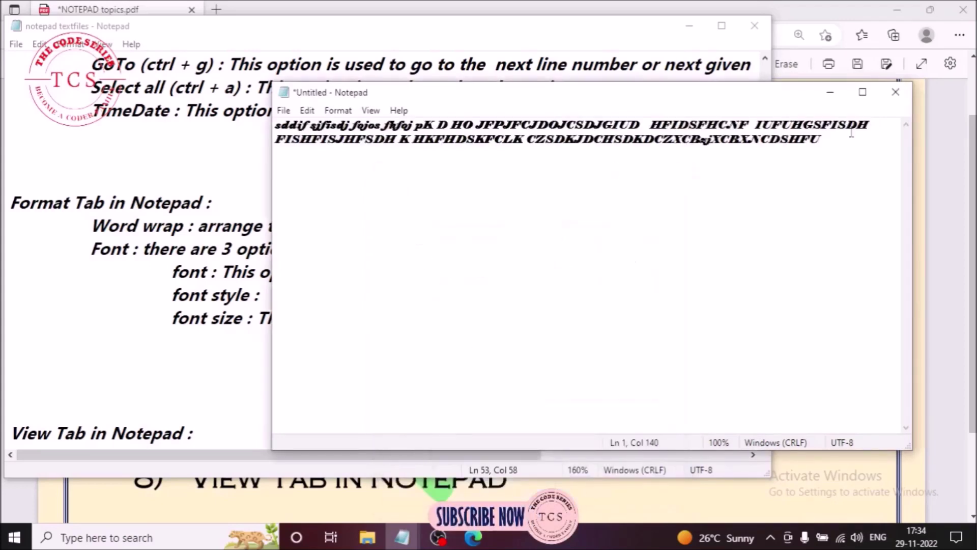
Select all the filler text in the untitled note, zoom in to 240%, and clear the selection.
drag(769, 130, 259, 122)
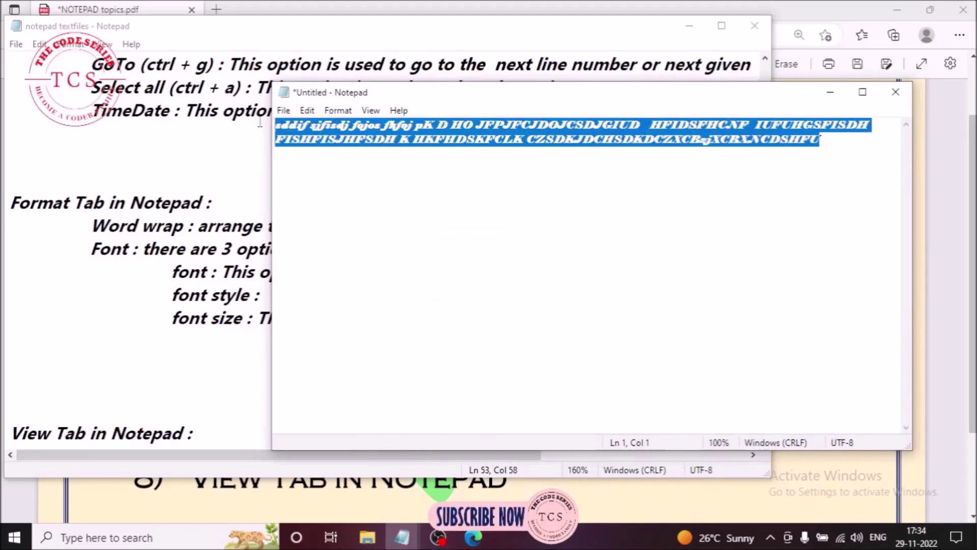
key(ctrl+plus)
key(ctrl+plus)
key(ctrl+plus)
key(ctrl+plus)
key(ctrl+plus)
key(ctrl+plus)
key(ctrl+plus)
key(ctrl+plus)
key(ctrl+plus)
key(ctrl+plus)
key(ctrl+plus)
key(ctrl+plus)
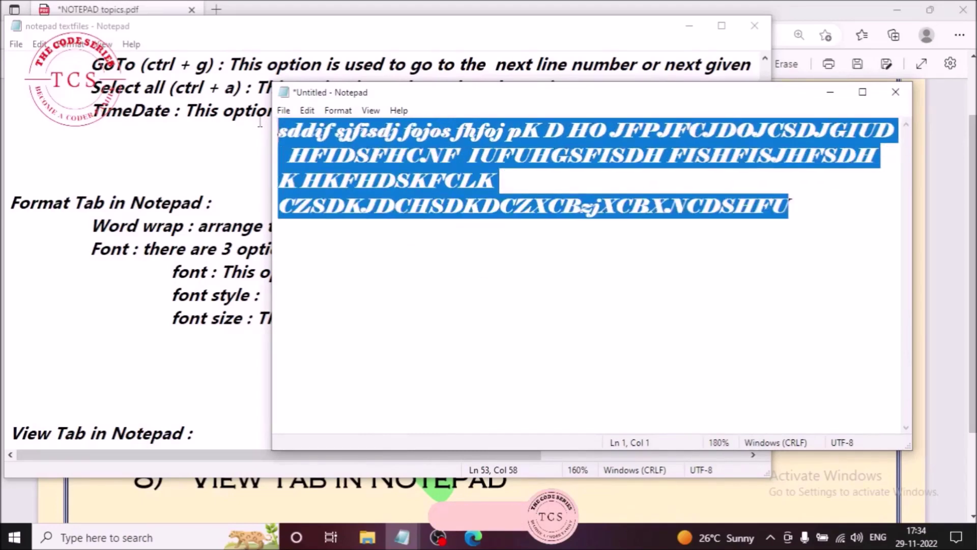
key(ctrl+plus)
click(461, 331)
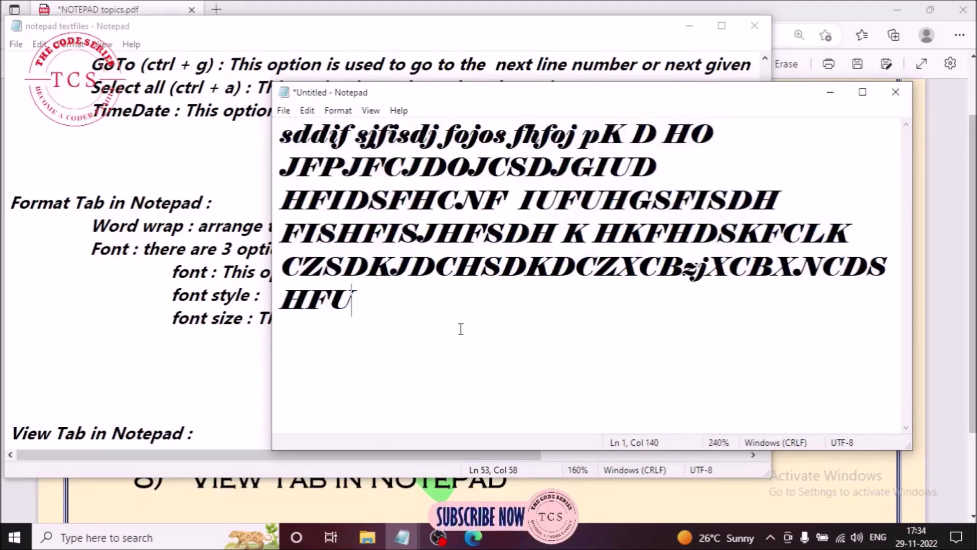
Preview the different Elephant font styles, and apply Italic at size 28 to the untitled note.
click(338, 110)
click(356, 142)
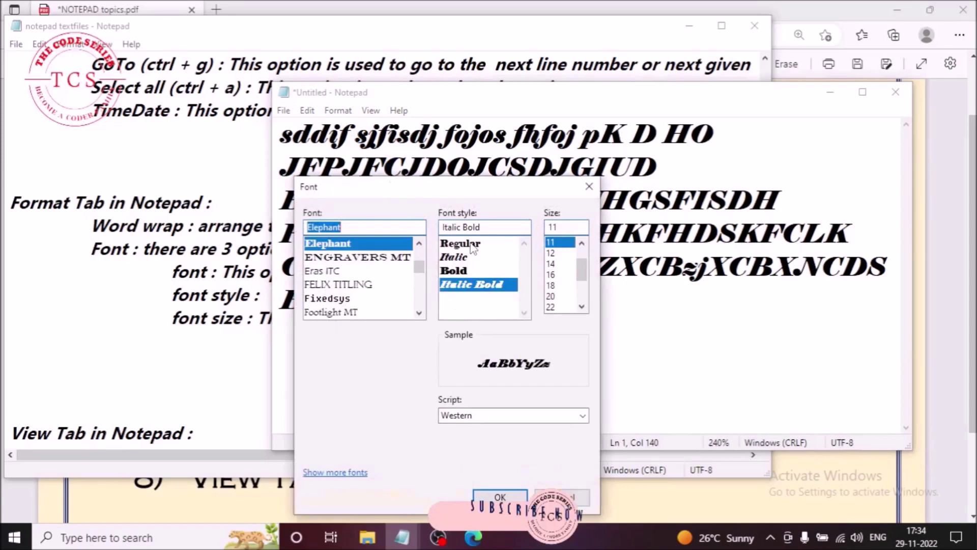
click(472, 247)
click(470, 257)
click(469, 271)
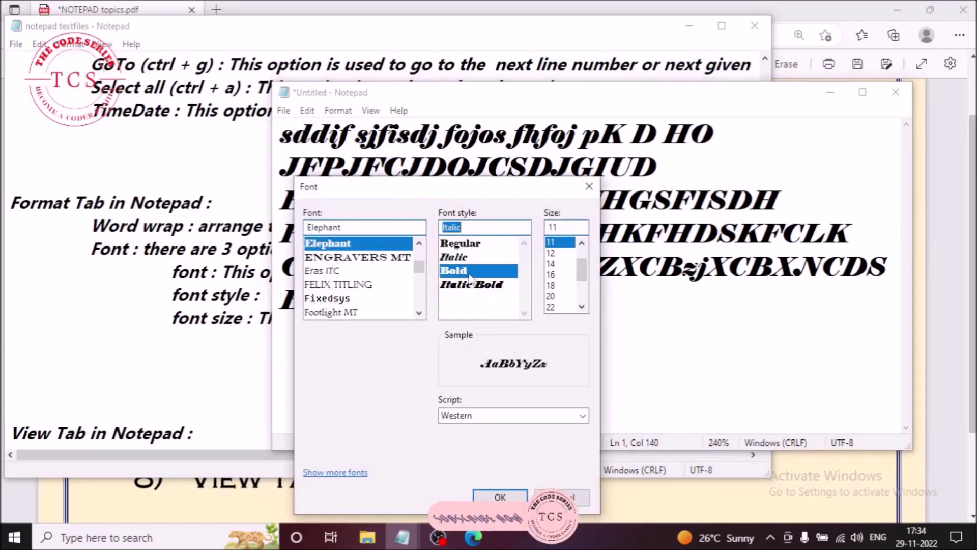
click(471, 285)
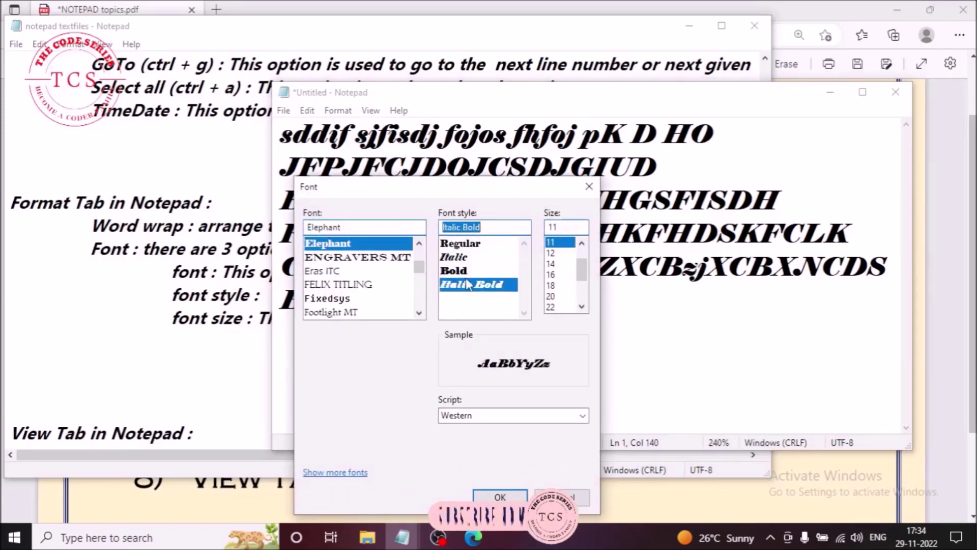
click(468, 271)
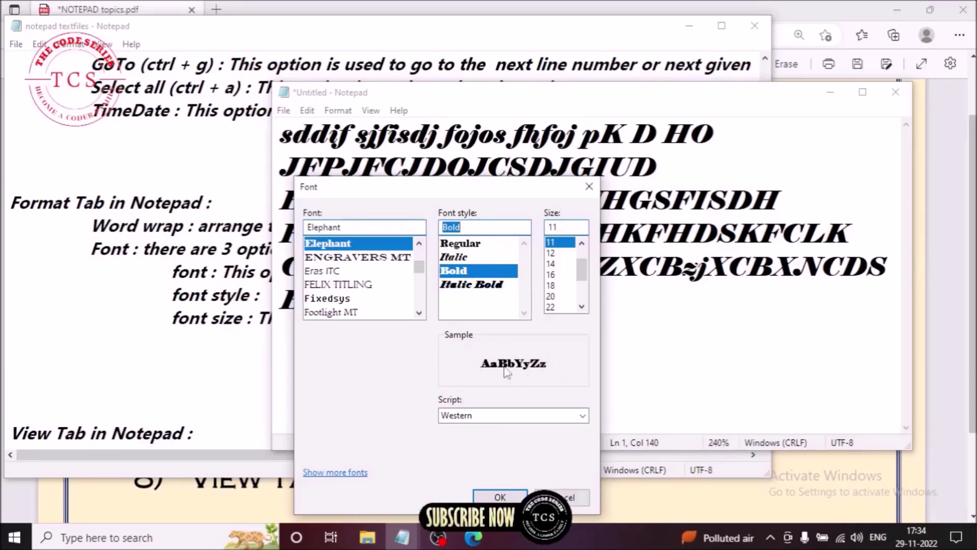
click(457, 258)
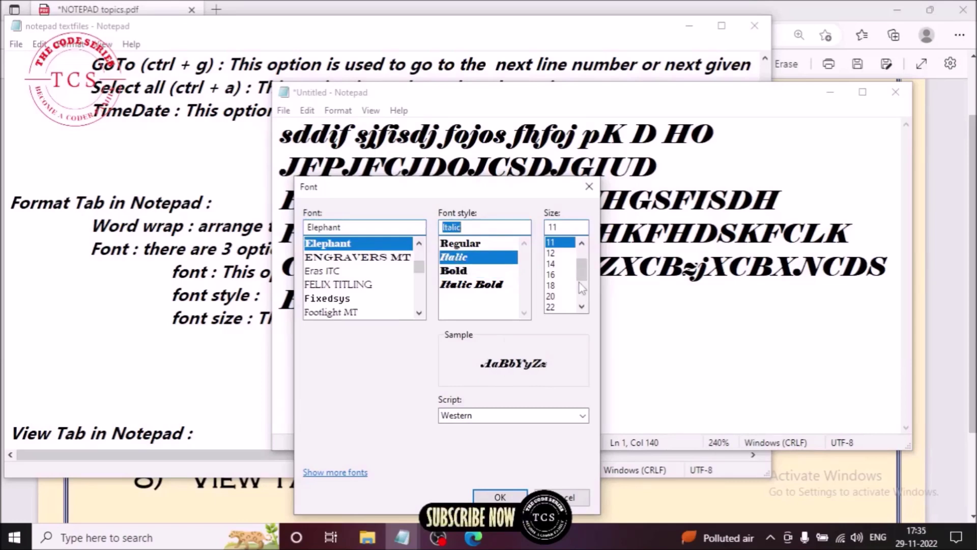
scroll(584, 278, down, 2)
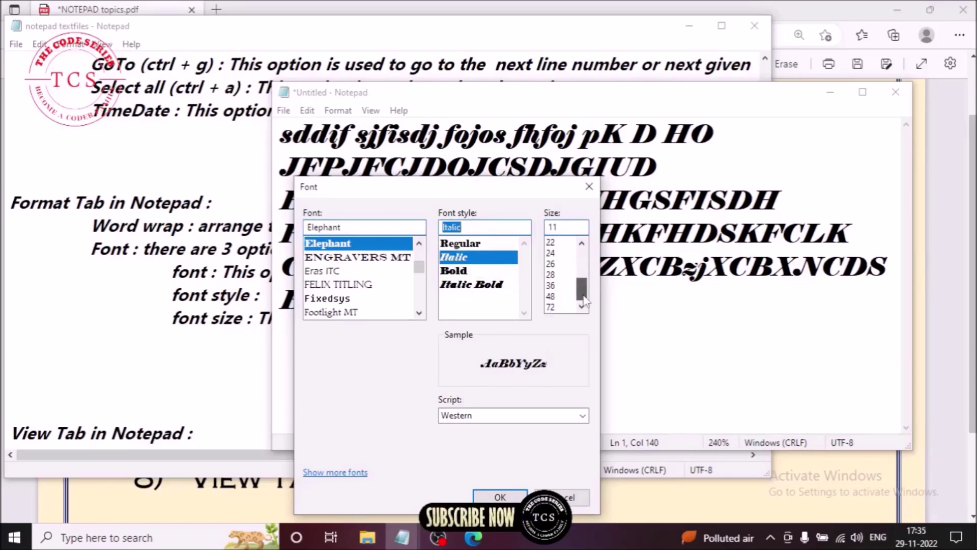
click(556, 275)
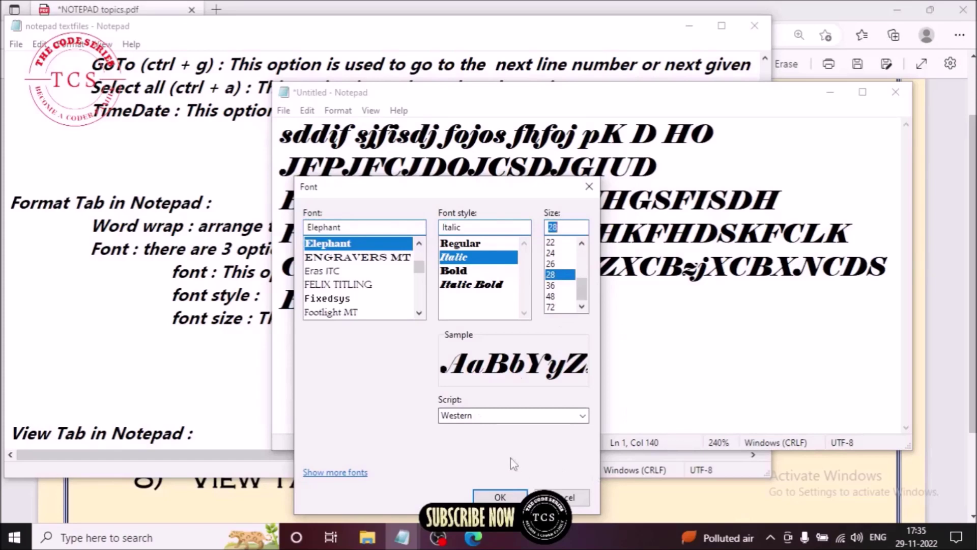
click(500, 497)
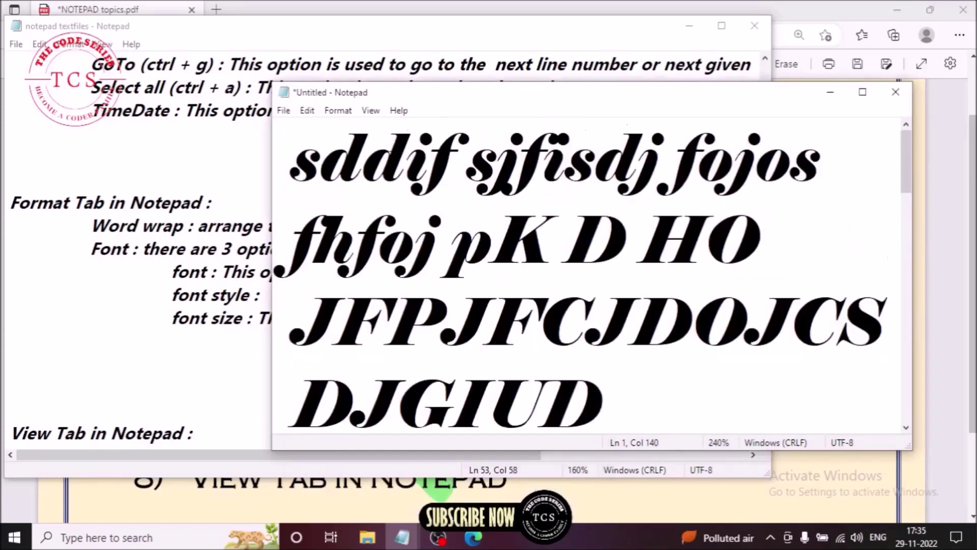
Zoom the untitled note out to 110% and select all of its filler text.
drag(632, 395, 369, 57)
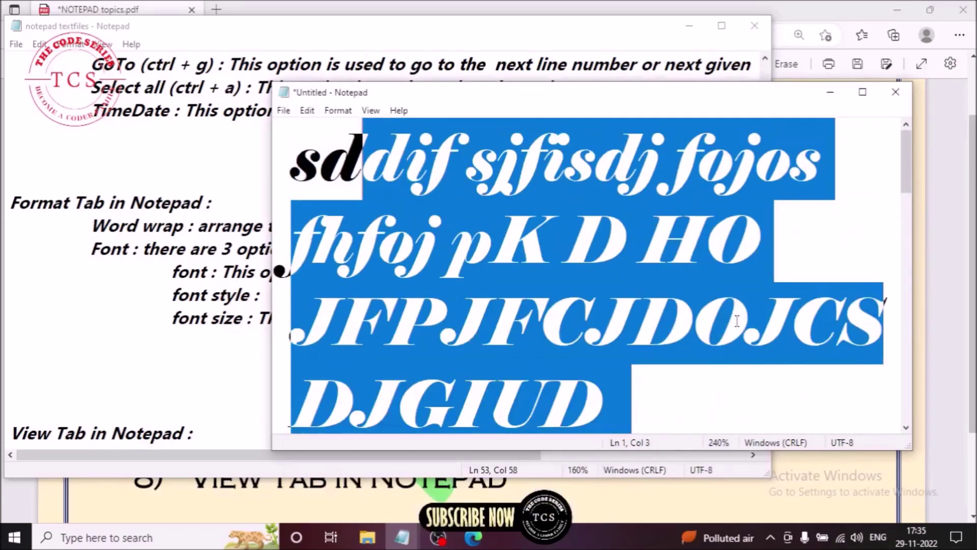
scroll(731, 316, down, 10)
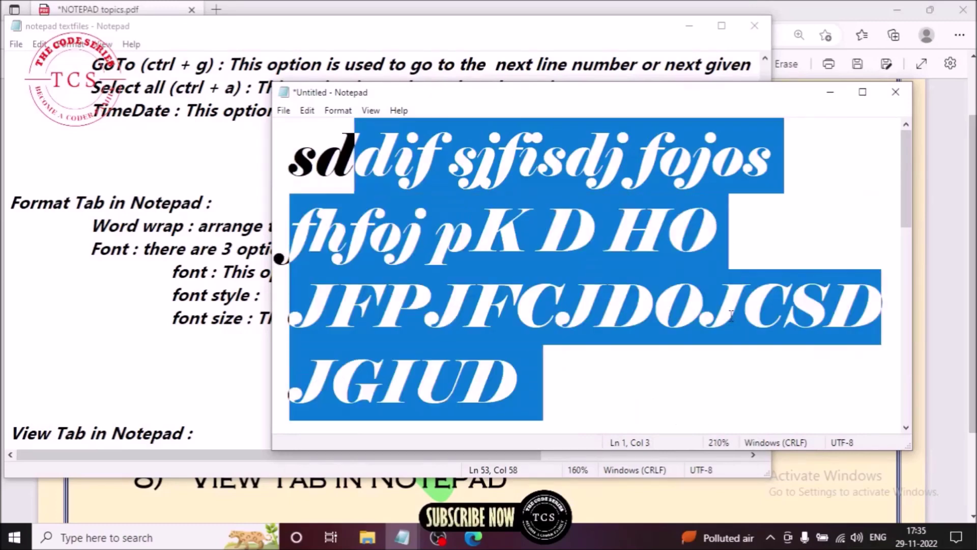
scroll(731, 315, down, 3)
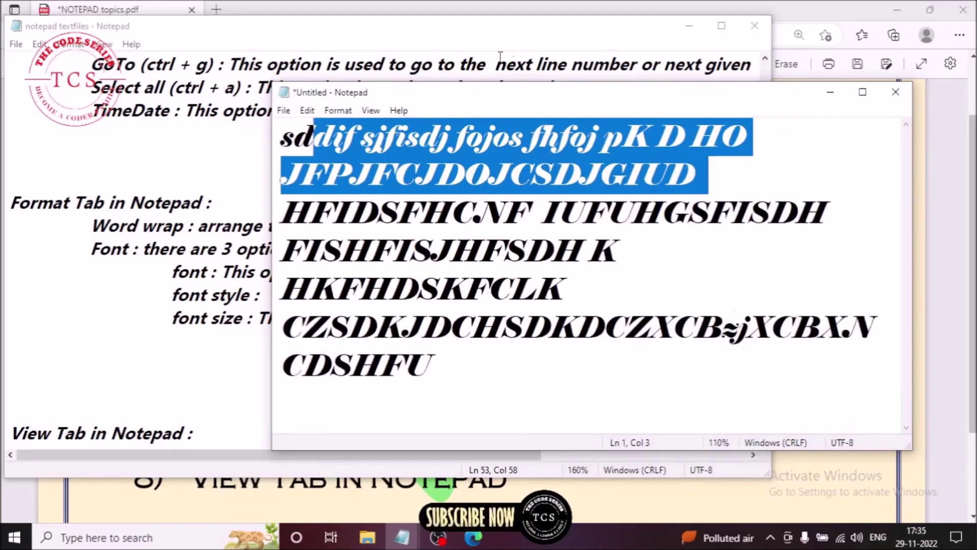
click(519, 392)
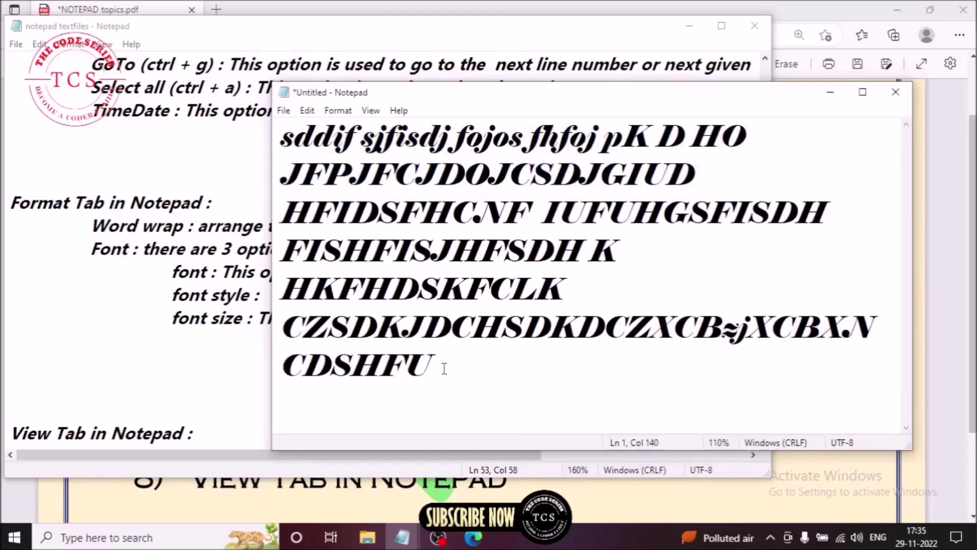
key(ctrl+a)
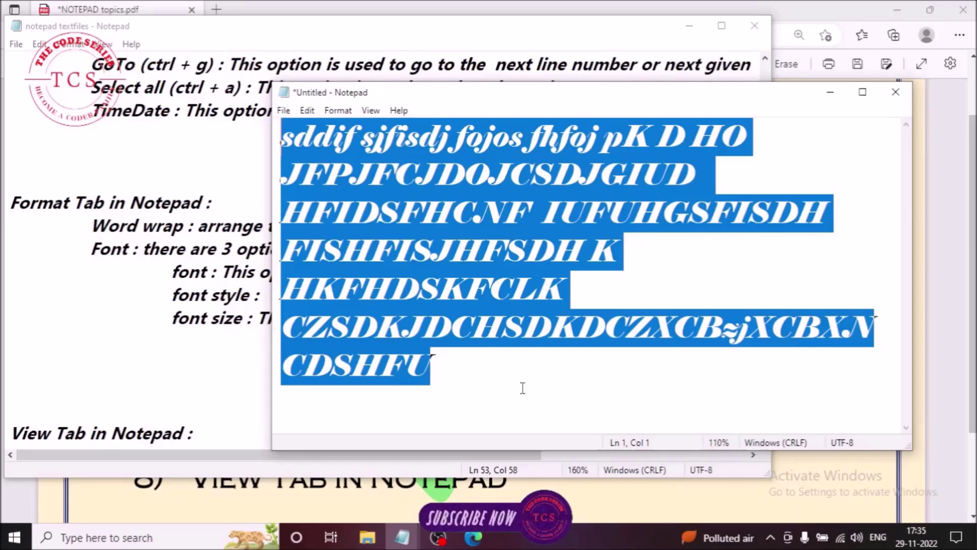
key(Delete)
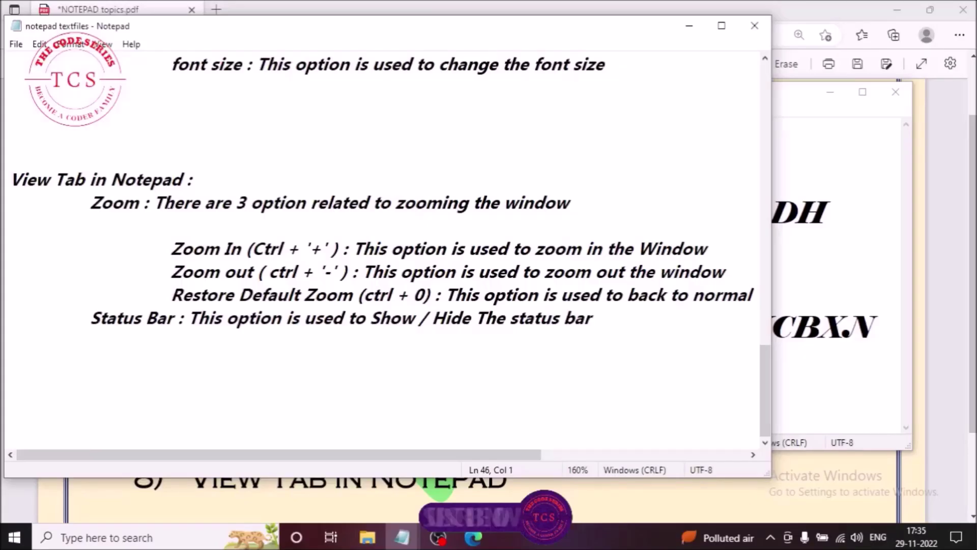
Examine the Zoom In, Zoom Out and Restore Default Zoom commands in the notes window that lists the View options.
click(131, 45)
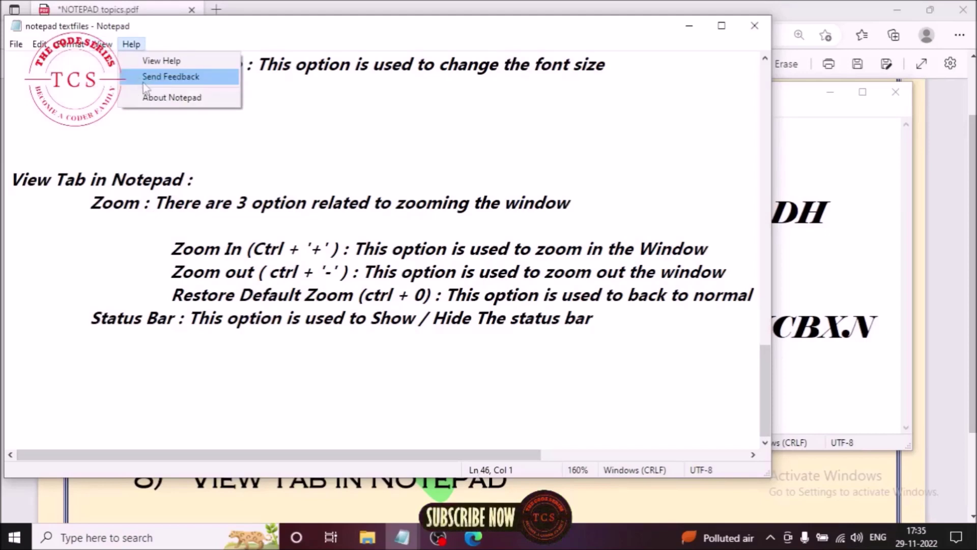
mouse_move(106, 44)
mouse_move(118, 62)
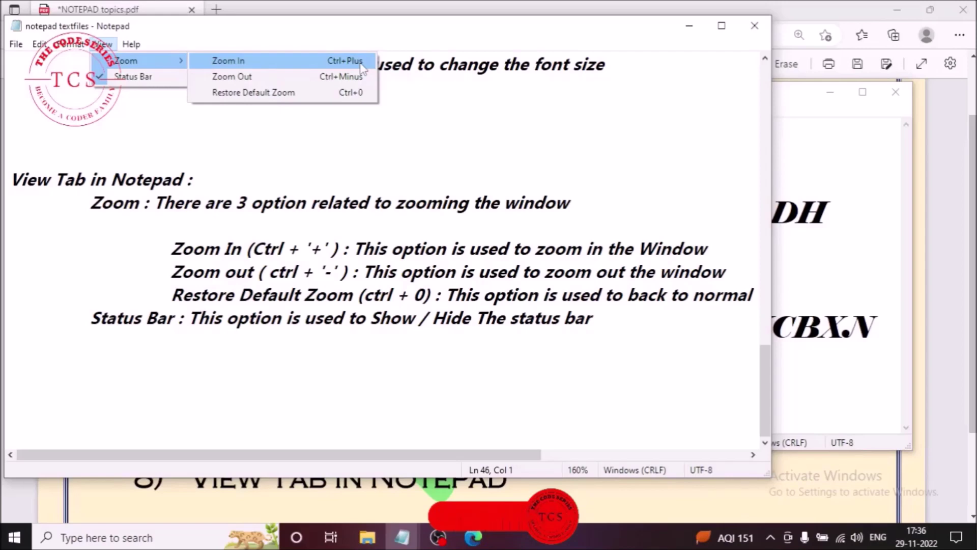
click(209, 145)
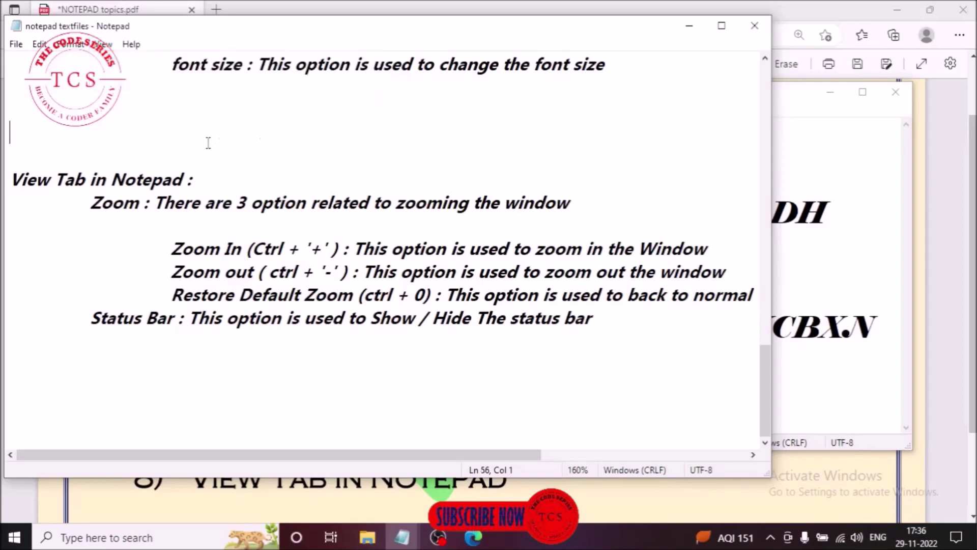
Return to the untitled note and zoom in step by step to 150%.
click(818, 362)
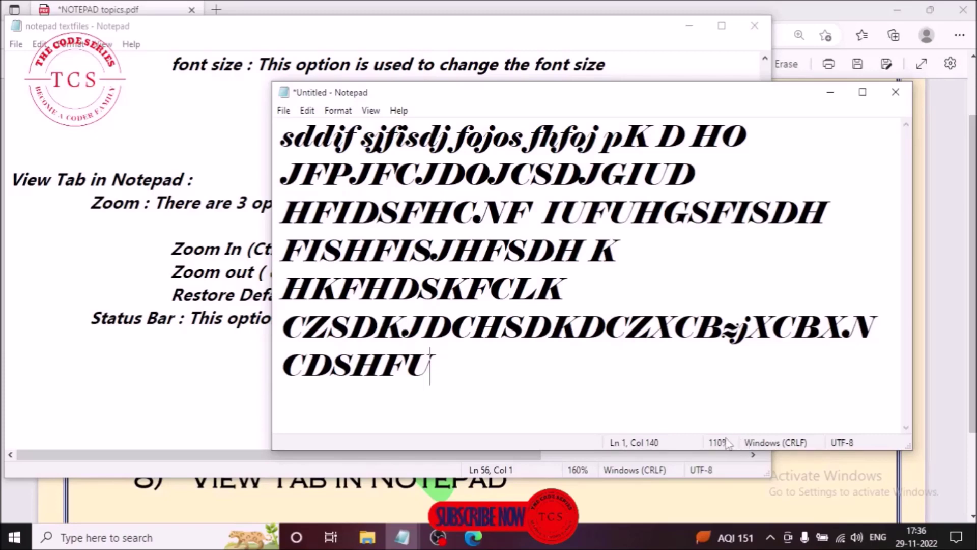
click(370, 110)
mouse_move(414, 133)
click(549, 131)
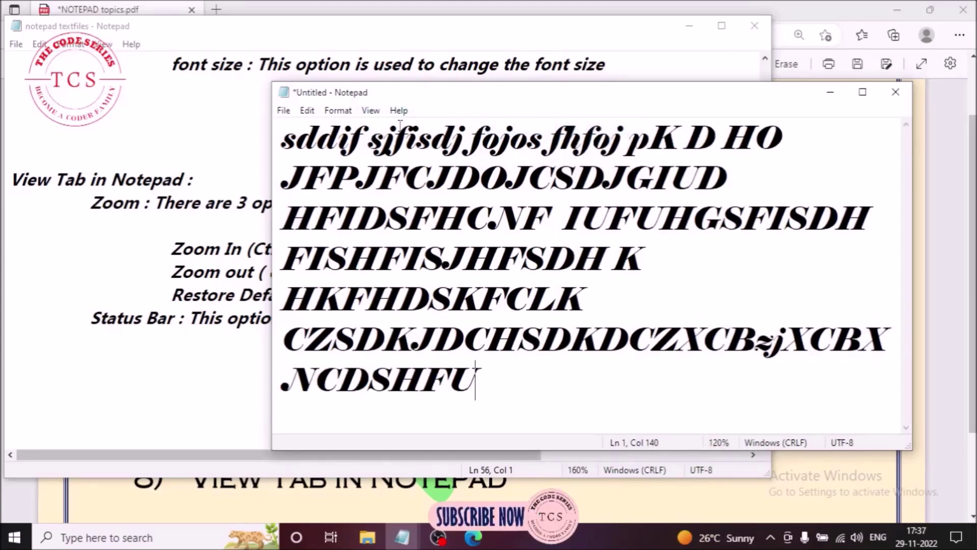
key(ctrl+plus)
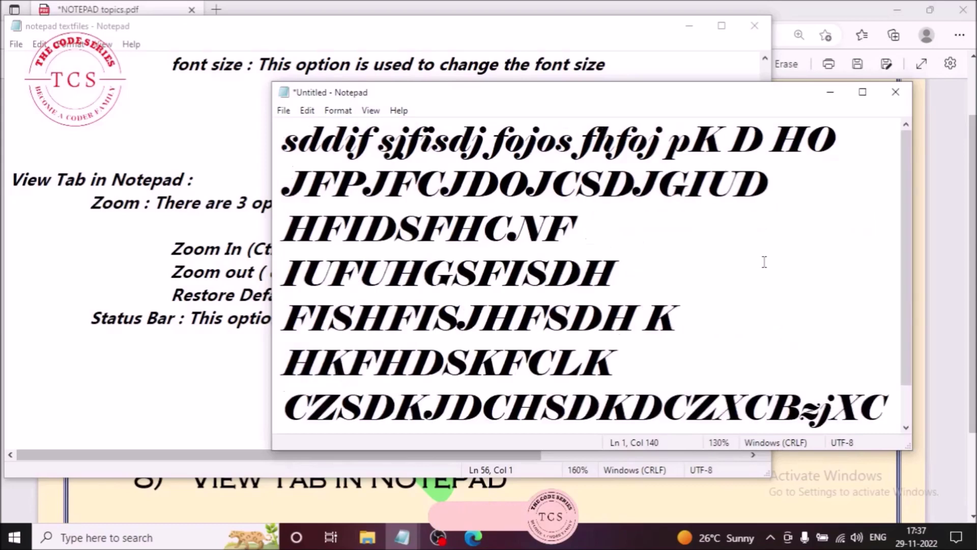
key(ctrl+plus)
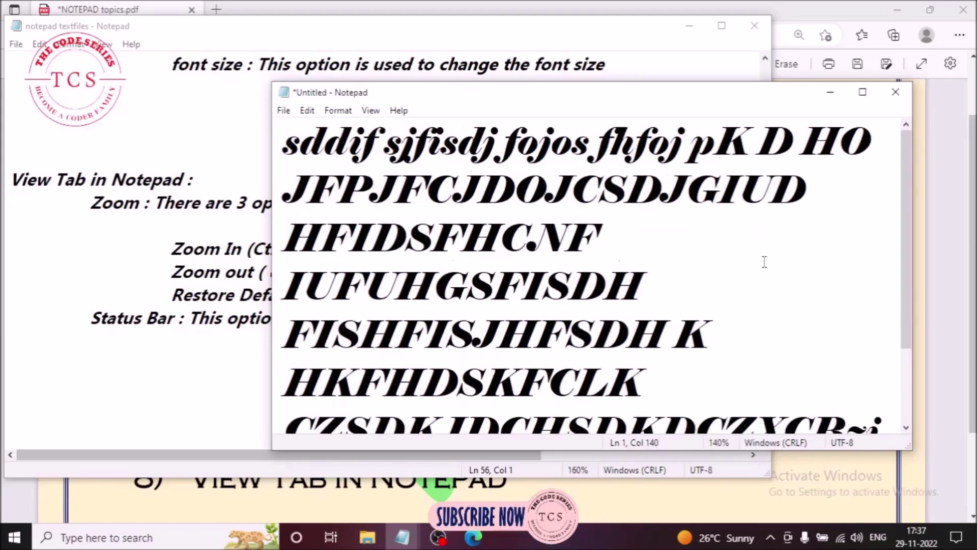
key(ctrl+plus)
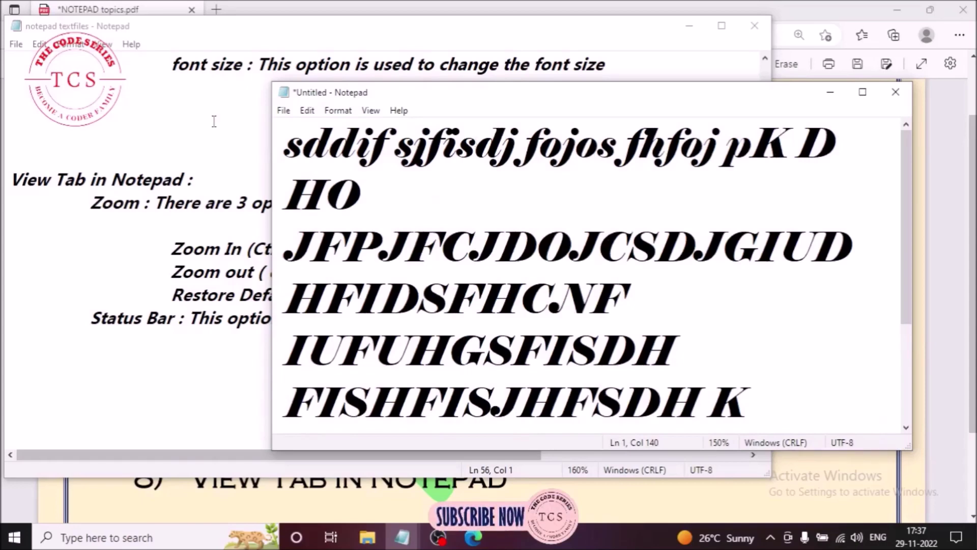
Use the Zoom Out command twice to bring the untitled note to 130%.
click(370, 110)
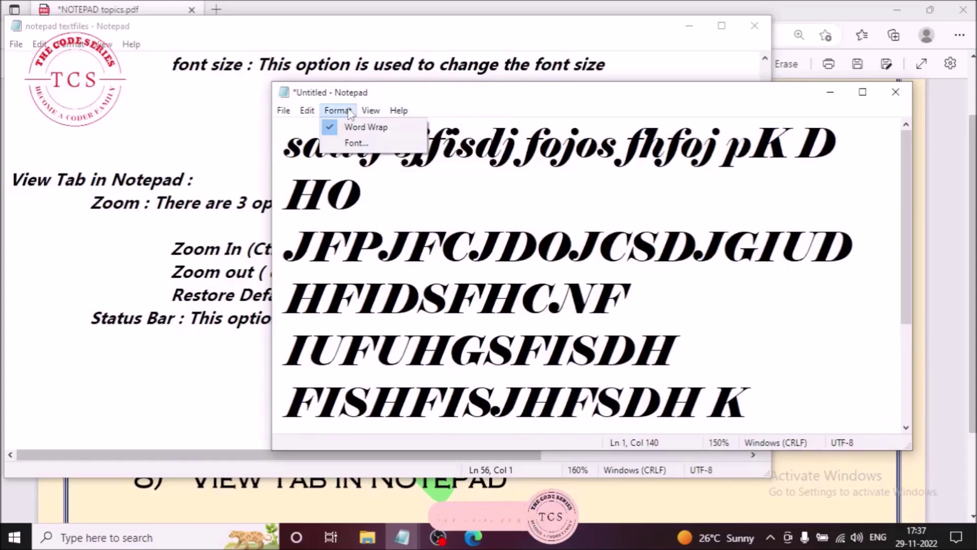
mouse_move(392, 127)
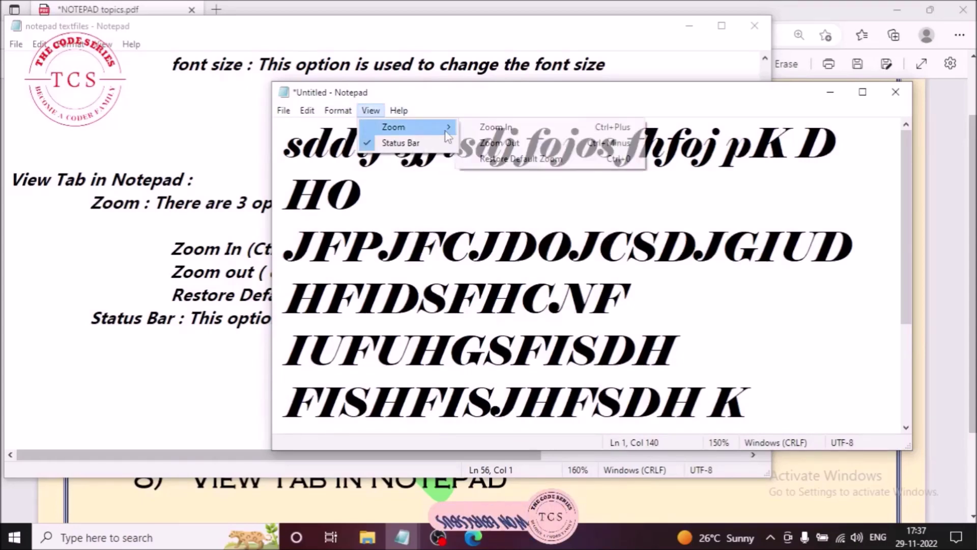
click(523, 148)
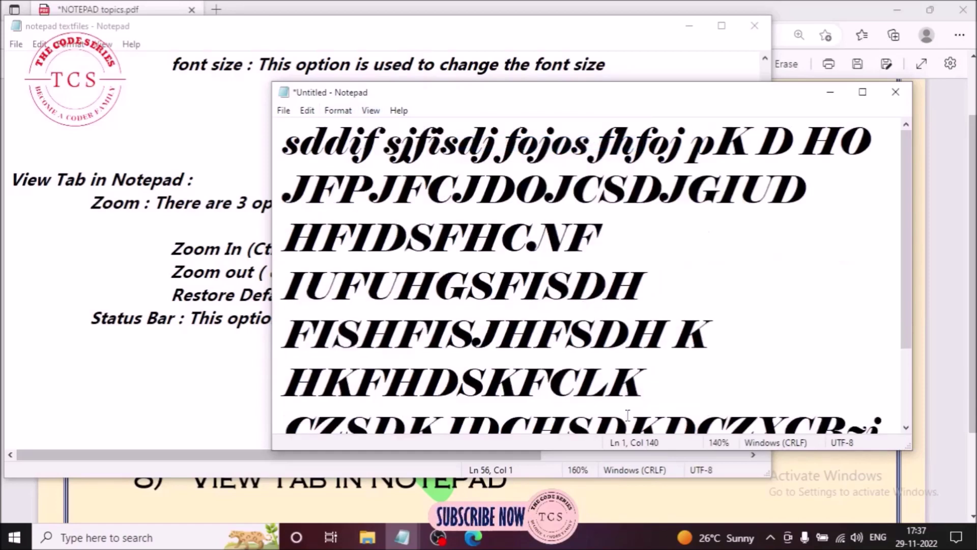
click(378, 111)
mouse_move(397, 126)
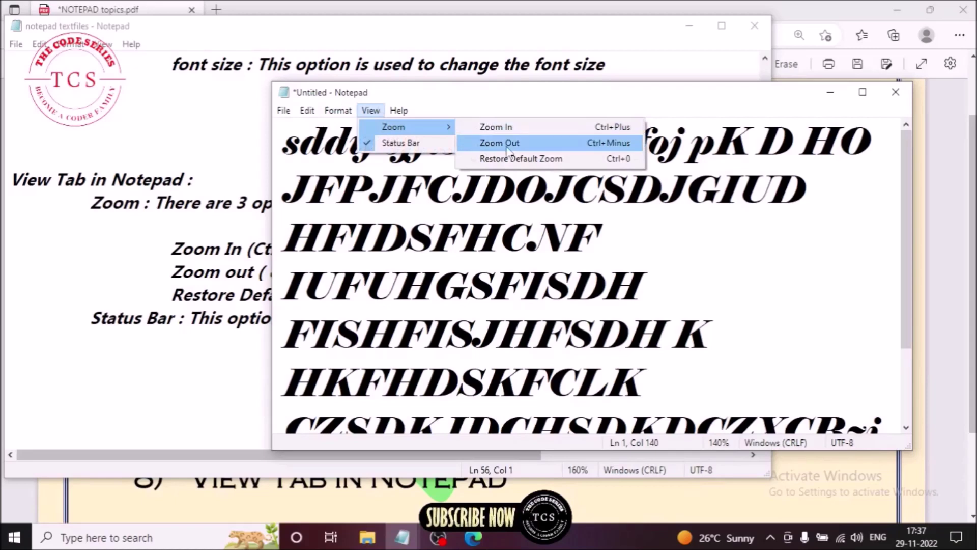
click(507, 143)
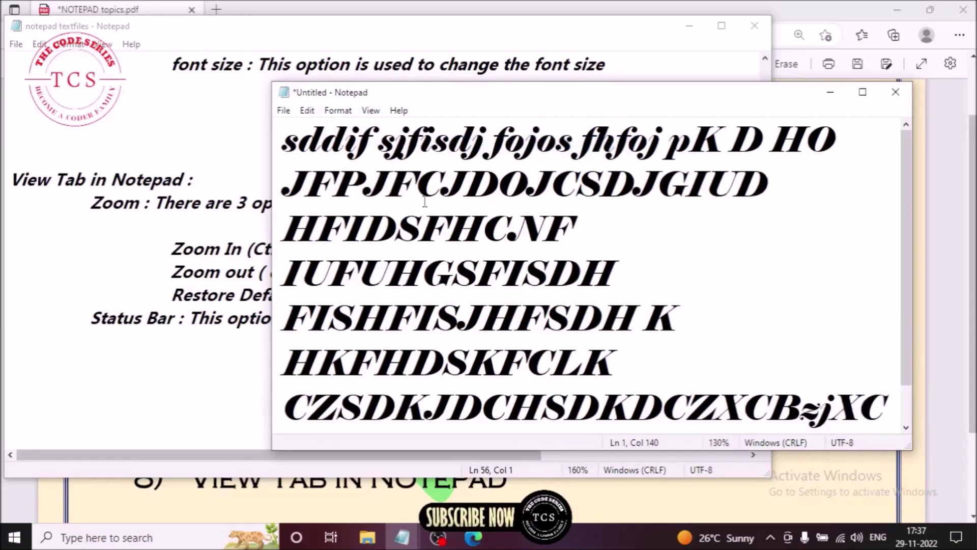
Zoom the untitled note out step by step to 40%.
key(ctrl+minus)
key(ctrl+minus)
key(ctrl+minus)
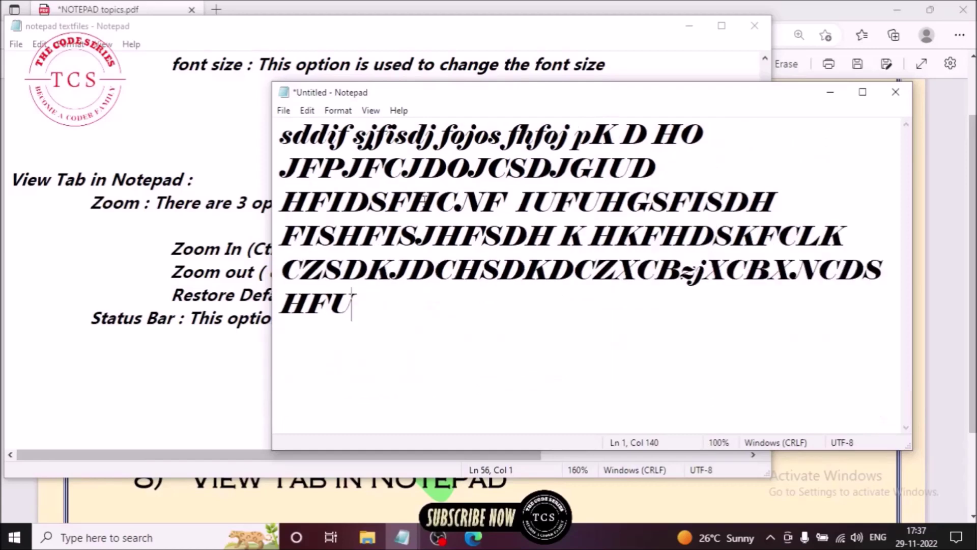
key(ctrl+minus)
key(ctrl+minus)
key(ctrl+minus)
key(ctrl+minus)
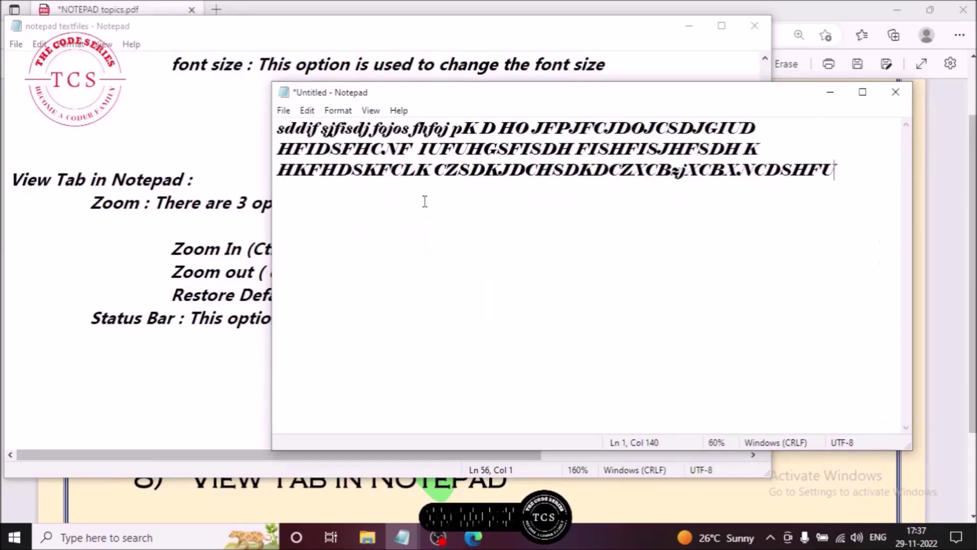
key(ctrl+minus)
key(ctrl+minus)
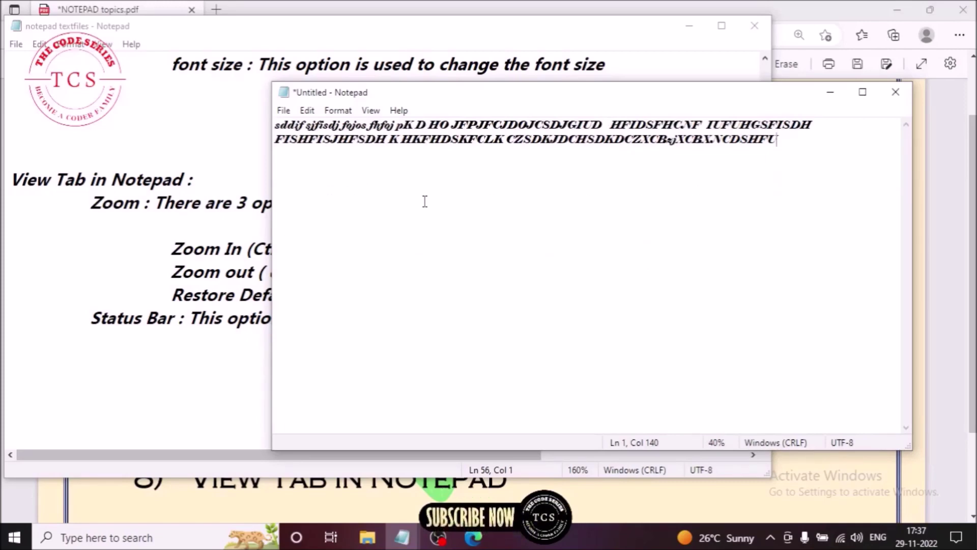
Restore the untitled note's default zoom of 100%.
click(371, 111)
mouse_move(426, 132)
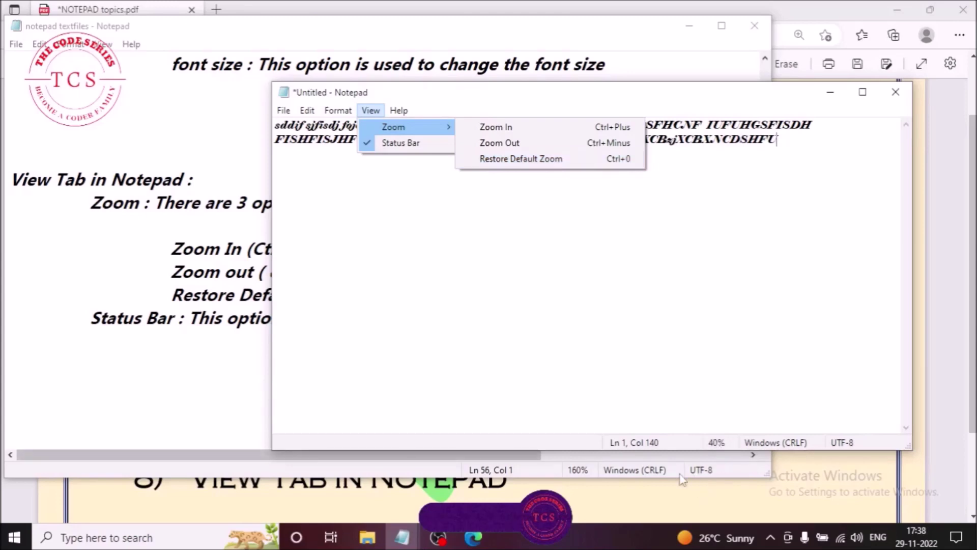
click(518, 162)
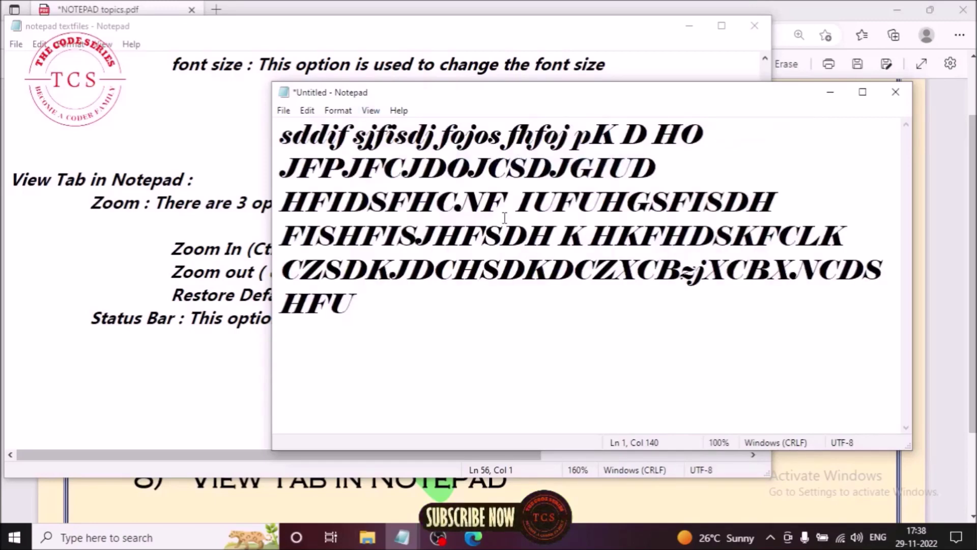
Zoom the untitled note in to 140% and restore its default zoom.
drag(356, 305, 241, 105)
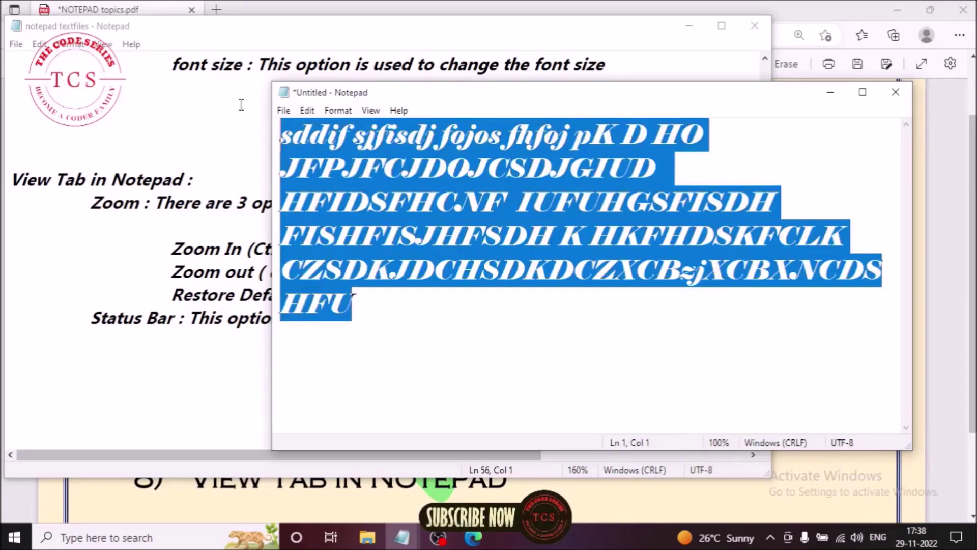
click(370, 111)
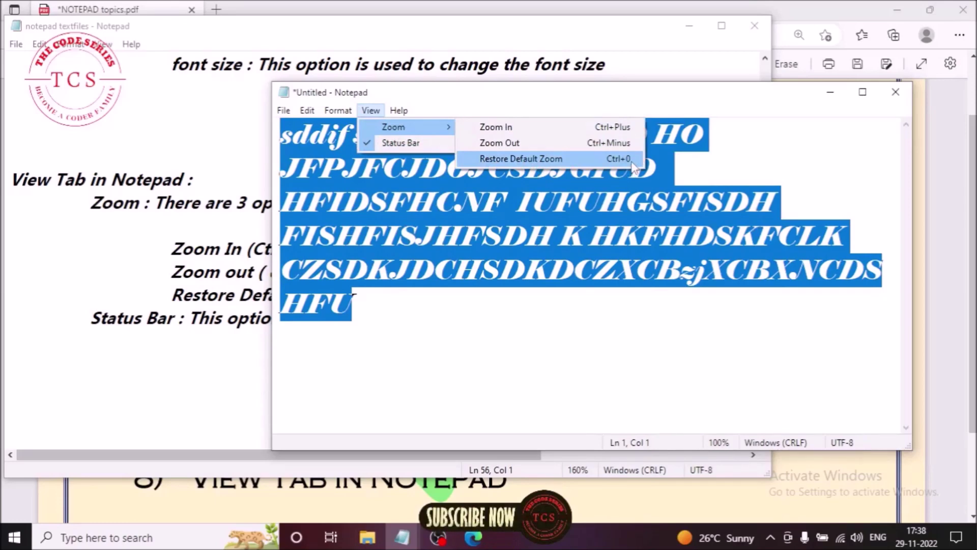
click(606, 340)
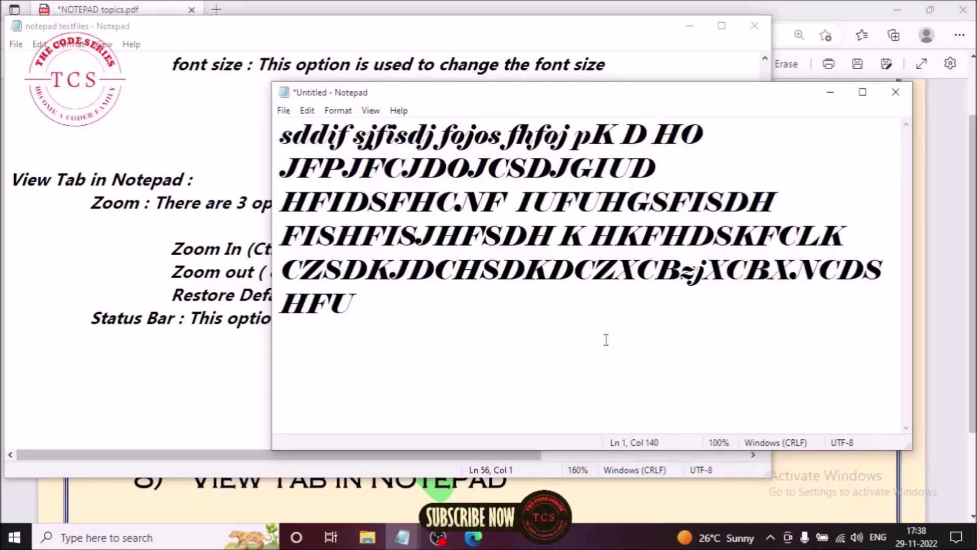
key(ctrl+plus)
key(ctrl+plus)
key(ctrl+plus)
key(ctrl+plus)
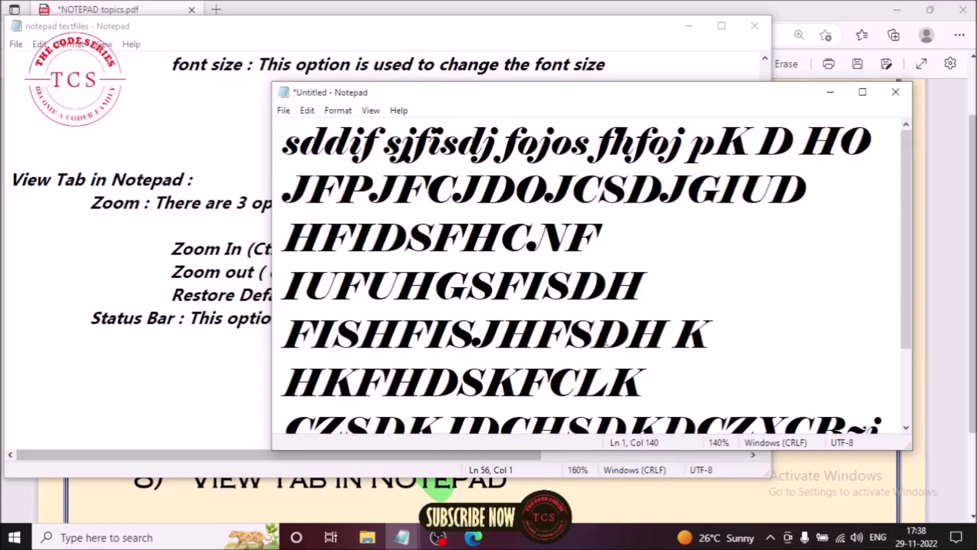
key(ctrl+0)
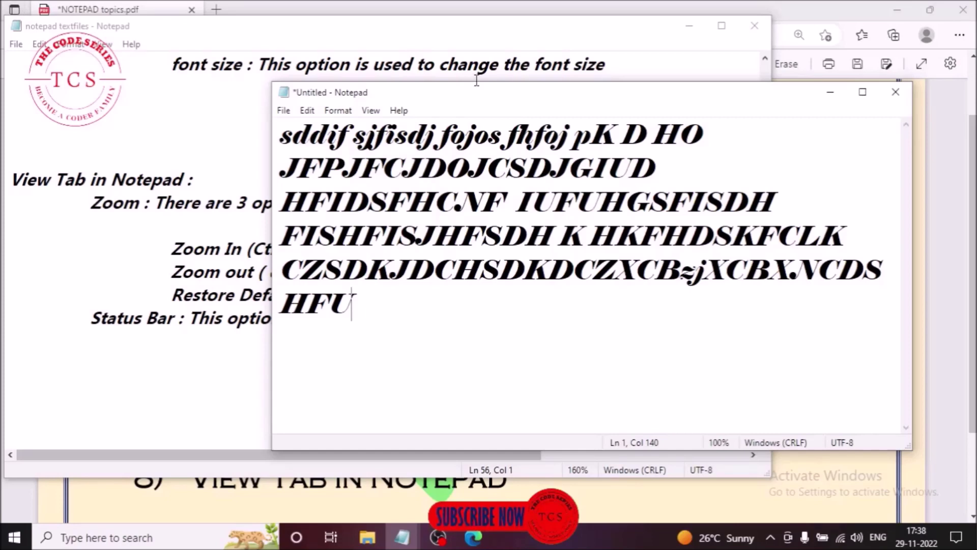
Highlight the Status Bar description in the notes window and return to the untitled note.
click(336, 35)
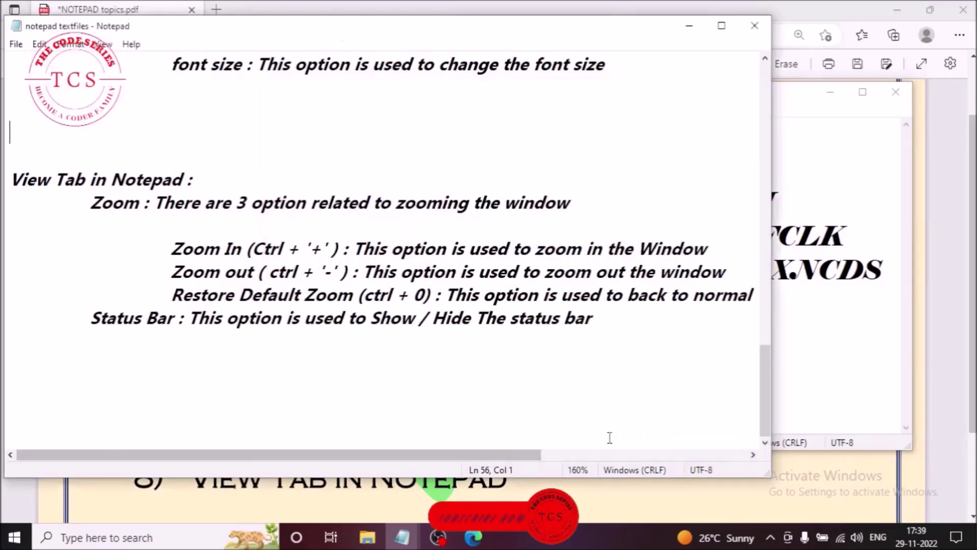
drag(90, 326, 676, 417)
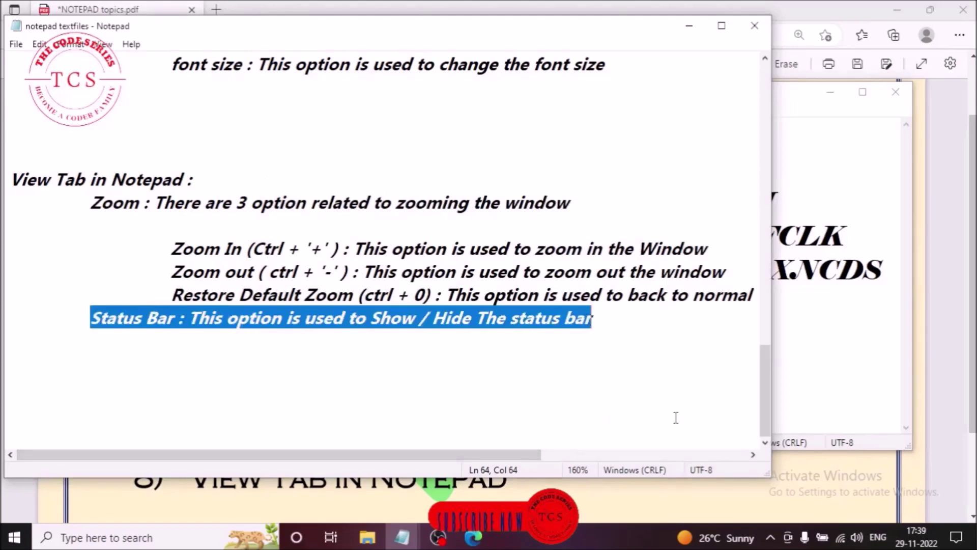
click(799, 403)
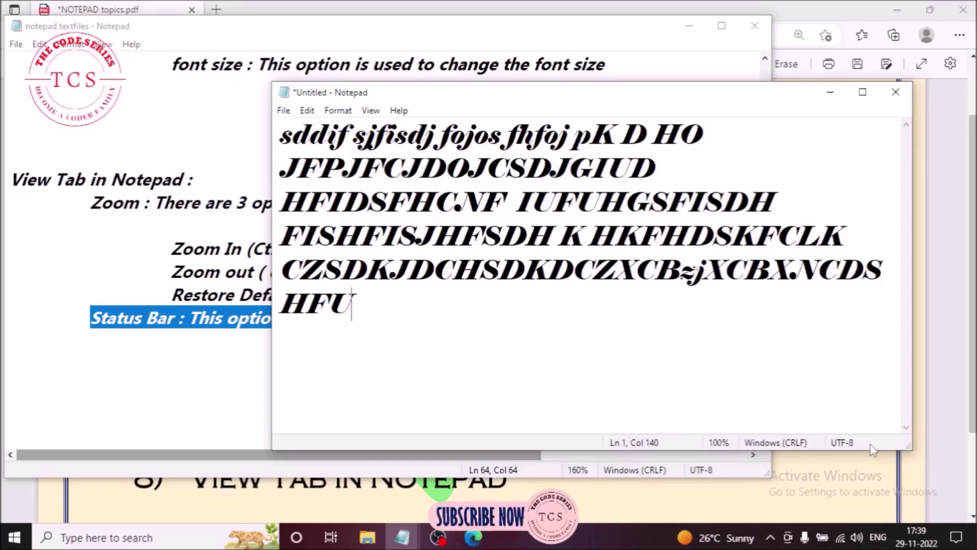
Hide the status bar of the untitled note and show it again.
click(375, 110)
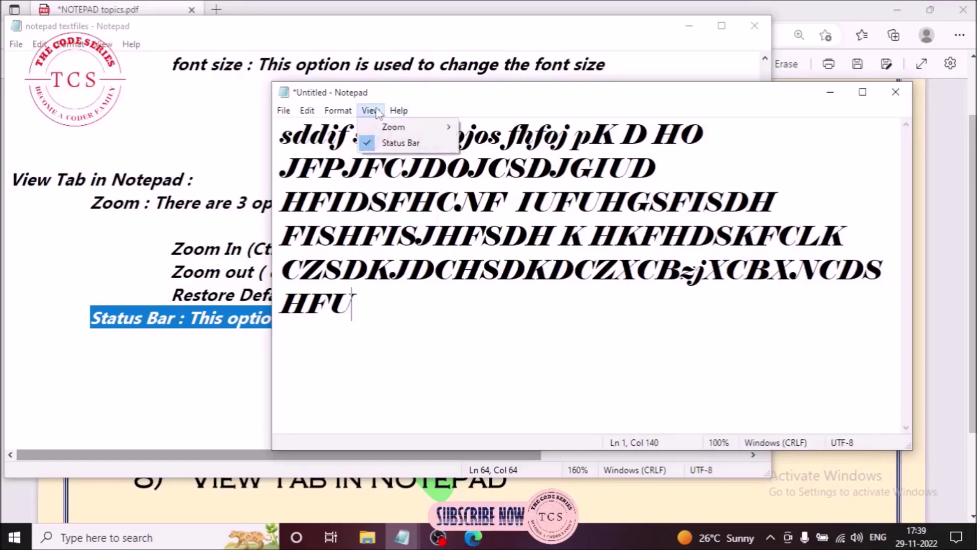
click(383, 144)
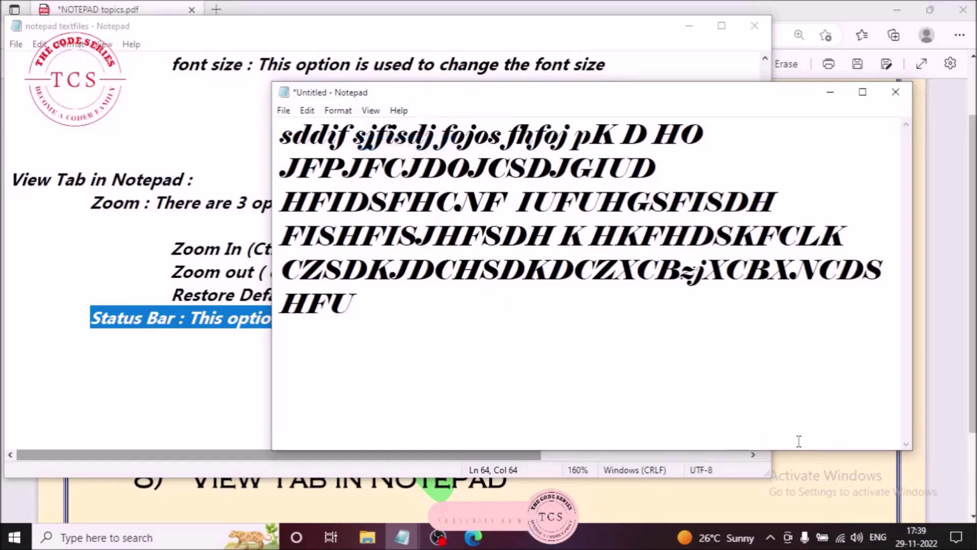
click(370, 111)
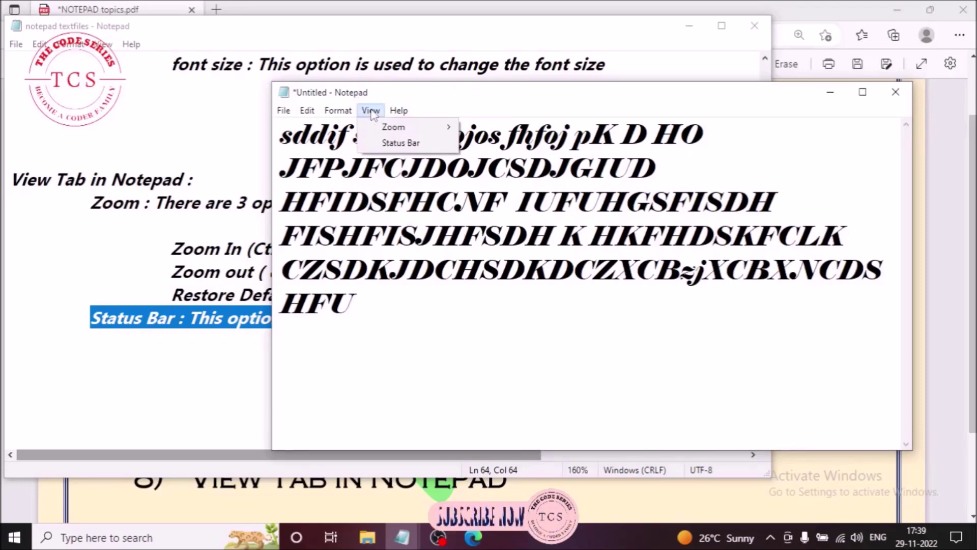
click(400, 144)
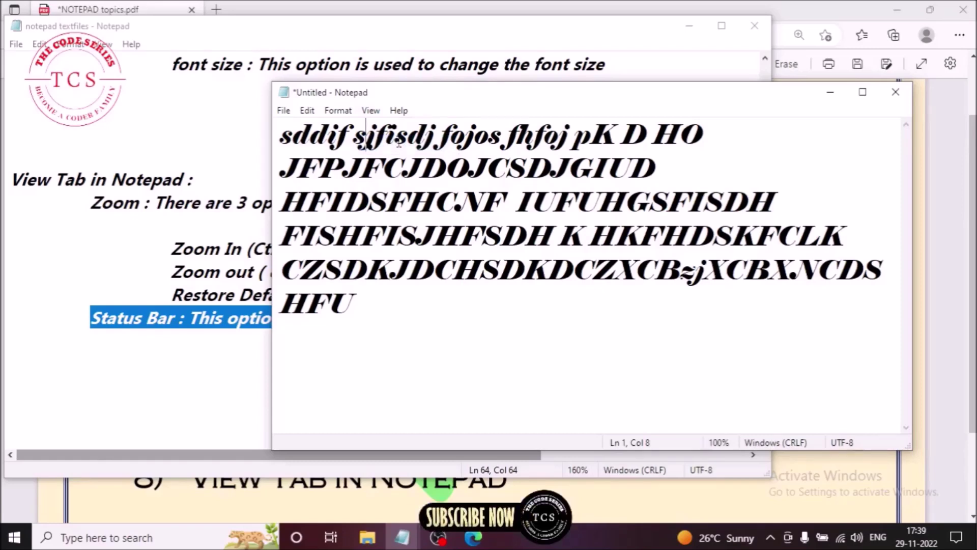
Delete all of the filler text in the untitled note.
drag(374, 310, 286, 128)
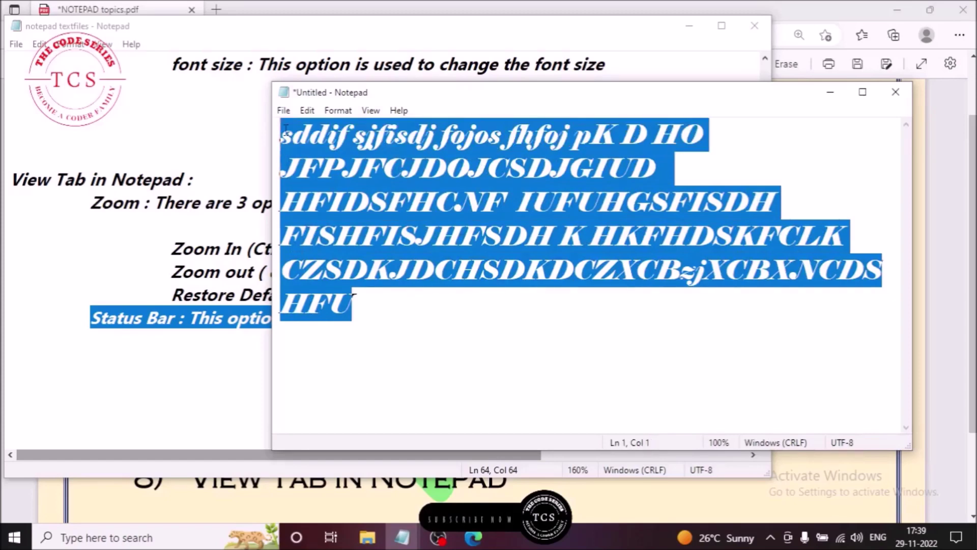
key(BackSpace)
Add the heading "SHORTCUT KEYS + ADVANCE FEATURES" on line 67 of the notes file, below the Status Bar description.
click(148, 416)
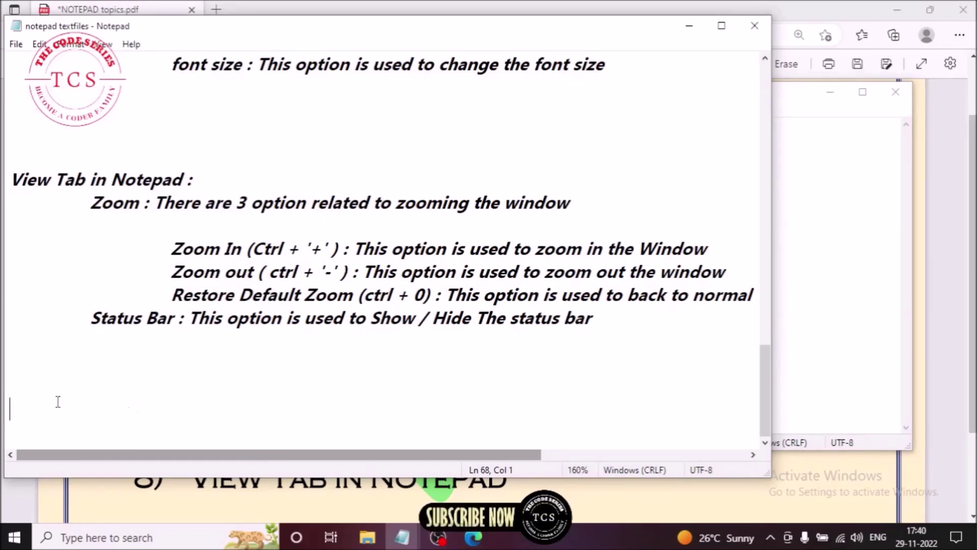
click(2, 379)
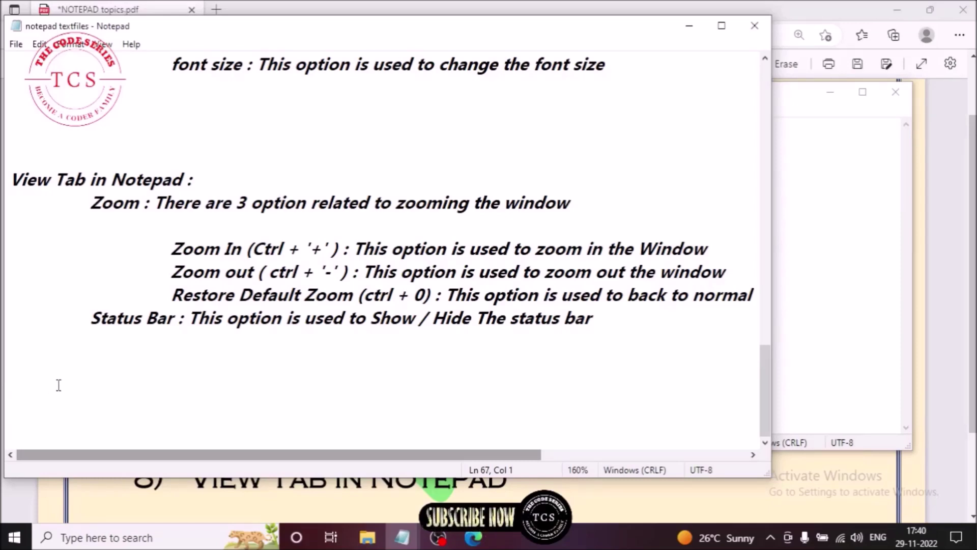
text(SH)
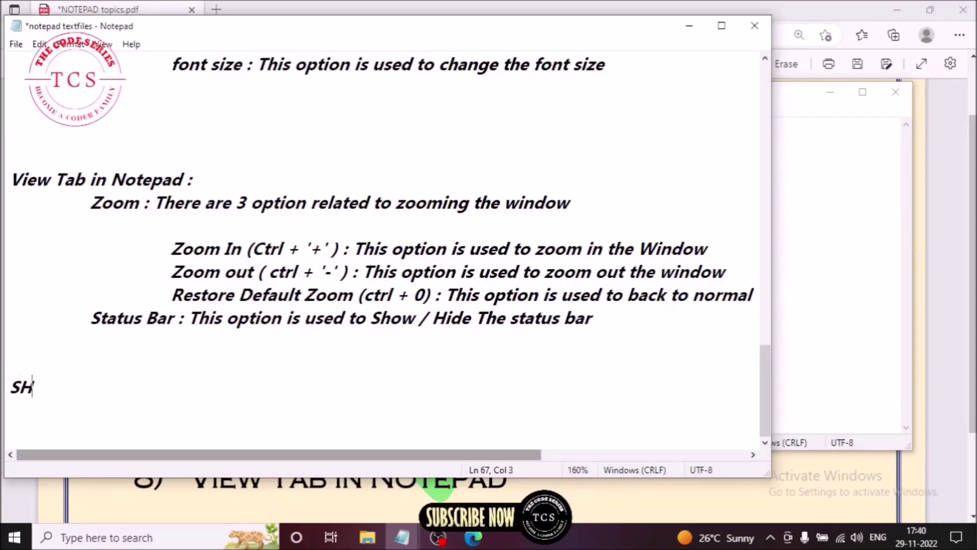
text(ORTCUT )
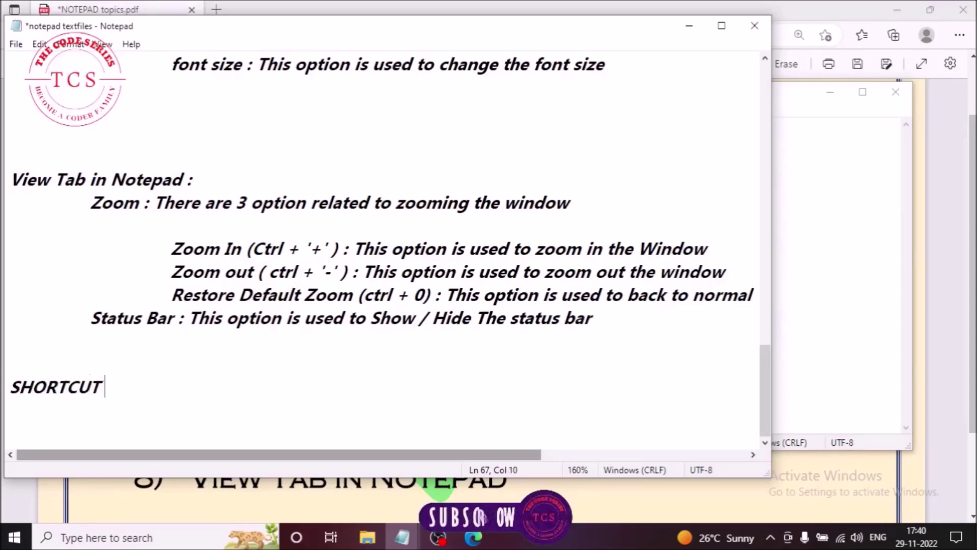
text(KEYS)
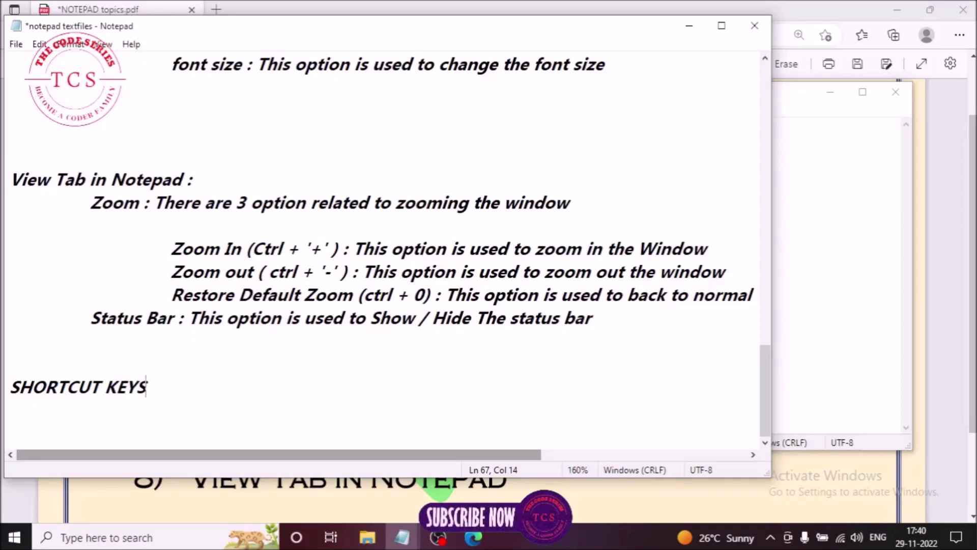
text( + )
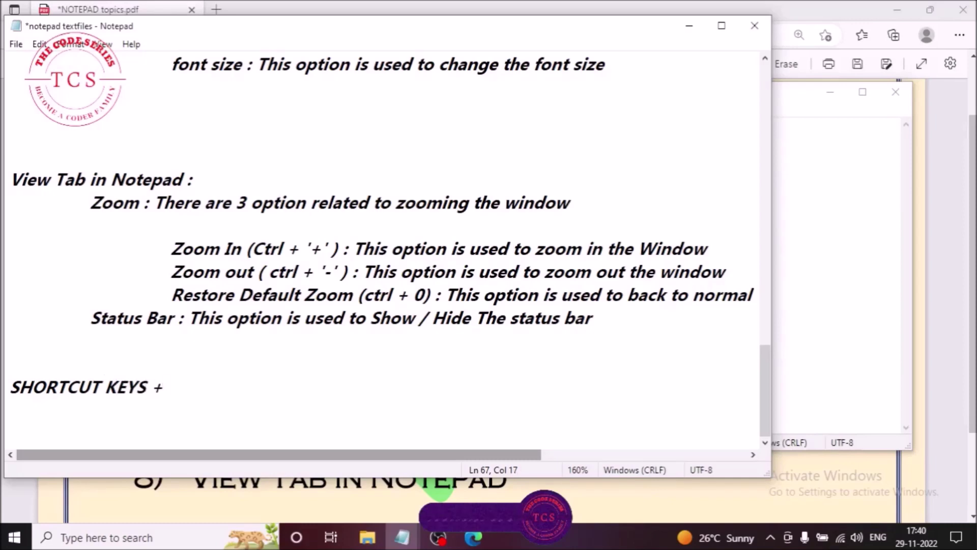
text(ADVANCE)
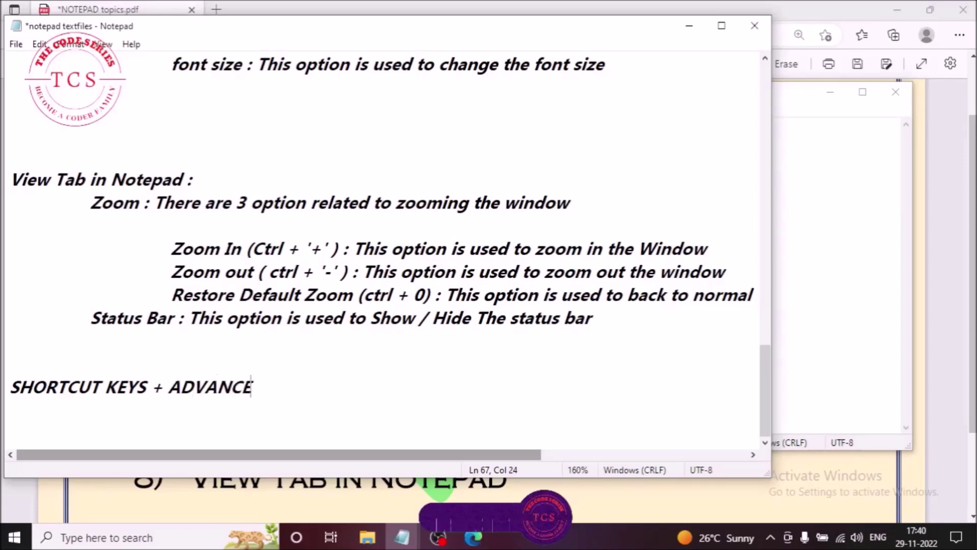
text( FEATURES)
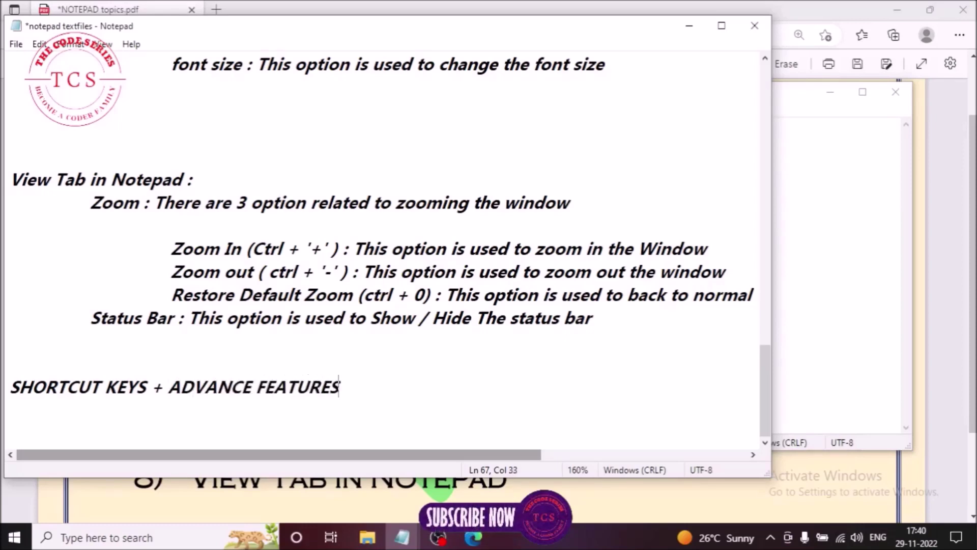